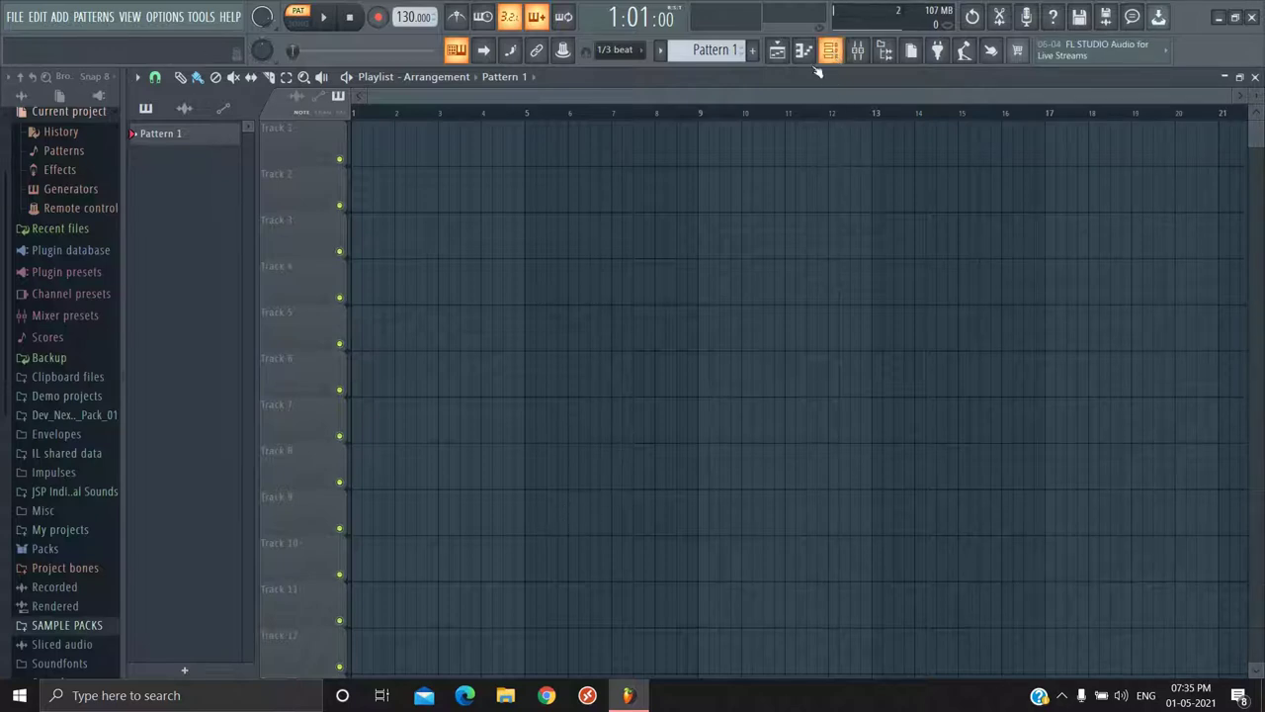
Step: Set the project tempo to 89 BPM by tapping the beat in the tempo tapper, and close the tapper
left_click(964, 50)
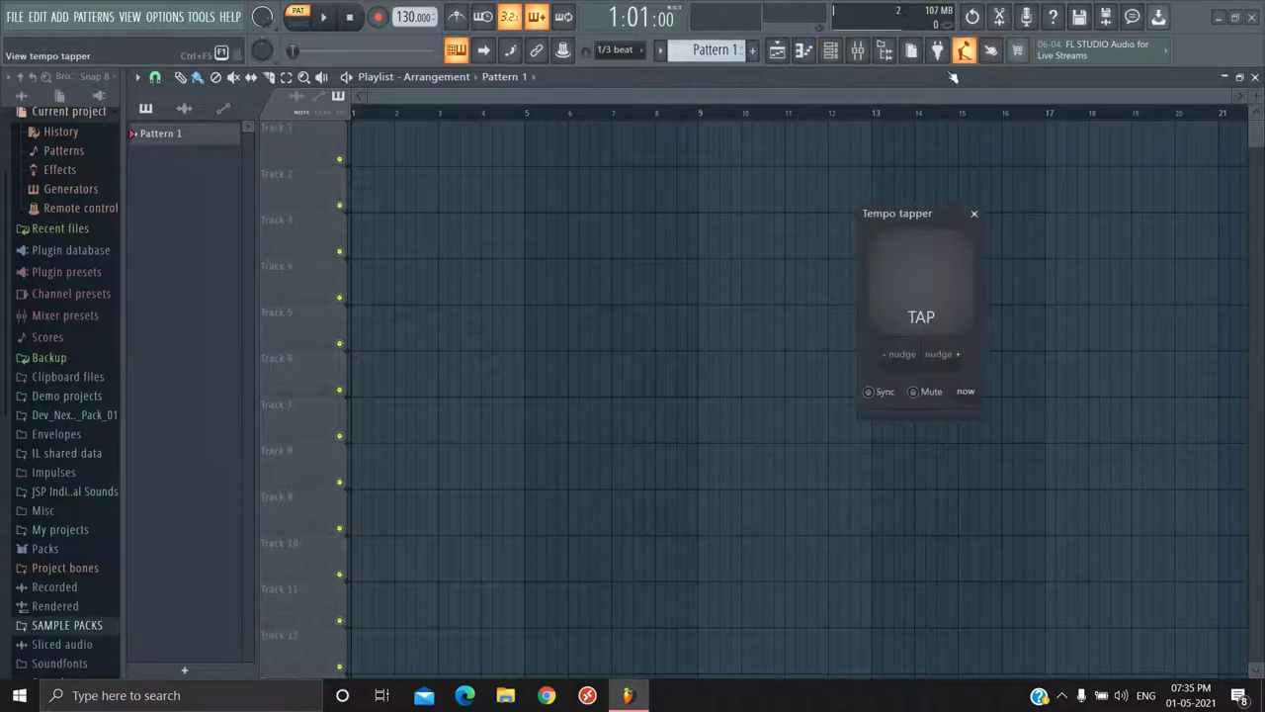
left_click(925, 270)
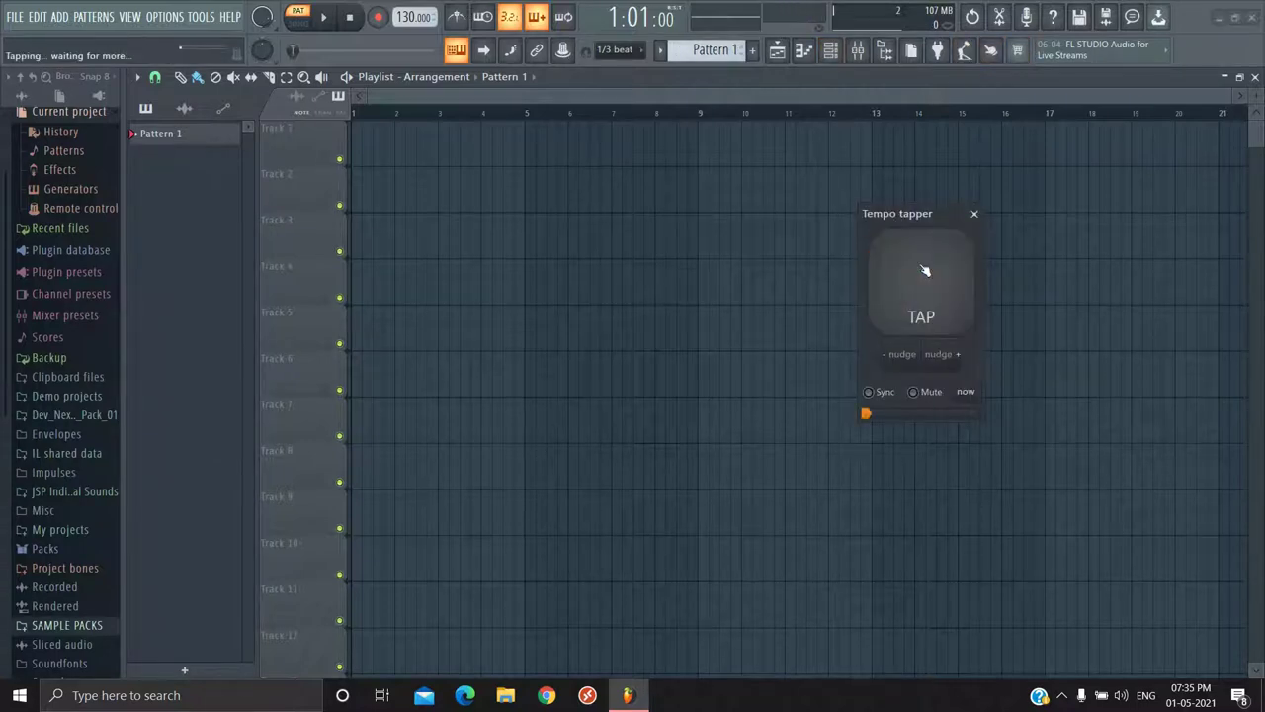
left_click(925, 269)
left_click(924, 271)
left_click(926, 270)
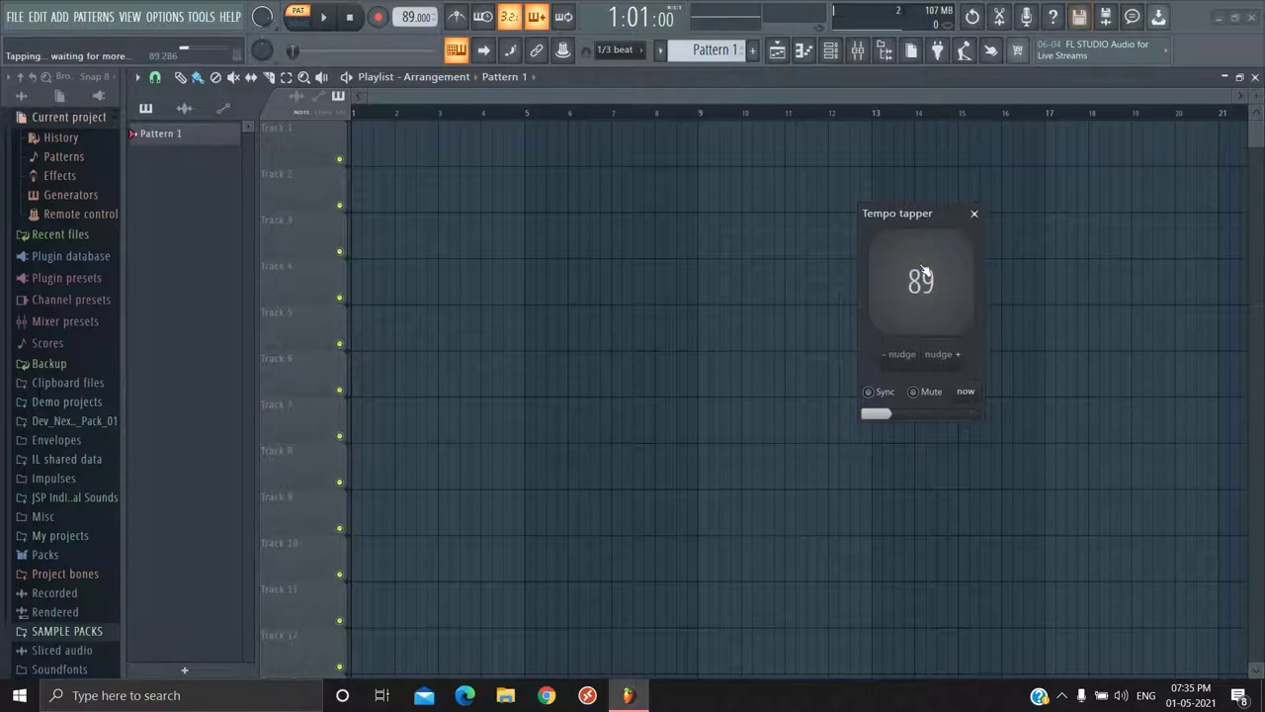
left_click(925, 270)
left_click(925, 271)
left_click(925, 270)
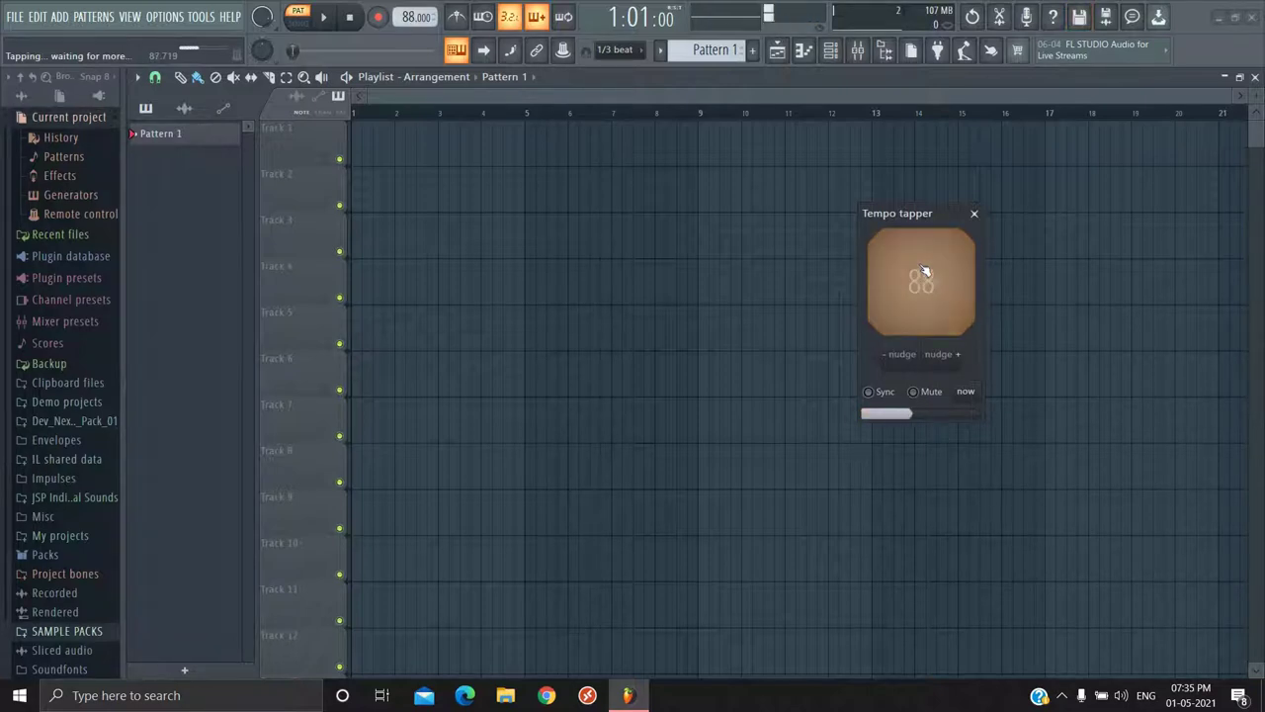
left_click(926, 270)
left_click(974, 214)
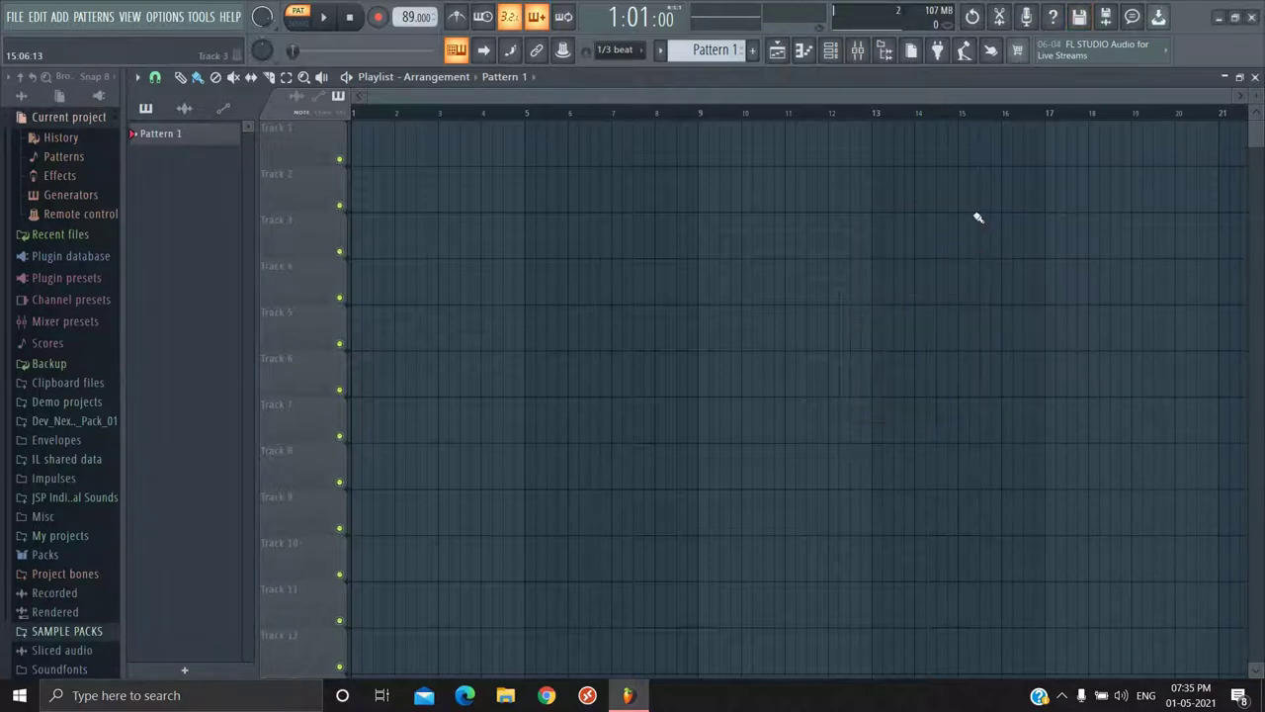
Step: Place a Pattern 1 clip on Track 1 of the playlist, starting at bar 1
left_click(424, 149)
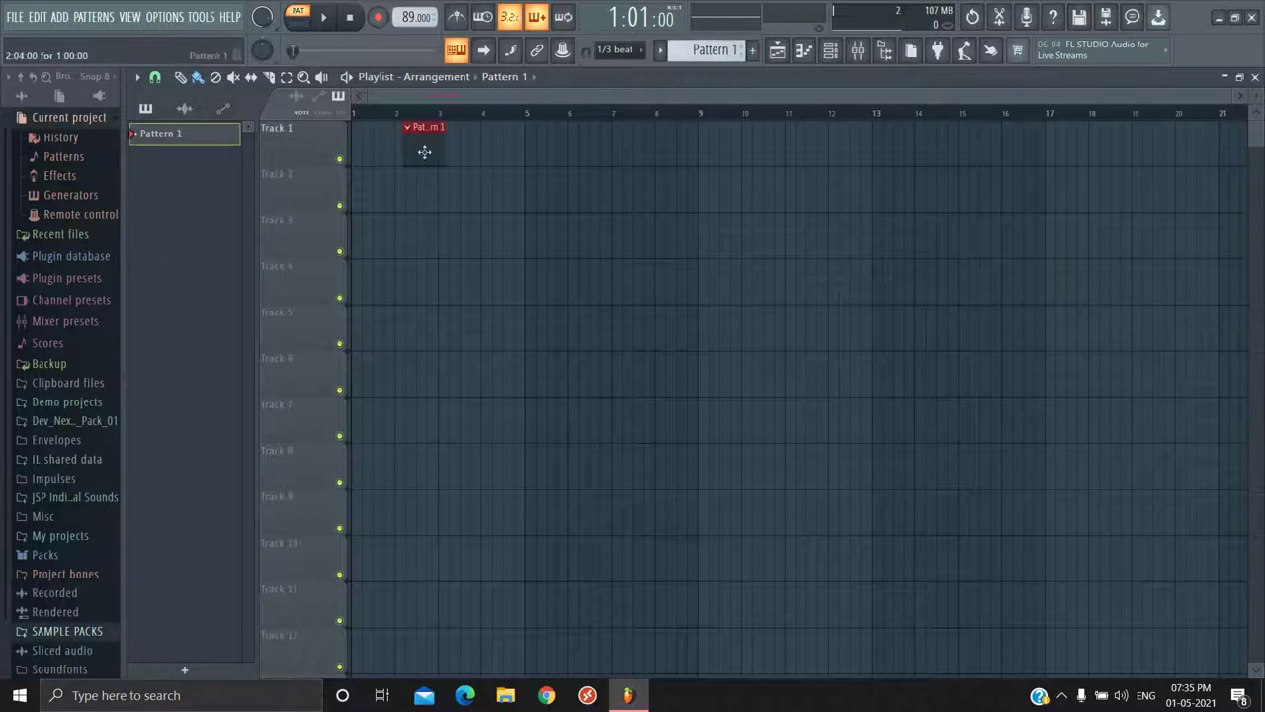
left_click_drag(424, 149, 353, 155)
Step: Add a 3x Osc channel to the channel rack and set oscillator 1's coarse pitch to 0 semitones
left_click(831, 51)
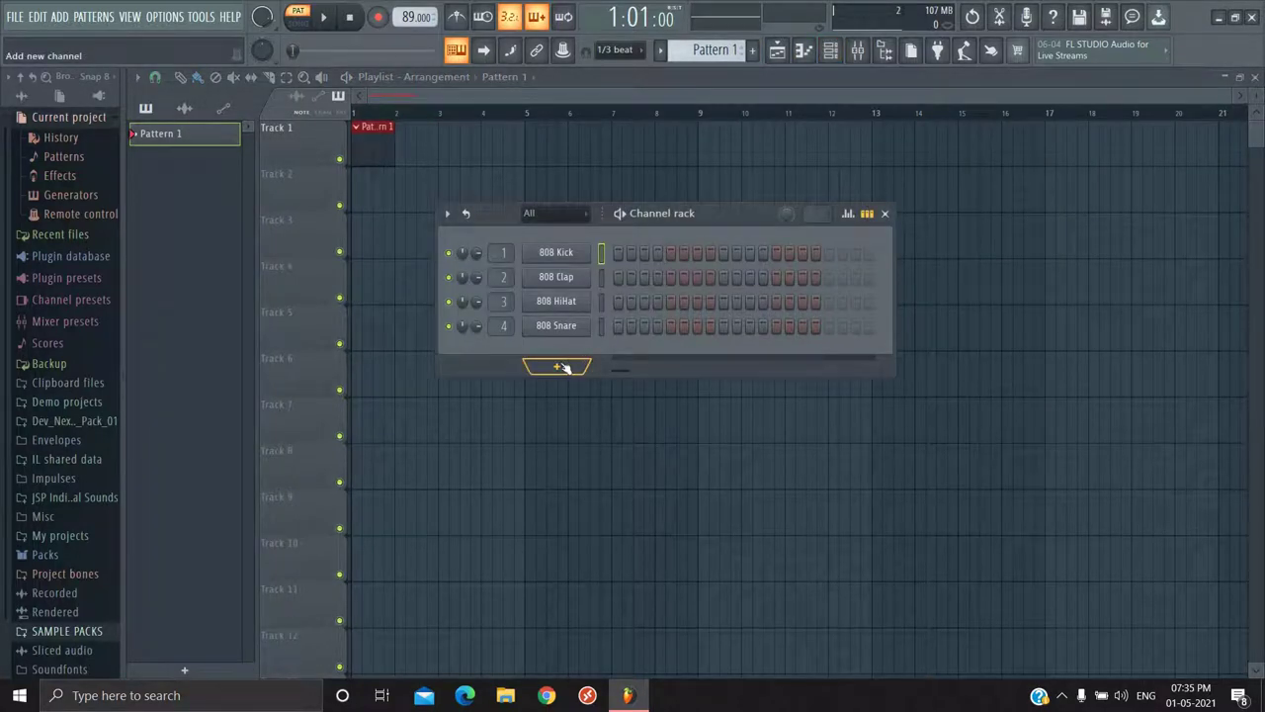
left_click(568, 367)
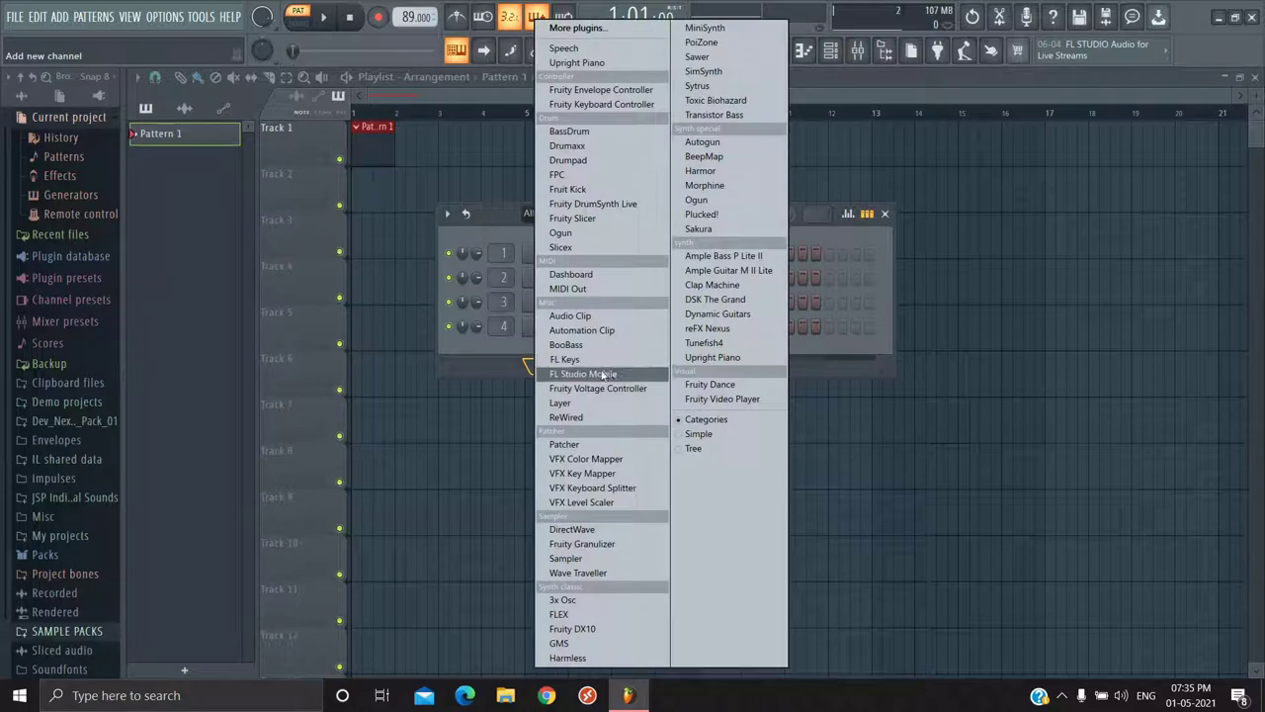
left_click(590, 599)
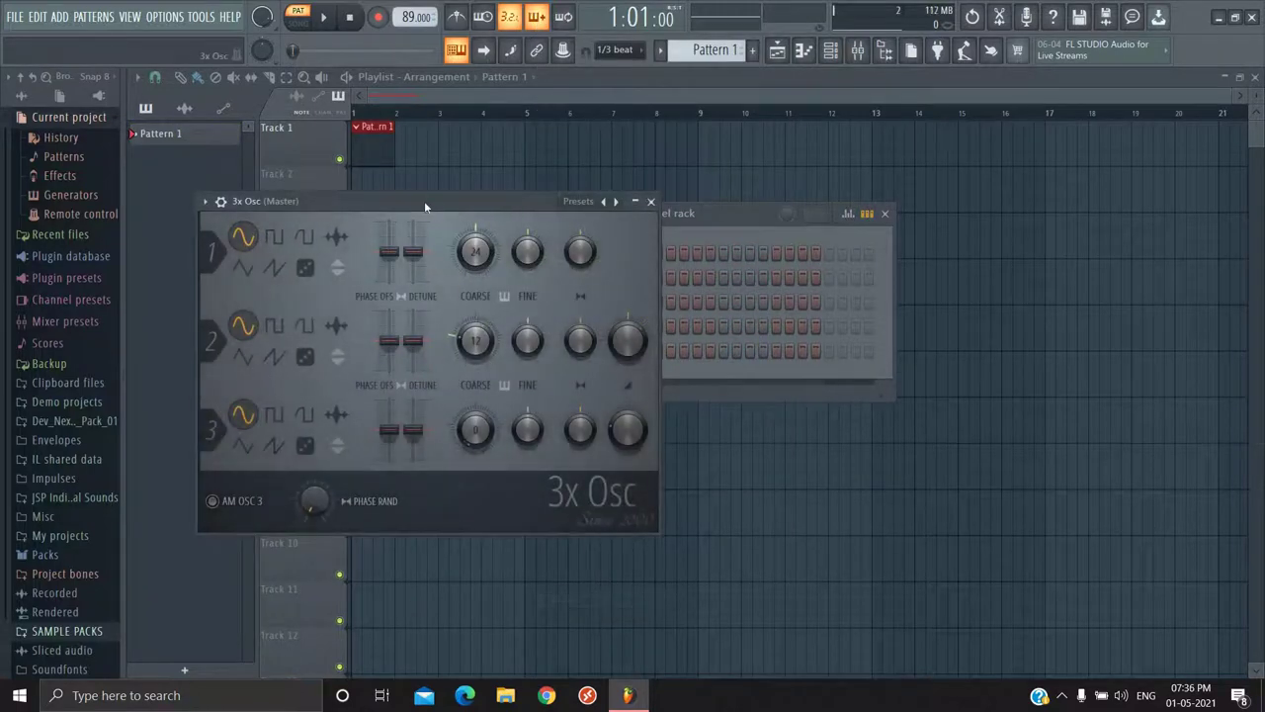
left_click_drag(424, 201, 641, 188)
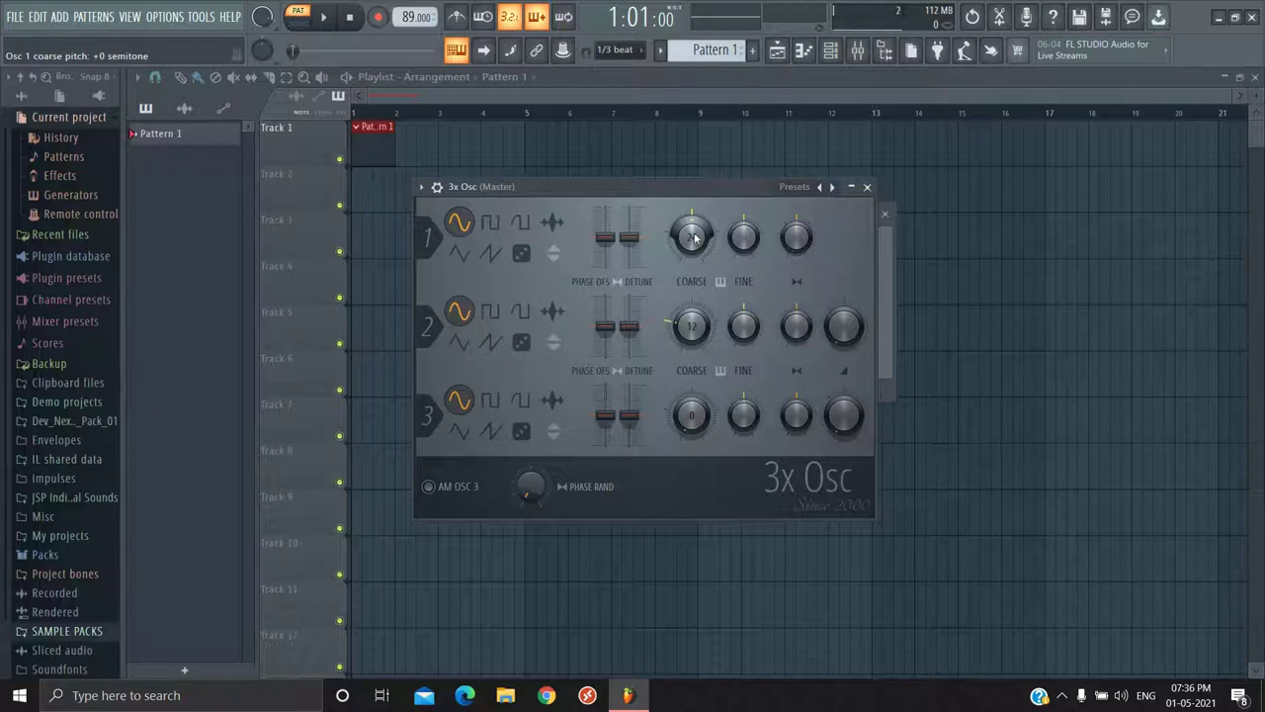
left_click_drag(692, 242, 343, 346)
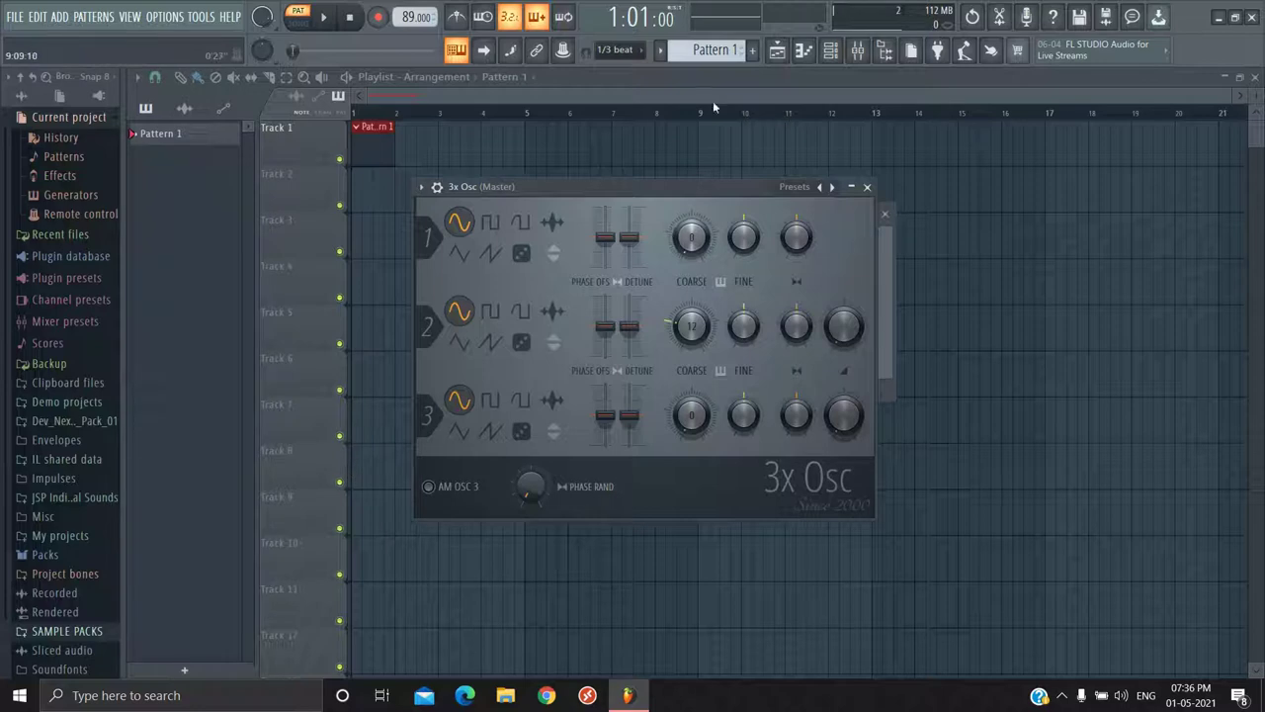
Step: Shape the 3x Osc volume envelope with zero attack, hold, sustain and release and a very short decay, and audition it
left_click(436, 187)
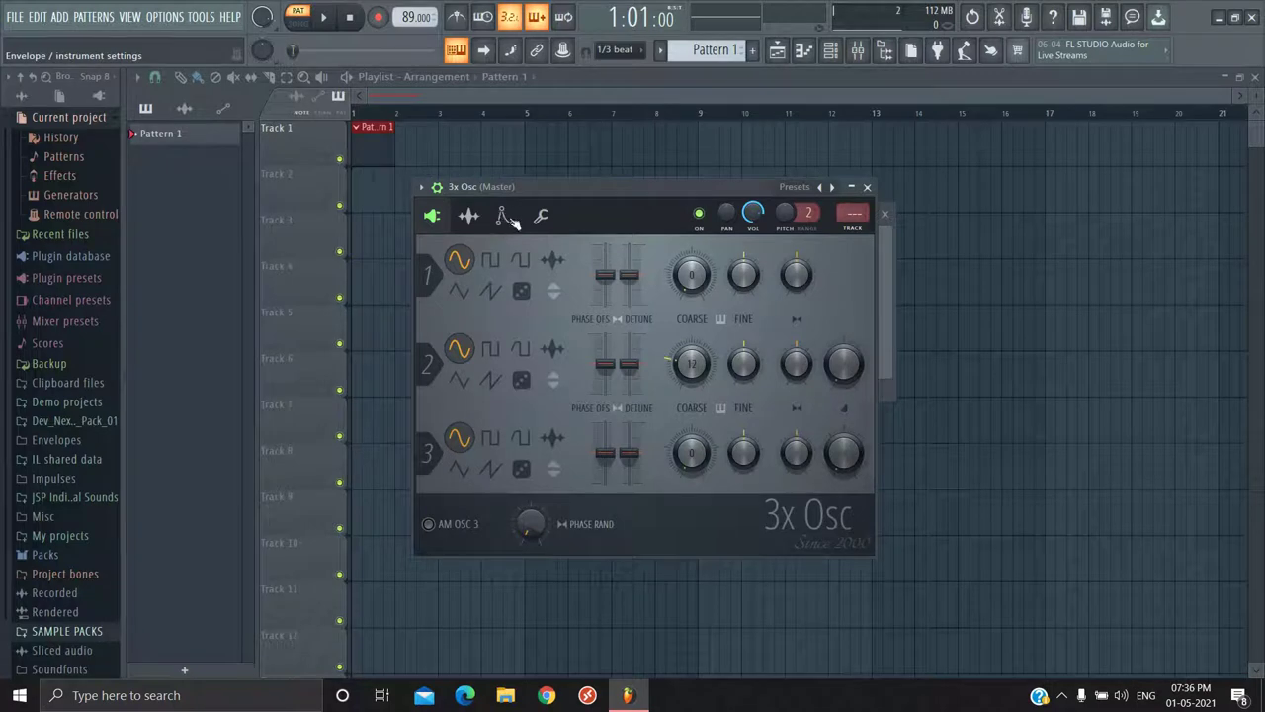
left_click(505, 217)
left_click(479, 251)
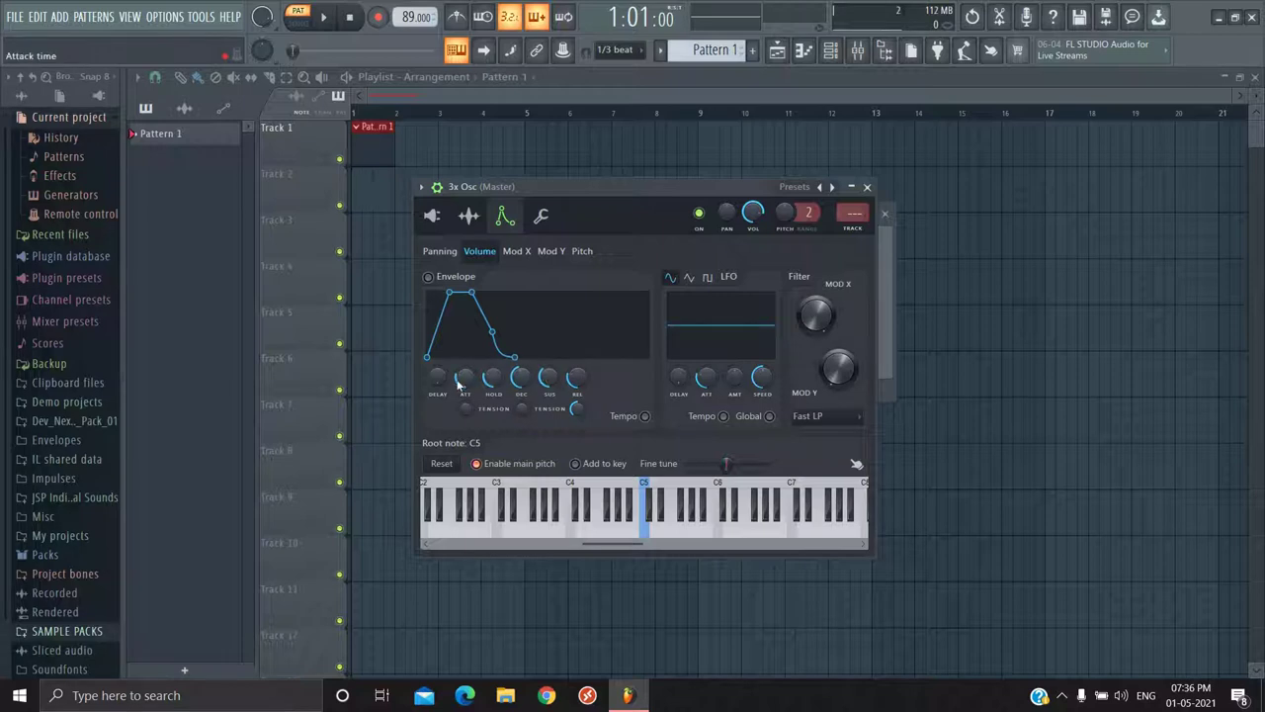
left_click_drag(459, 383, 477, 454)
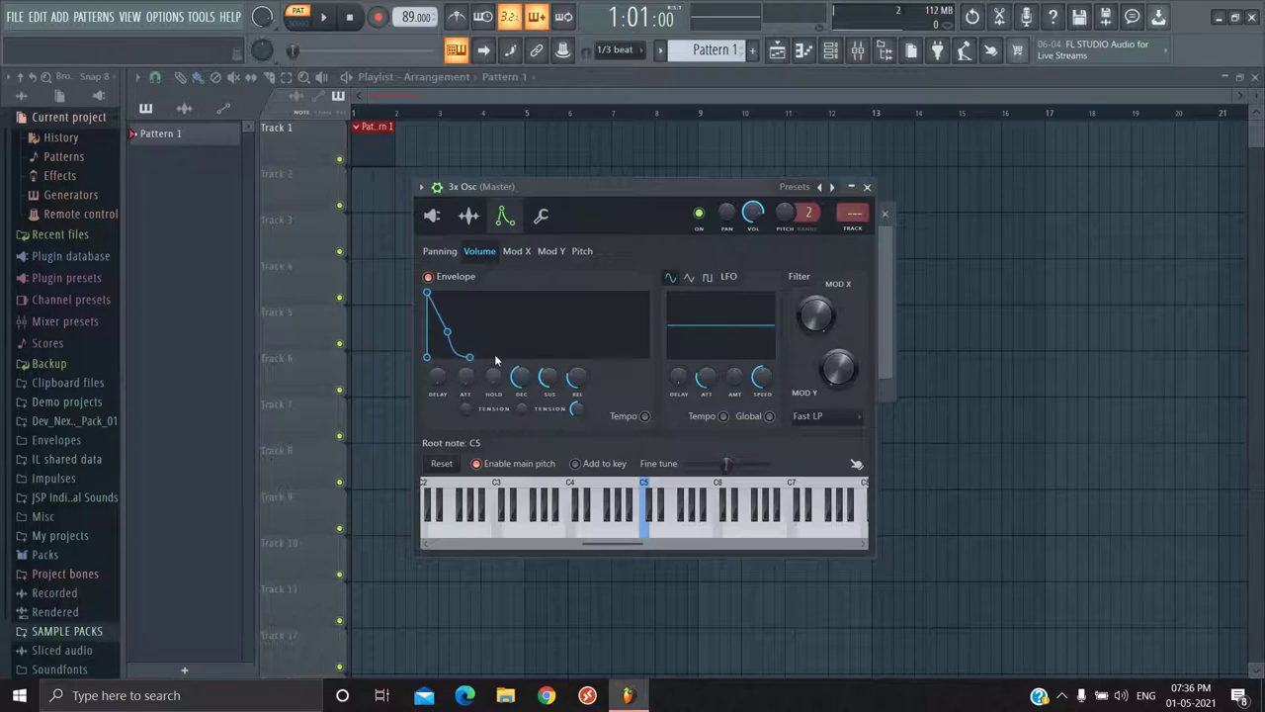
left_click_drag(521, 377, 577, 395)
mouse_move(525, 388)
left_mouse_down()
mouse_move(509, 373)
mouse_move(525, 388)
left_mouse_up()
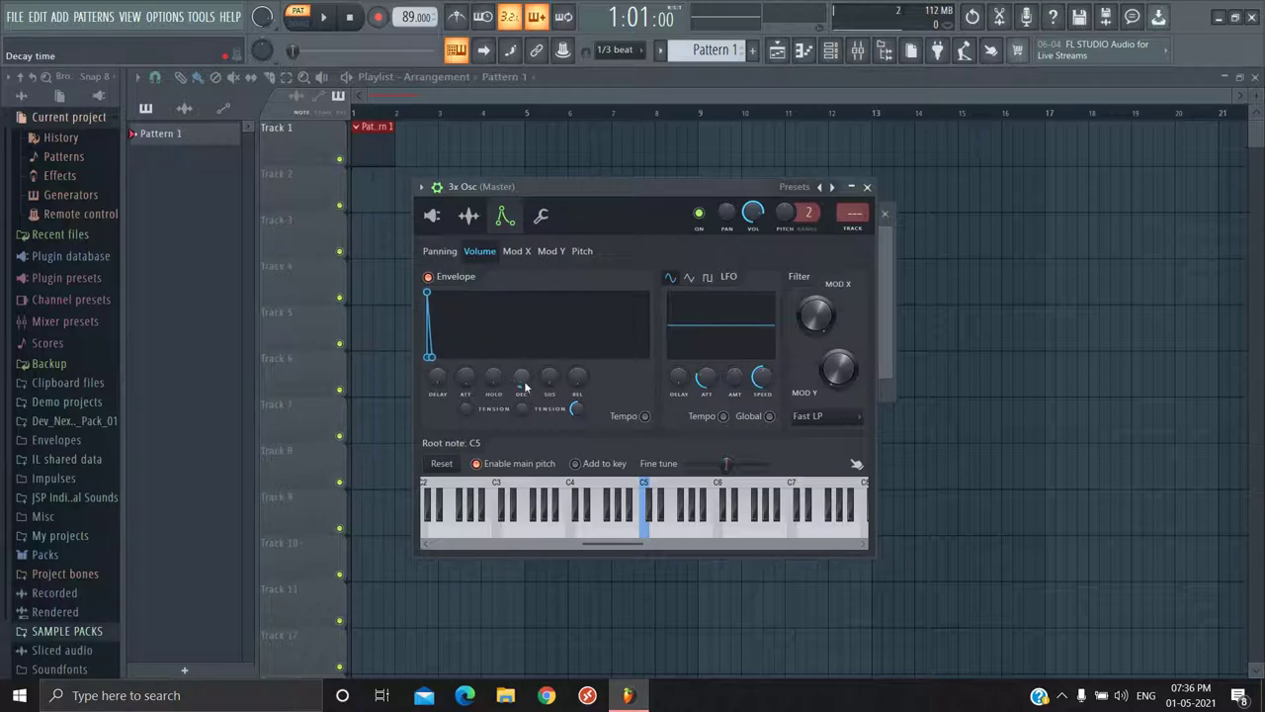
key("c")
key("c")
key("c")
key("c")
key("c")
key("c")
Step: Load Fruity Limiter in the first effect slot of the 3x Osc mixer track and raise its gain
key("F9")
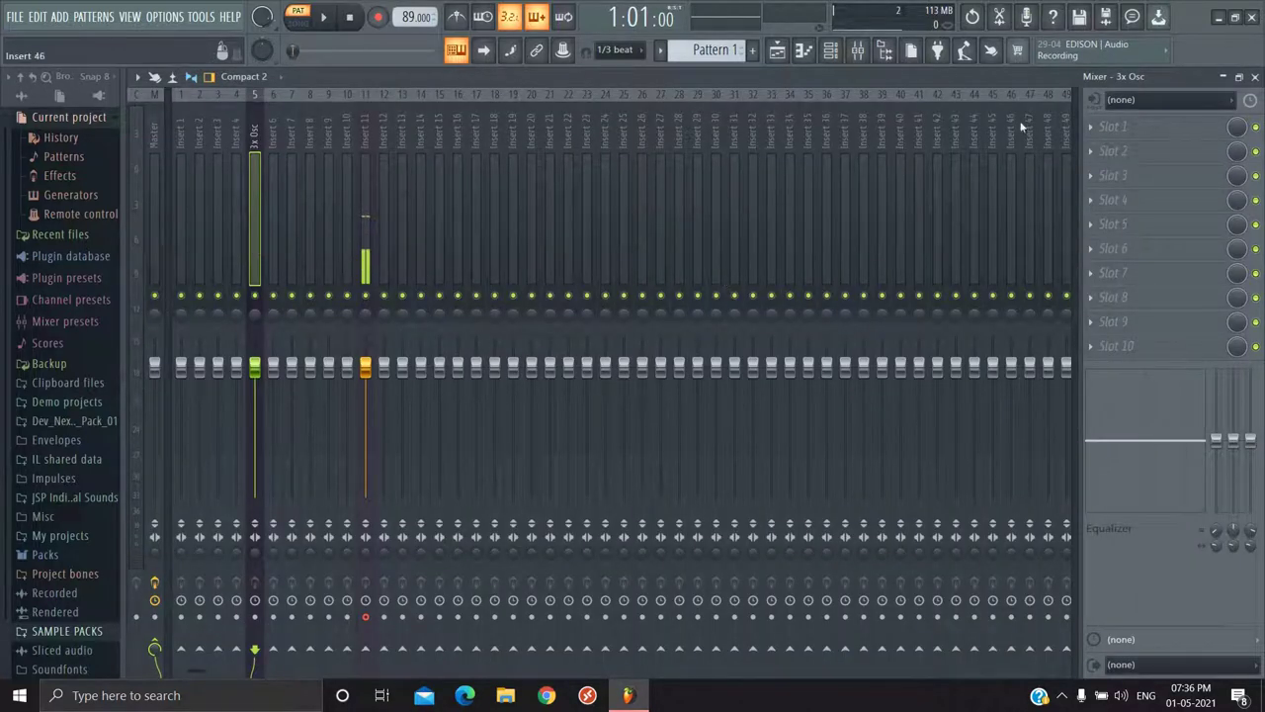
left_click(1092, 121)
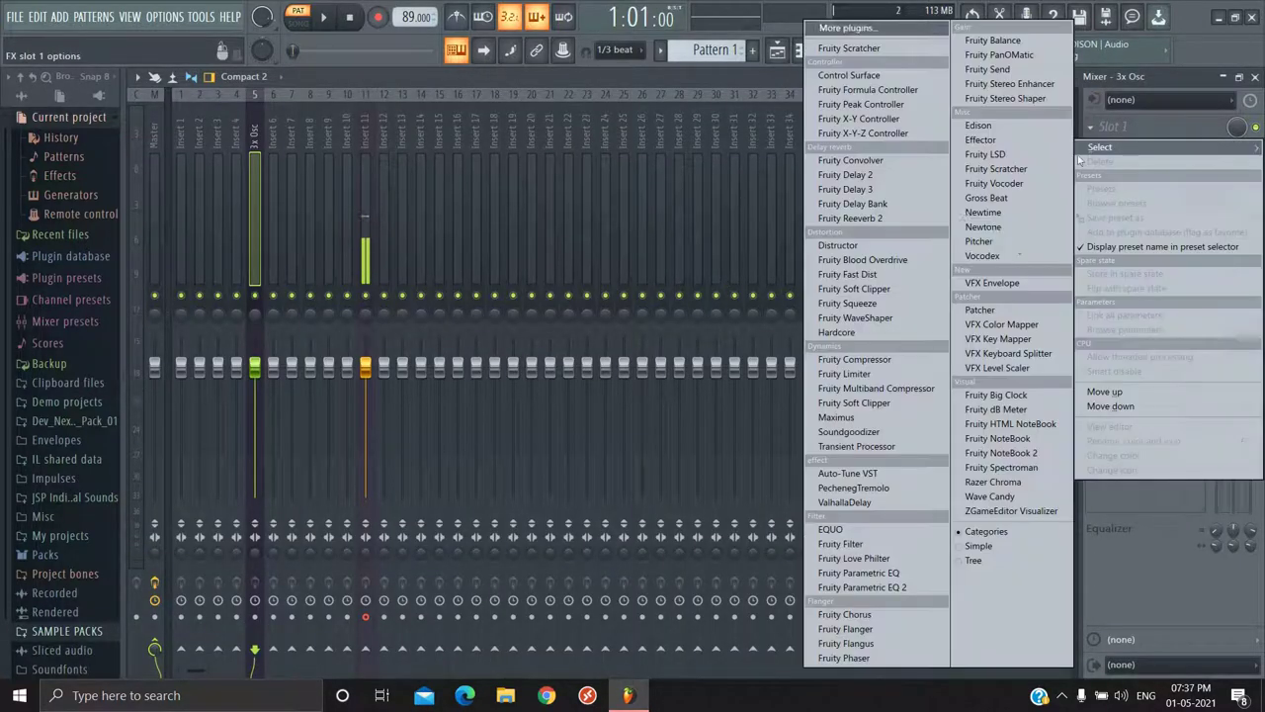
left_click(894, 376)
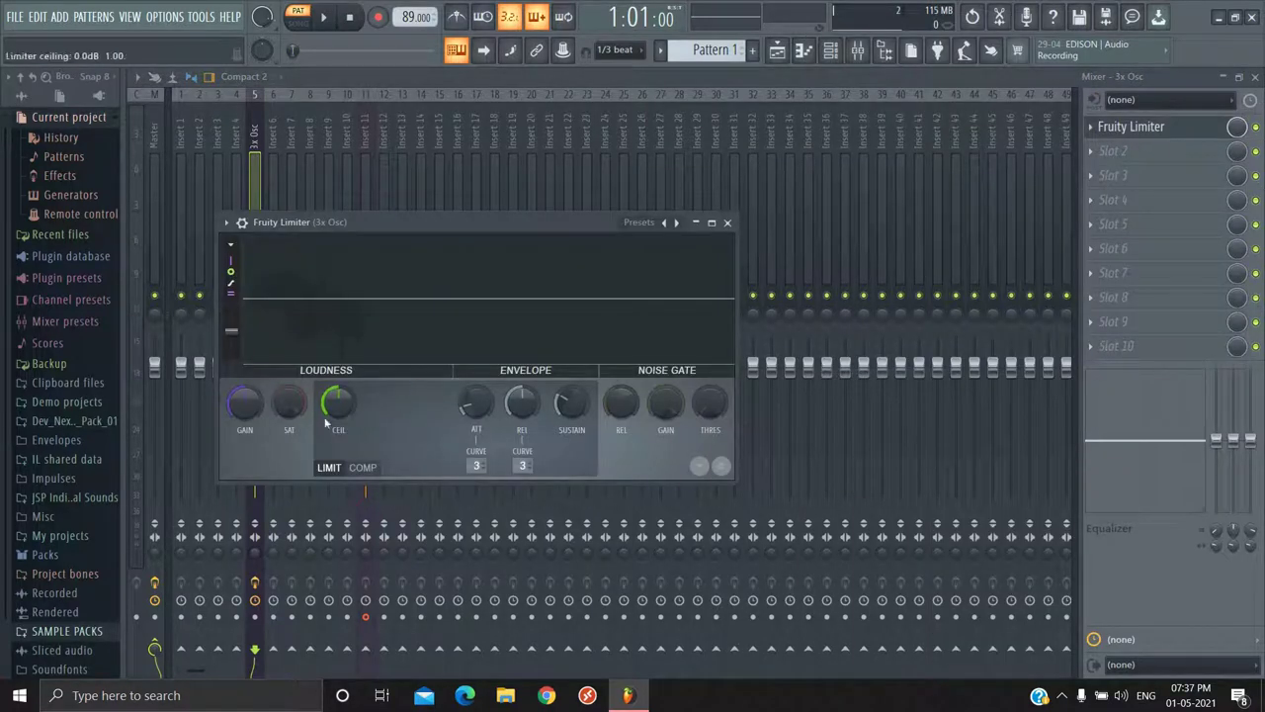
left_click_drag(253, 396, 280, 284)
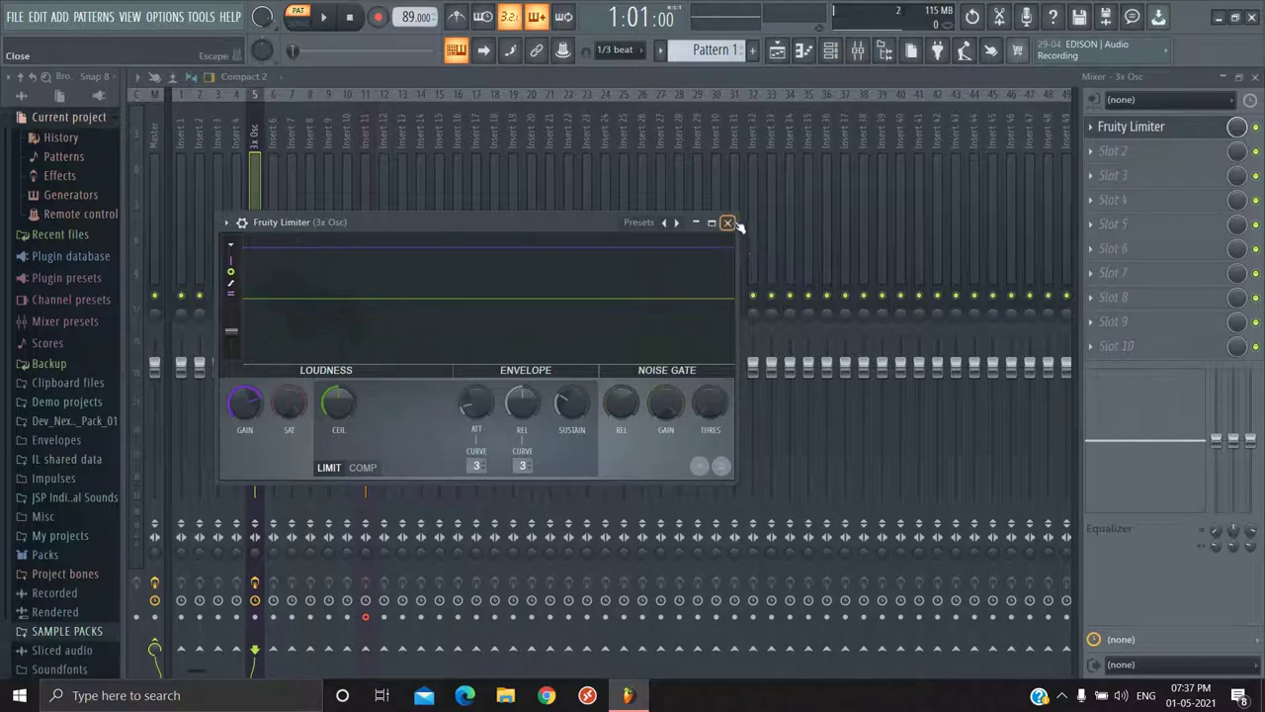
left_click(779, 55)
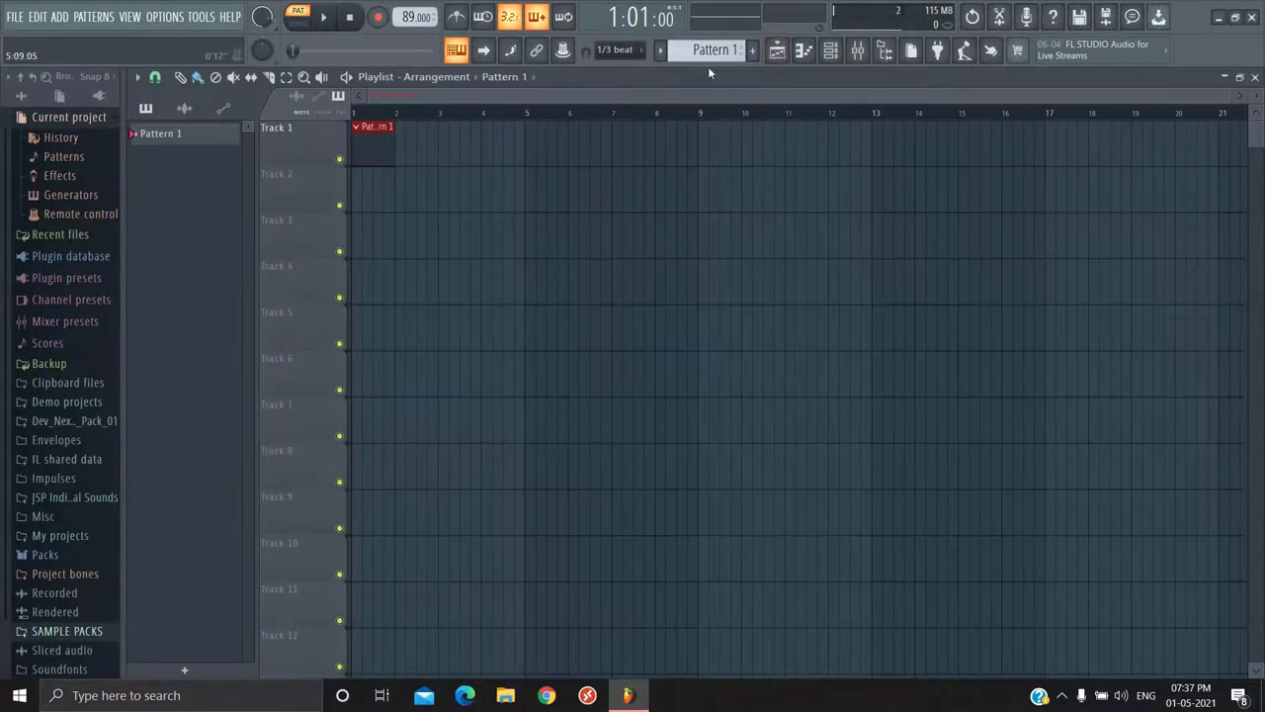
Step: Reopen the 3x Osc settings from the channel rack and audition the sound on C4
left_click(831, 50)
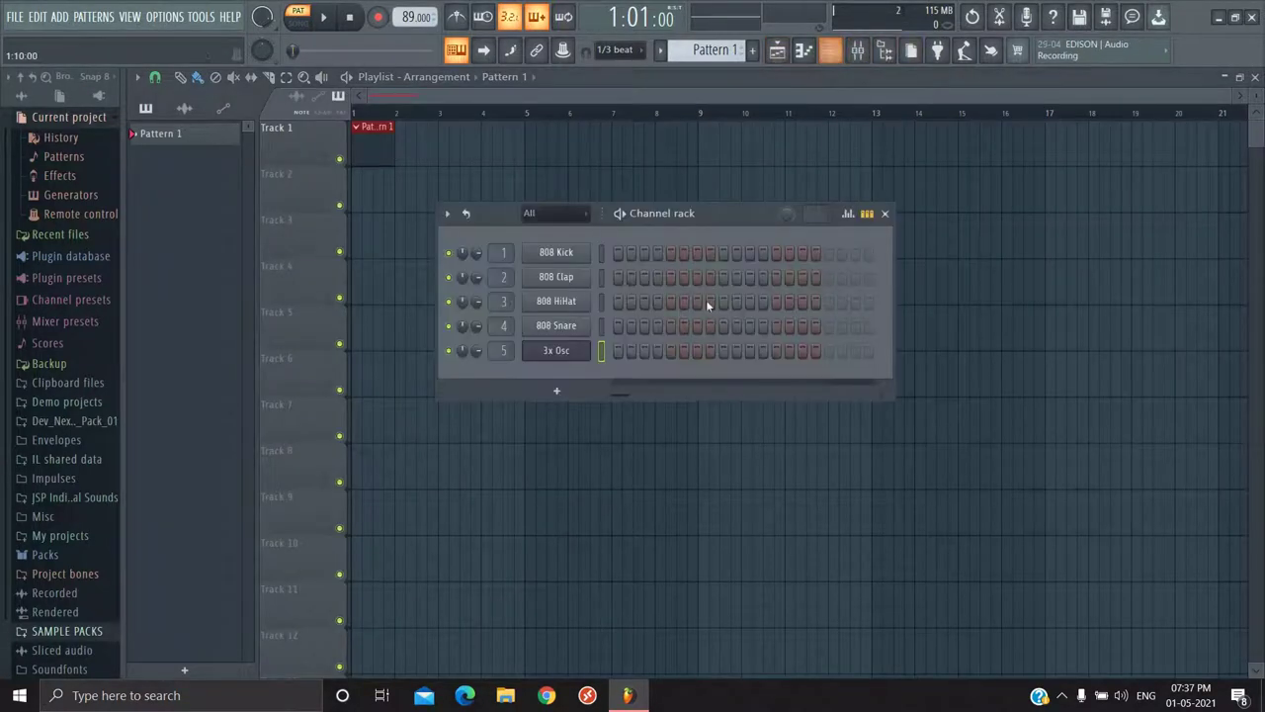
left_click(557, 353)
key("z")
key("z")
key("z")
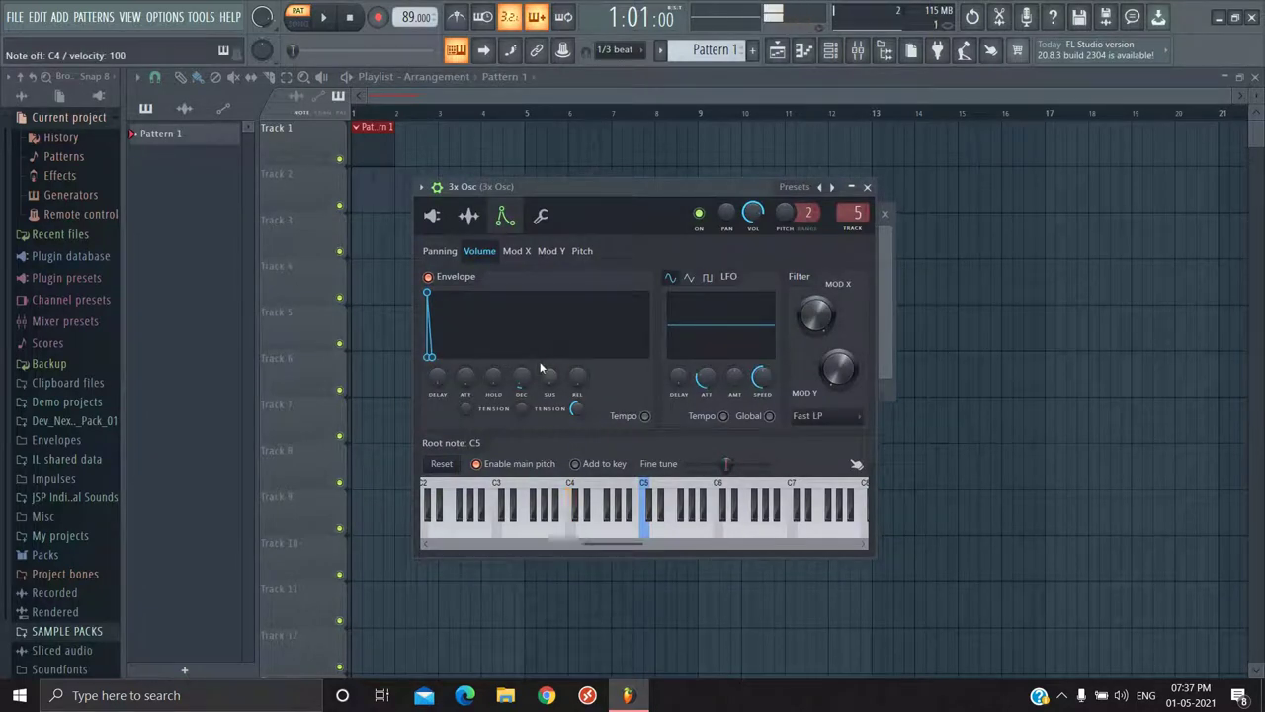
key("z")
key("z")
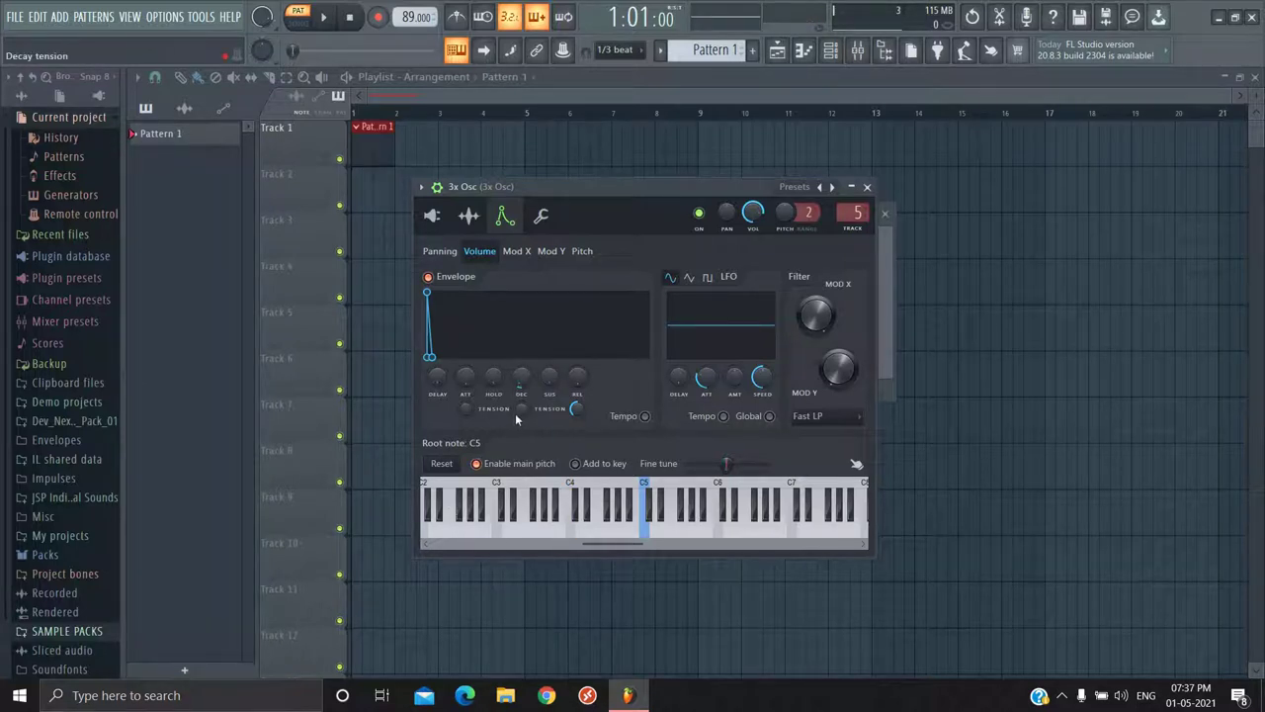
Step: Raise the decay tension of the volume envelope and fine-tune its decay time while auditioning C4
left_click_drag(520, 413, 606, 573)
key("z")
key("z")
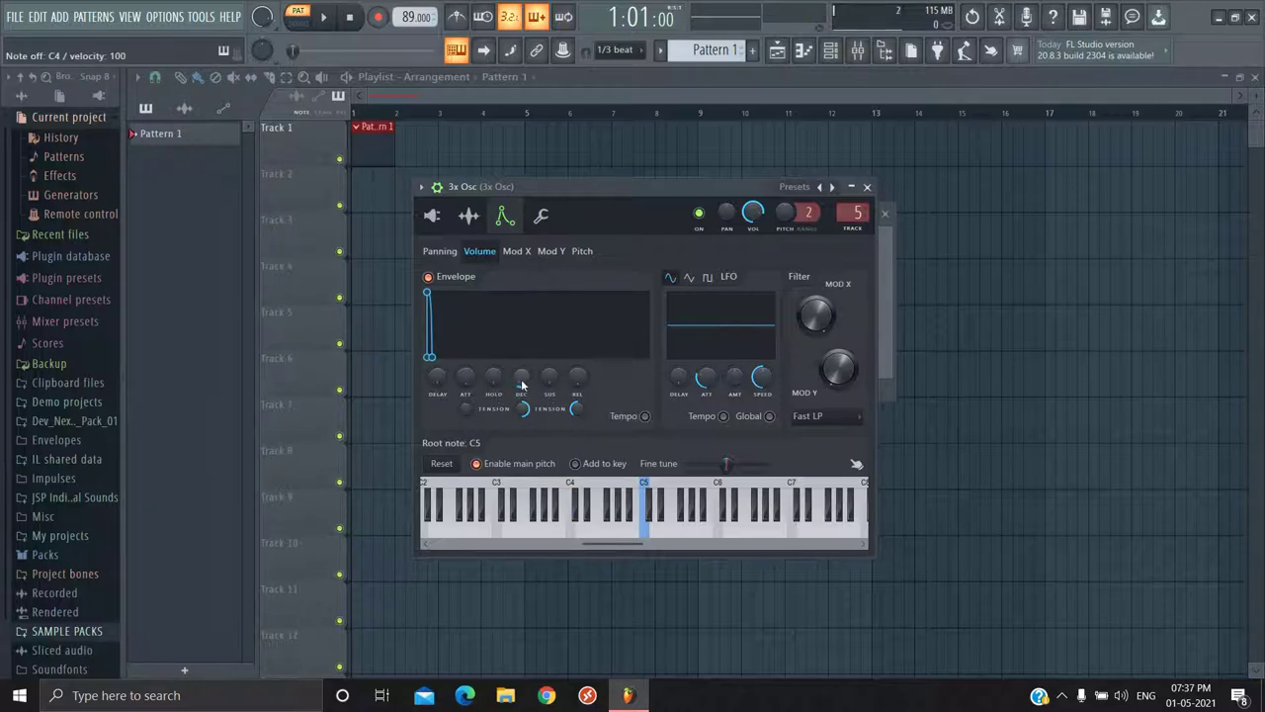
left_click_drag(521, 384, 522, 387)
key("z")
Step: Set the volume envelope's sustain level to 6% and audition C4
left_click(555, 377)
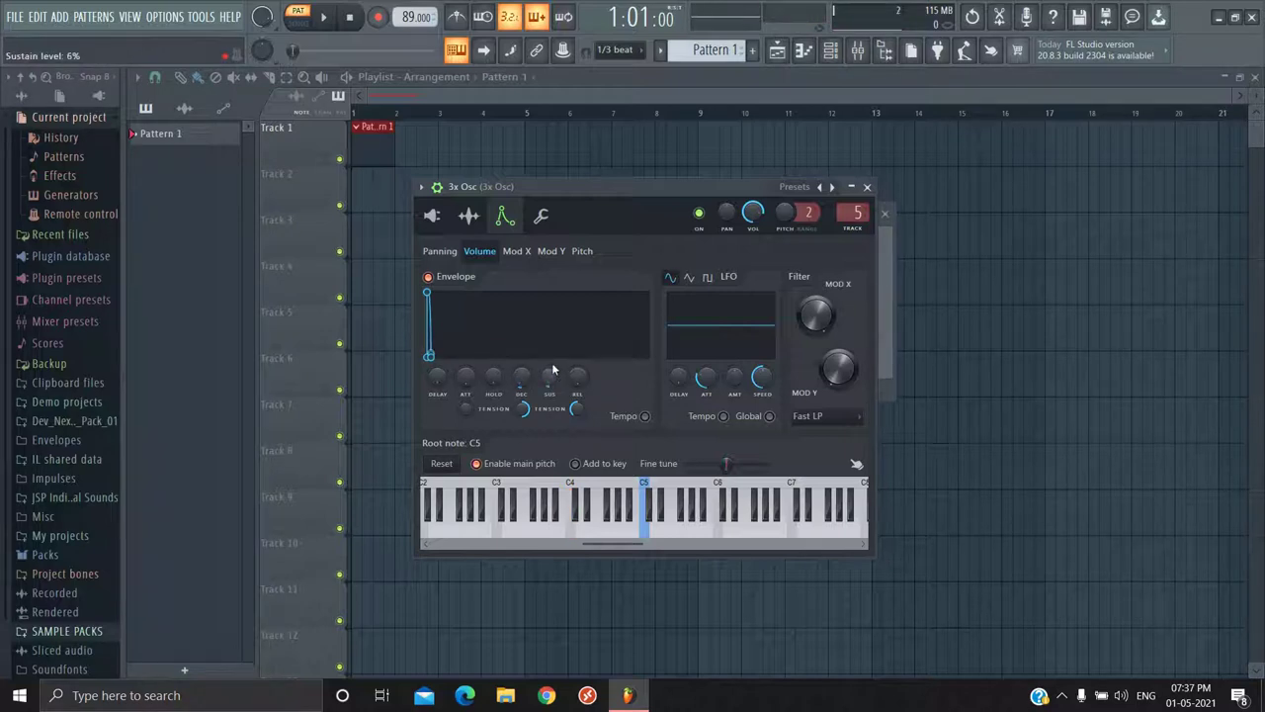
key("z")
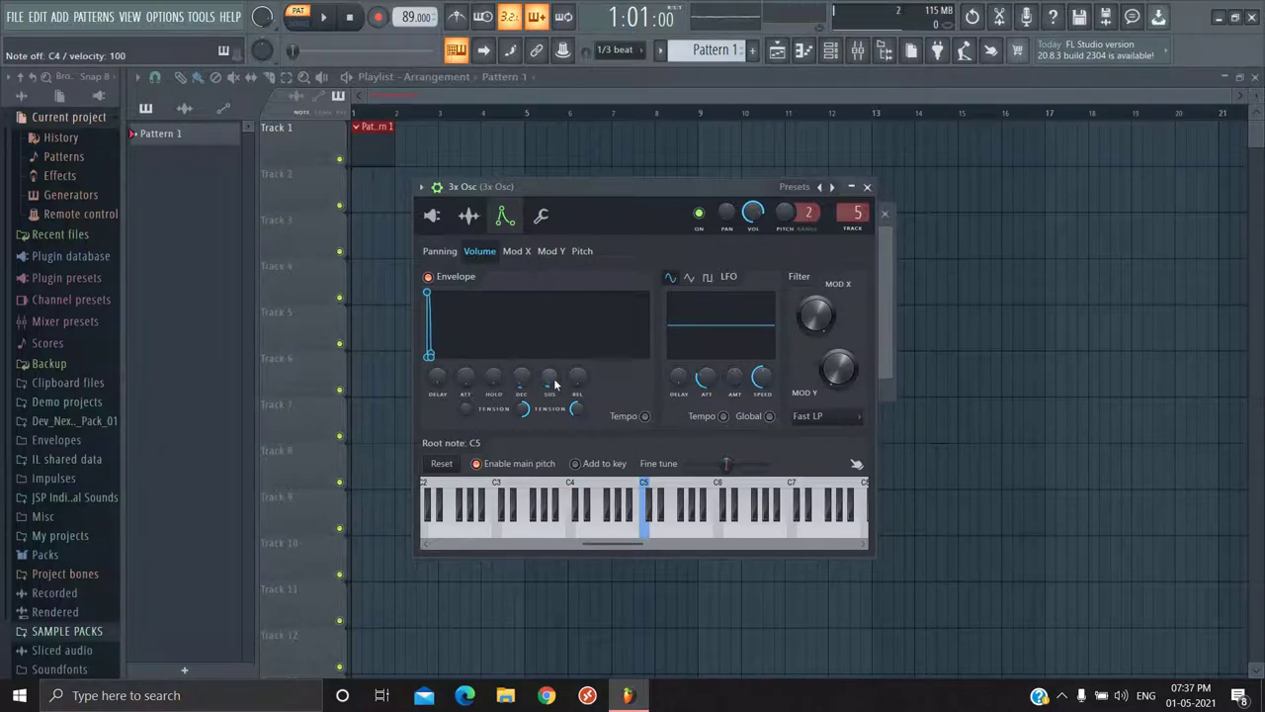
key("z")
key("z")
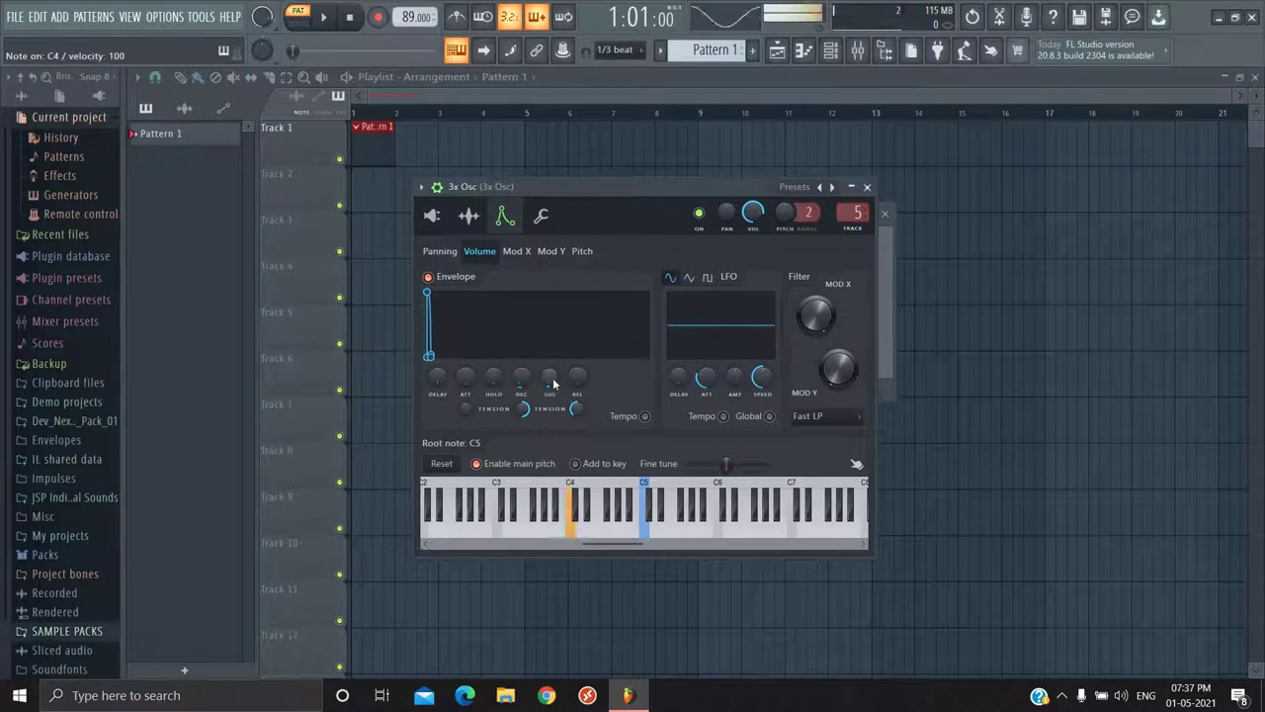
Step: Try a slightly longer release on the volume envelope, set it back to 0%, and audition C4 and E4
left_click_drag(577, 382, 573, 373)
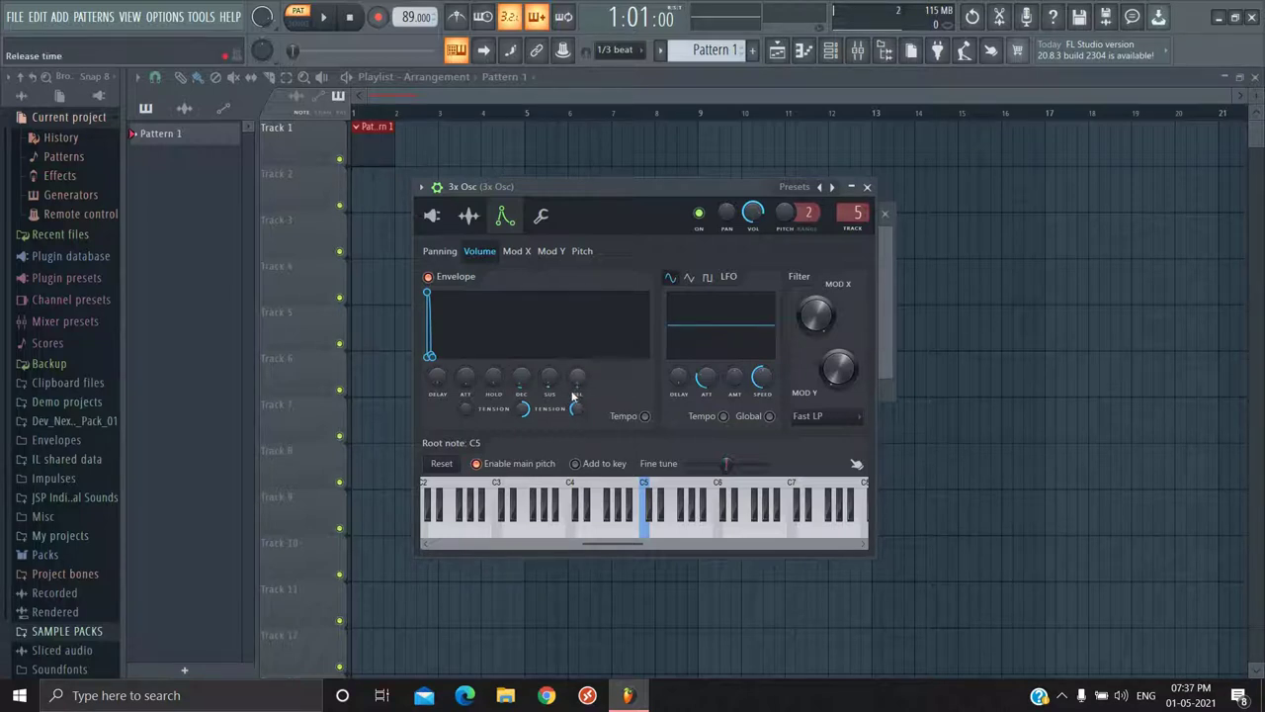
key("z")
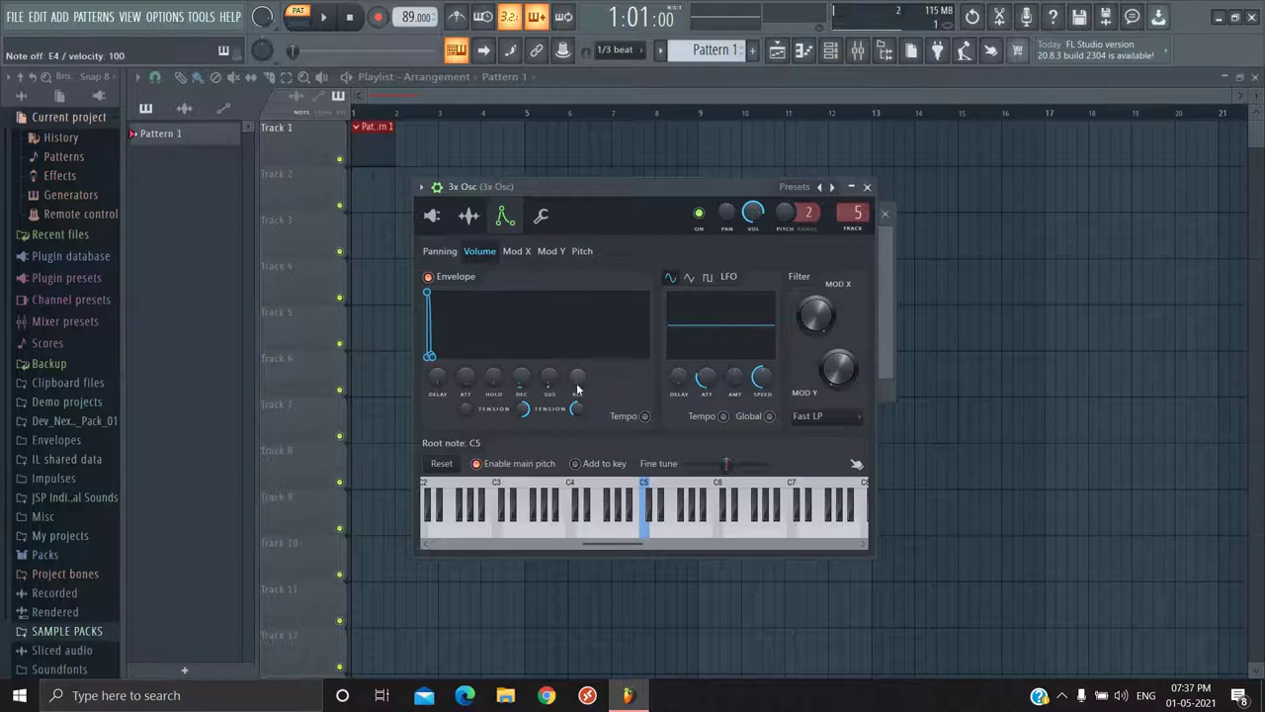
key("c")
key("z")
key("c")
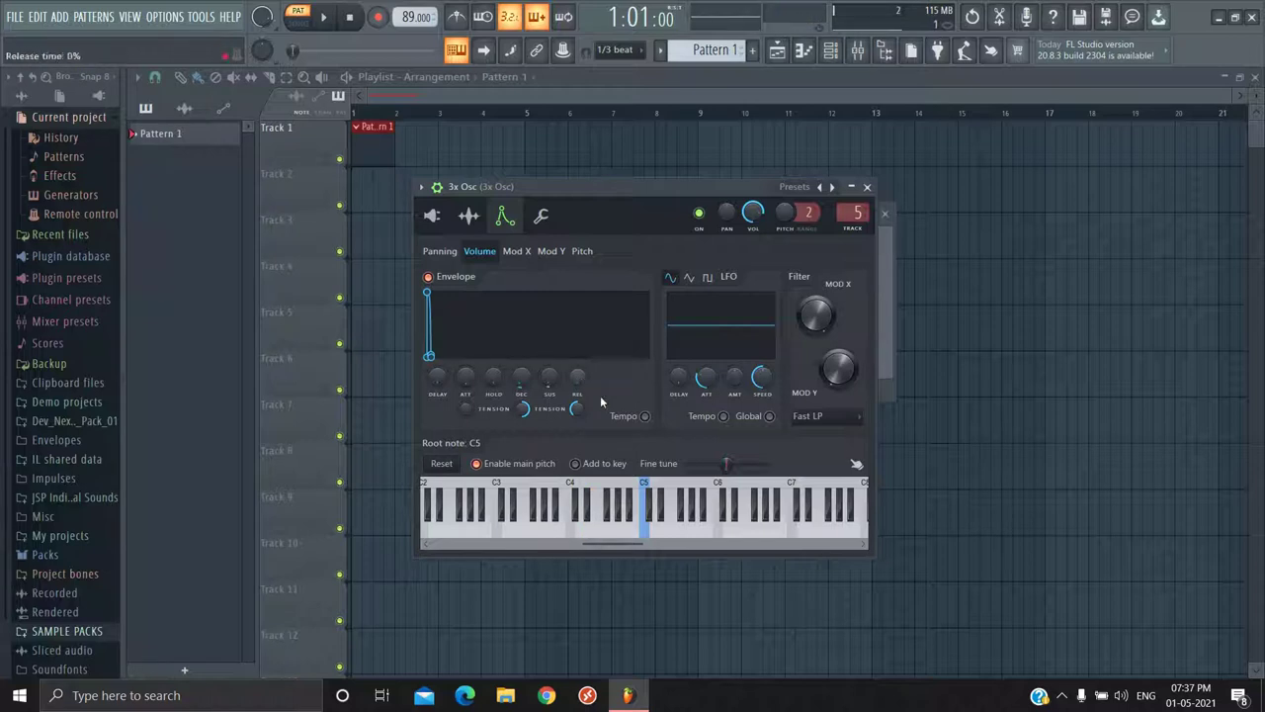
key("c")
key("c")
key("c")
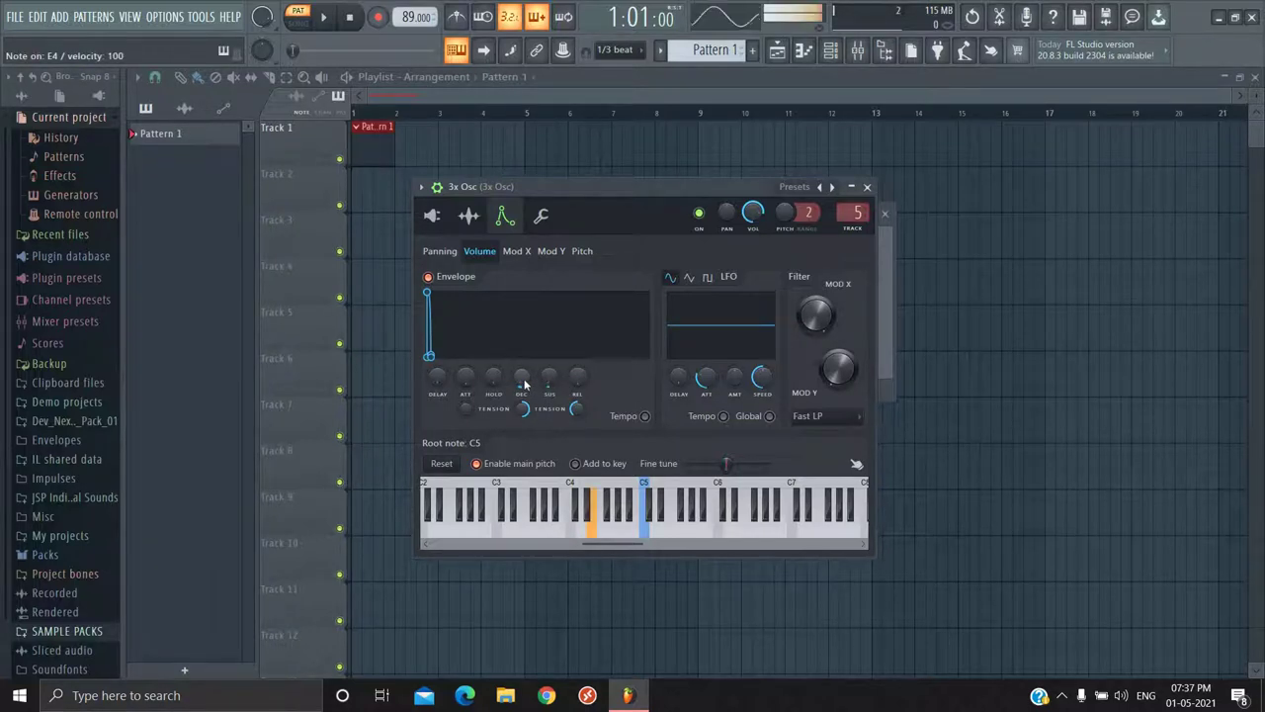
Step: Test a low decay tension on the volume envelope, raise it again, and reduce the sustain level to 3%
left_click_drag(523, 405, 387, 448)
key("c")
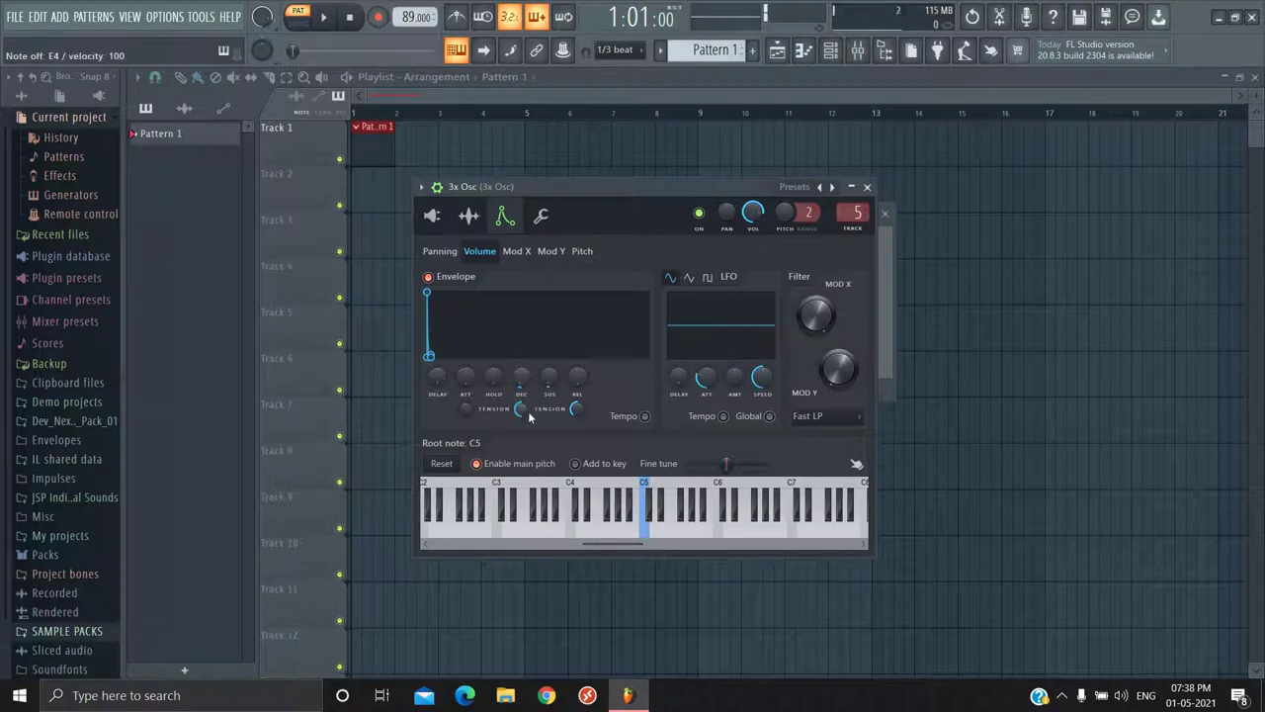
left_click_drag(526, 411, 778, 392)
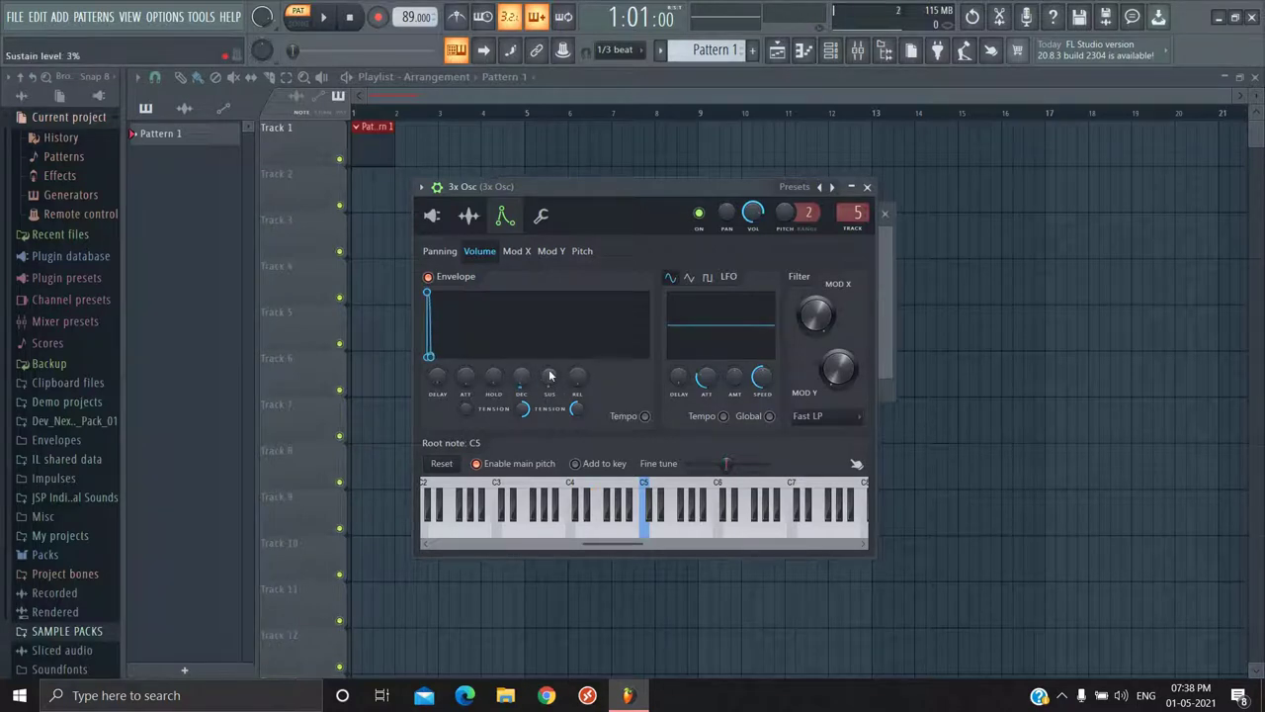
Step: Audition the shortened 3x Osc sound with repeated E4 notes and close its window
key("c")
key("c")
key("c")
key("c")
key("c")
key("c")
key("c")
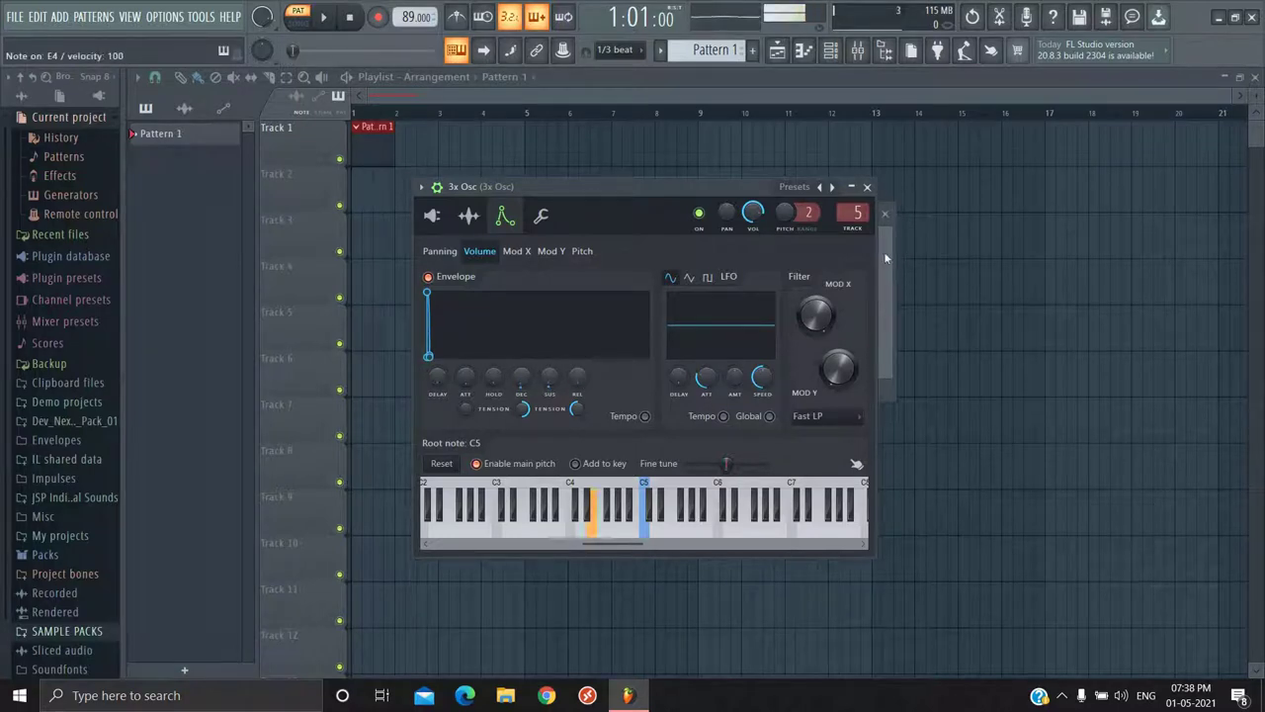
left_click(867, 186)
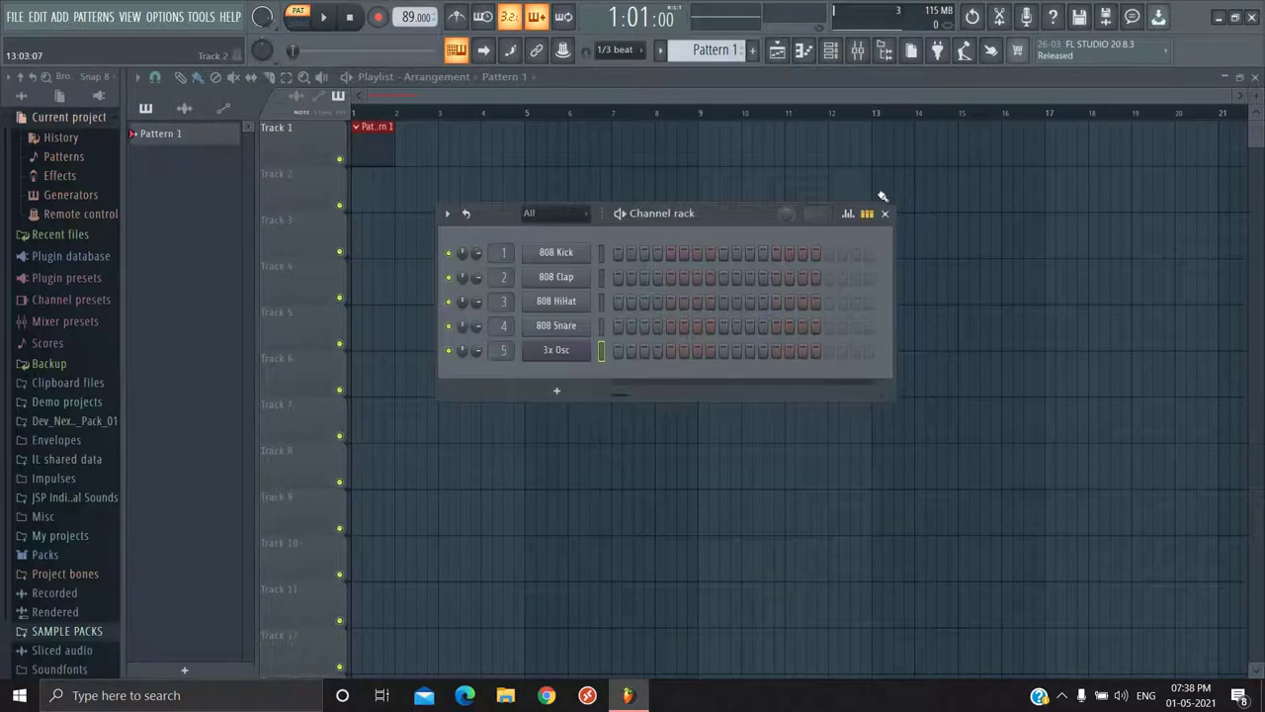
left_click(854, 46)
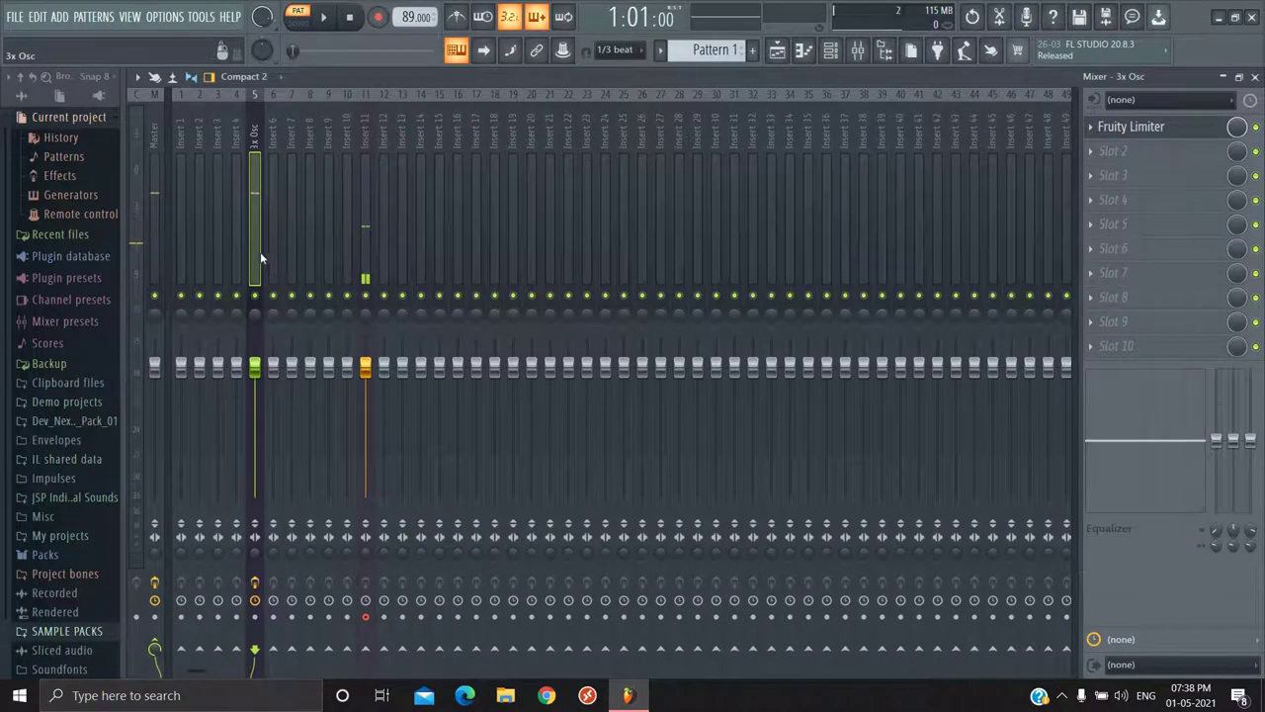
left_click(1093, 154)
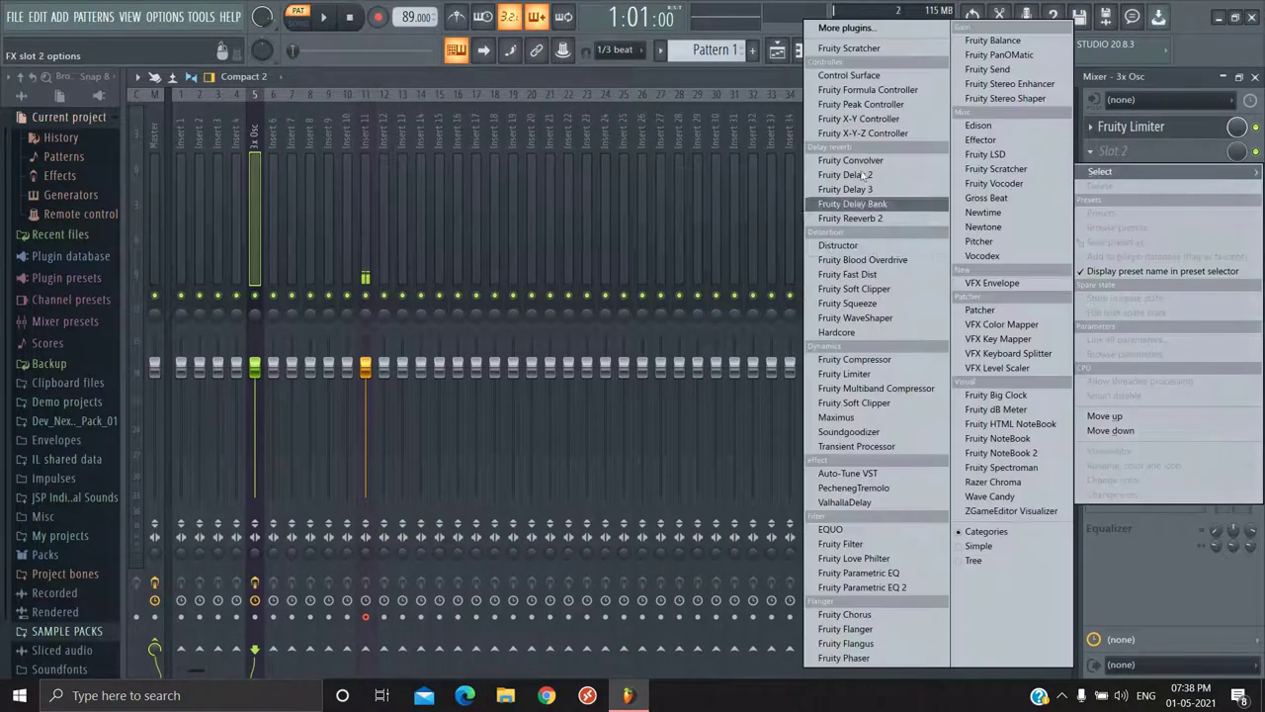
left_click(777, 51)
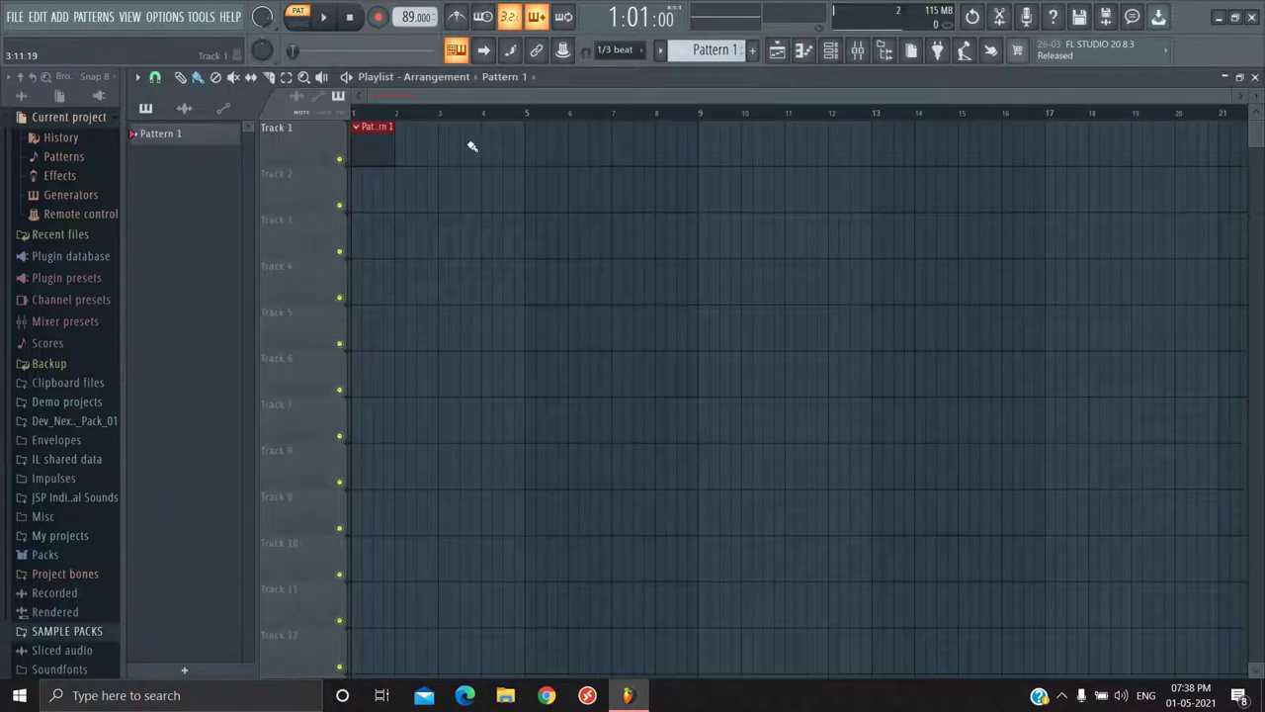
Step: Open the 3x Osc piano roll, place a C4 note of length 0:00:16 at the start of bar 1, and audition it
left_click(824, 56)
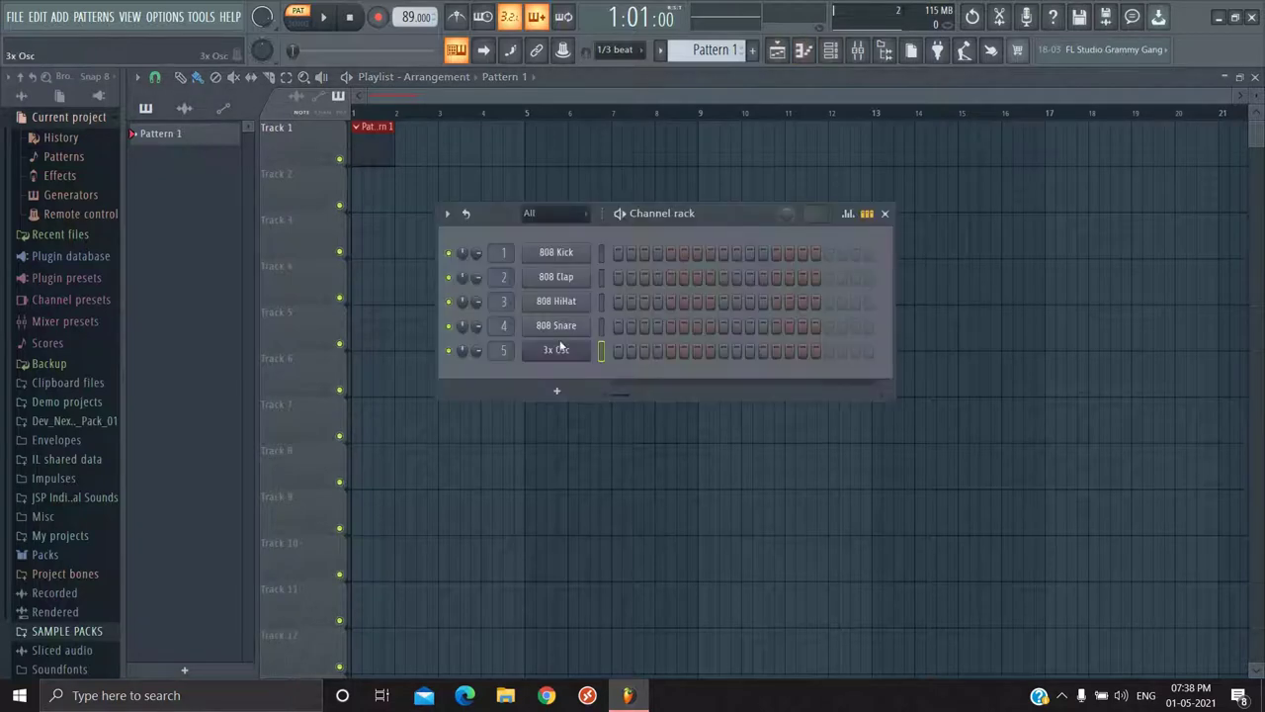
right_click(565, 346)
left_click(623, 350)
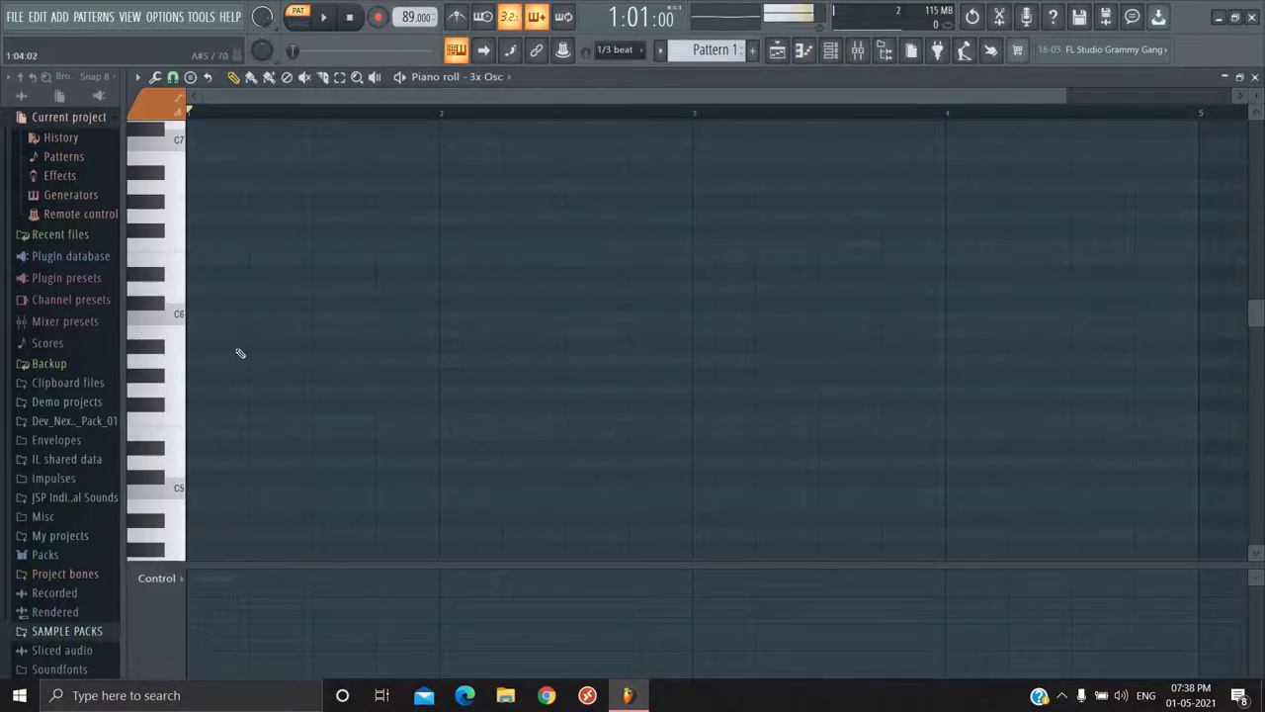
scroll(239, 353, "down", 10)
left_click(203, 247)
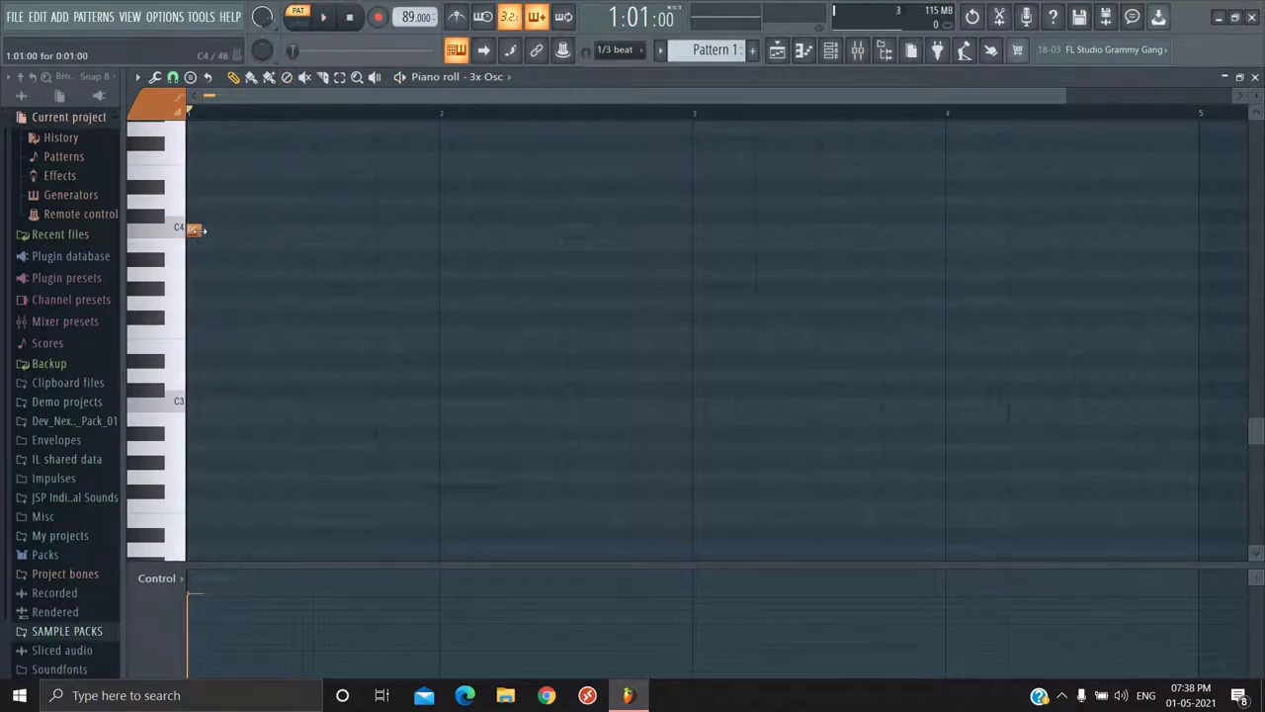
scroll(198, 229, "up", 4, "ctrl")
scroll(666, 246, "up", 1)
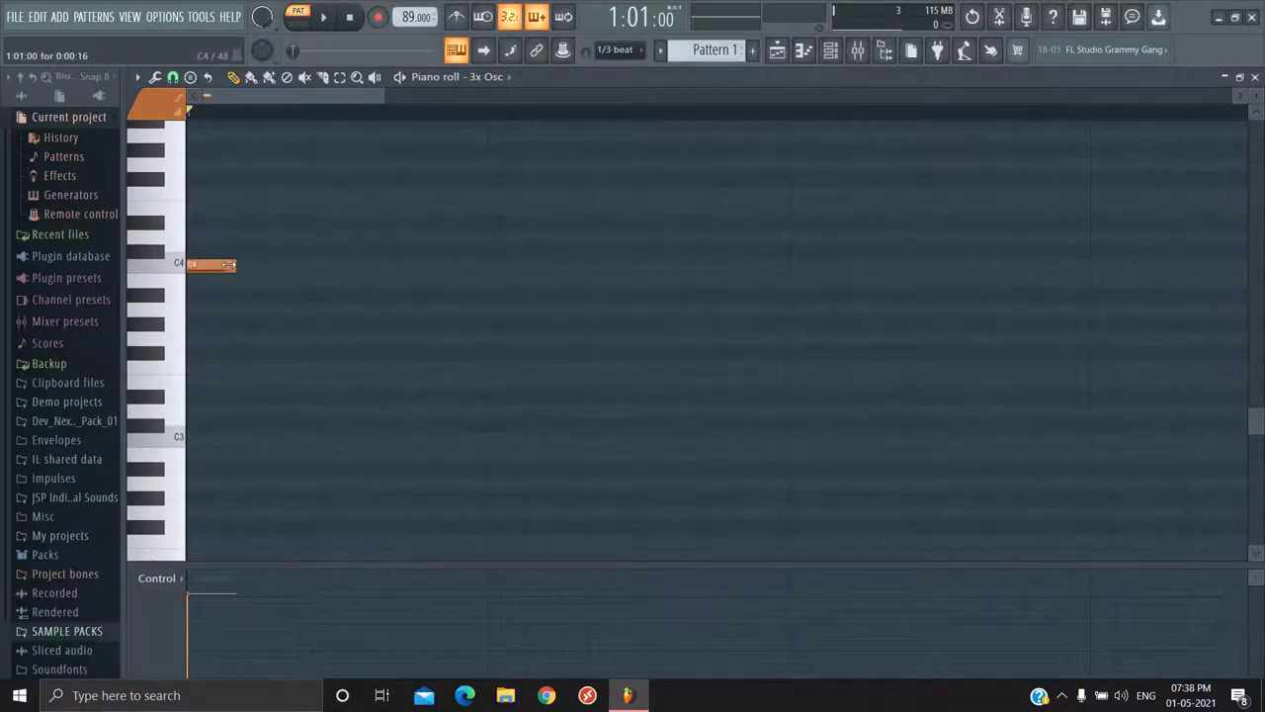
key("space")
key("space")
scroll(333, 281, "down", 3, "ctrl")
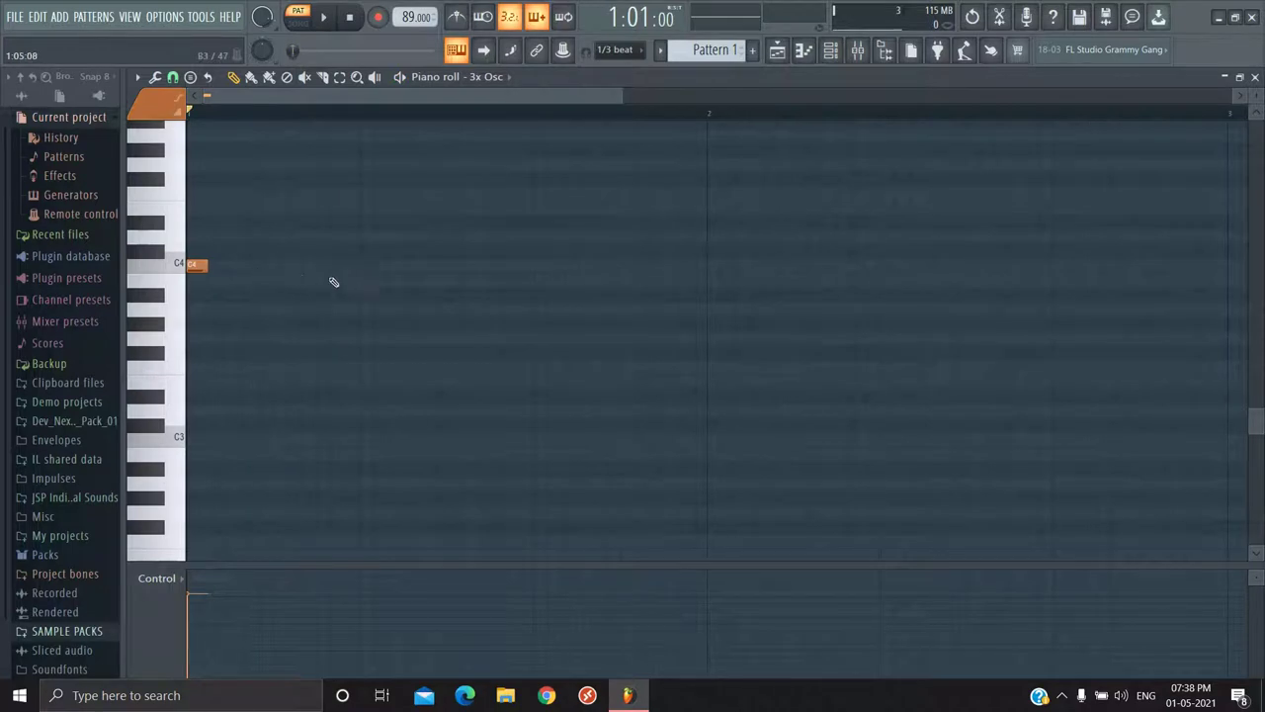
Step: Add matching short C4 notes on beats 2, 3 and 4 of bar 1 and play the pattern
left_click(330, 265)
left_click(450, 266)
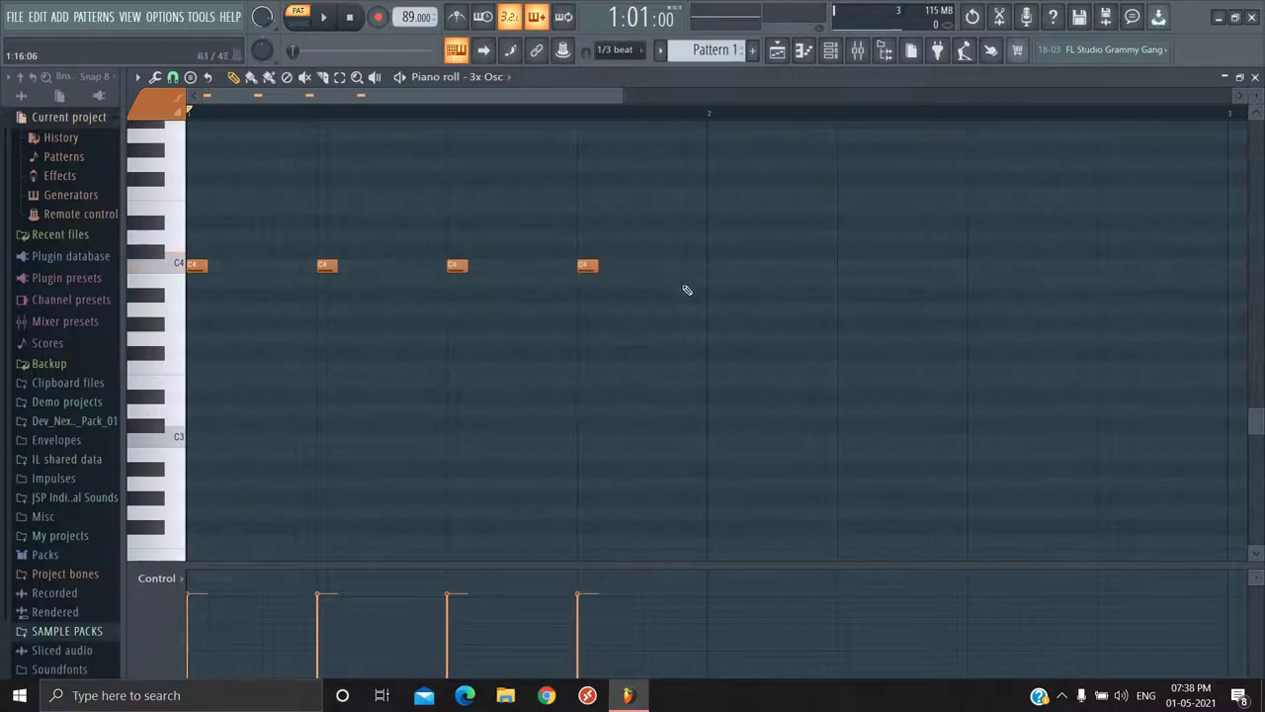
scroll(675, 316, "down", 2, "ctrl")
scroll(514, 321, "up", 1)
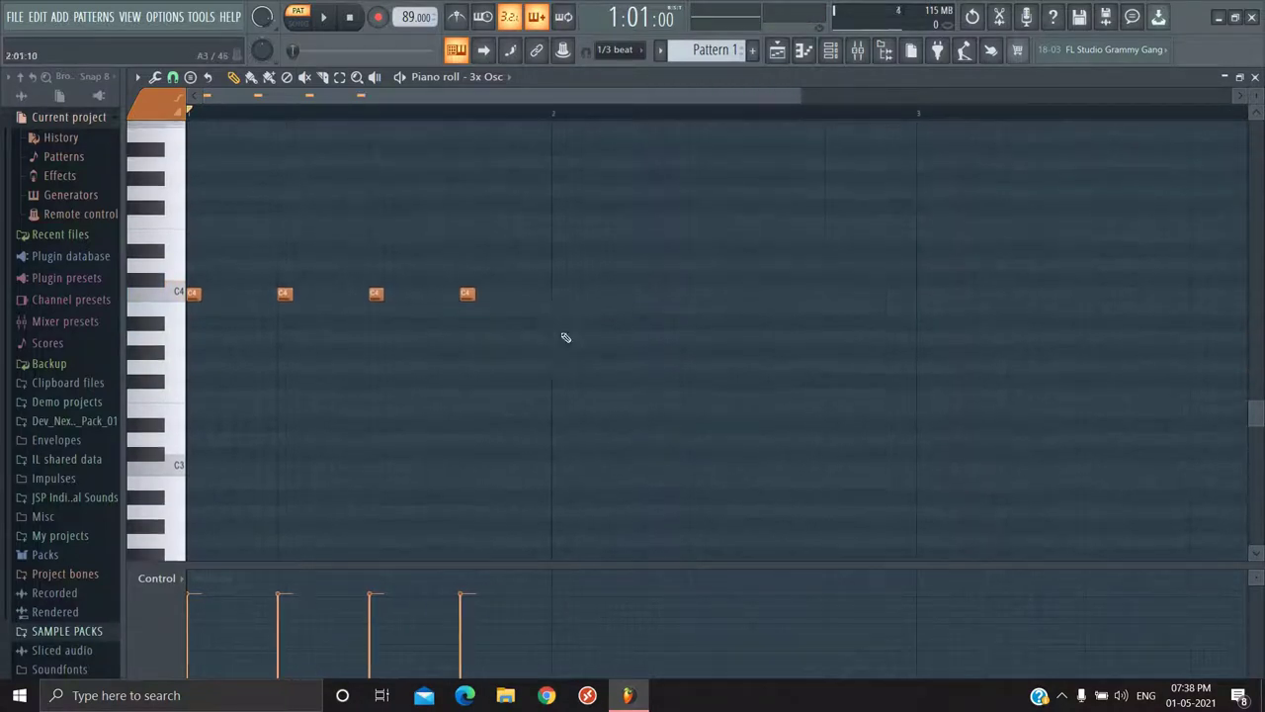
scroll(336, 318, "up", 1, "ctrl")
scroll(445, 330, "up", 1)
key("space")
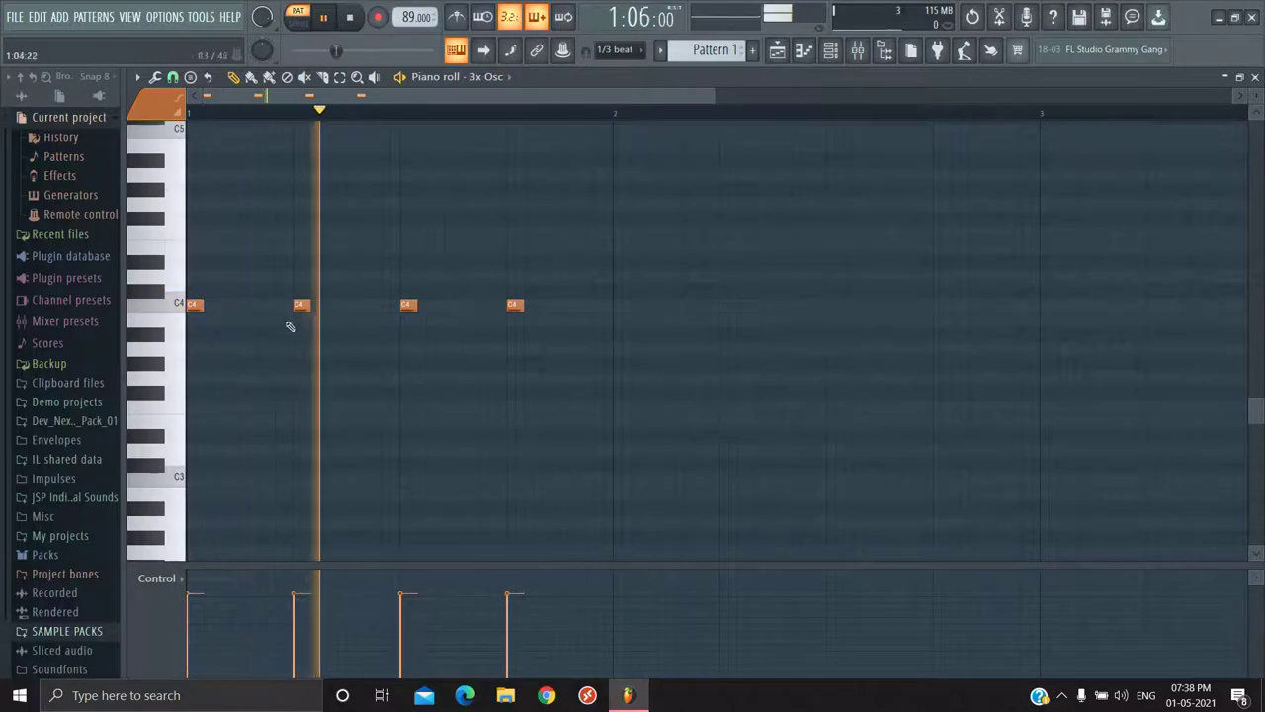
Step: Close the piano roll and load Fruity parametric EQ 2 into slot 2 of the 3x Osc mixer track
left_click(1254, 78)
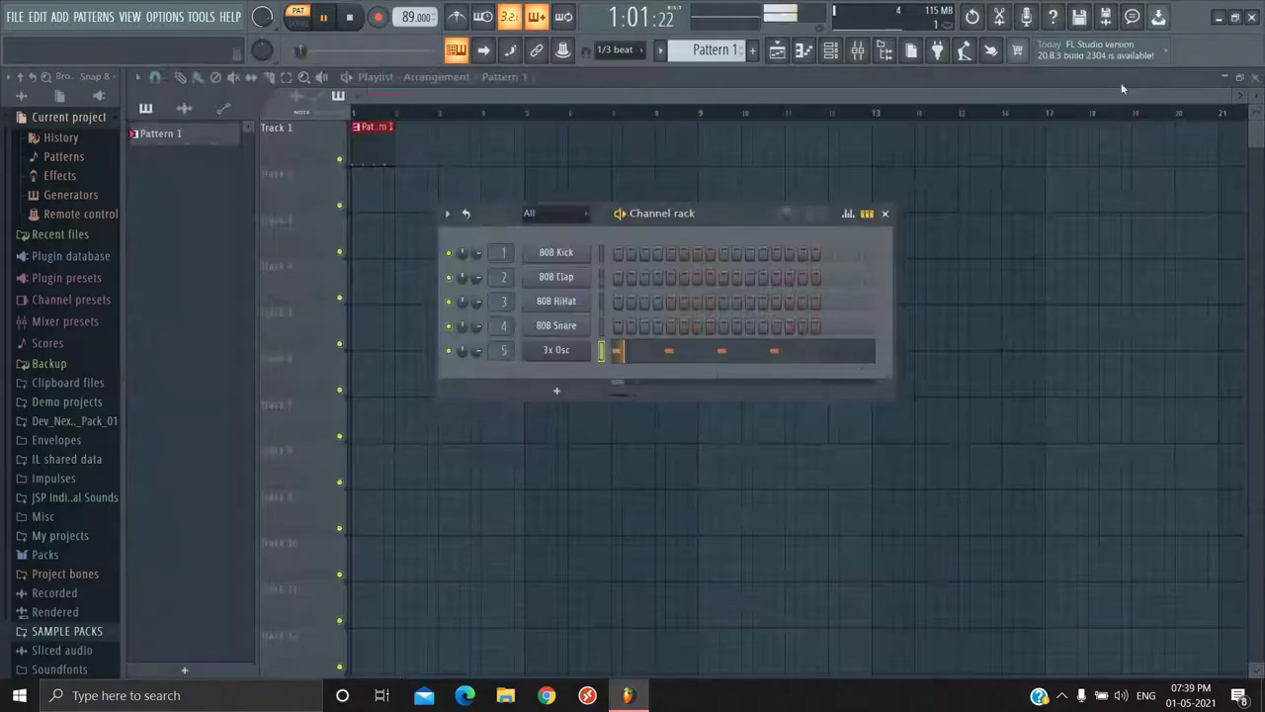
left_click(858, 49)
left_click(857, 49)
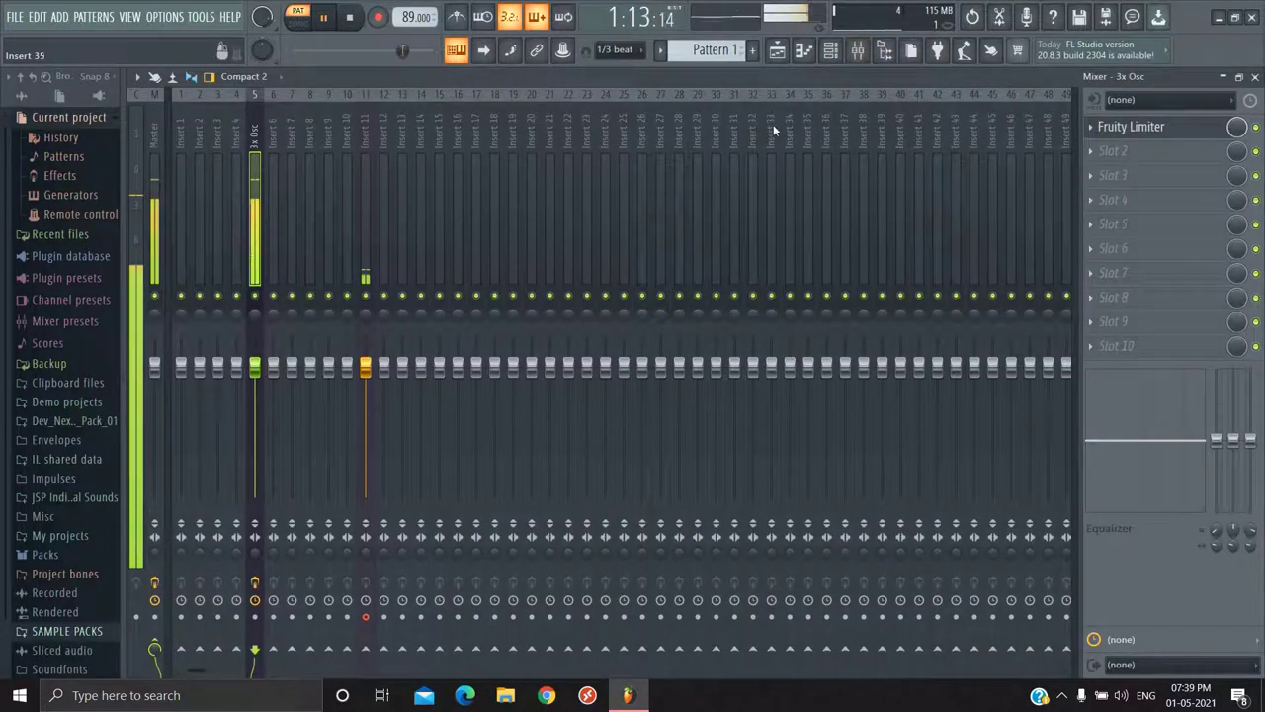
left_click(1117, 152)
left_click(861, 587)
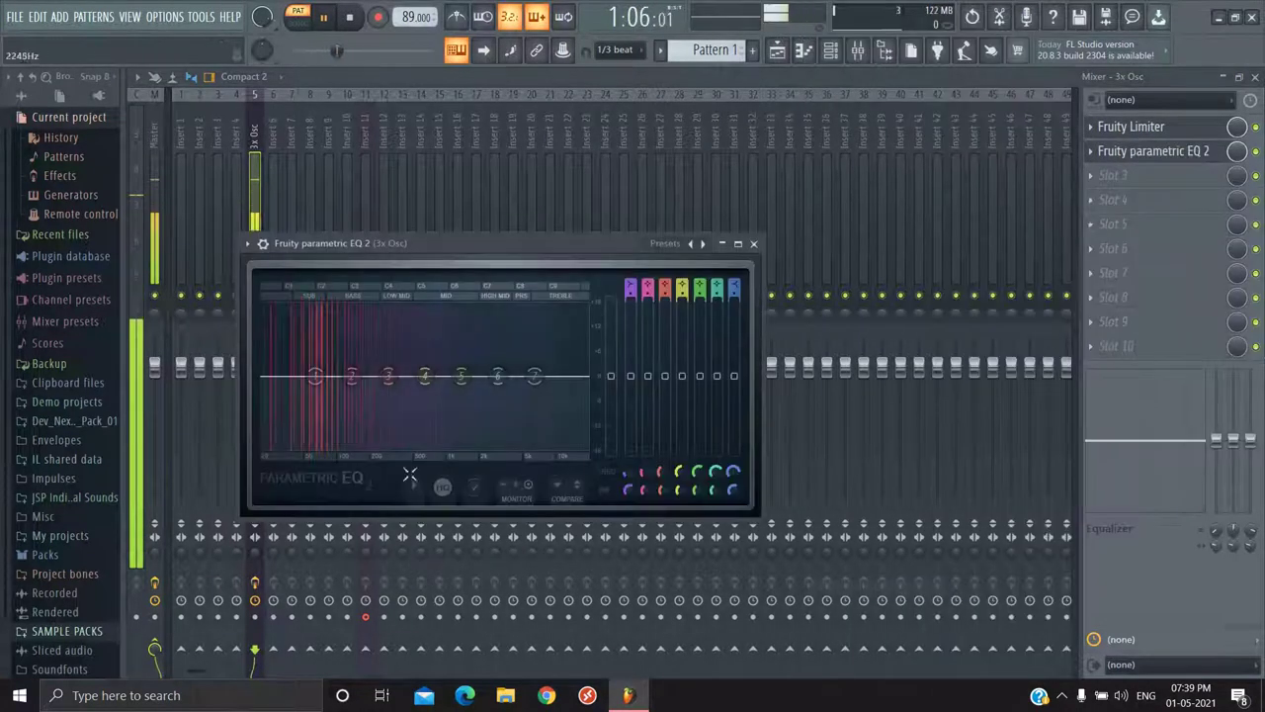
Step: Apply the 20Hz + 18kHz cut preset, raise the band 1 high-pass cutoff to about 50 Hz, and close the equalizer
left_click(703, 243)
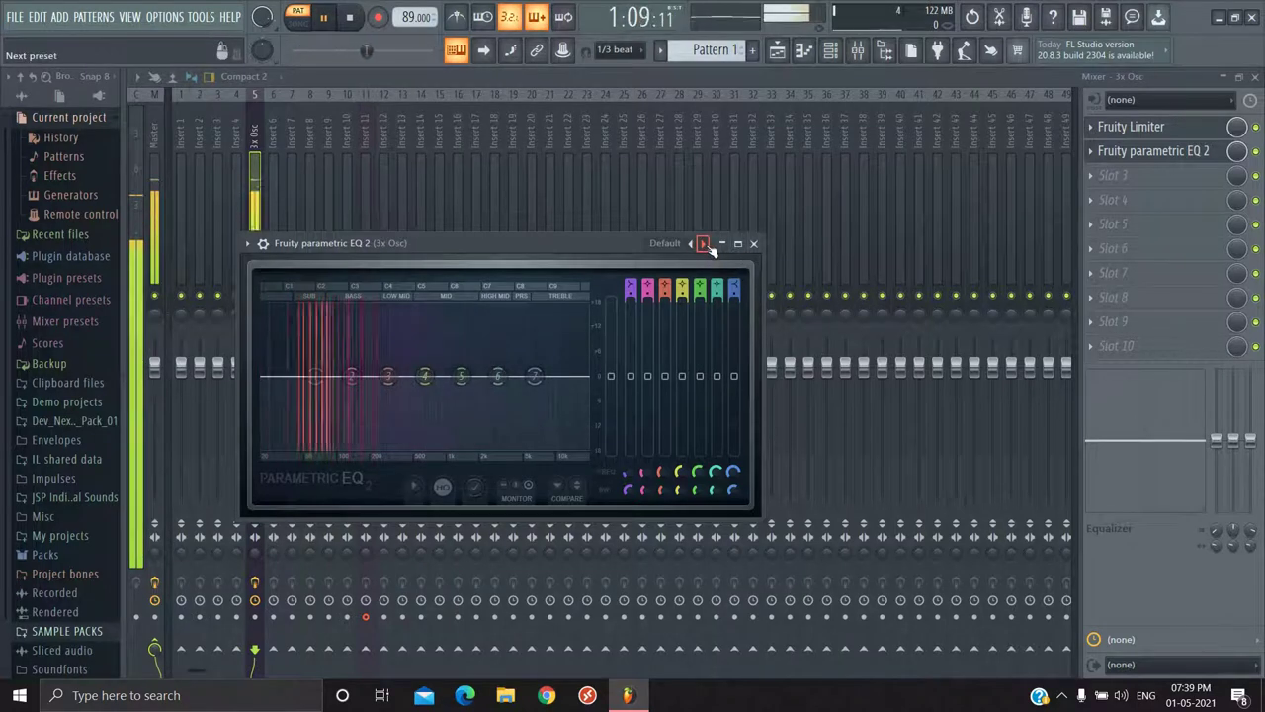
left_click(703, 243)
left_click_drag(265, 391, 310, 378)
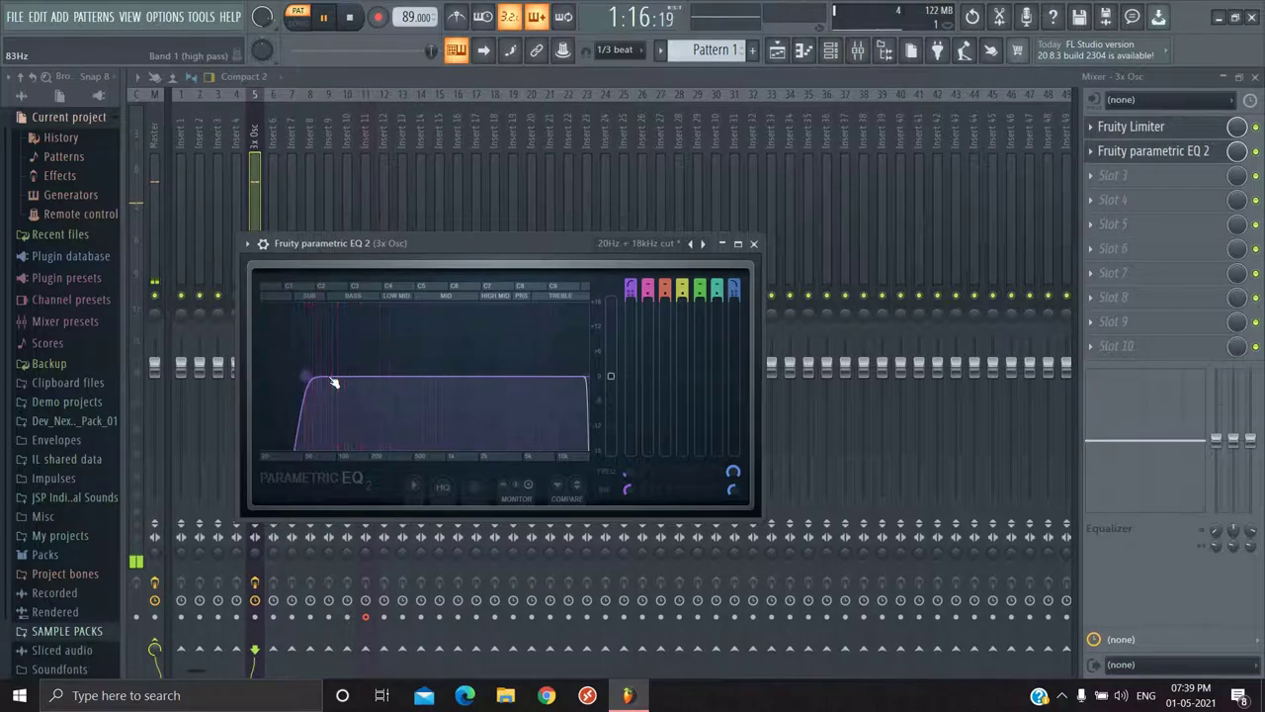
left_click(754, 243)
Step: Load a second Fruity parametric EQ 2 into slot 3 and boost its band 3 in the bass range during playback
left_click(1095, 181)
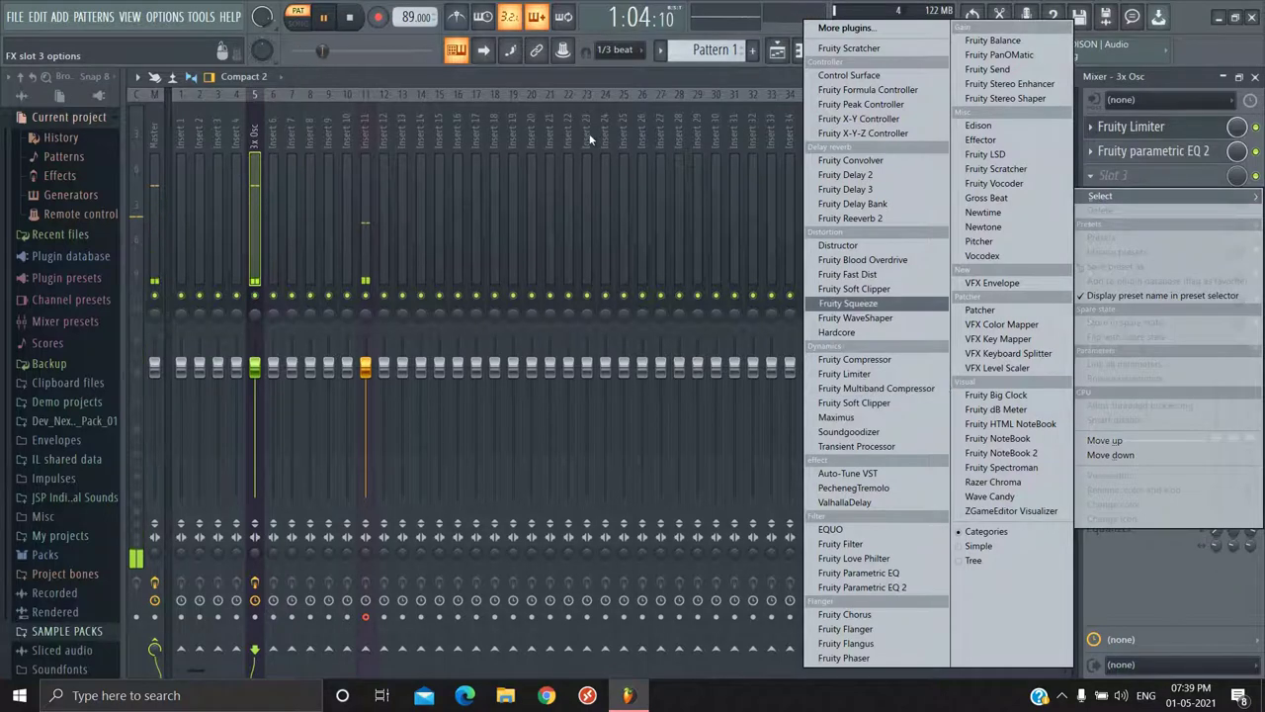
left_click(325, 20)
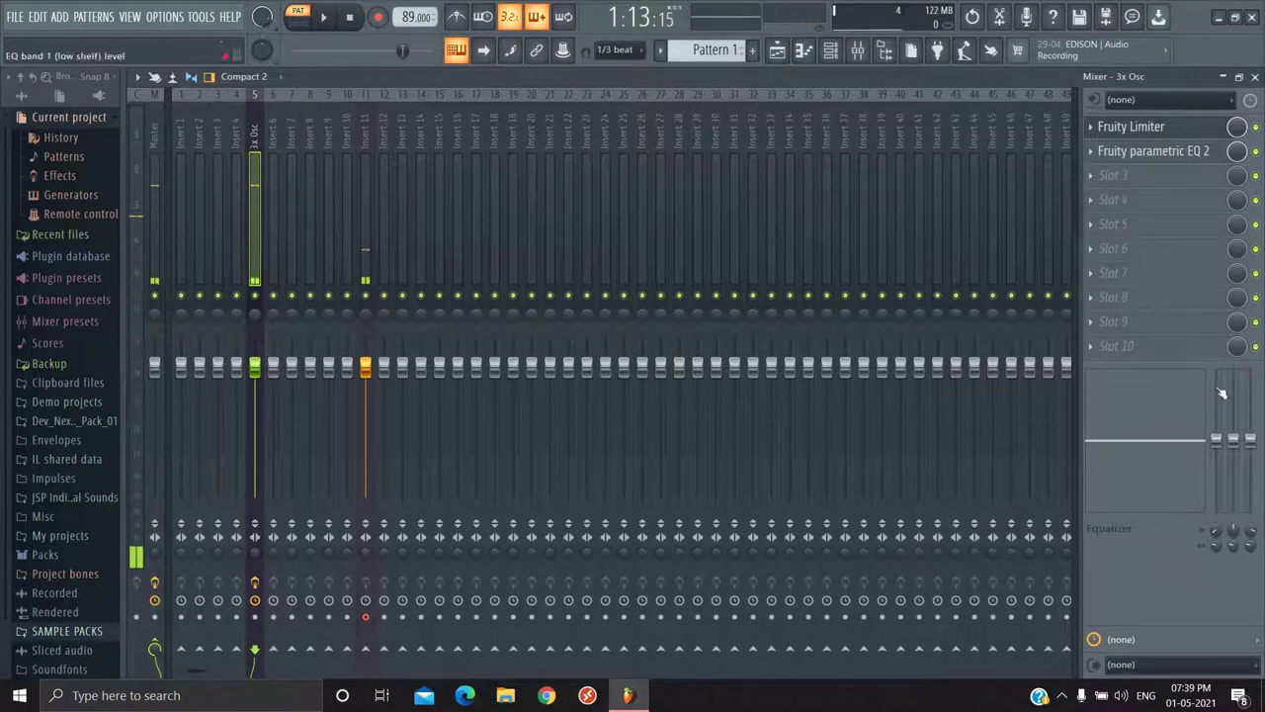
left_click(1099, 177)
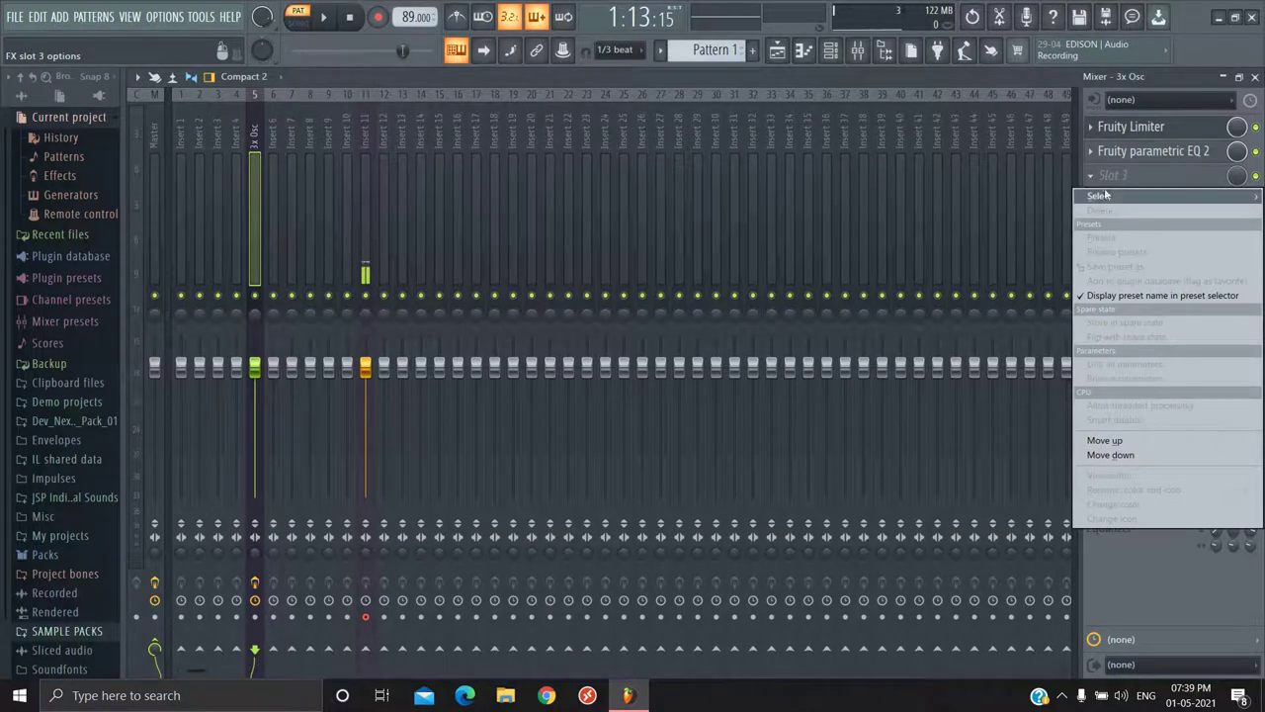
mouse_move(1101, 196)
left_click(1110, 175)
left_click(1110, 175)
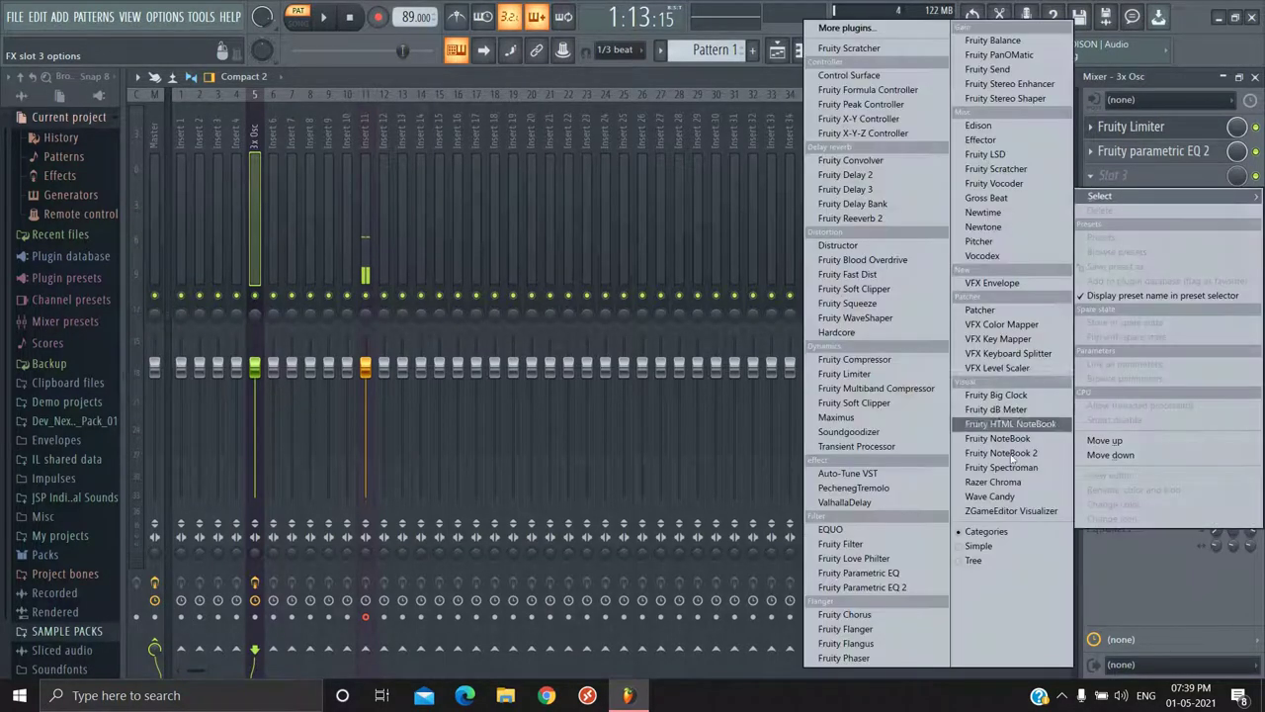
left_click(890, 588)
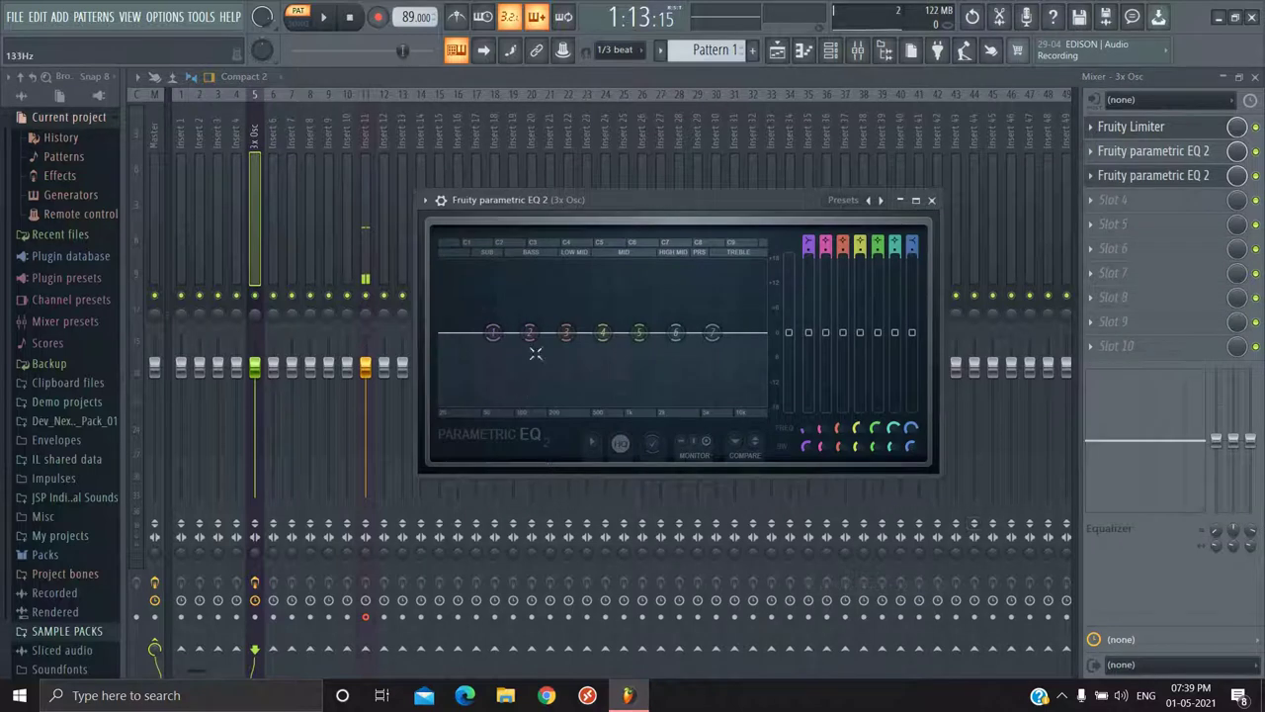
key("space")
left_click_drag(566, 332, 543, 288)
key("space")
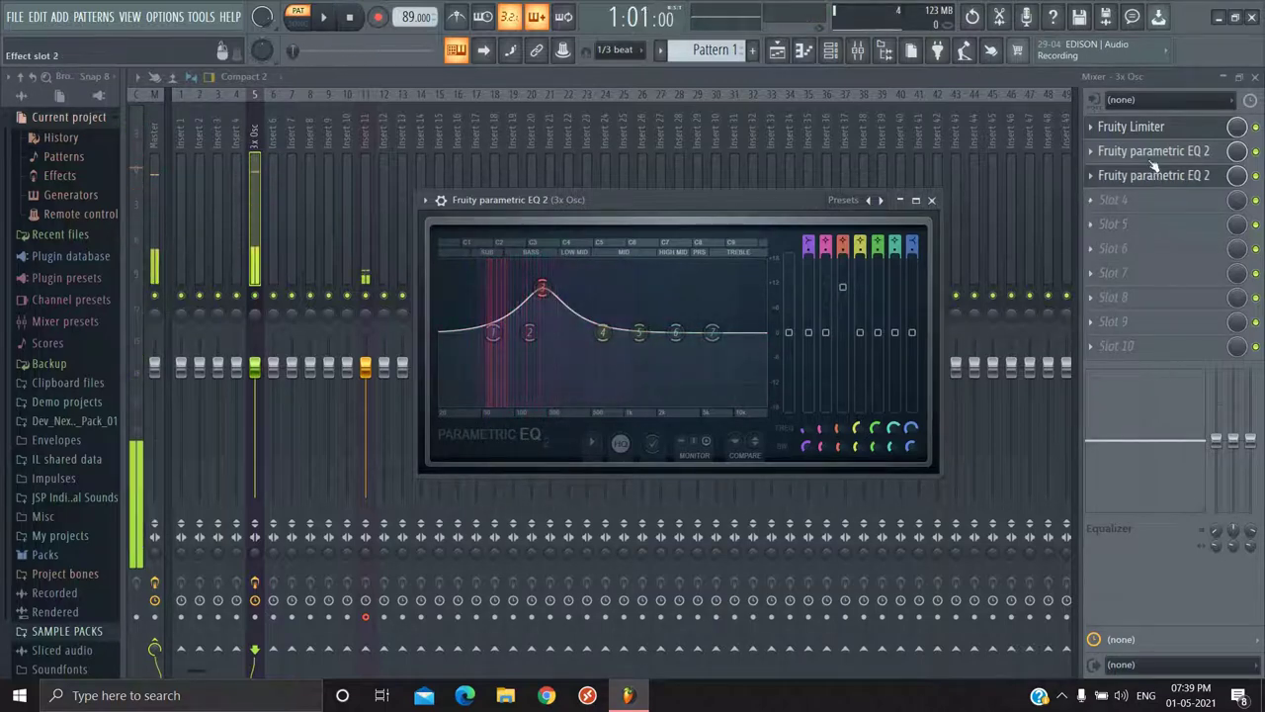
Step: Lower the first equalizer's band 1 high-pass cutoff to about 46 Hz while the pattern plays
left_click(1144, 176)
mouse_move(587, 377)
left_mouse_down()
mouse_move(367, 383)
mouse_move(593, 382)
left_mouse_up()
key("space")
left_click_drag(308, 377, 251, 367)
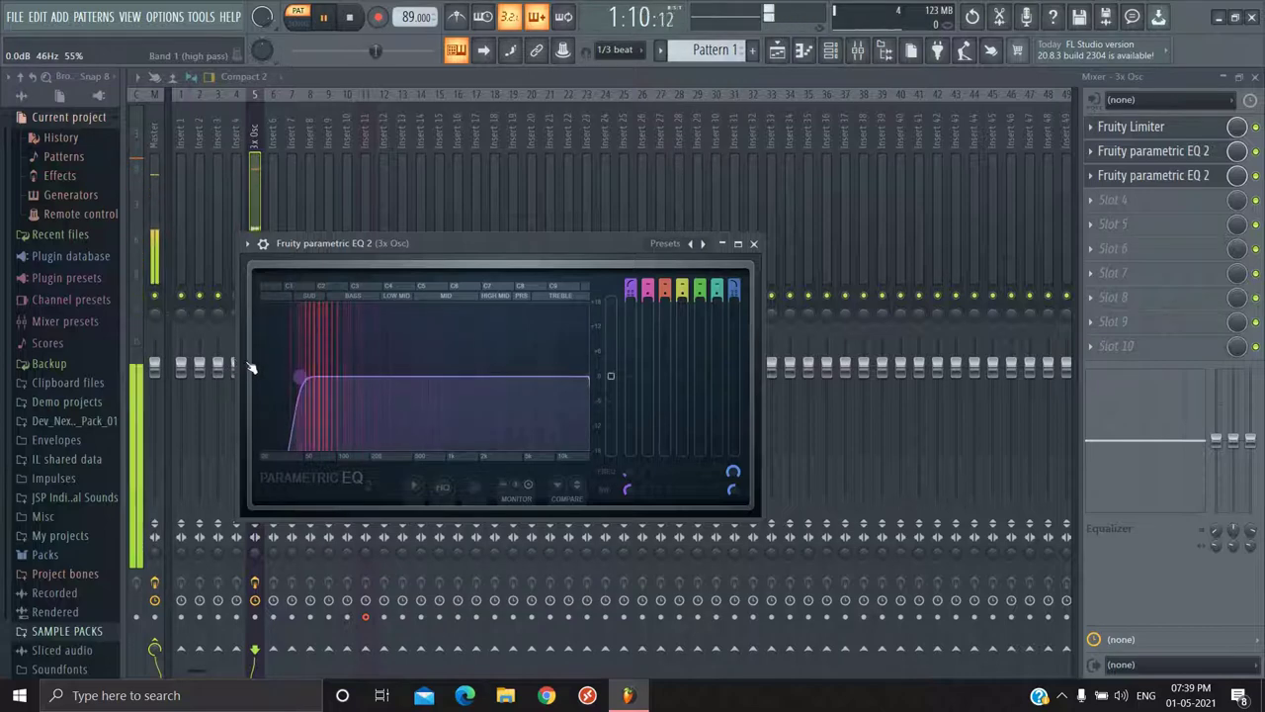
key("space")
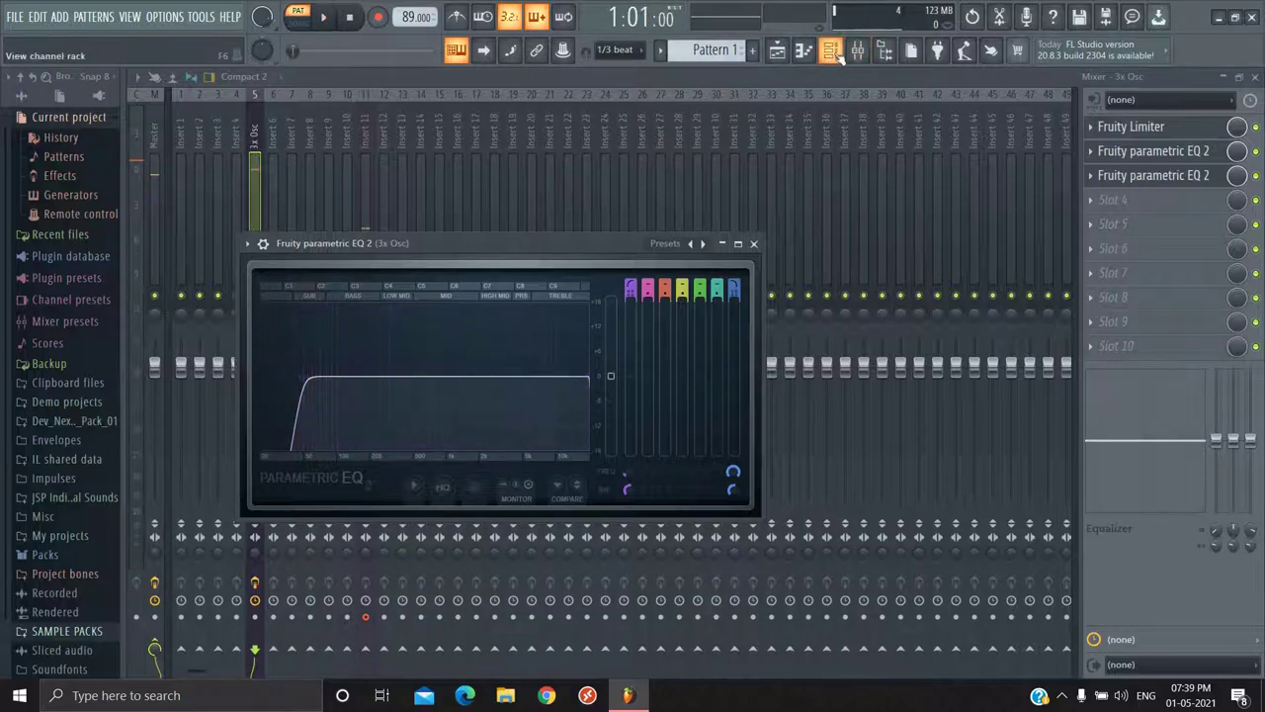
Step: Open the 3x Osc channel settings, audition the pattern with the volume envelope in view, and close them
left_click(833, 52)
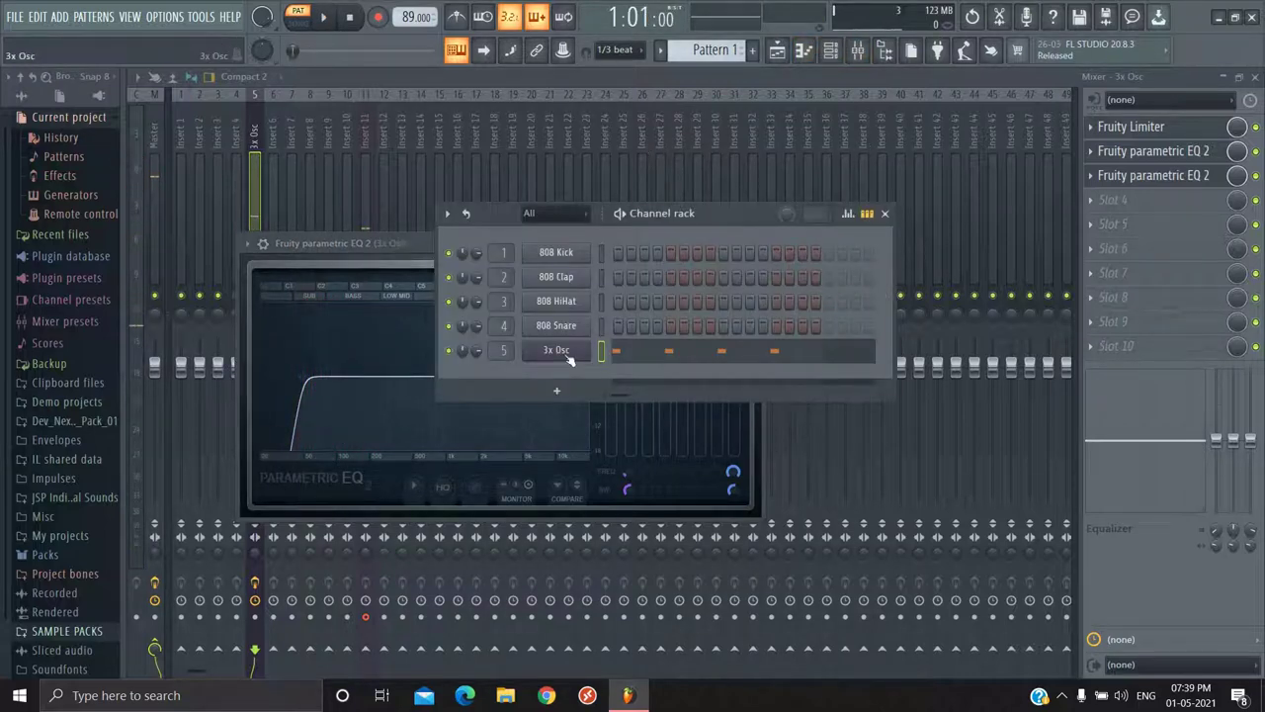
left_click(569, 358)
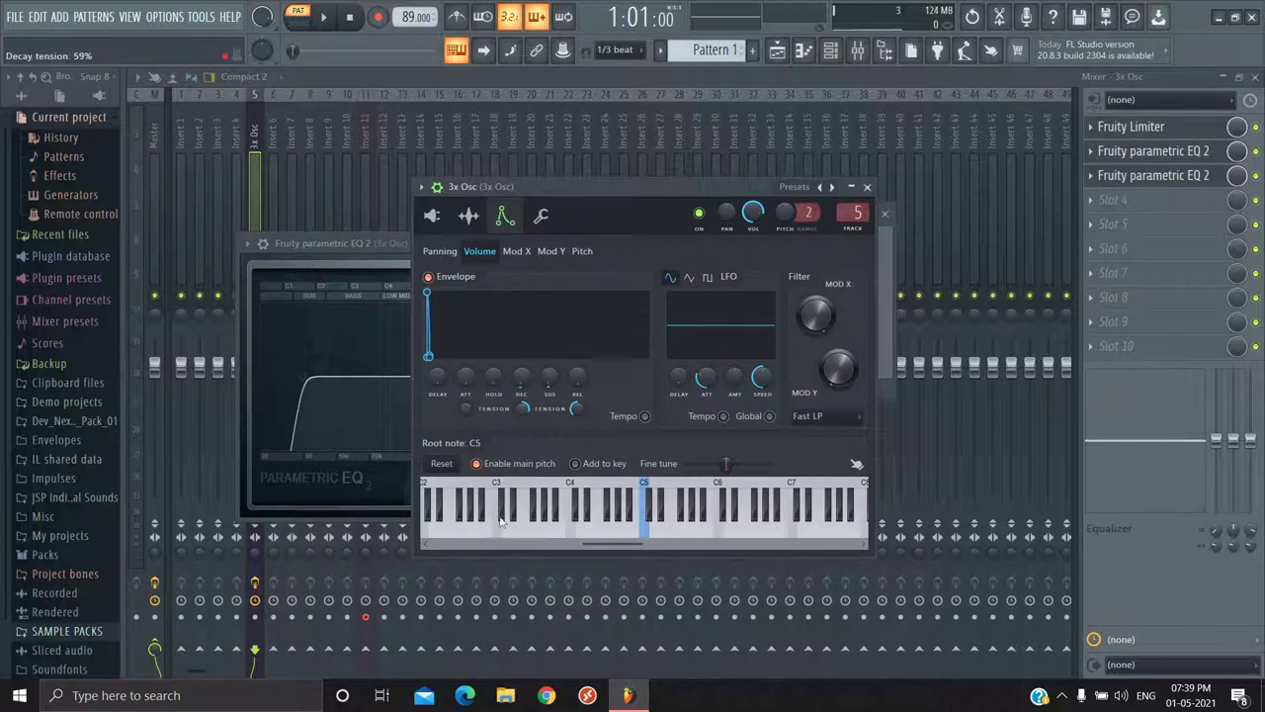
key("space")
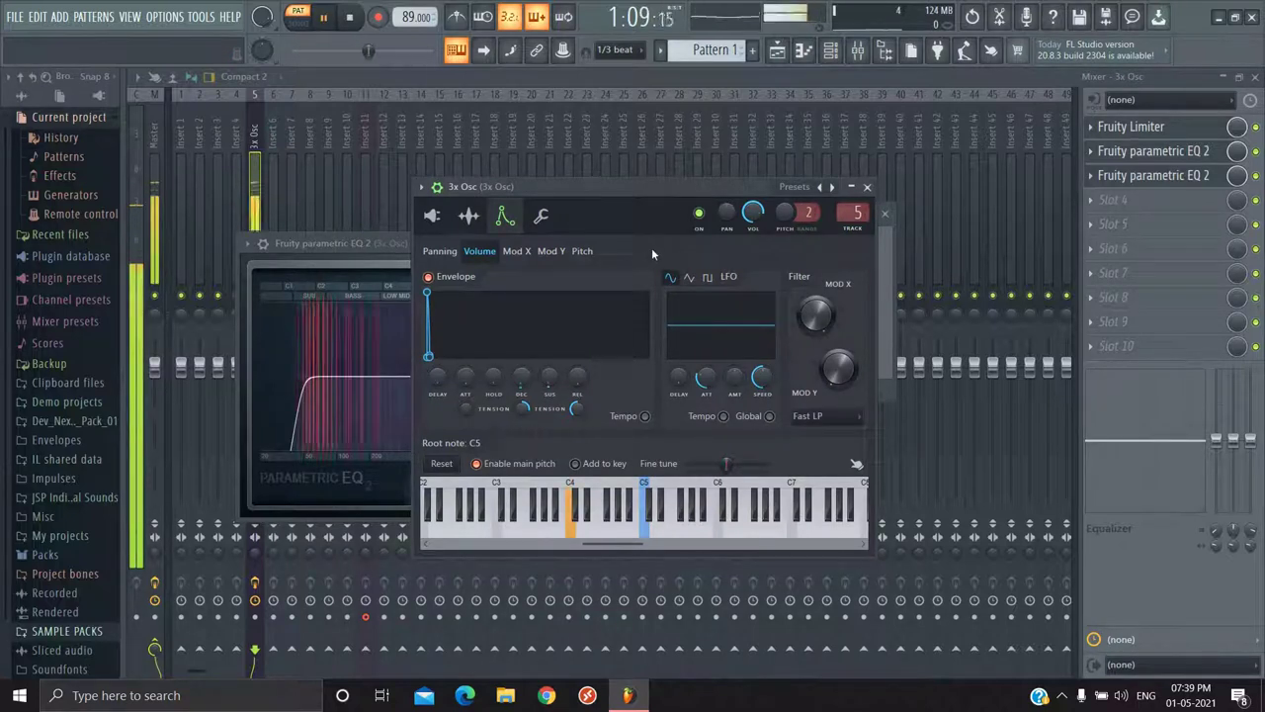
key("space")
left_click(867, 187)
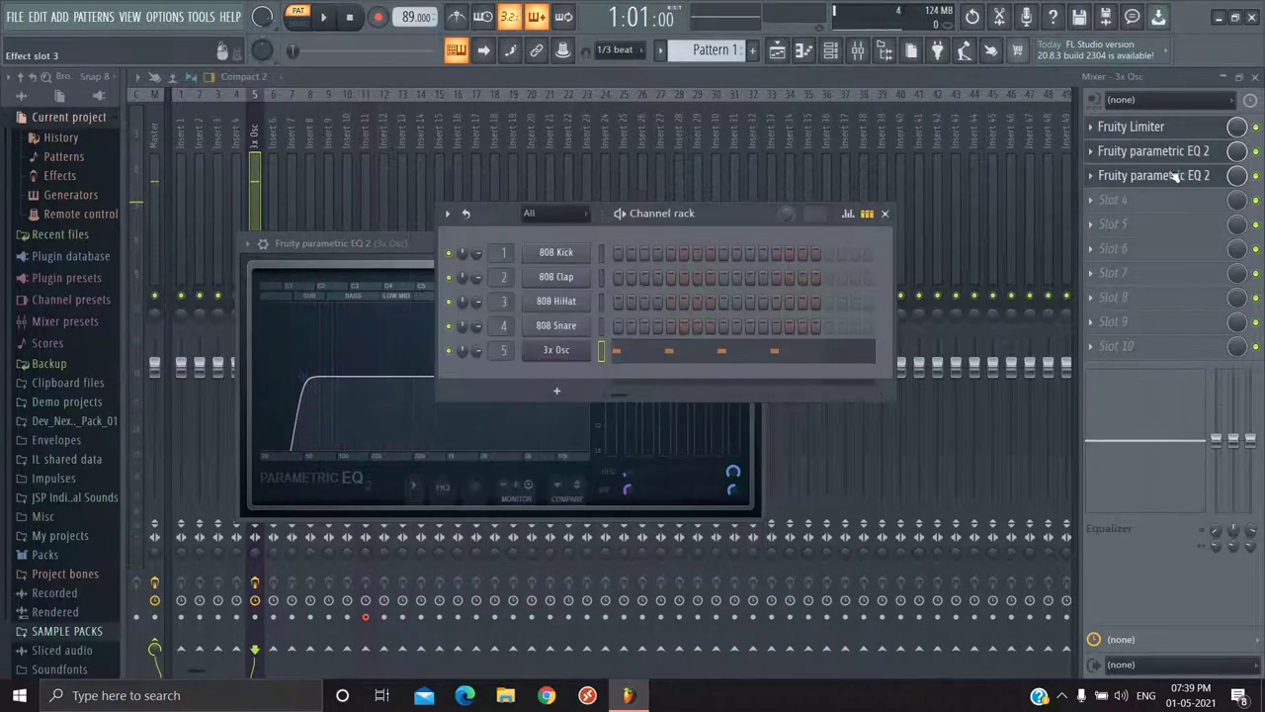
Step: Move band 3 of the slot 3 equalizer to about 132 Hz with a smaller boost during playback, and close it
key("F12")
left_click(1154, 176)
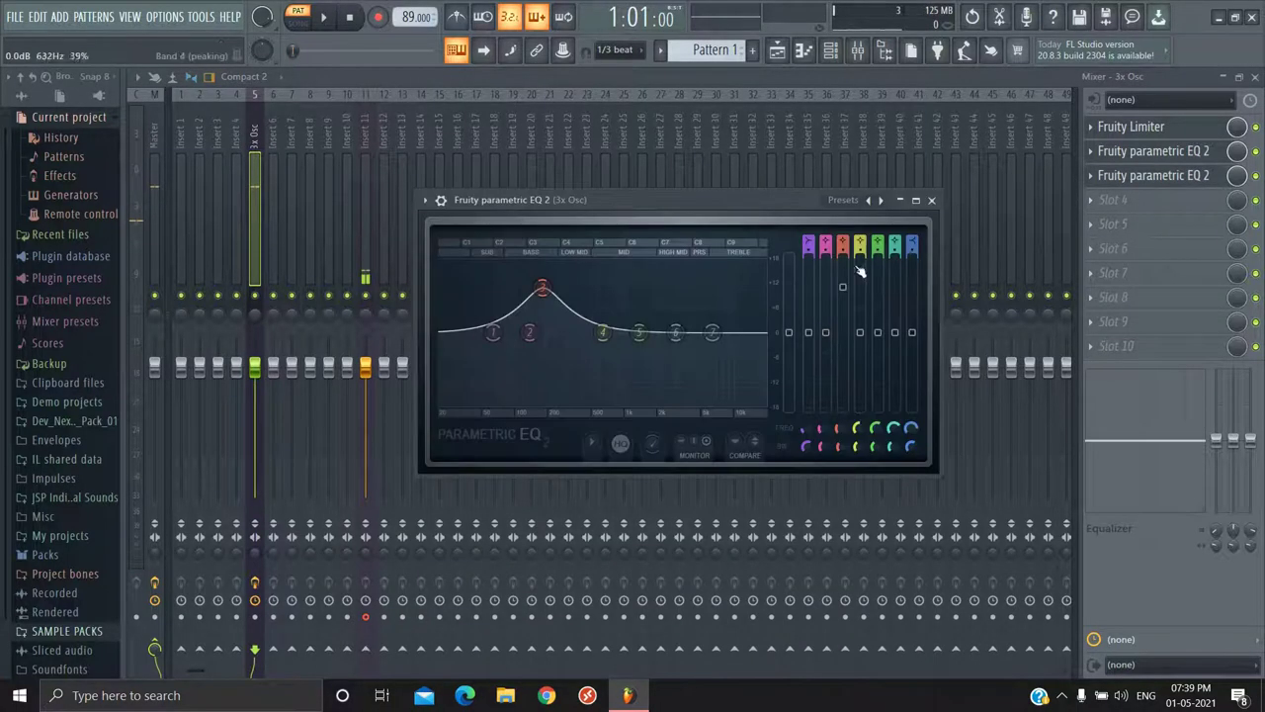
key("space")
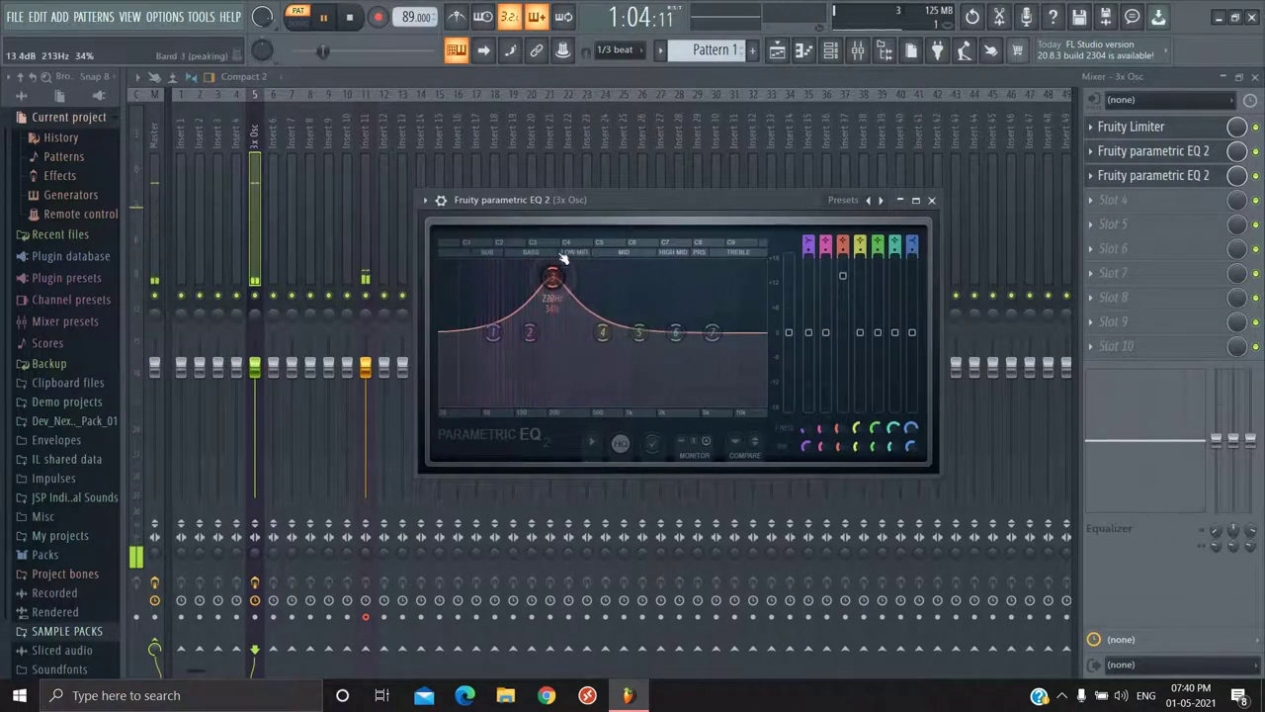
left_click_drag(560, 258, 532, 308)
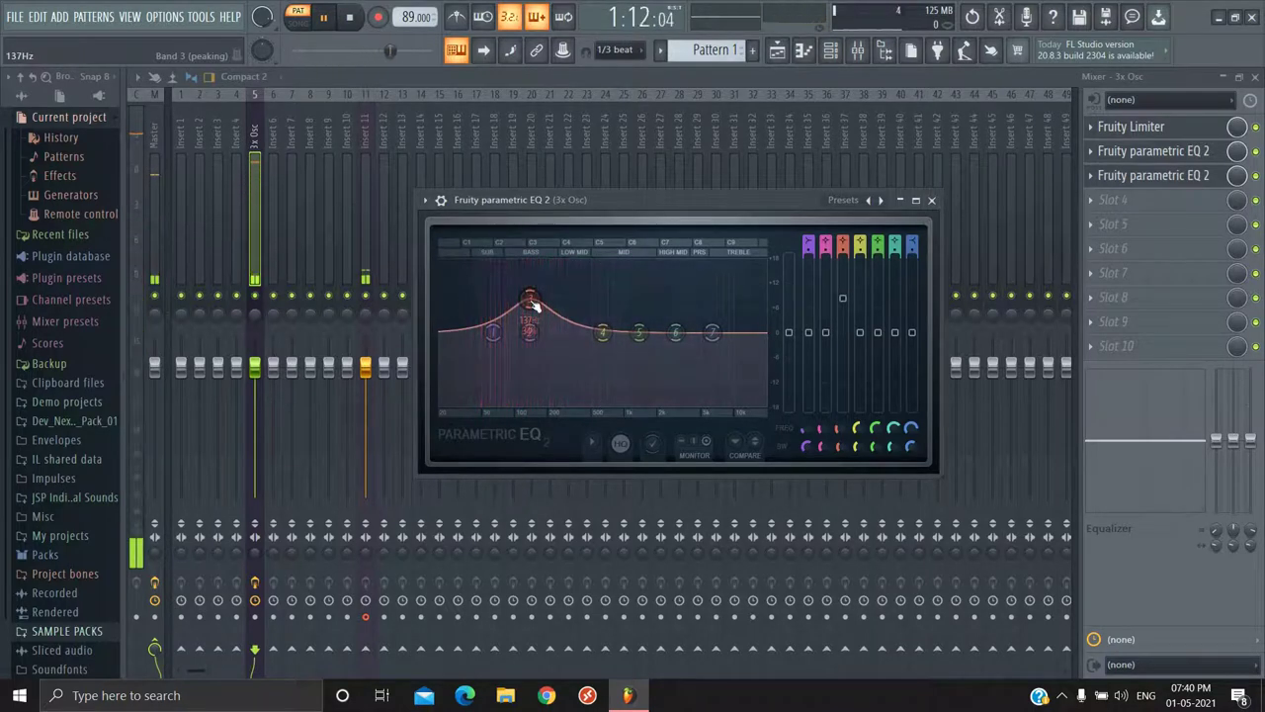
key("space")
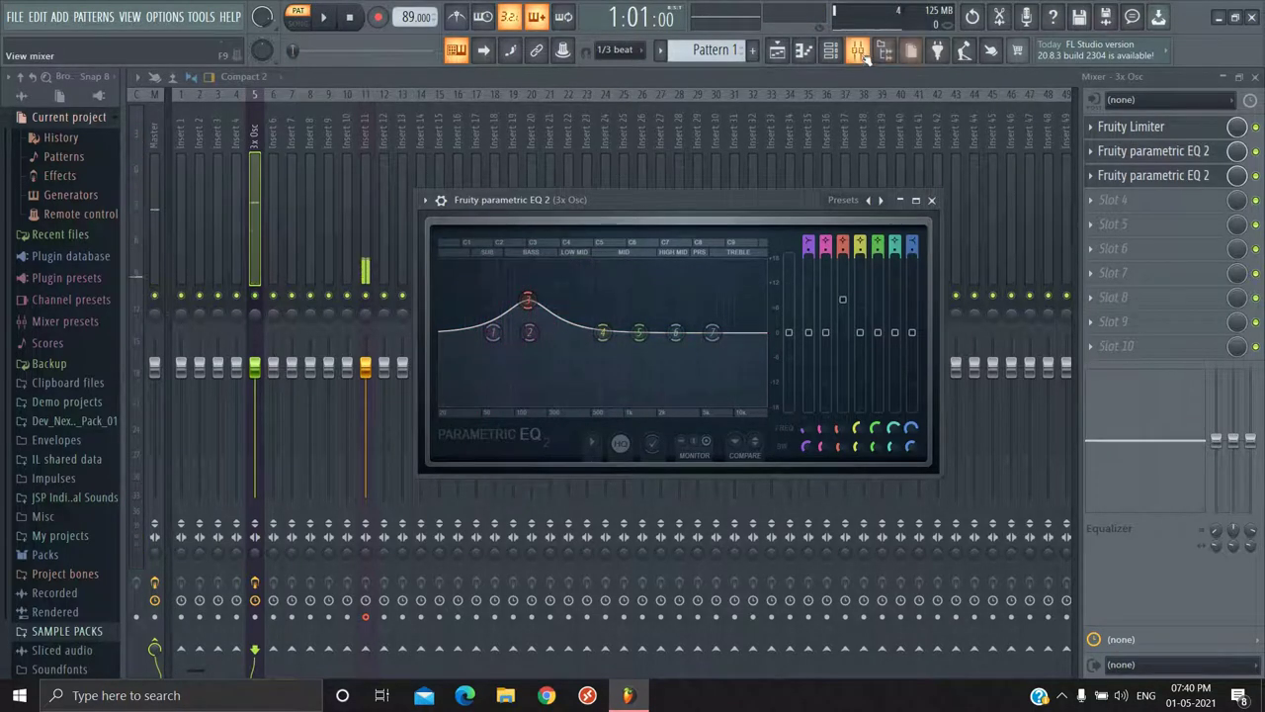
left_click(628, 183)
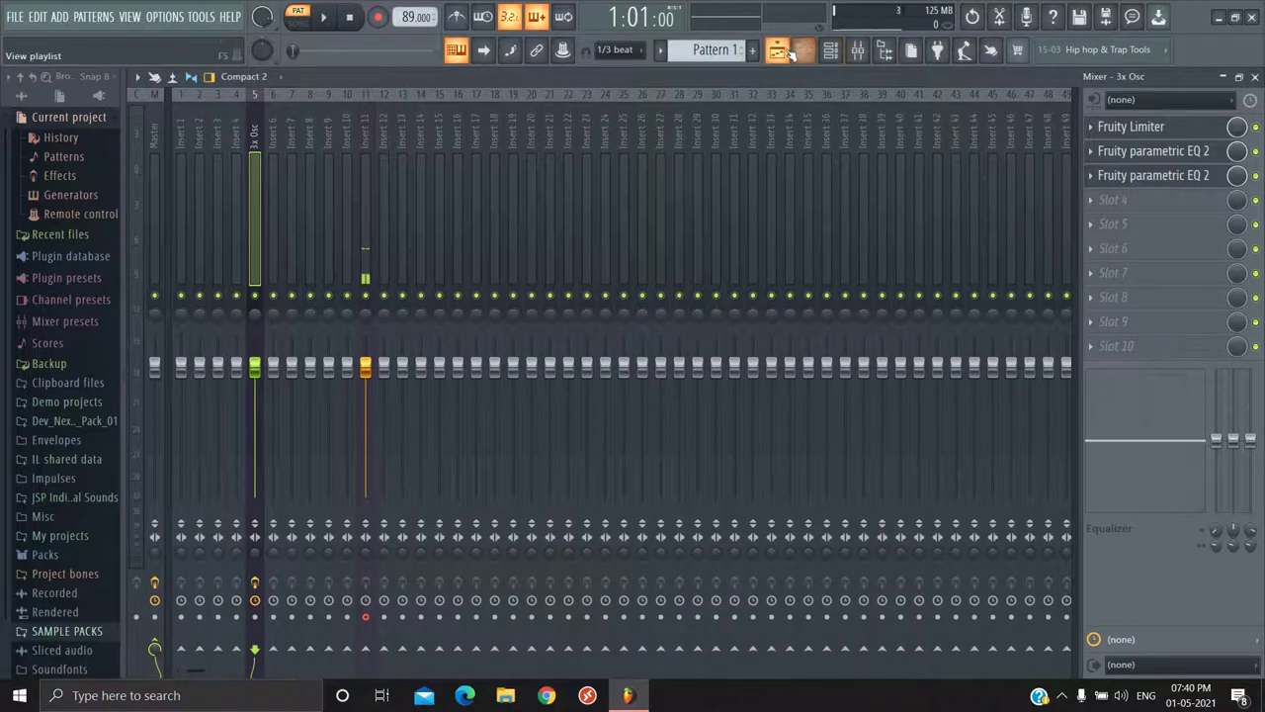
Step: Replay the pattern while checking the 3x Osc envelope and channel volume, and close its settings
left_click(830, 49)
left_click(582, 351)
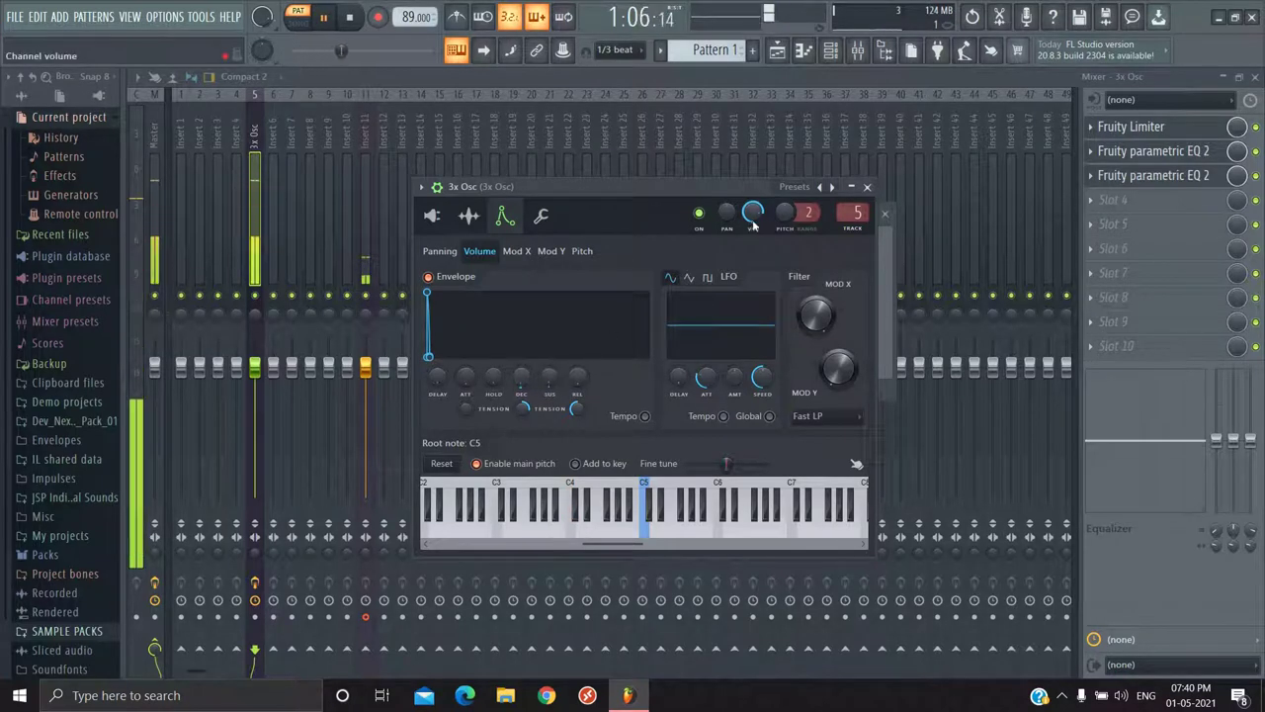
left_click(867, 187)
Step: Raise band 3 of the slot 3 equalizer to about 162 Hz with a stronger boost during playback, stop playback, and close it
left_click(1152, 175)
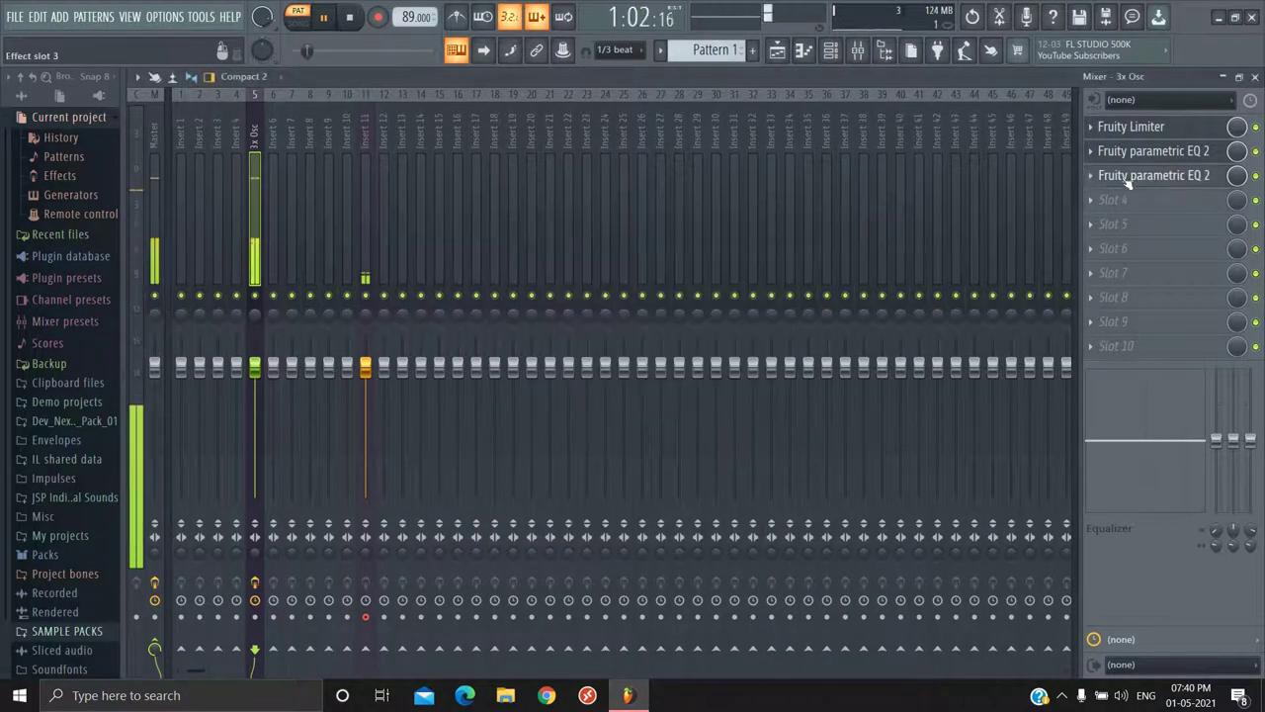
left_click(1152, 175)
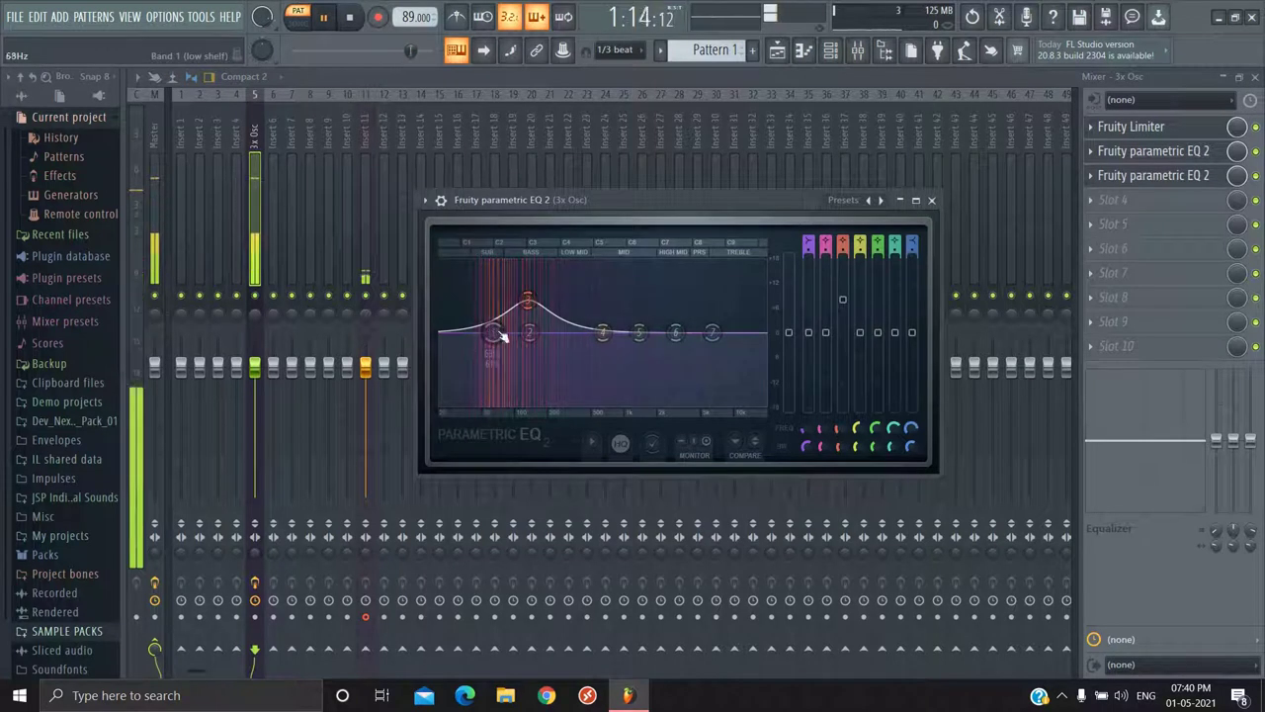
mouse_move(532, 302)
left_mouse_down()
mouse_move(519, 278)
mouse_move(540, 291)
left_mouse_up()
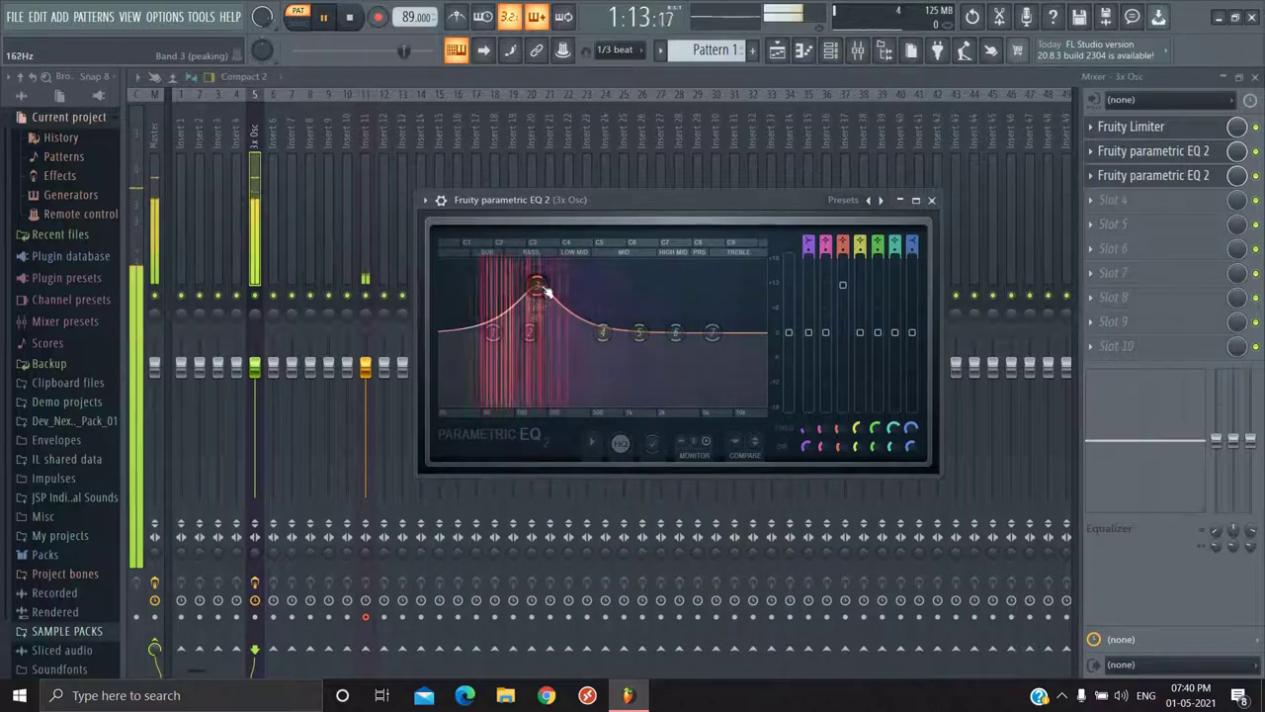
key("space")
left_click(931, 200)
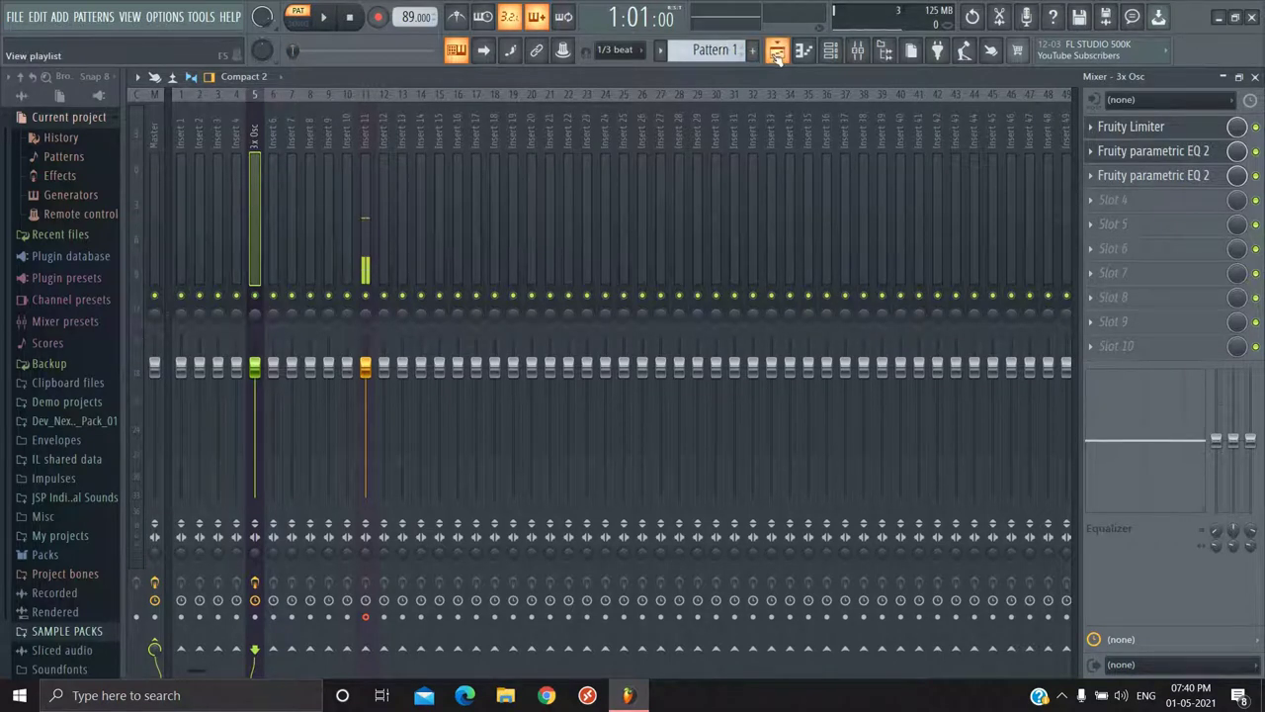
Step: Show the playlist, audition Pattern 1 briefly, and bring up the channel rack
left_click(777, 52)
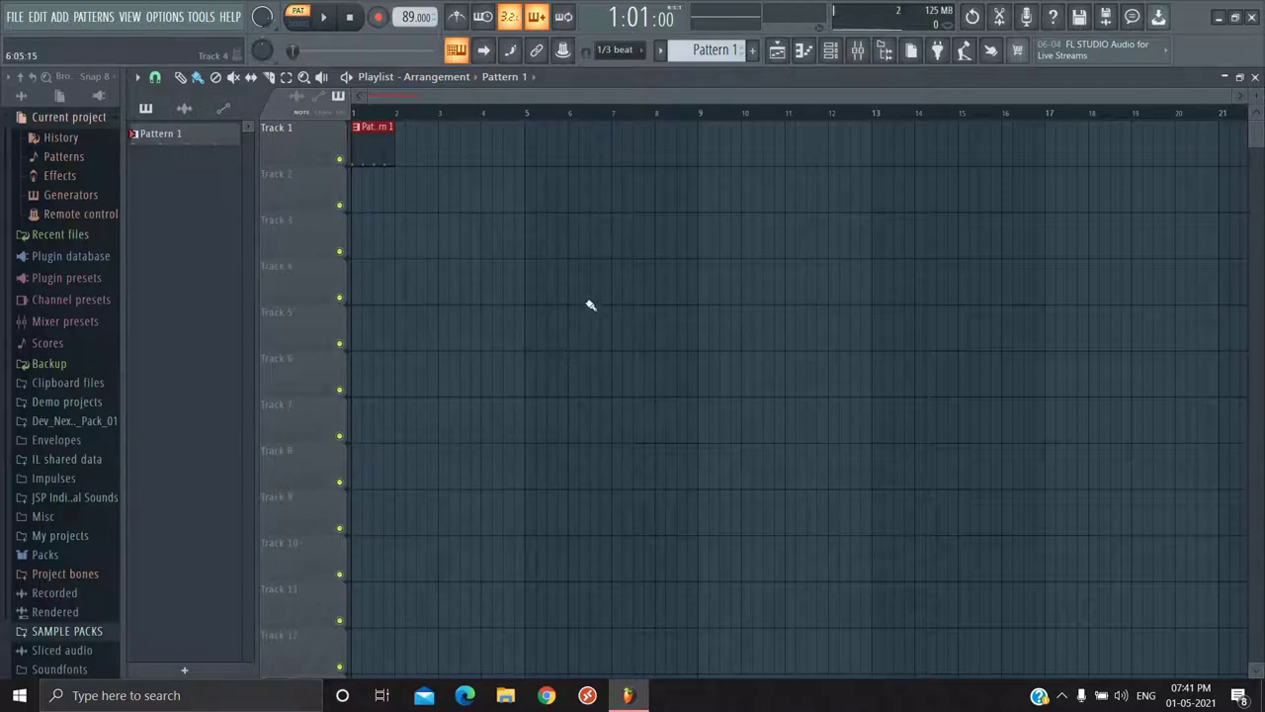
key("space")
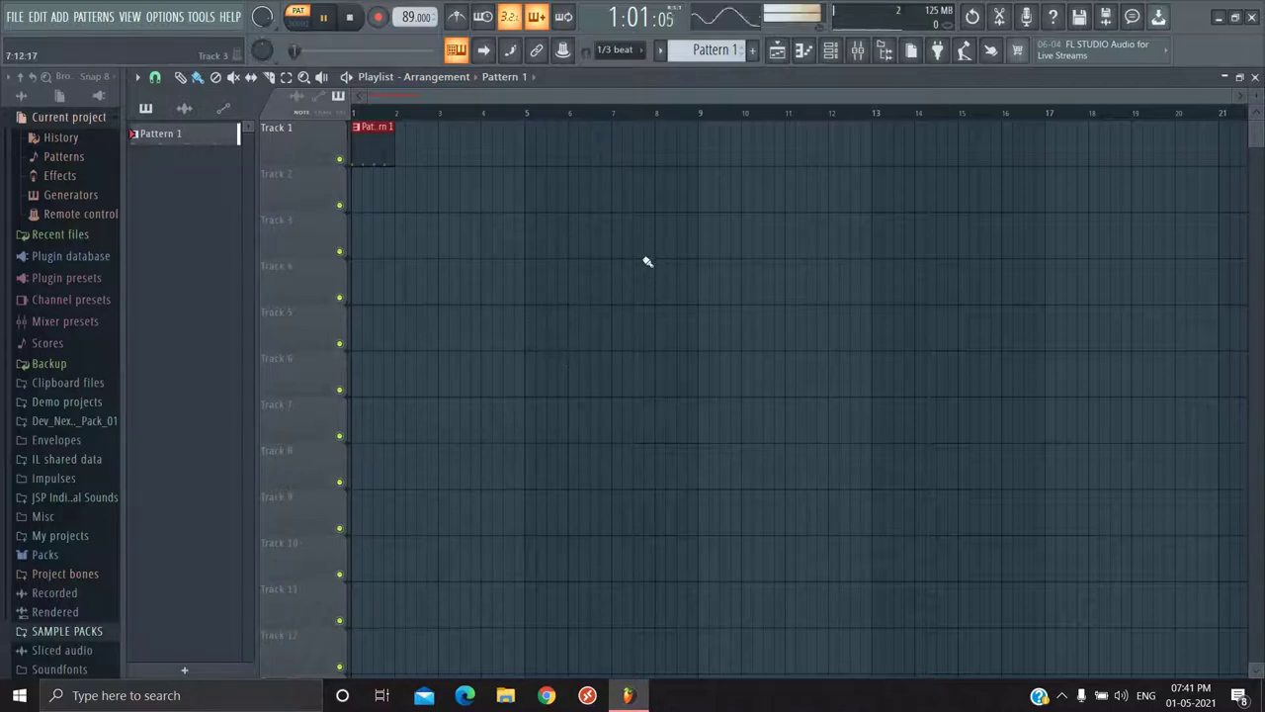
left_click(856, 52)
key("space")
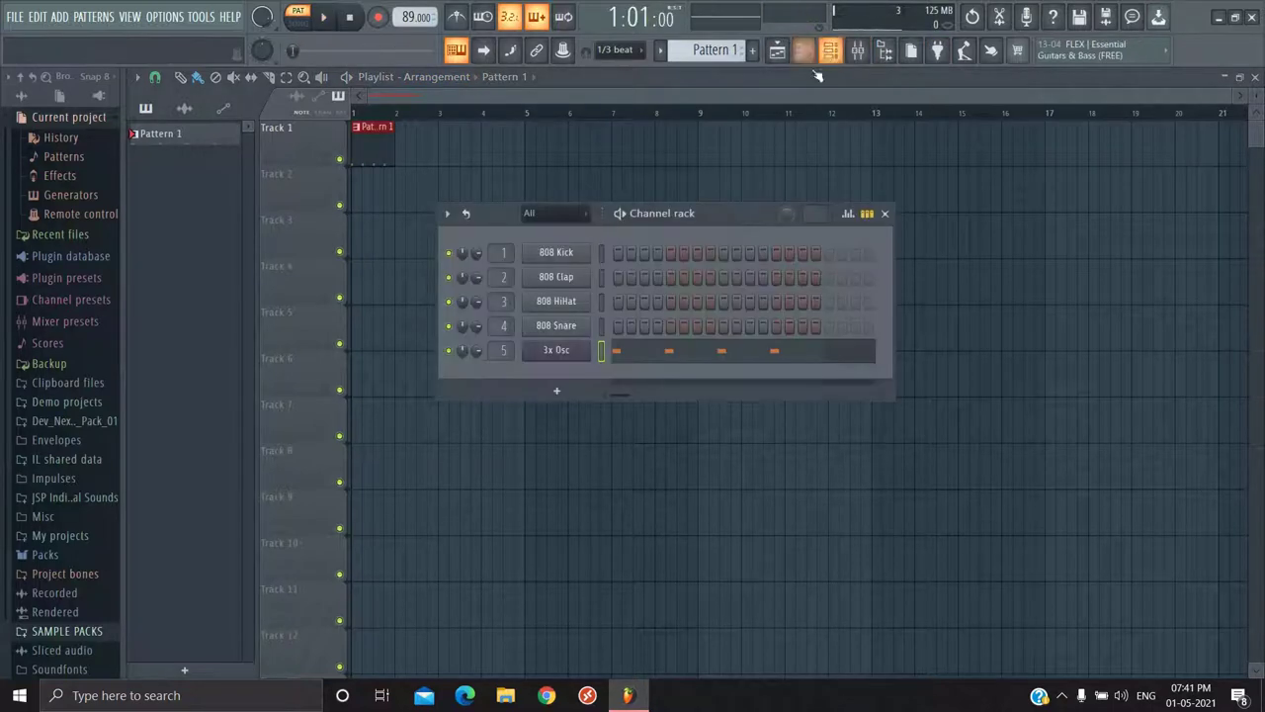
Step: Open the 3x Osc piano roll and duplicate the four C4 notes of bar 1 into bar 2
right_click(561, 358)
left_click(621, 356)
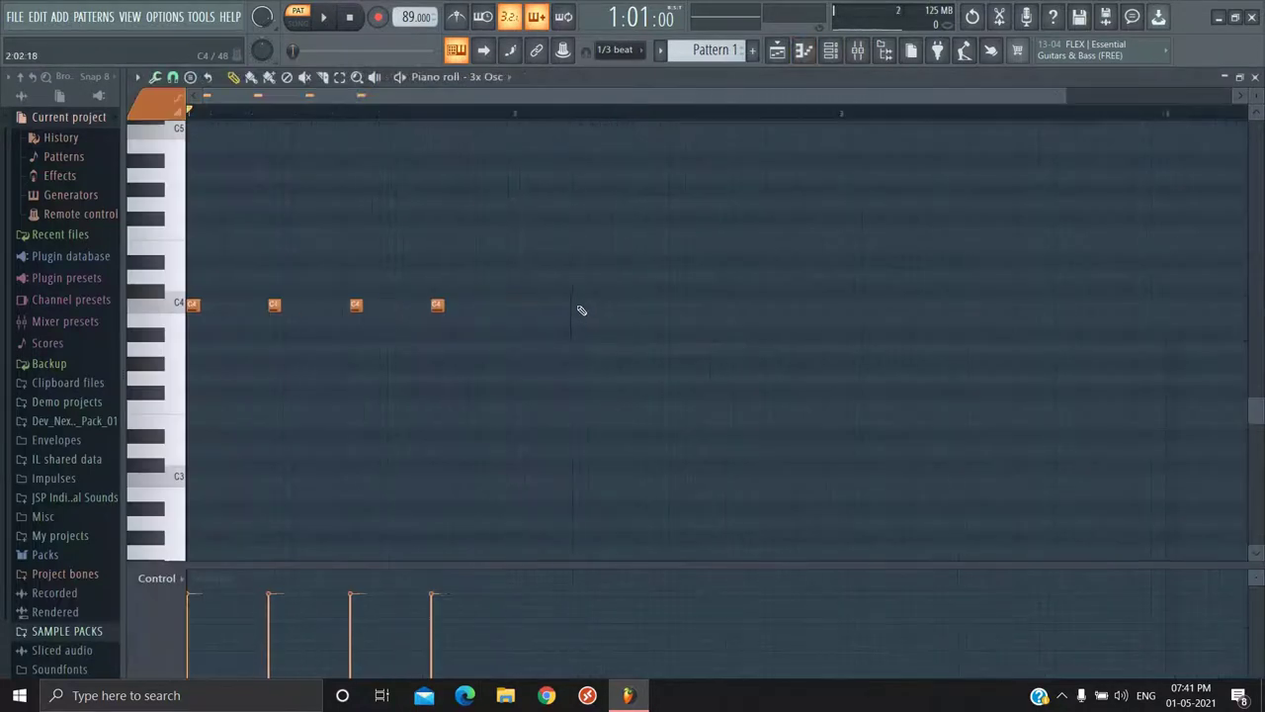
scroll(582, 311, "down", 1)
left_click_drag(531, 226, 186, 356)
left_click_drag(191, 305, 423, 309)
left_click_drag(698, 256, 568, 294)
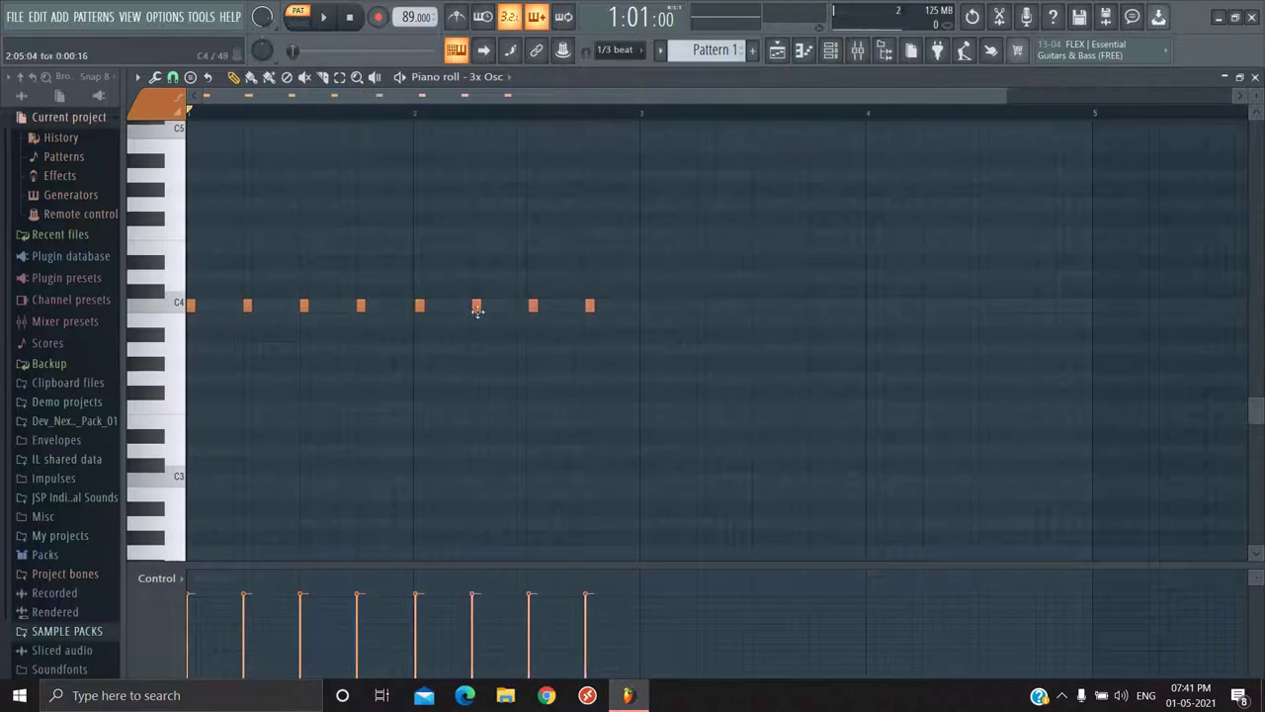
scroll(477, 311, "up", 3)
left_click_drag(833, 244, 285, 405)
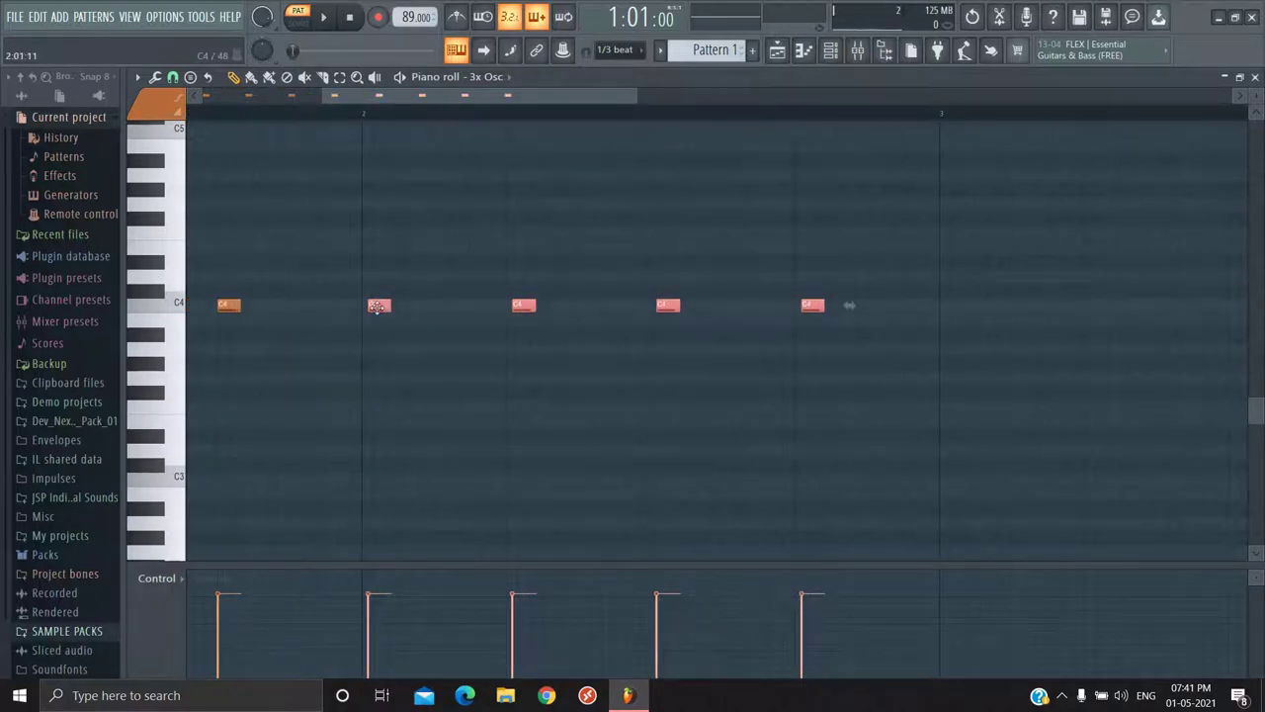
Step: Duplicate the eight C4 notes of bars 1 and 2 into bars 3 and 4, deselect them, and close the piano roll
scroll(742, 360, "down", 3)
left_click_drag(644, 240, 188, 385)
left_click_drag(191, 303, 597, 321)
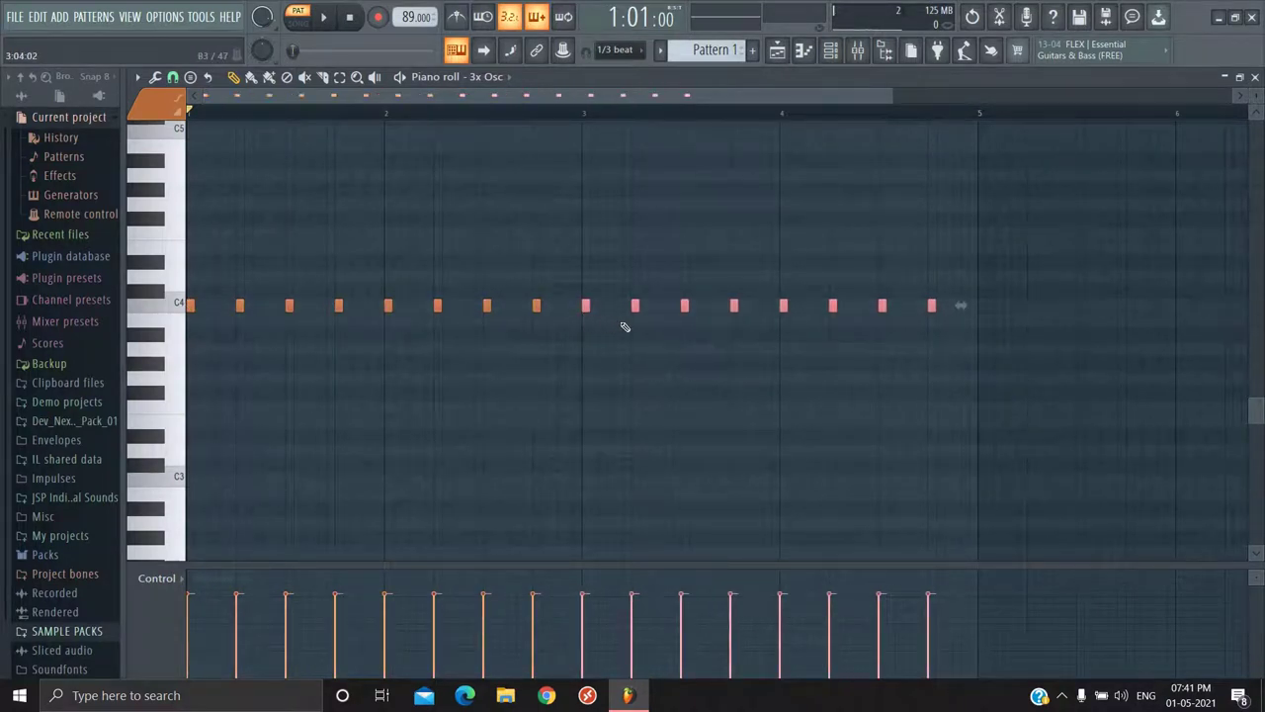
scroll(632, 327, "up", 2)
key("ctrl+d")
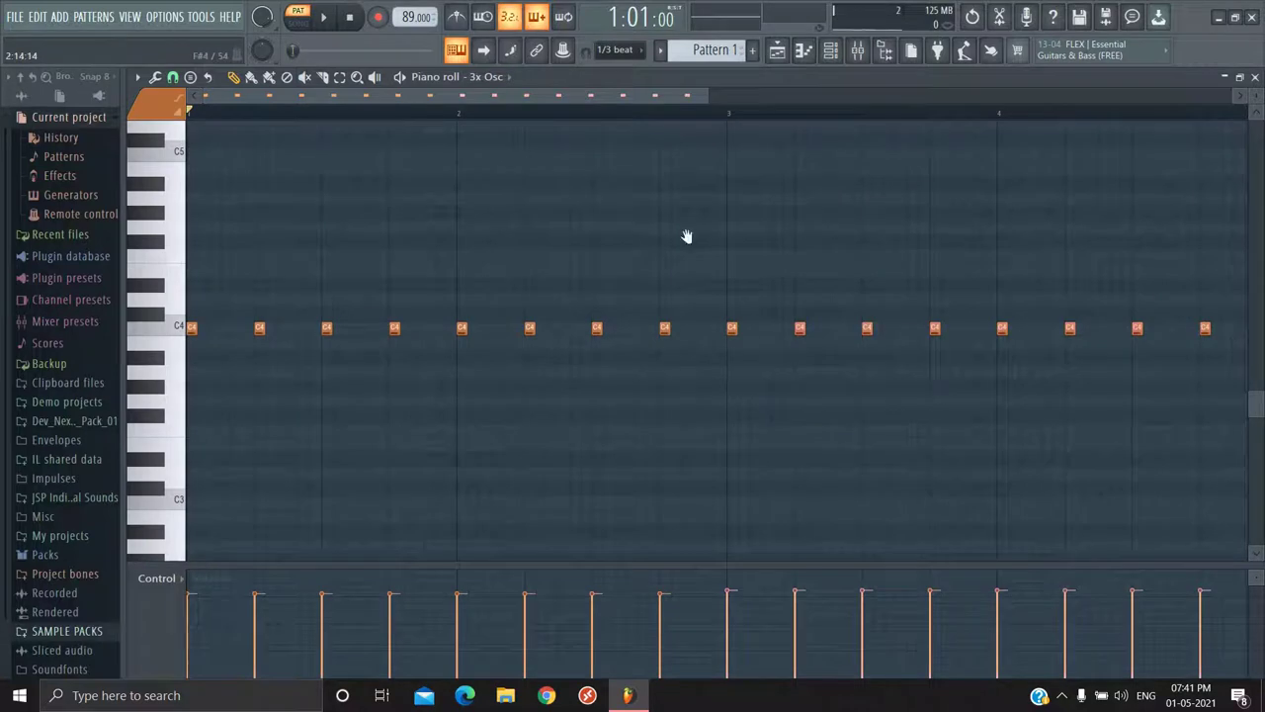
scroll(686, 237, "down", 2)
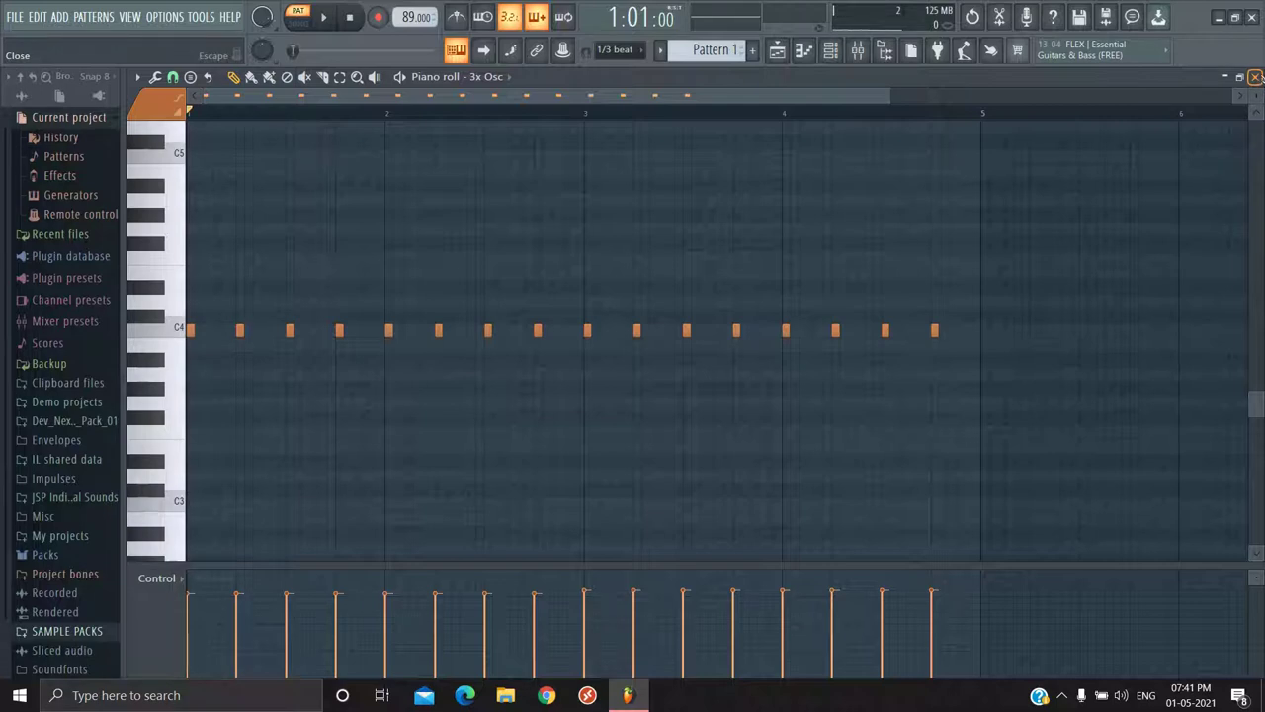
left_click(1255, 78)
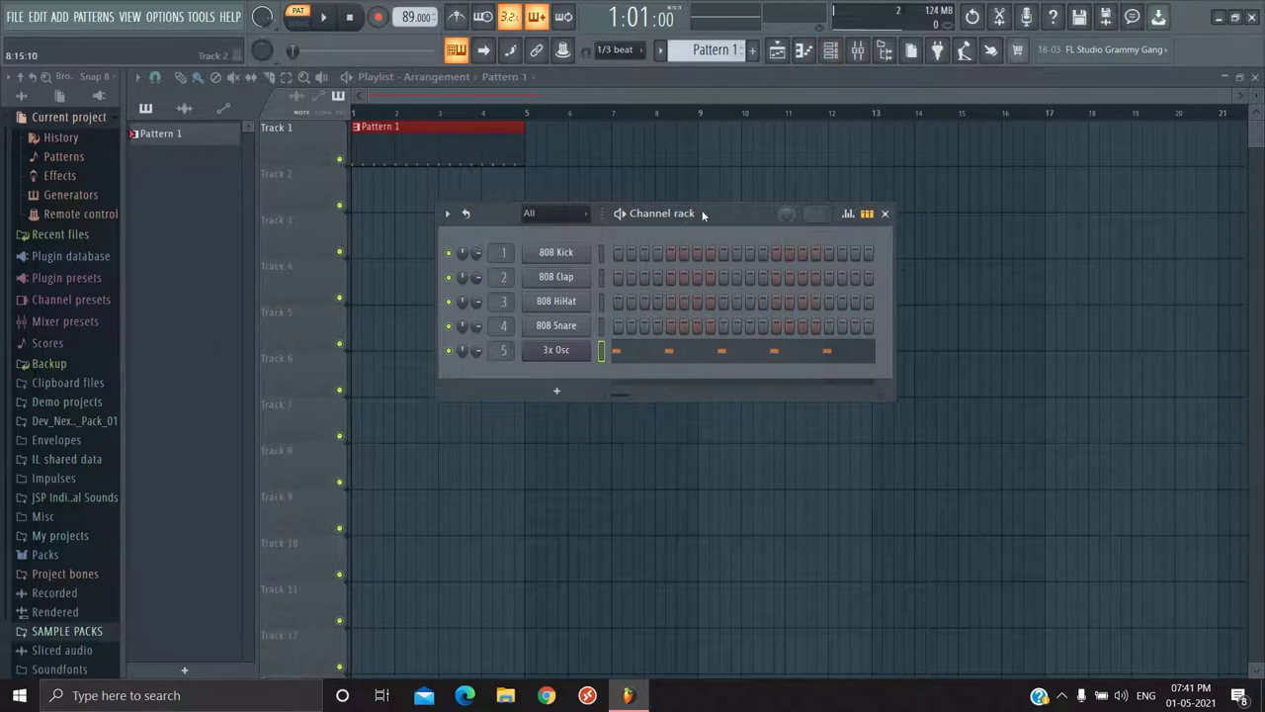
Step: Move the channel rack clear of the Pattern 1 clip and switch to the empty Pattern 2
left_click_drag(703, 213, 856, 172)
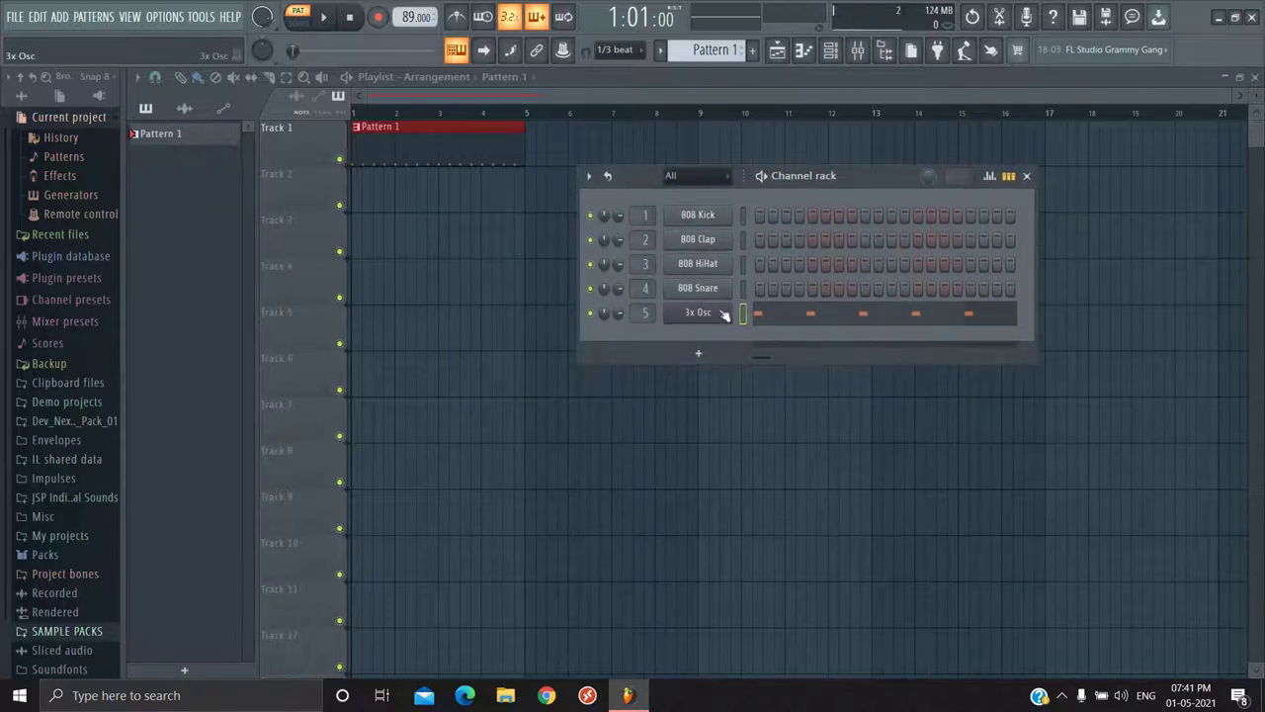
scroll(725, 50, "down", 1)
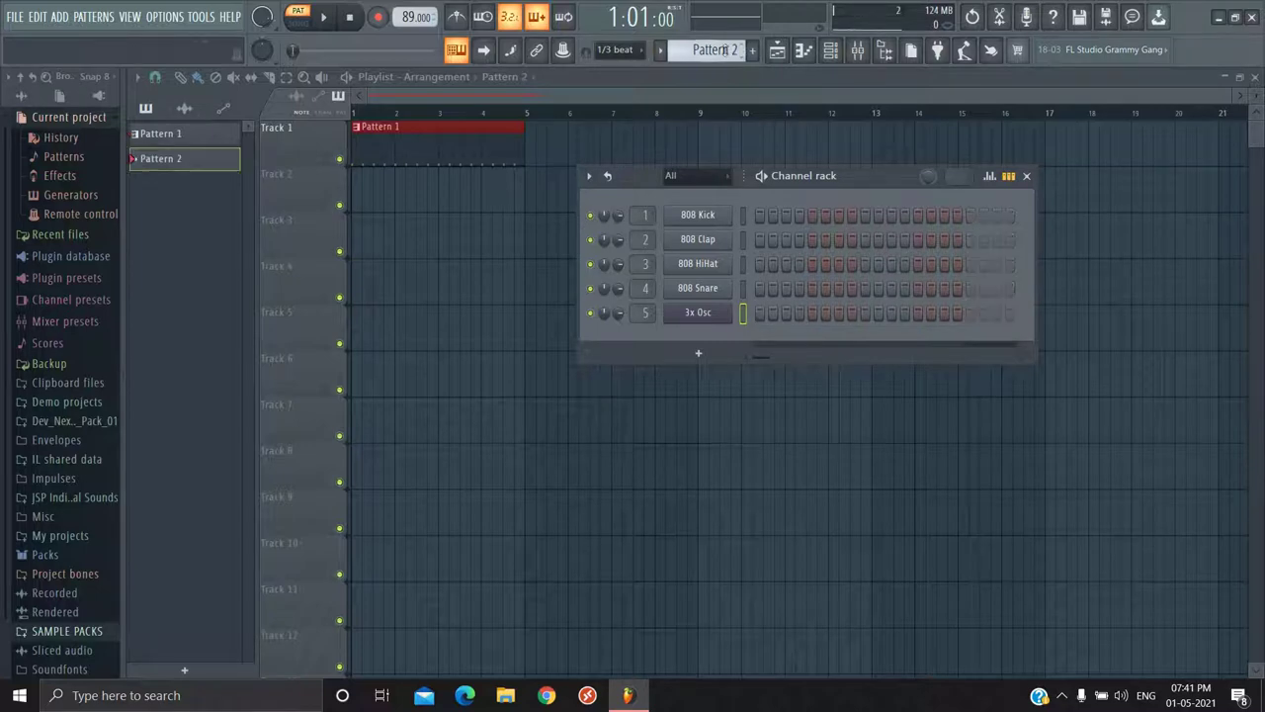
Step: Clone the 3x Osc channel, route the copy to mixer track 6, and check its oscillator settings
right_click(690, 317)
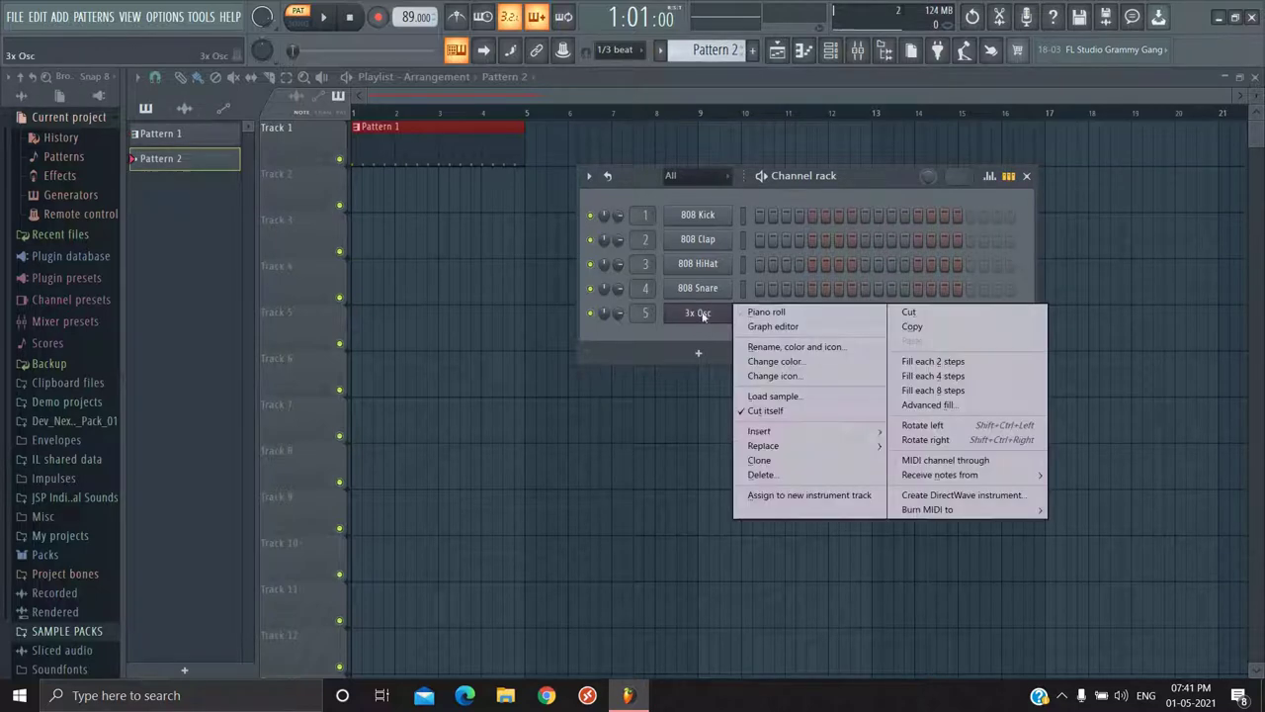
left_click(779, 460)
left_click(892, 211)
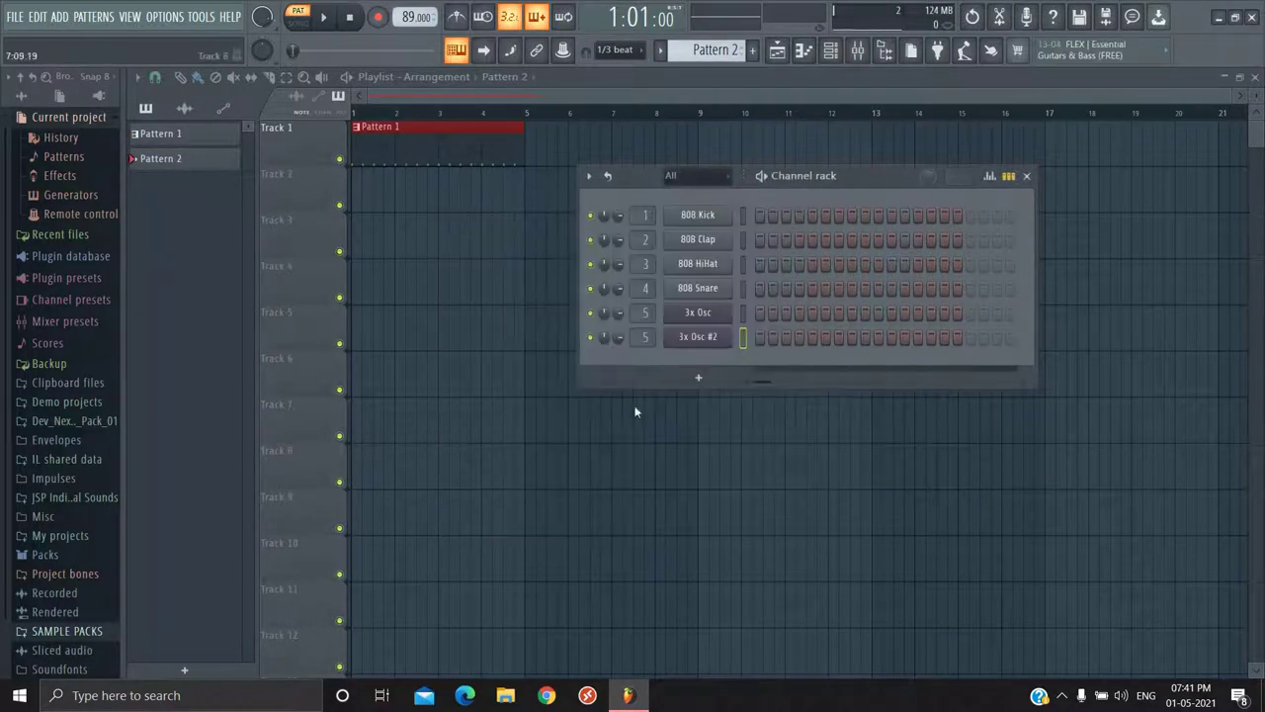
left_click(697, 337)
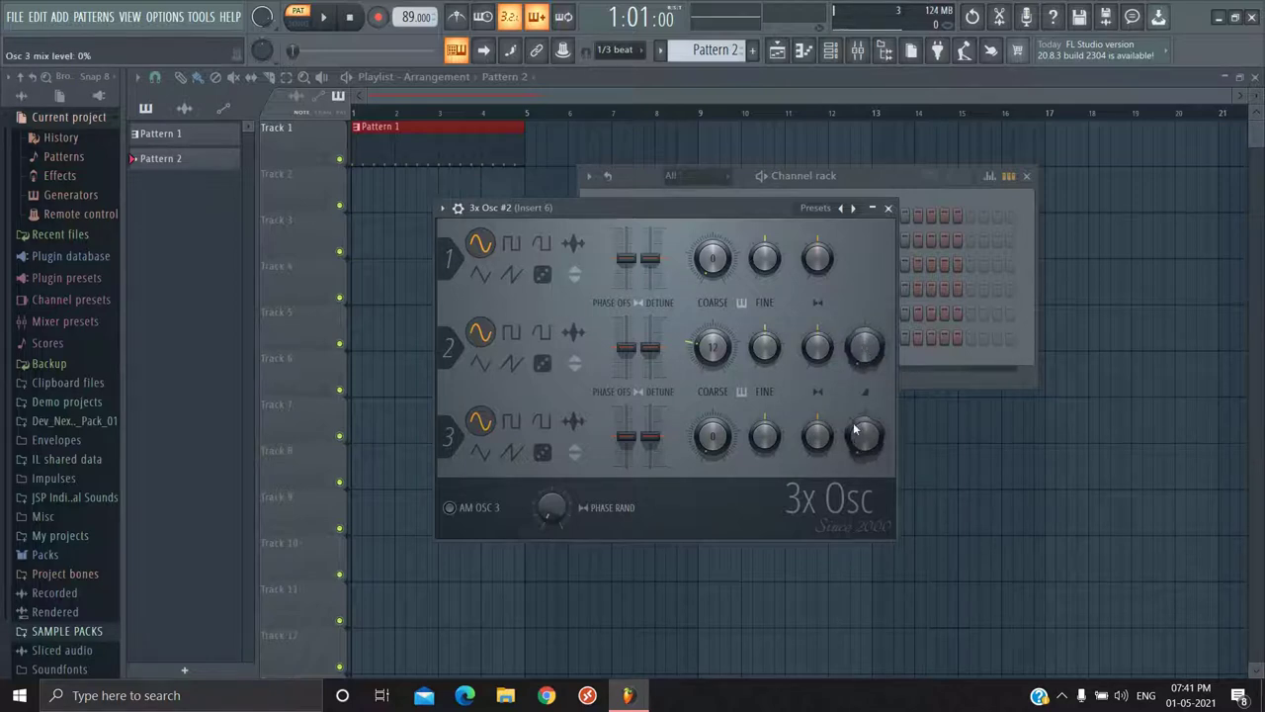
left_click(887, 208)
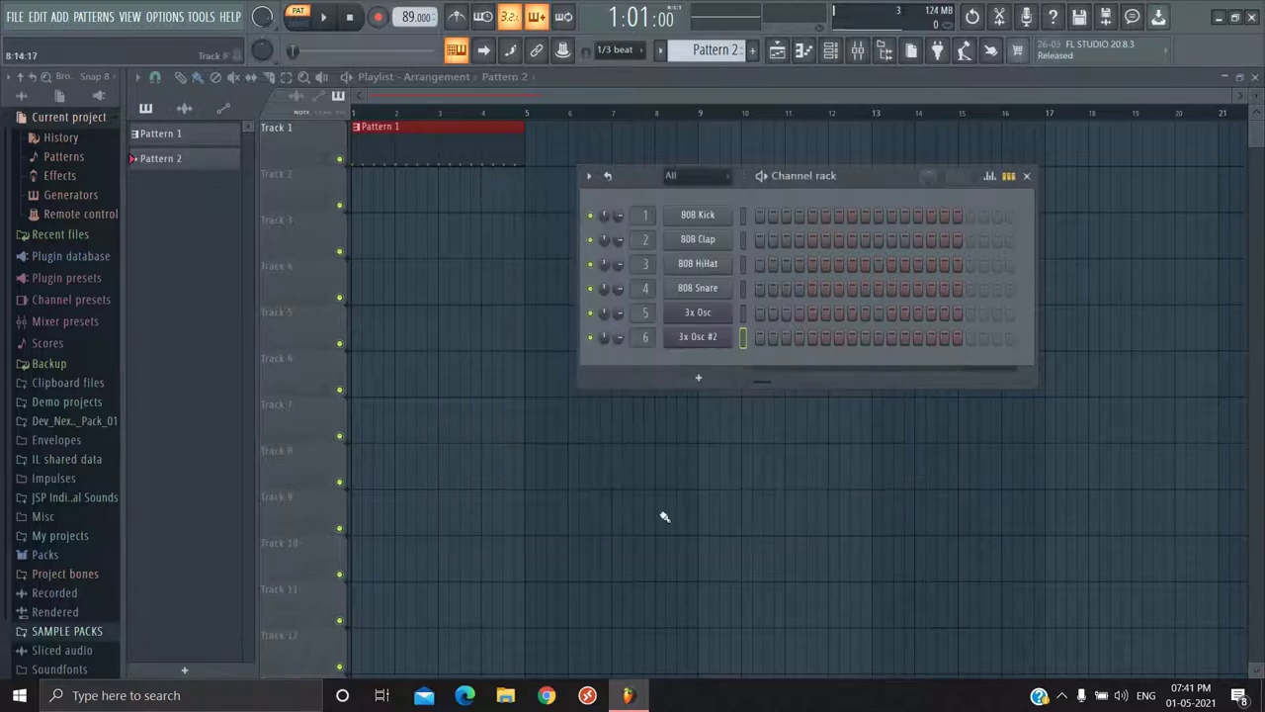
Step: Clone the 3x Osc #2 channel and close the new copy's window
right_click(684, 336)
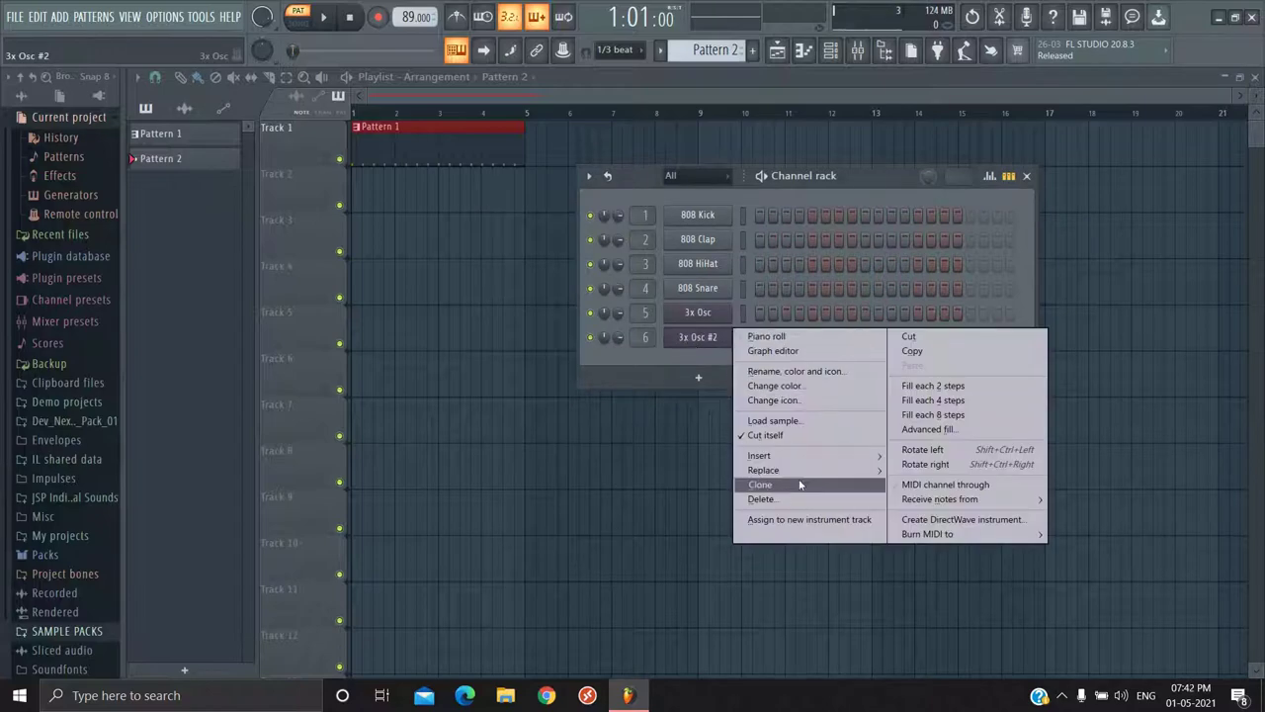
left_click(771, 484)
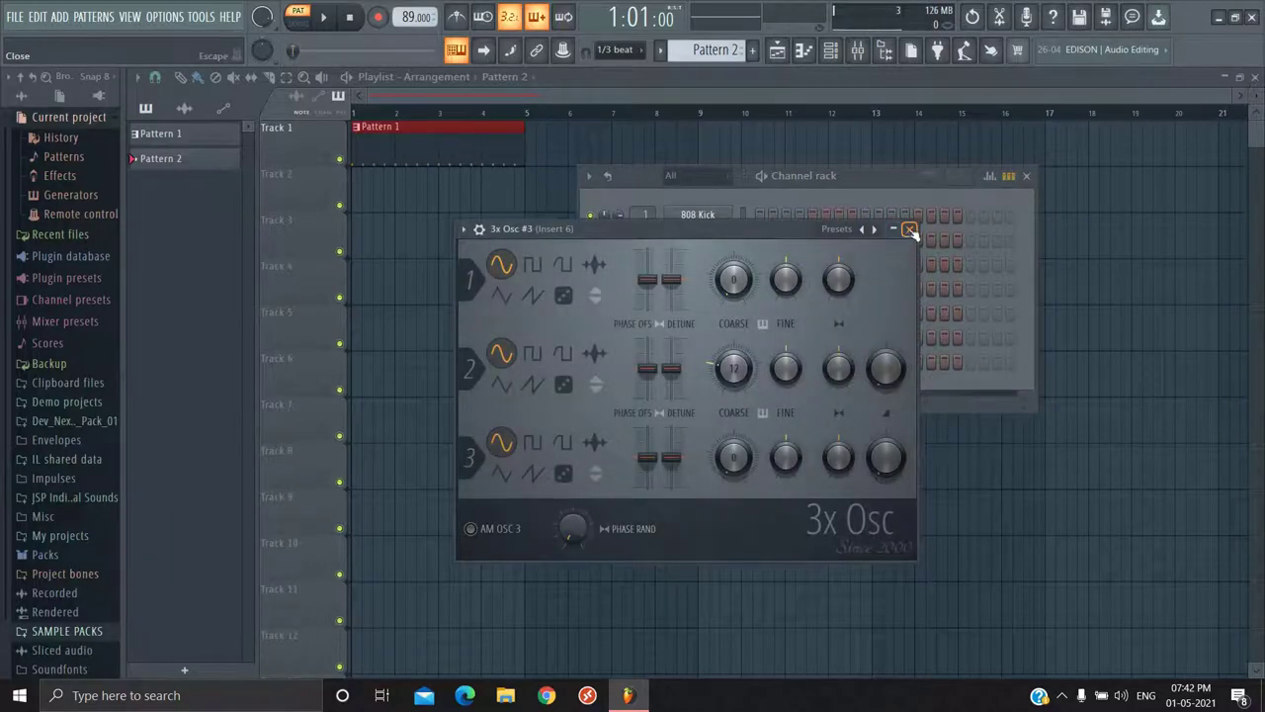
left_click(909, 230)
Step: Delete the two cloned channels, 3x Osc #3 and 3x Osc #2
right_click(698, 362)
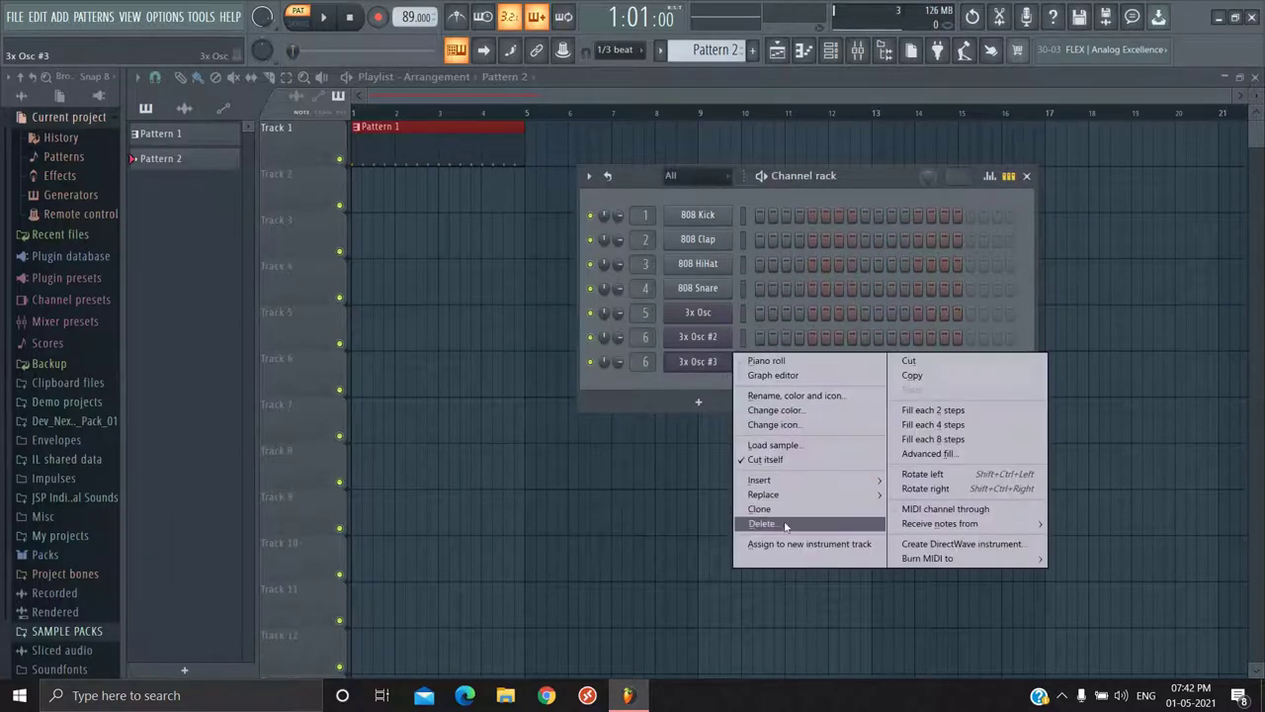
left_click(785, 525)
right_click(705, 341)
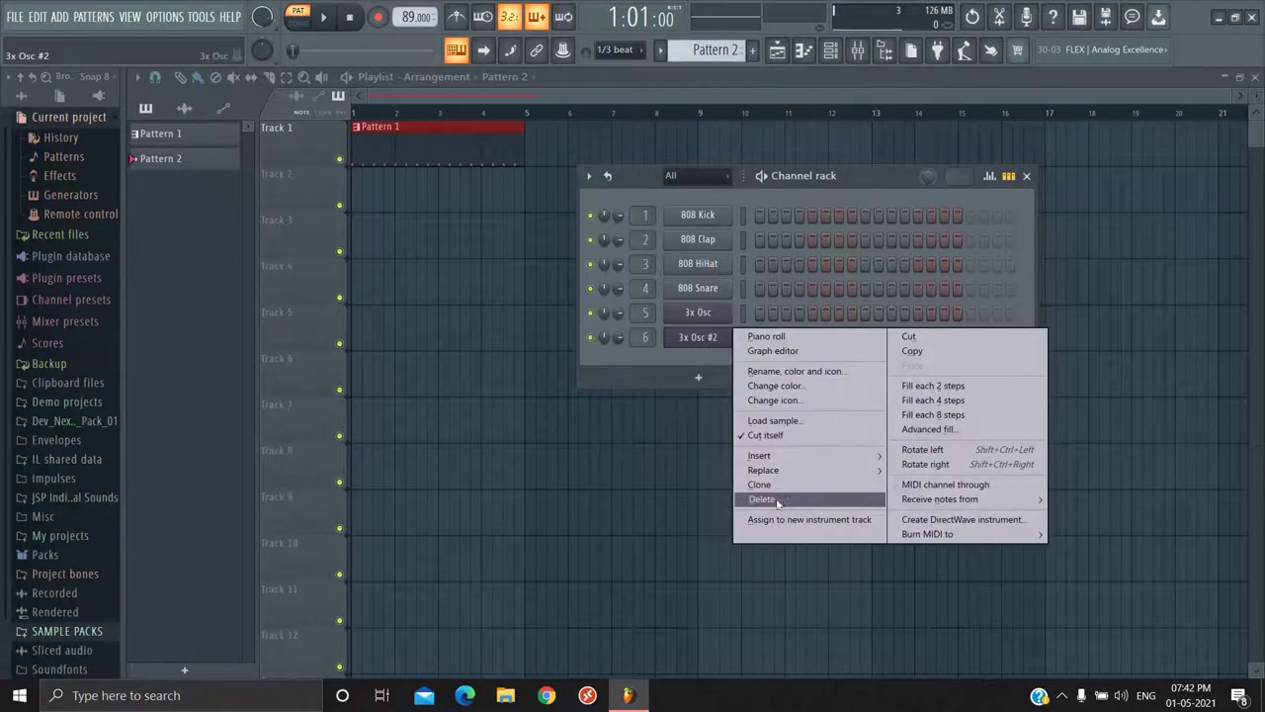
left_click(777, 501)
Step: Add a new 3x Osc channel, mix out oscillators 2 and 3, and set oscillator 1 to the noise waveform
left_click(698, 353)
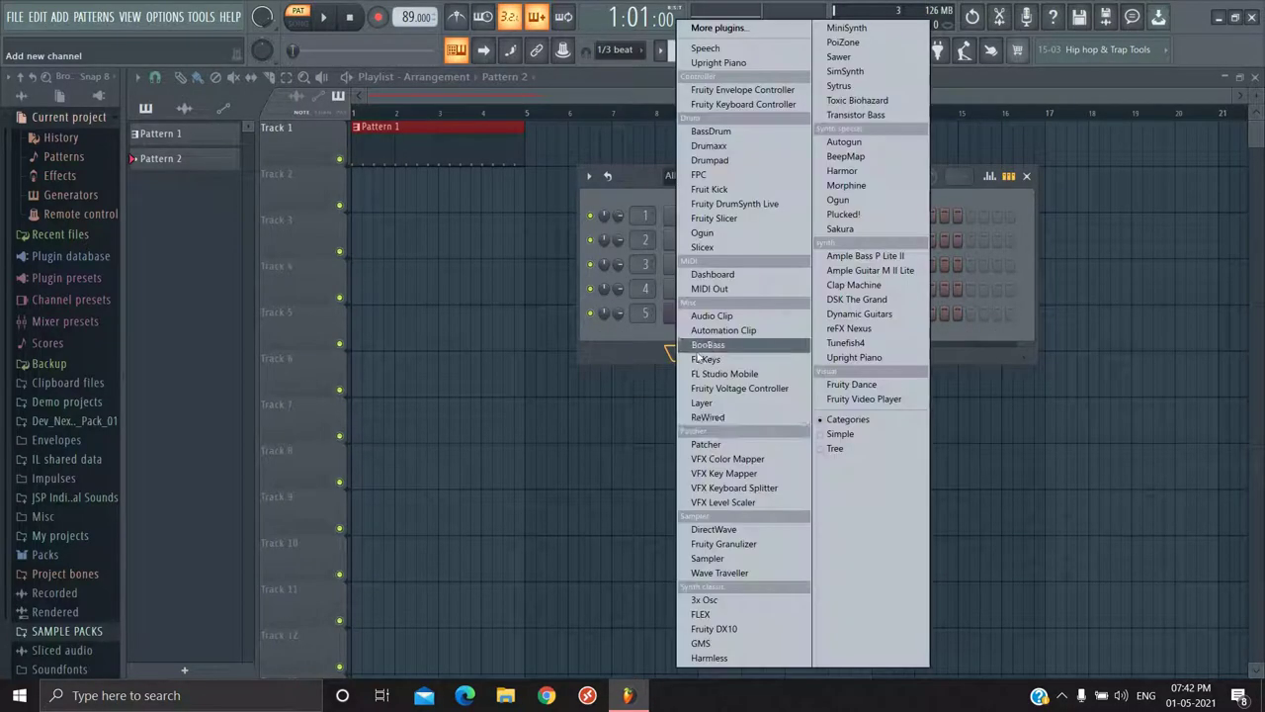
left_click(708, 600)
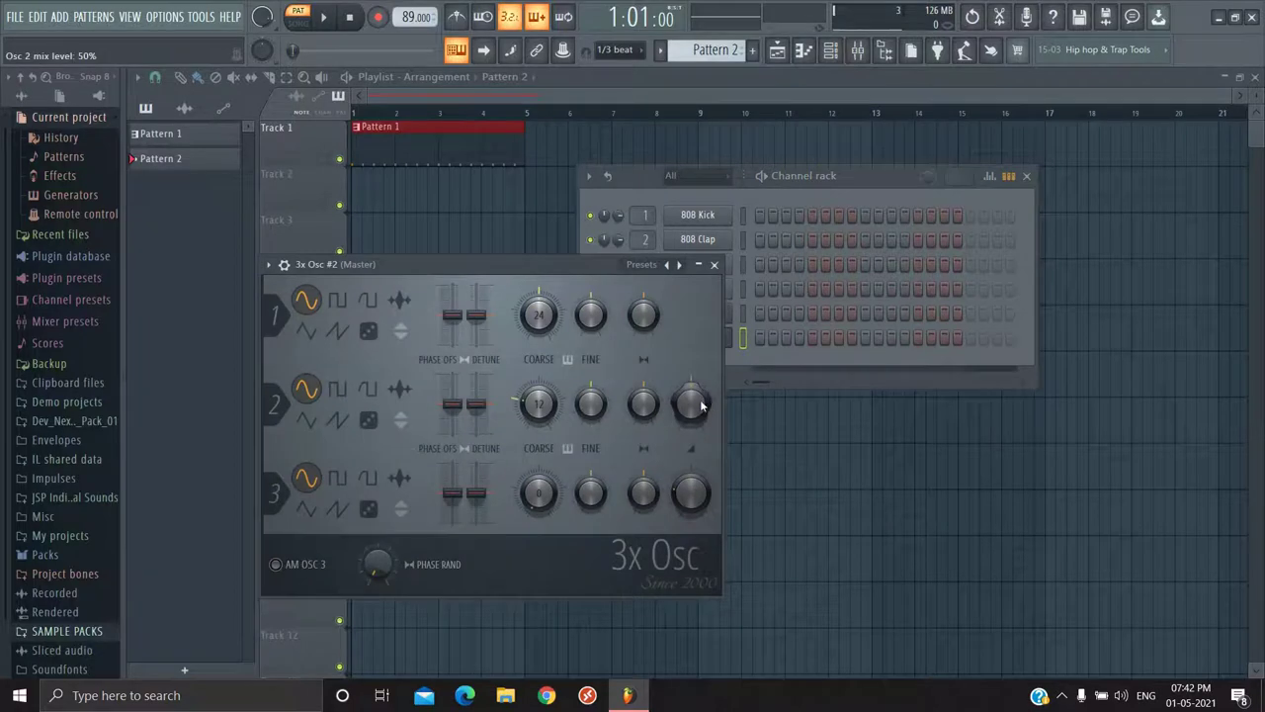
left_click(368, 334)
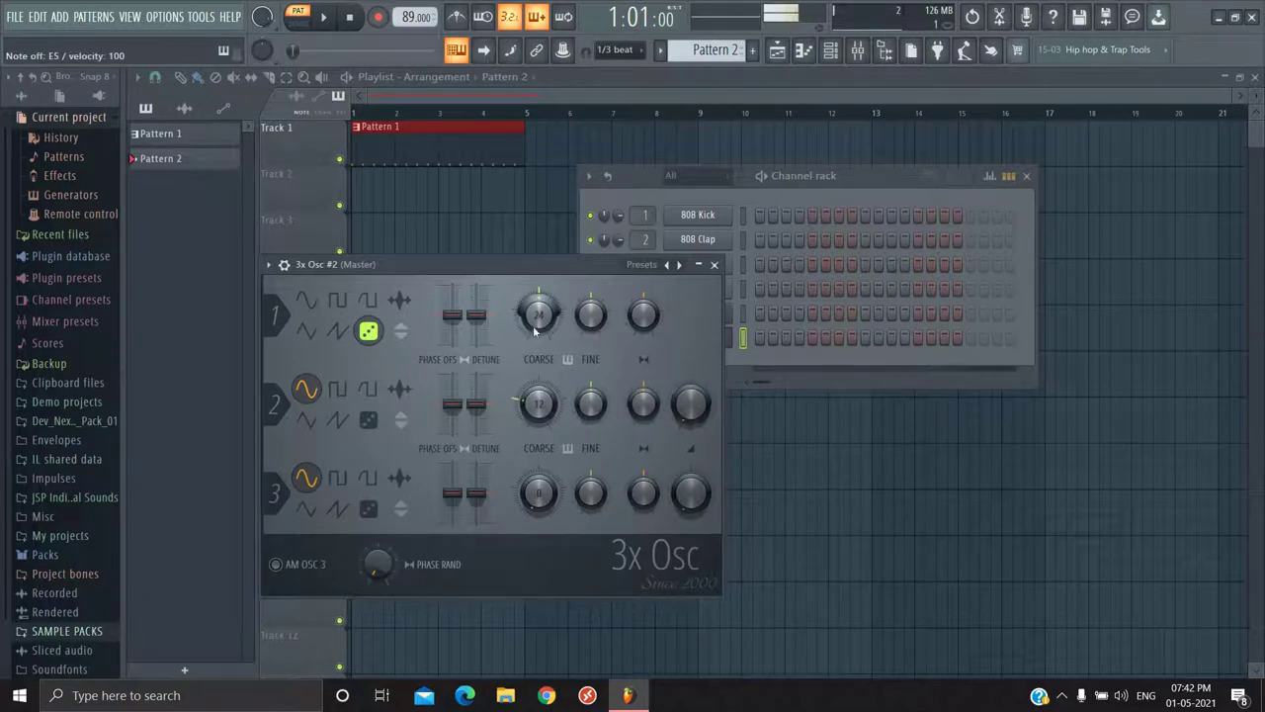
Step: Enable the new 3x Osc channel's volume envelope with its delay, attack, hold, decay, sustain and release at minimum, and audition E5
left_click(284, 264)
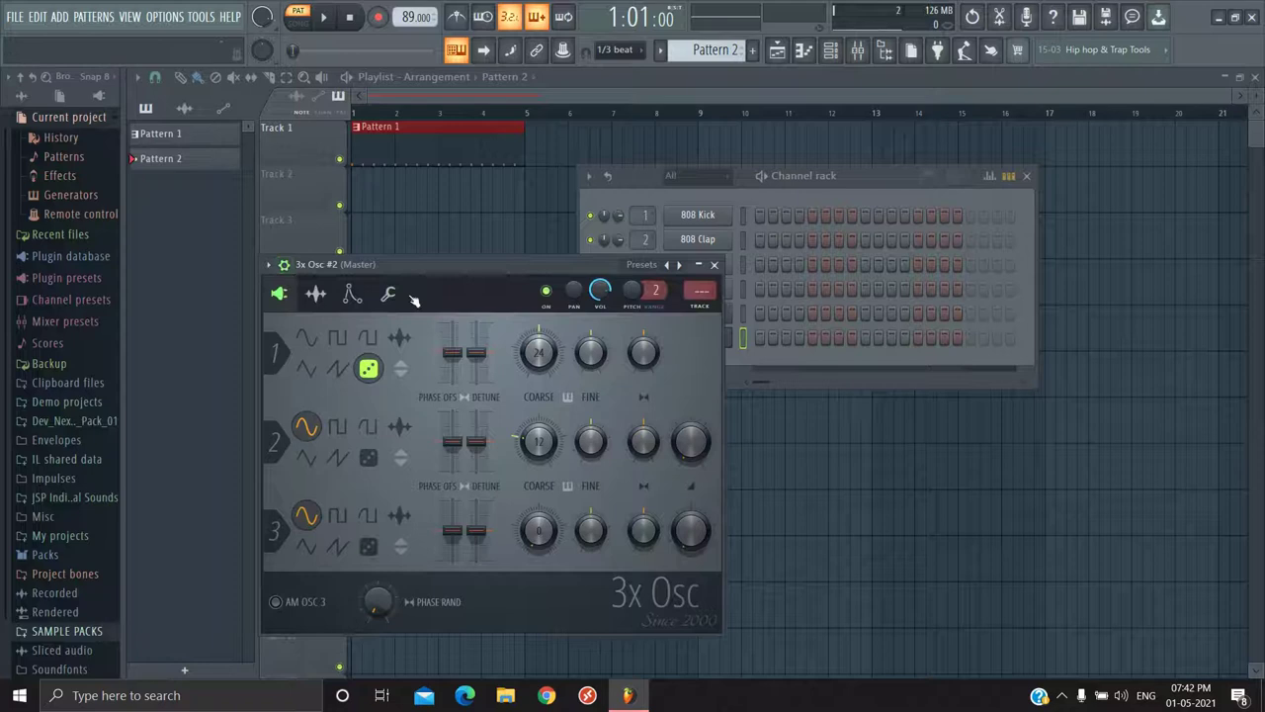
left_click(351, 293)
left_click_drag(311, 456, 302, 695)
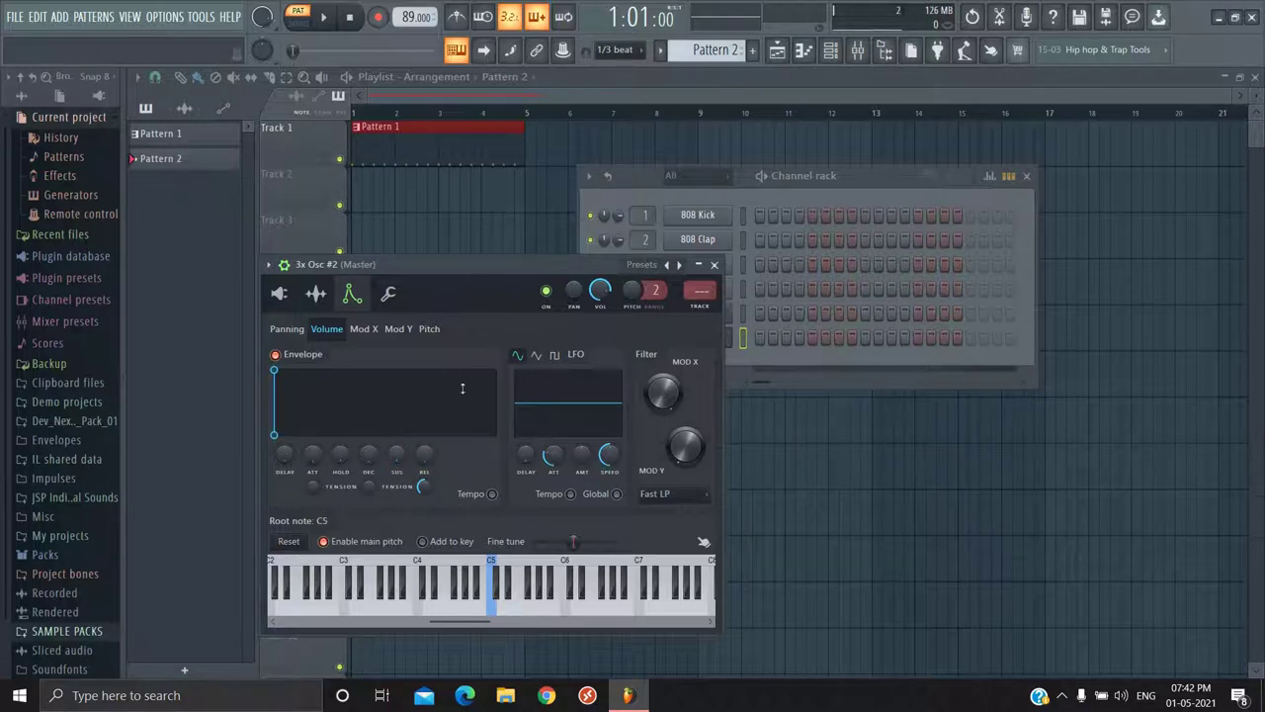
key("e")
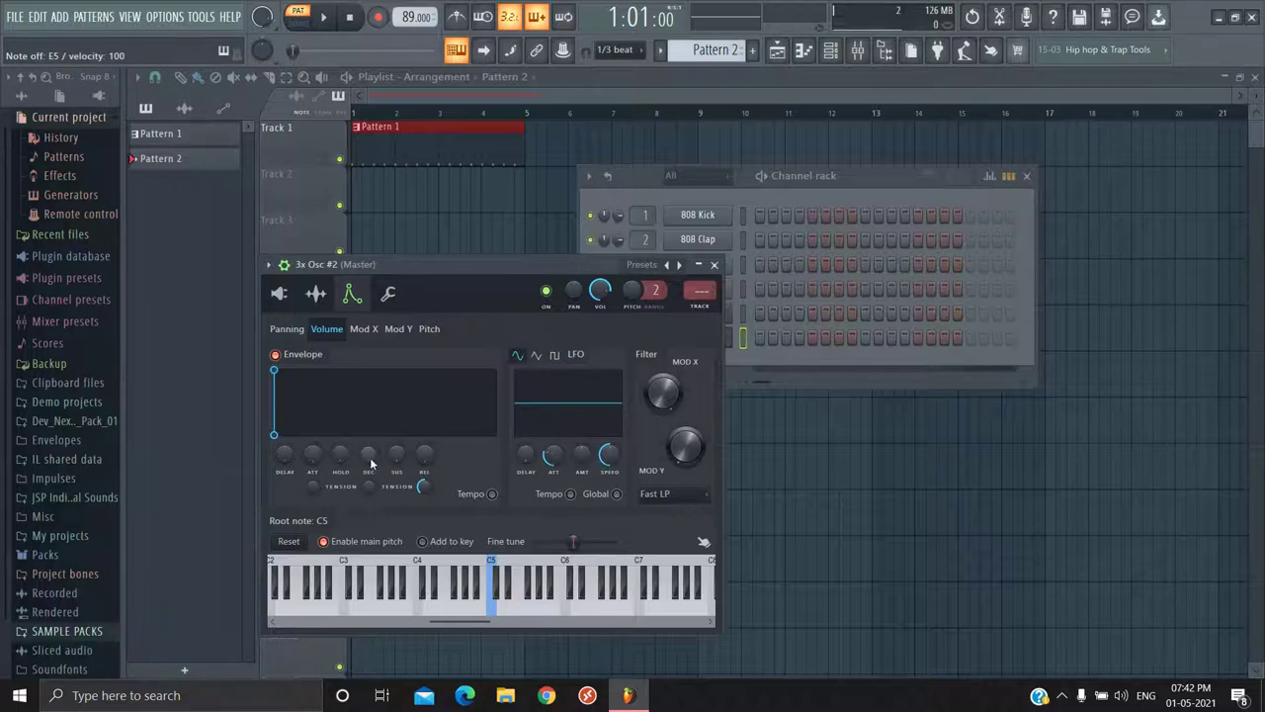
Step: Give the noise a very short volume decay, starting from 3% and lengthening it slightly, and adjust the decay tension while auditioning E5
left_click_drag(373, 463, 370, 456)
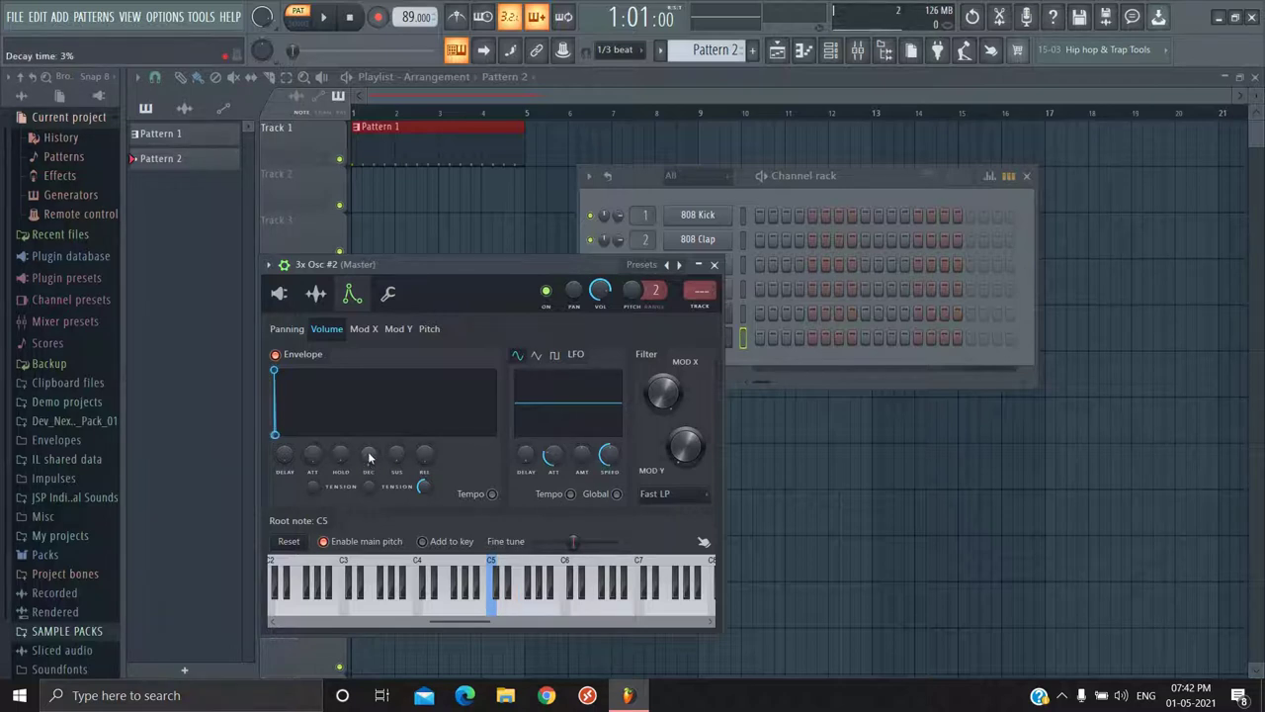
key("e")
key("e")
key("e")
key("e")
key("e")
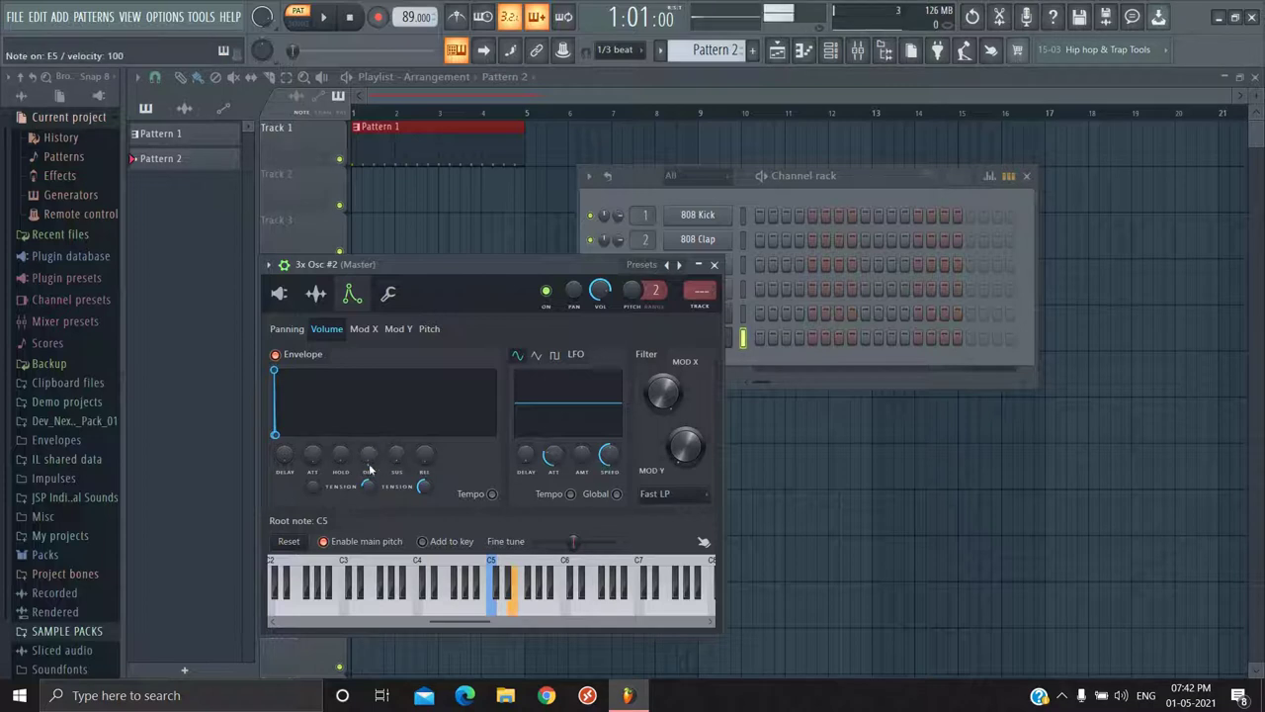
left_click_drag(373, 465, 371, 461)
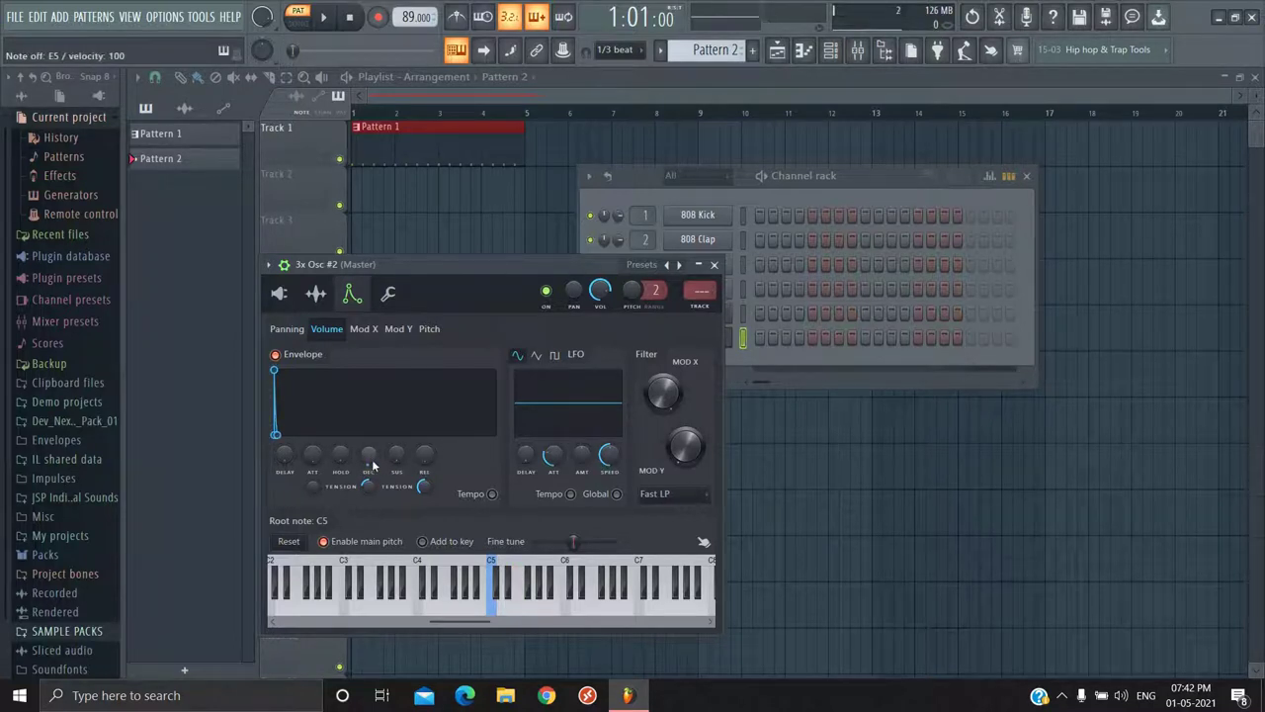
key("e")
key("e")
Step: Close the 3x Osc #2 settings, route the channel to mixer track 6, and show that track in the mixer
left_click(714, 265)
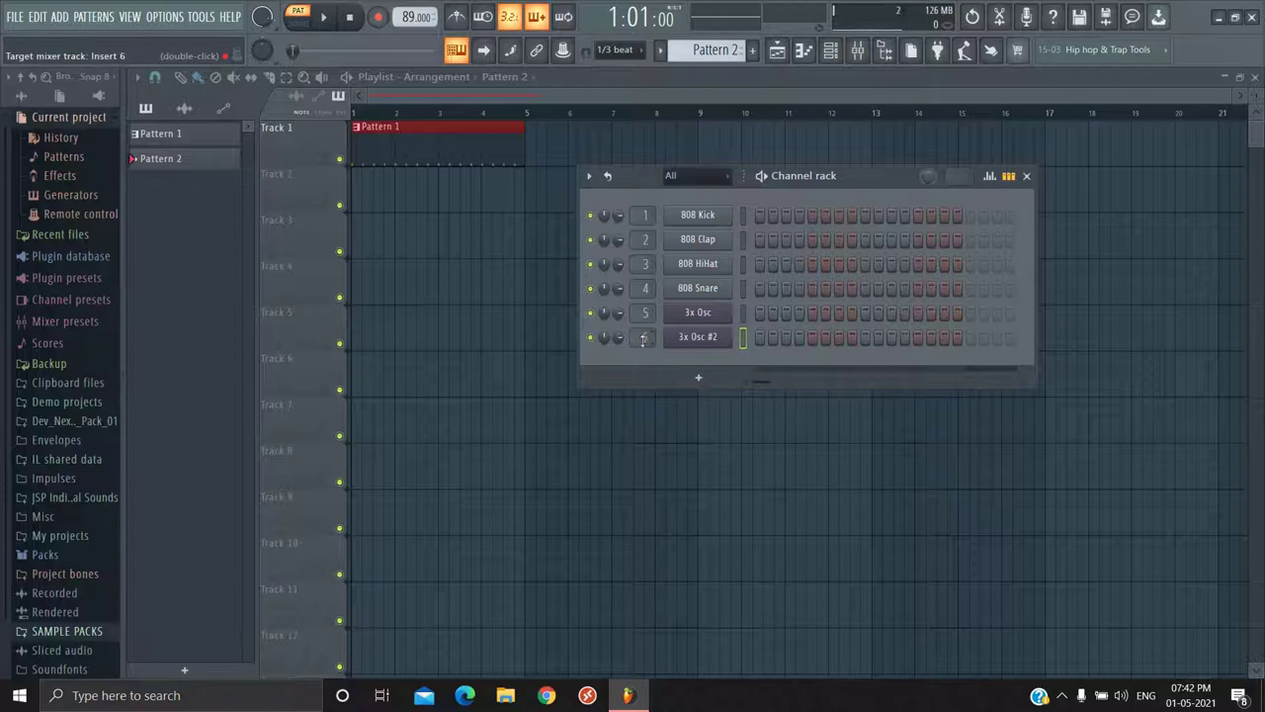
left_click(858, 49)
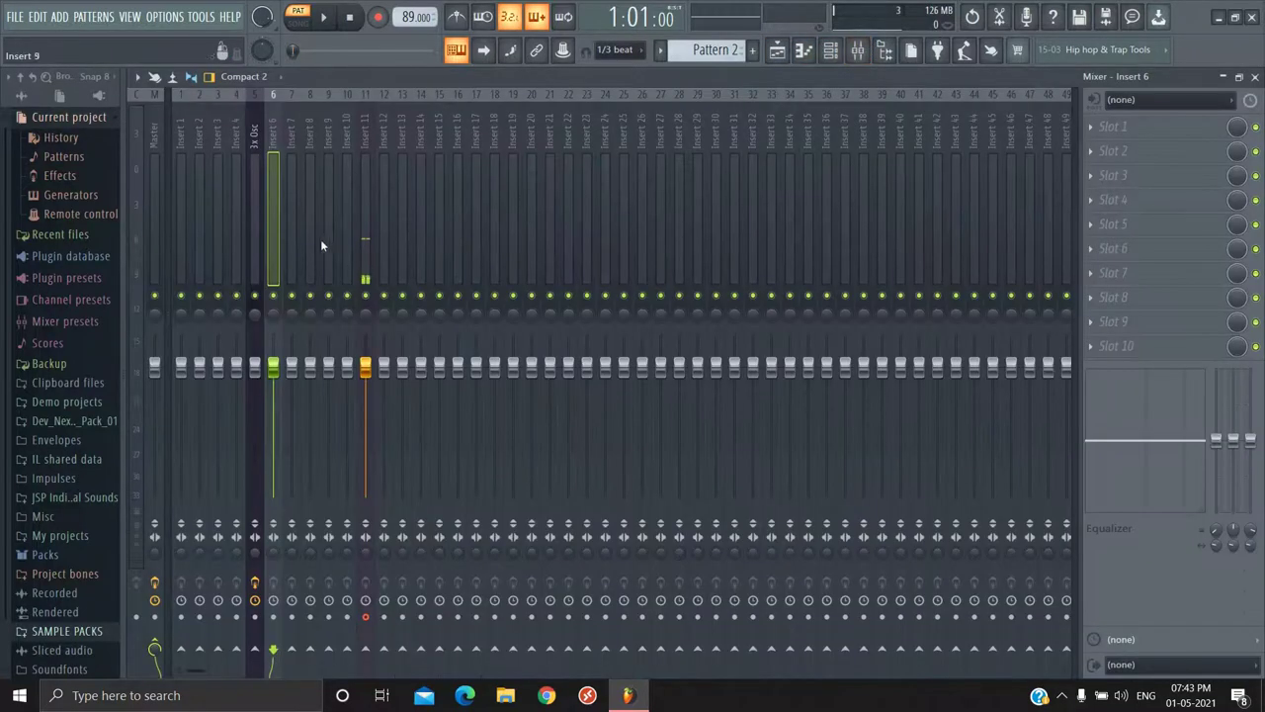
Step: Switch from the mixer to the playlist and show the channel rack over it
left_click(291, 250)
left_click(272, 235)
left_click(778, 55)
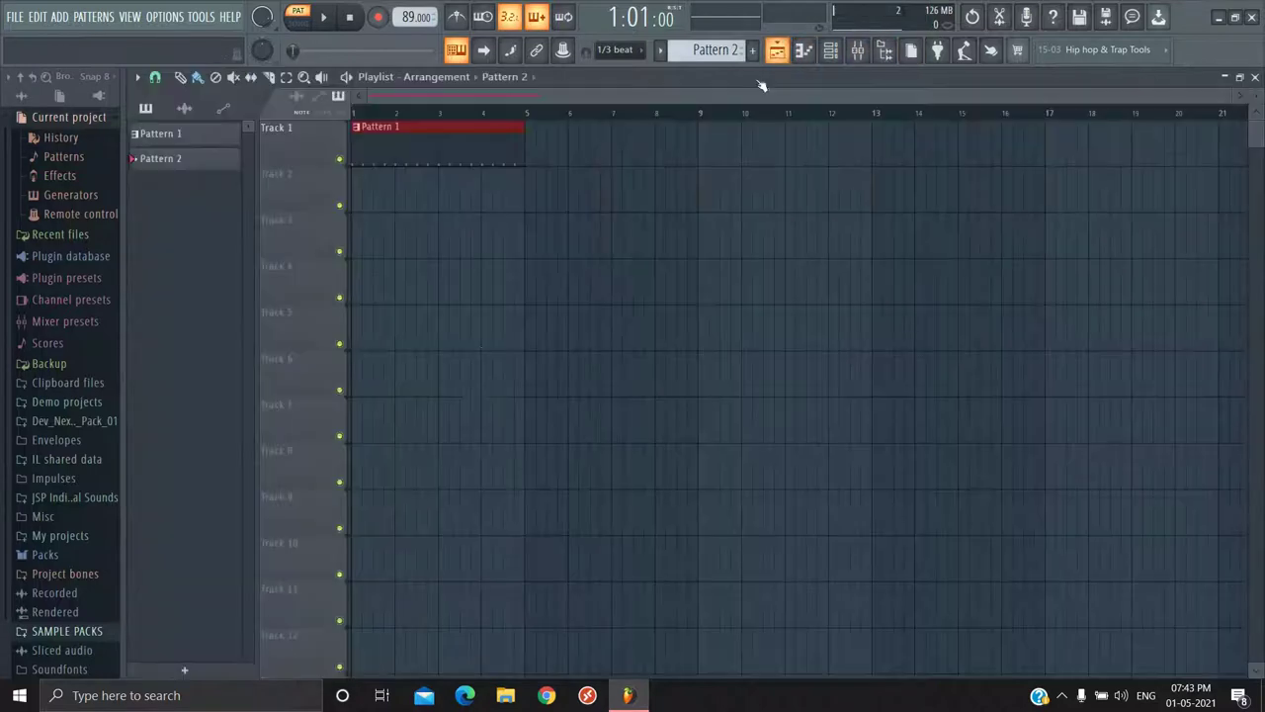
left_click(832, 51)
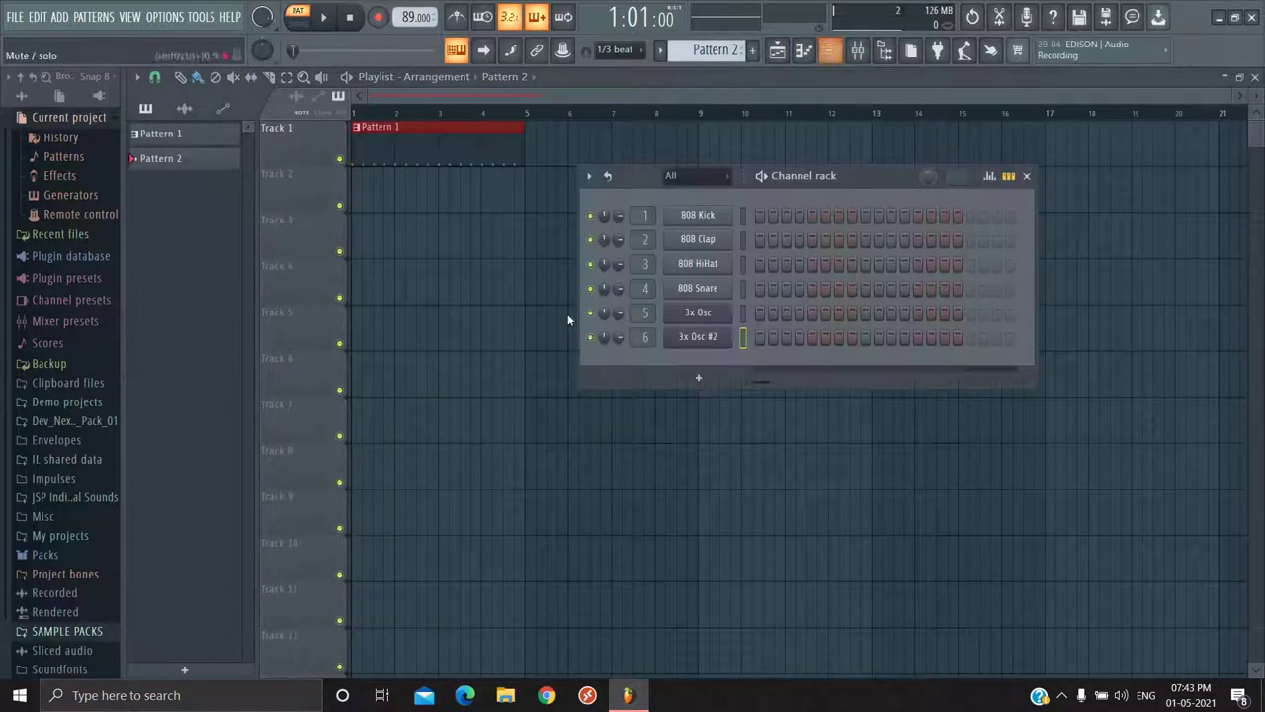
right_click(698, 337)
left_click(770, 337)
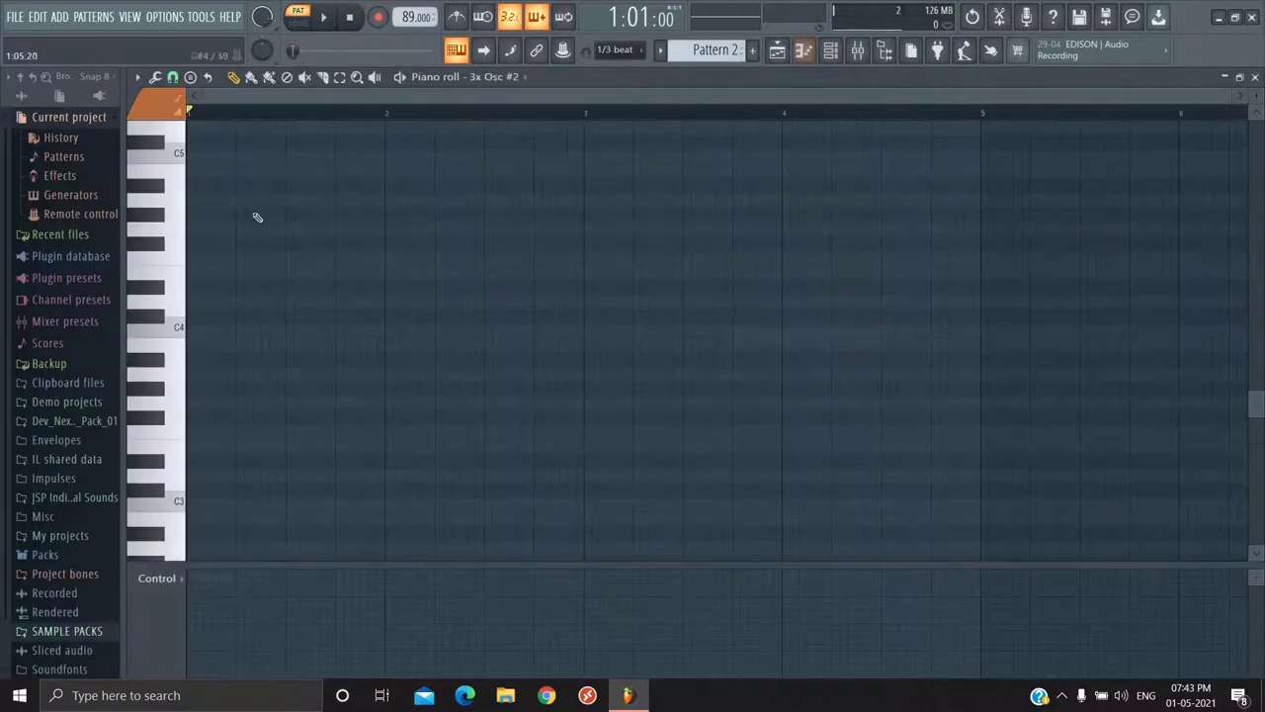
left_click(1256, 76)
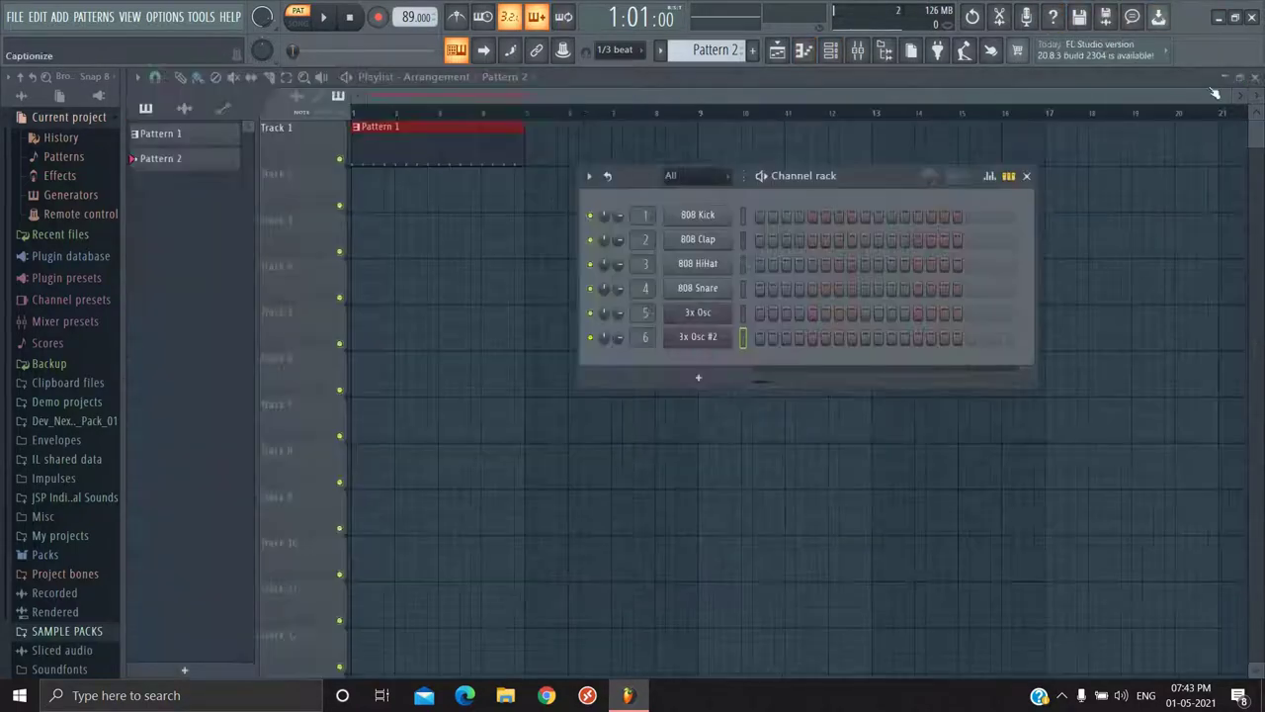
Step: Fill every 2 steps of the 3x Osc #2 channel in Pattern 2 and play the pattern briefly
right_click(708, 332)
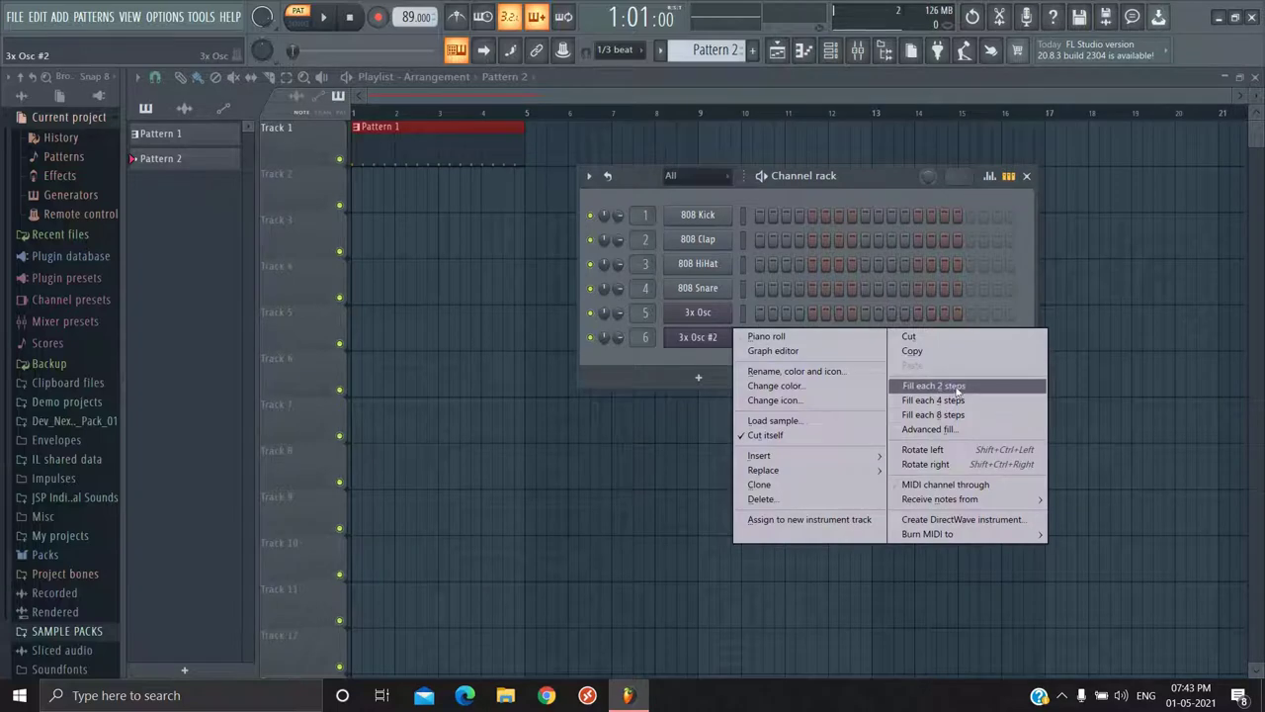
left_click(919, 388)
key("space")
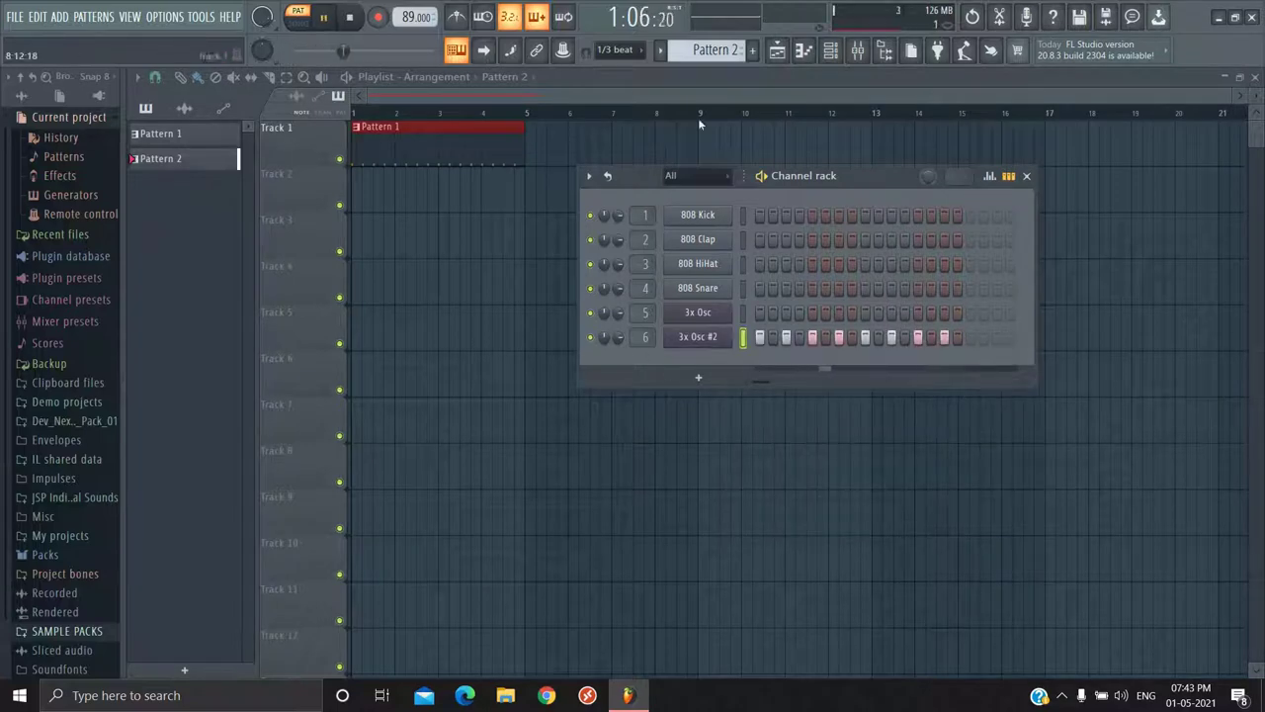
key("space")
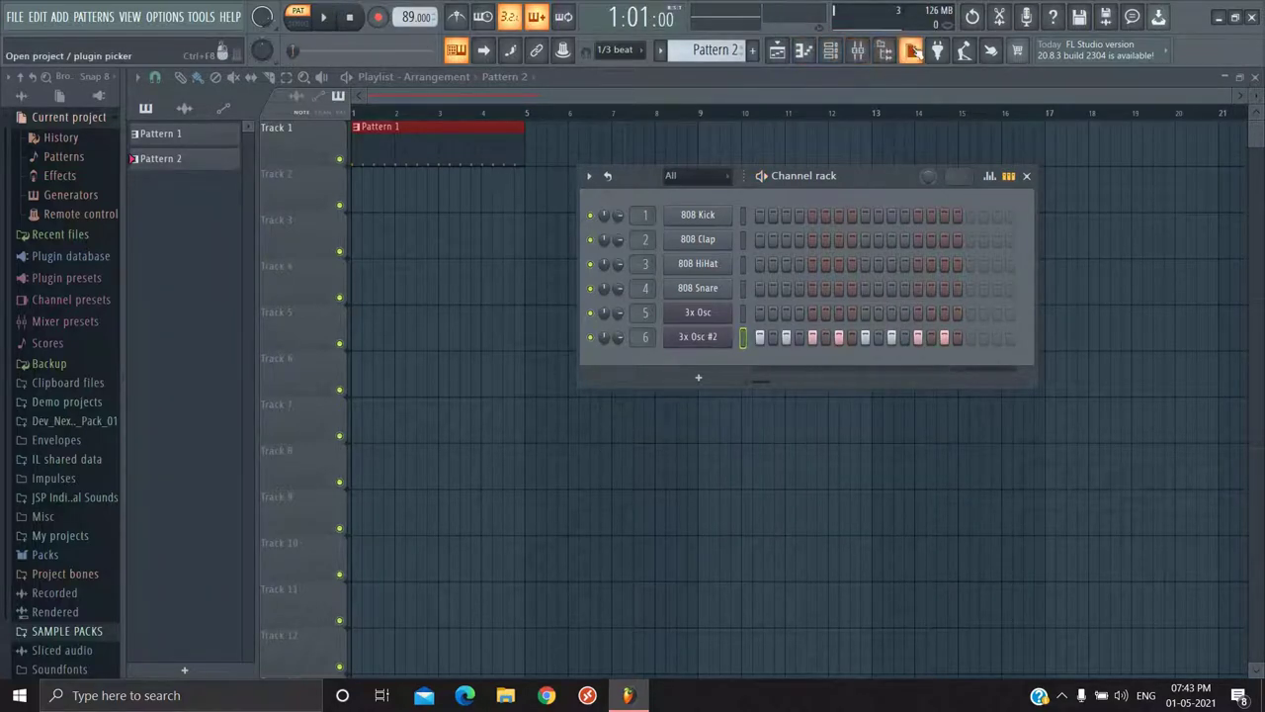
Step: Load Fruity Parametric EQ 2 into slot 1 of mixer track Insert 6
left_click(858, 50)
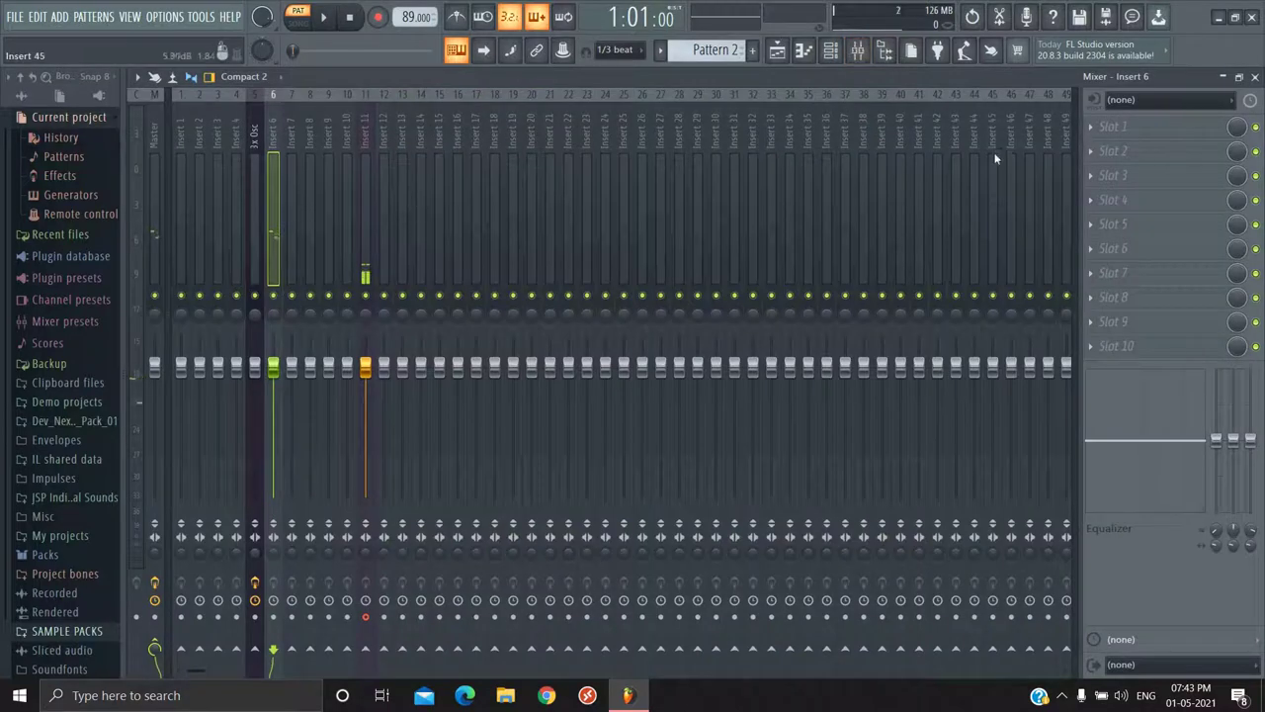
left_click(1097, 127)
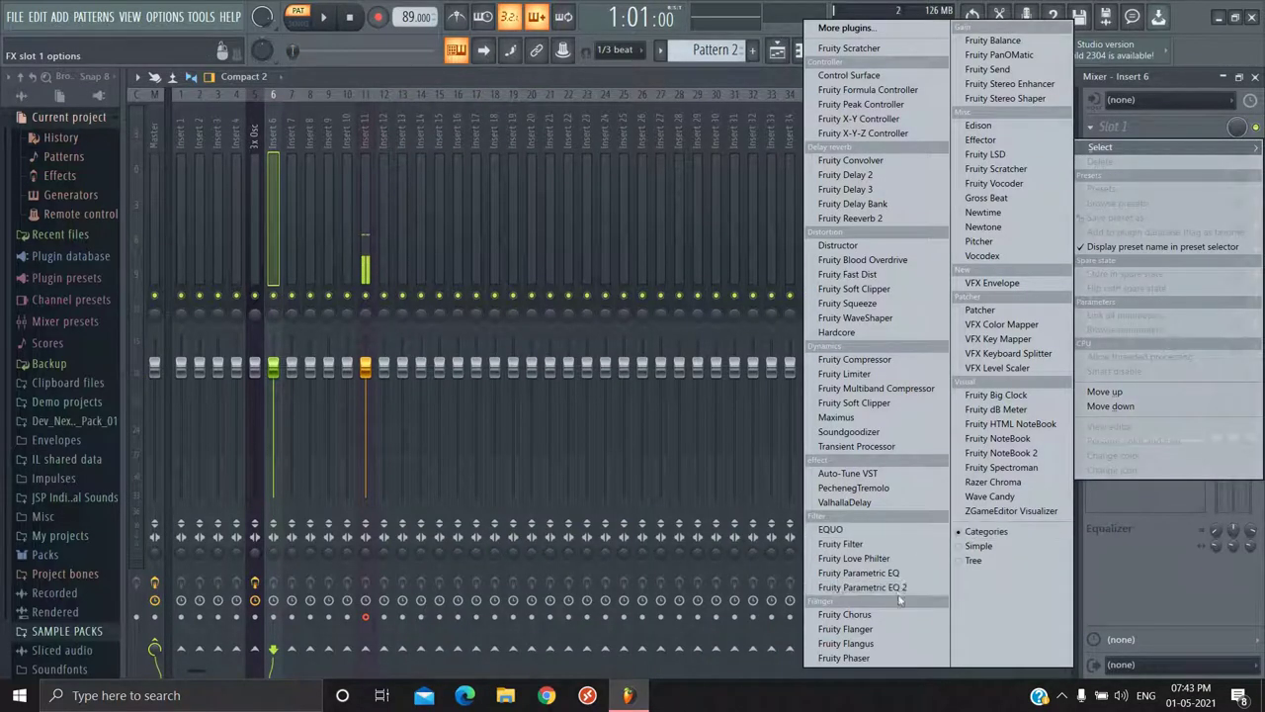
left_click(862, 587)
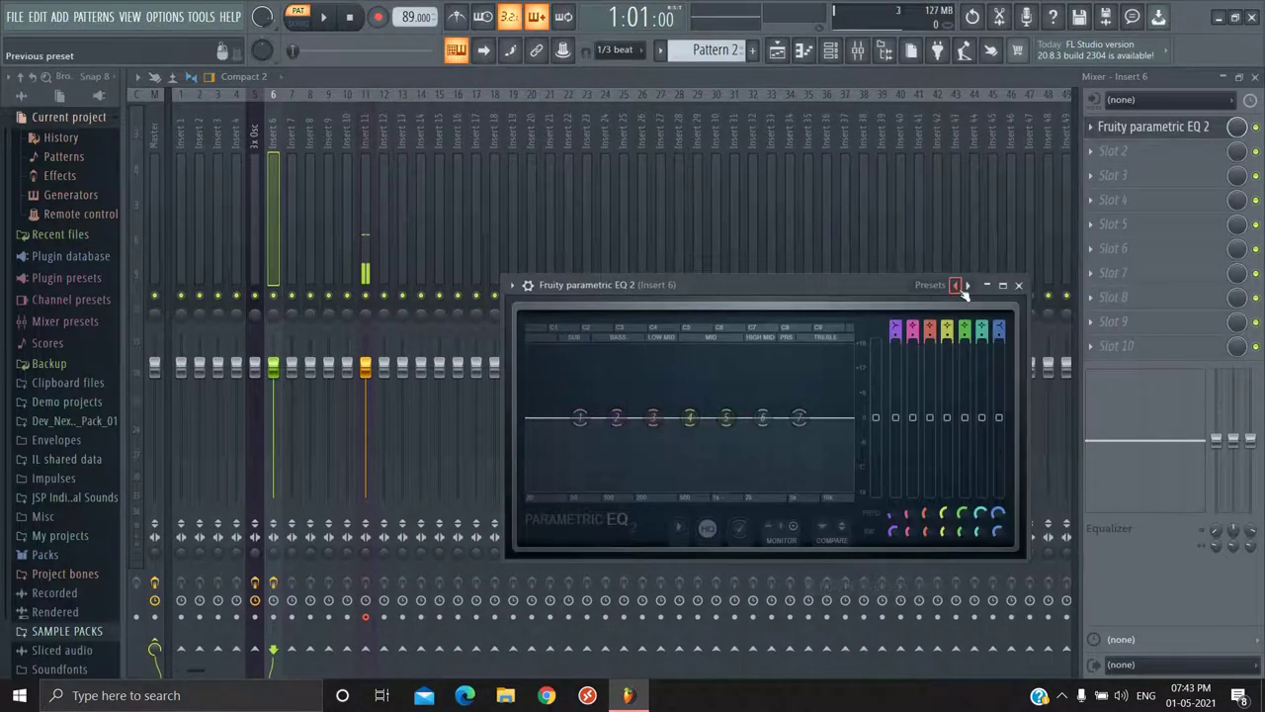
Step: Try the 20Hz + 18kHz cut preset with its high-pass raised to about 1.1 kHz, and return to the Default preset
left_click(968, 285)
left_click(969, 285)
left_click(968, 285)
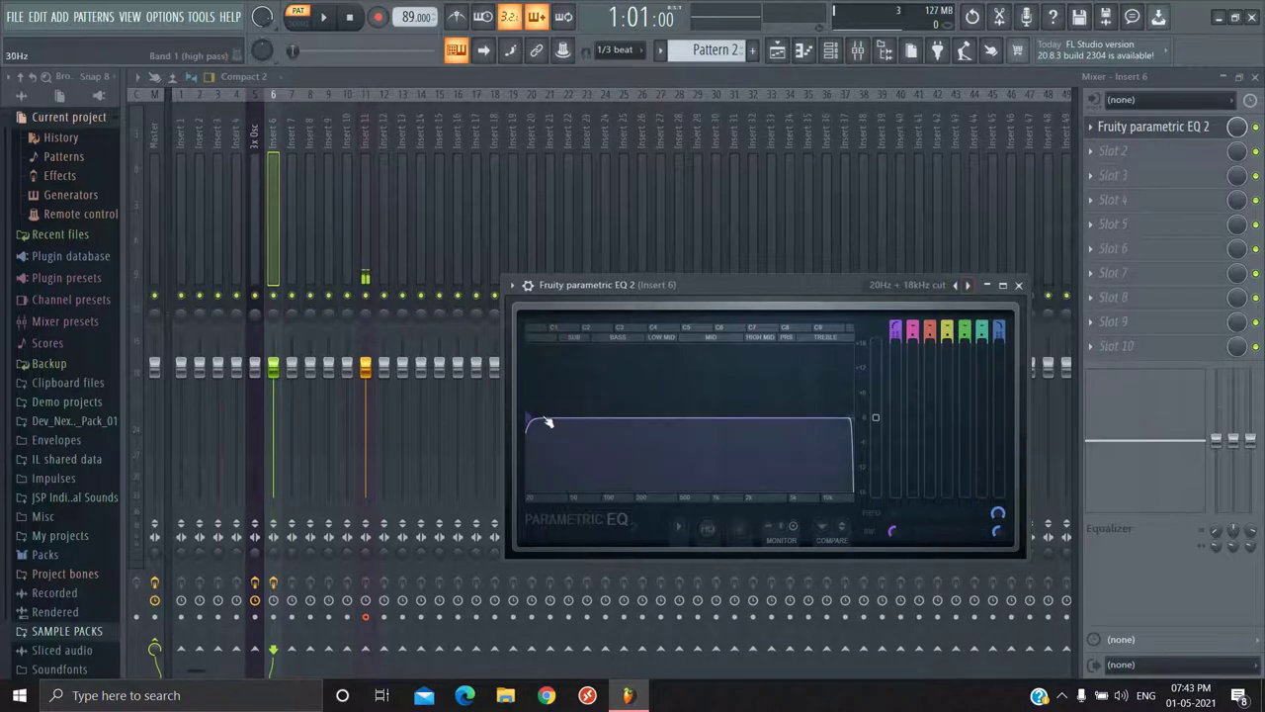
left_click(968, 285)
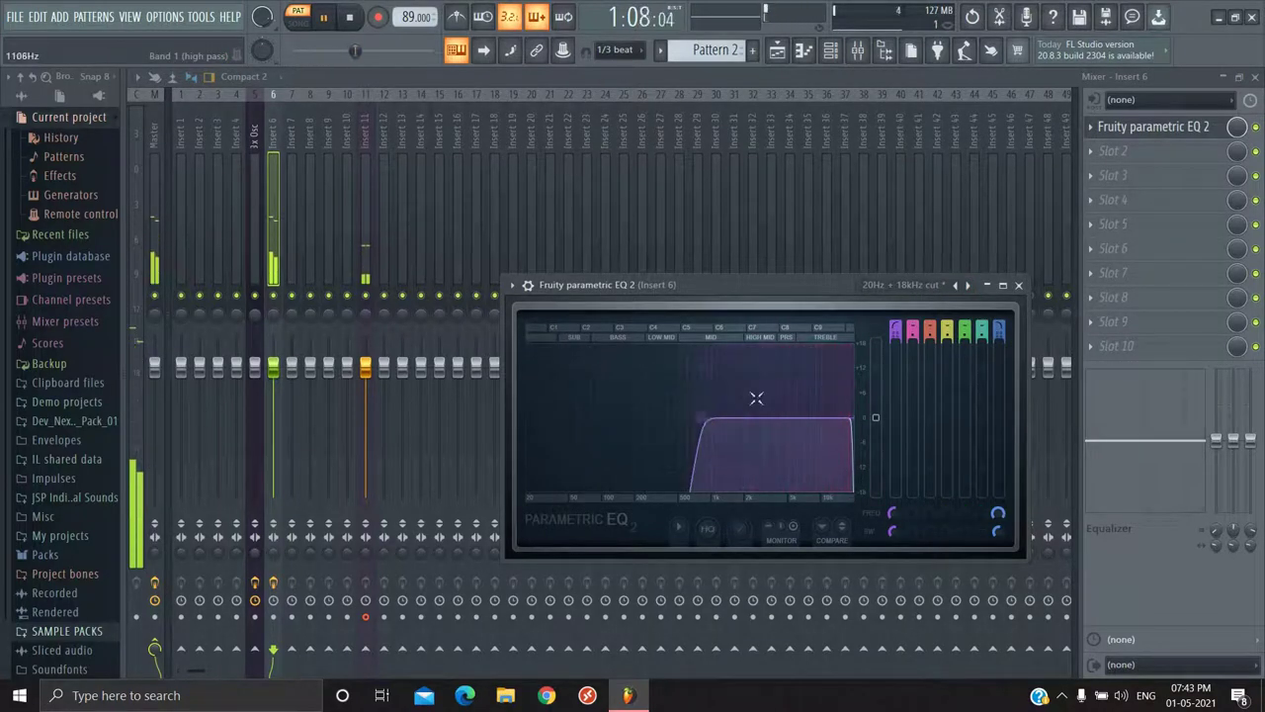
left_click(956, 285)
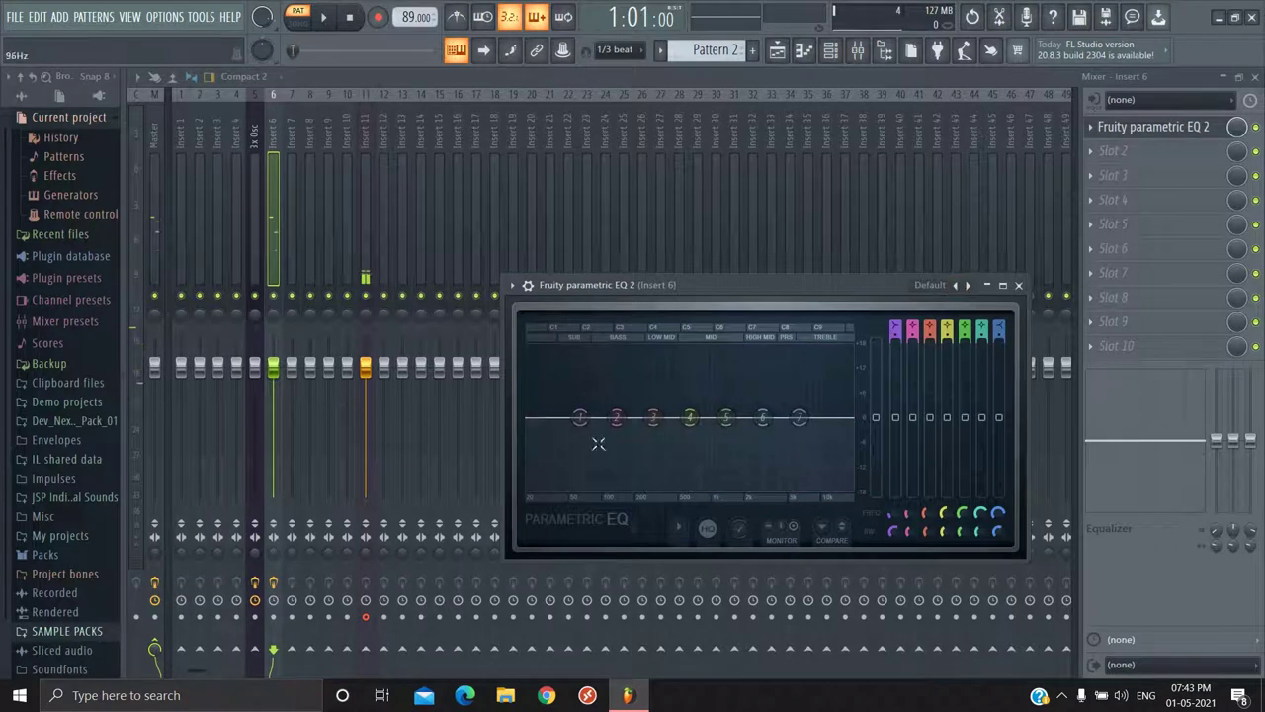
Step: During playback, lower EQ band 1 to -18 dB at about 1.9 kHz, pull band 7 down in the high treble, and close the EQ
left_click_drag(582, 418, 726, 490)
key("space")
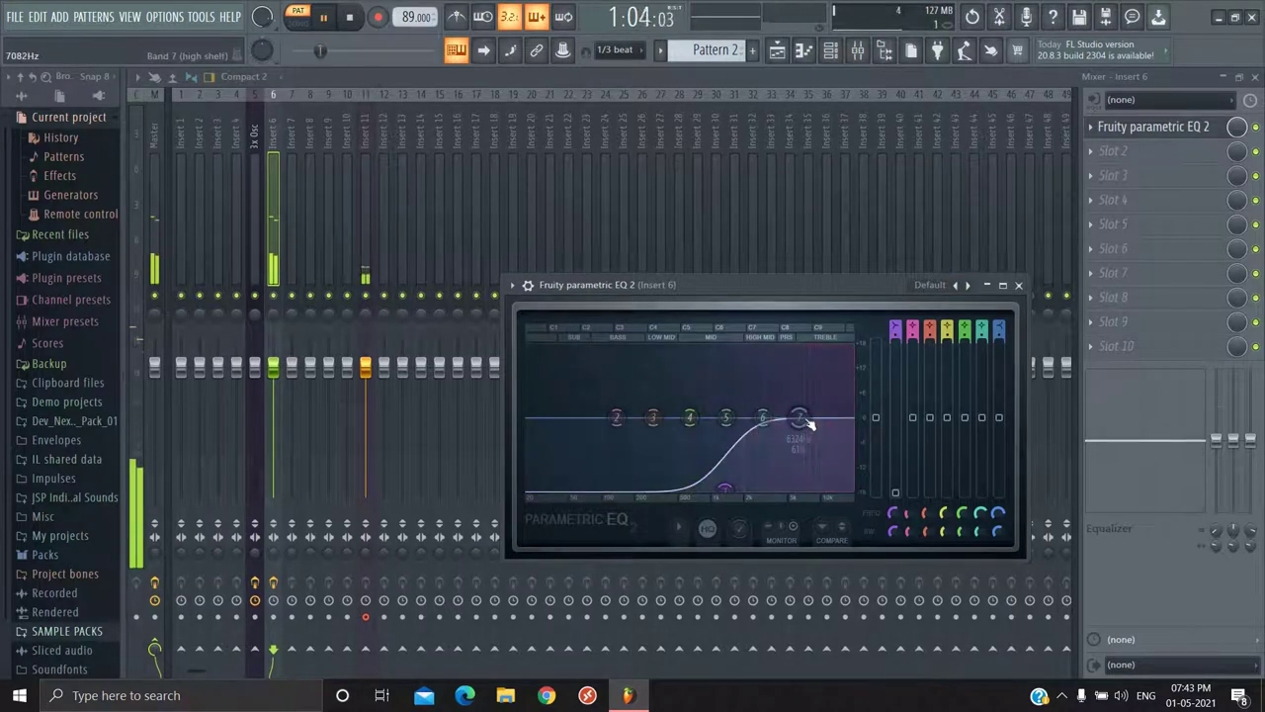
left_click_drag(801, 418, 842, 482)
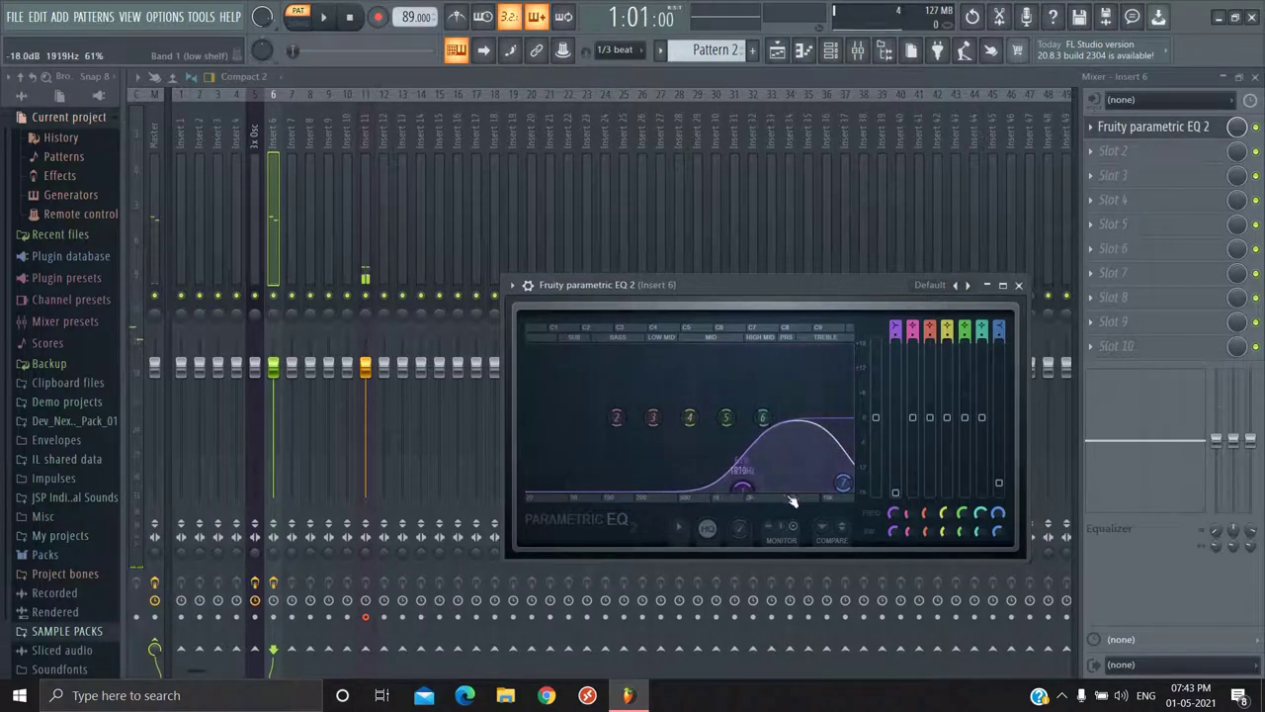
left_click(1018, 285)
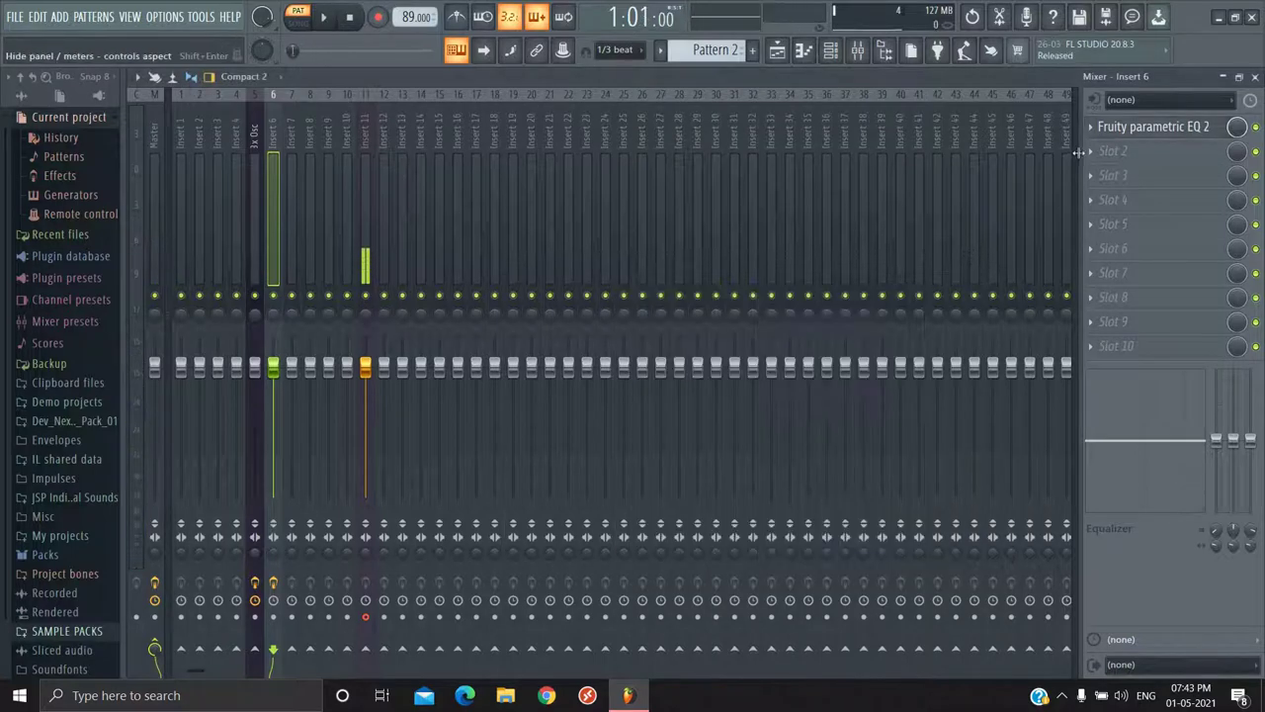
Step: Load Fruity Reeverb 2 into slot 2 of Insert 6, reduce its wet level and adjust its low cut during playback, and close it
left_click(1107, 151)
left_click(850, 219)
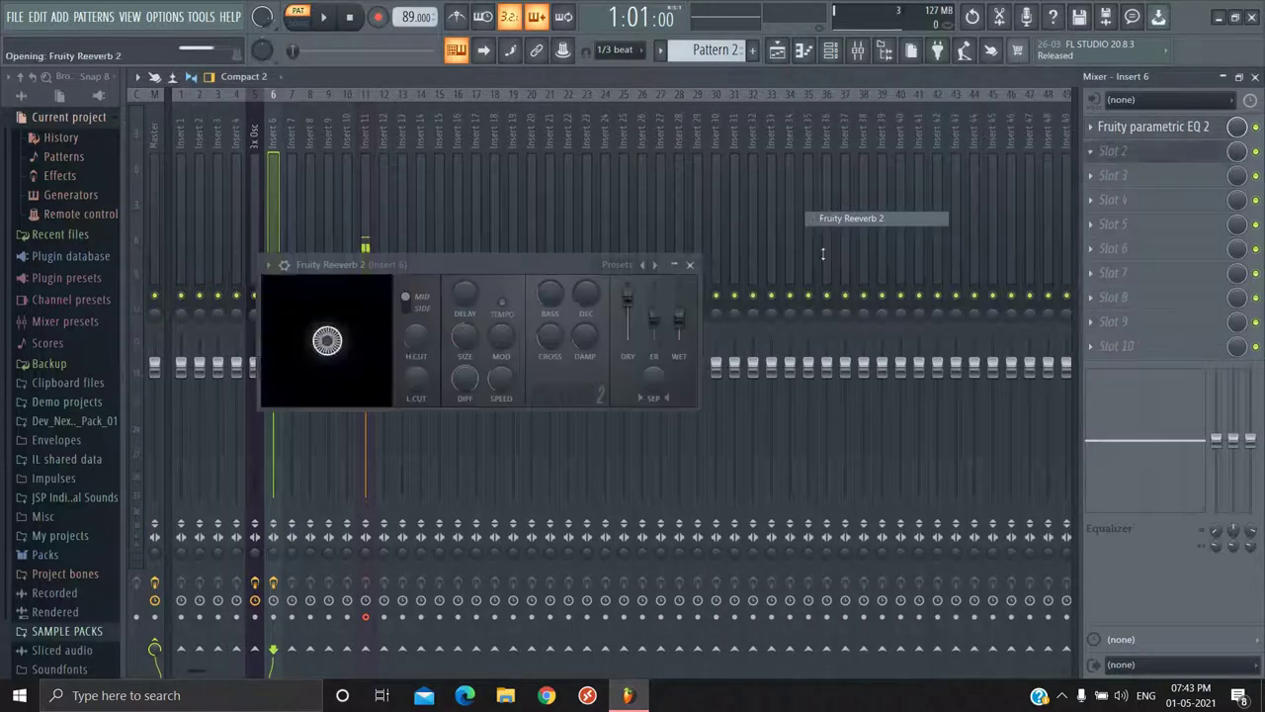
key("space")
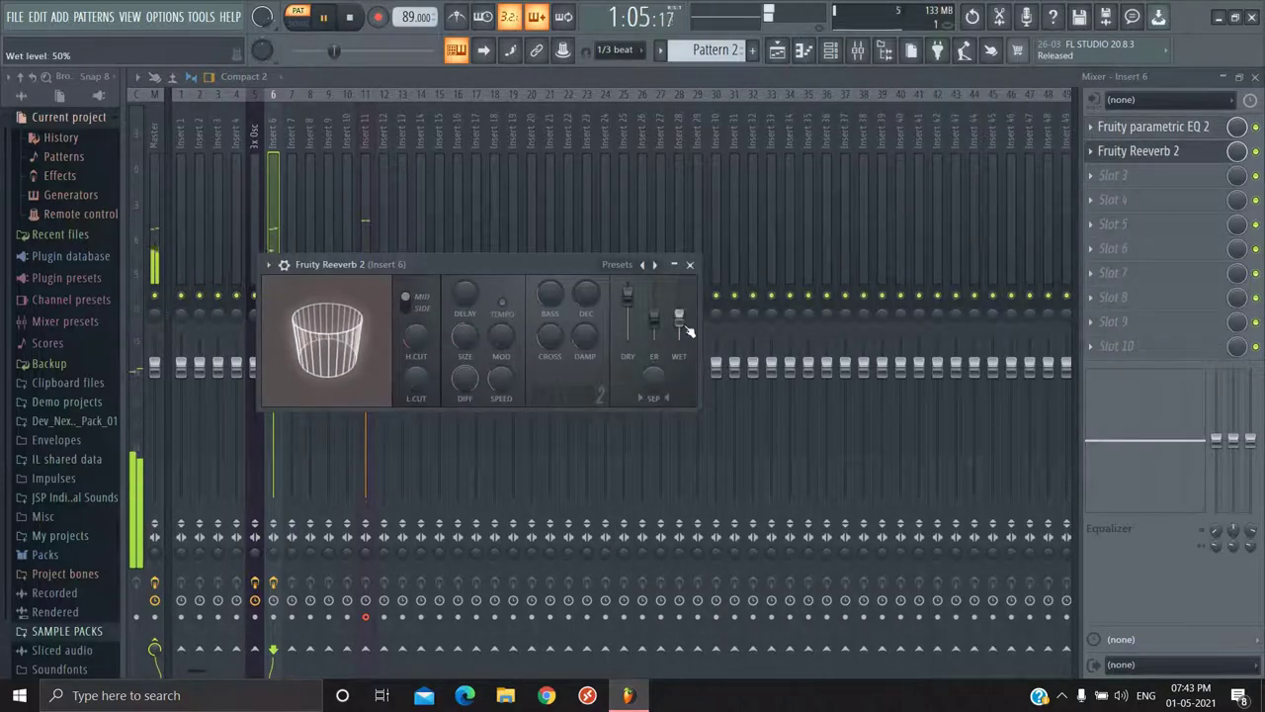
left_click_drag(686, 326, 683, 361)
left_click_drag(411, 385, 345, 265)
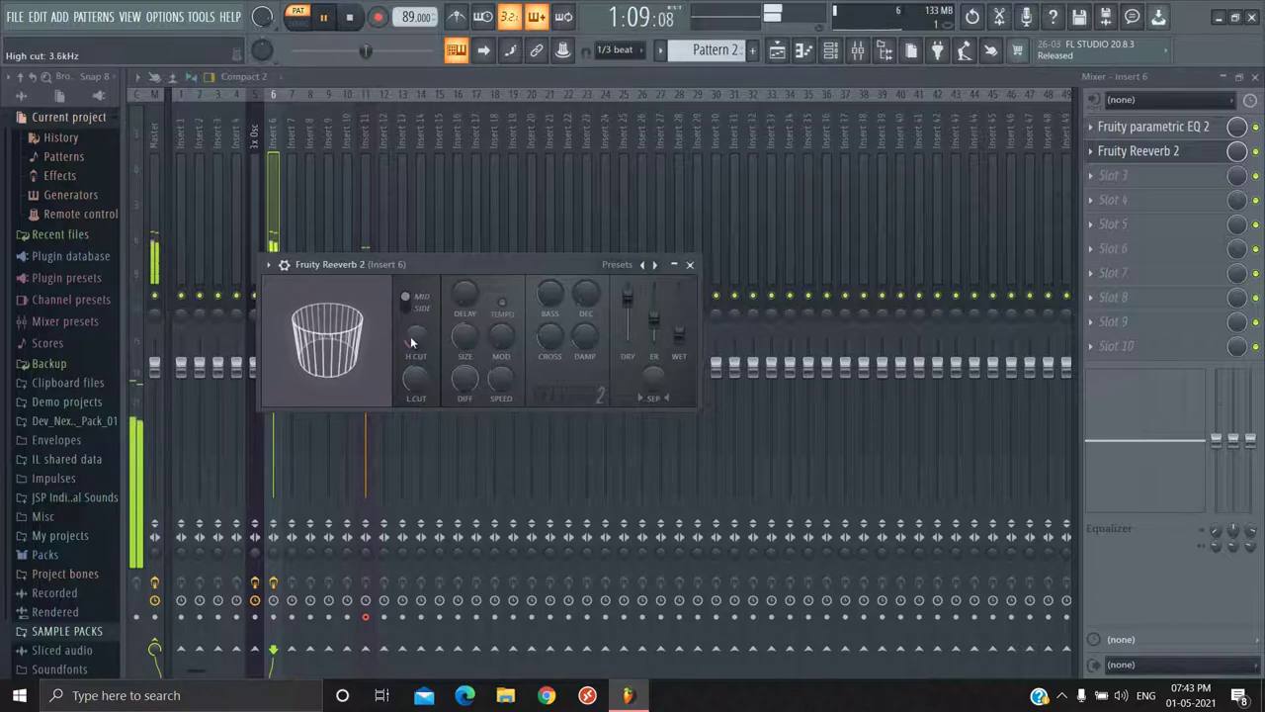
left_click(689, 264)
key("space")
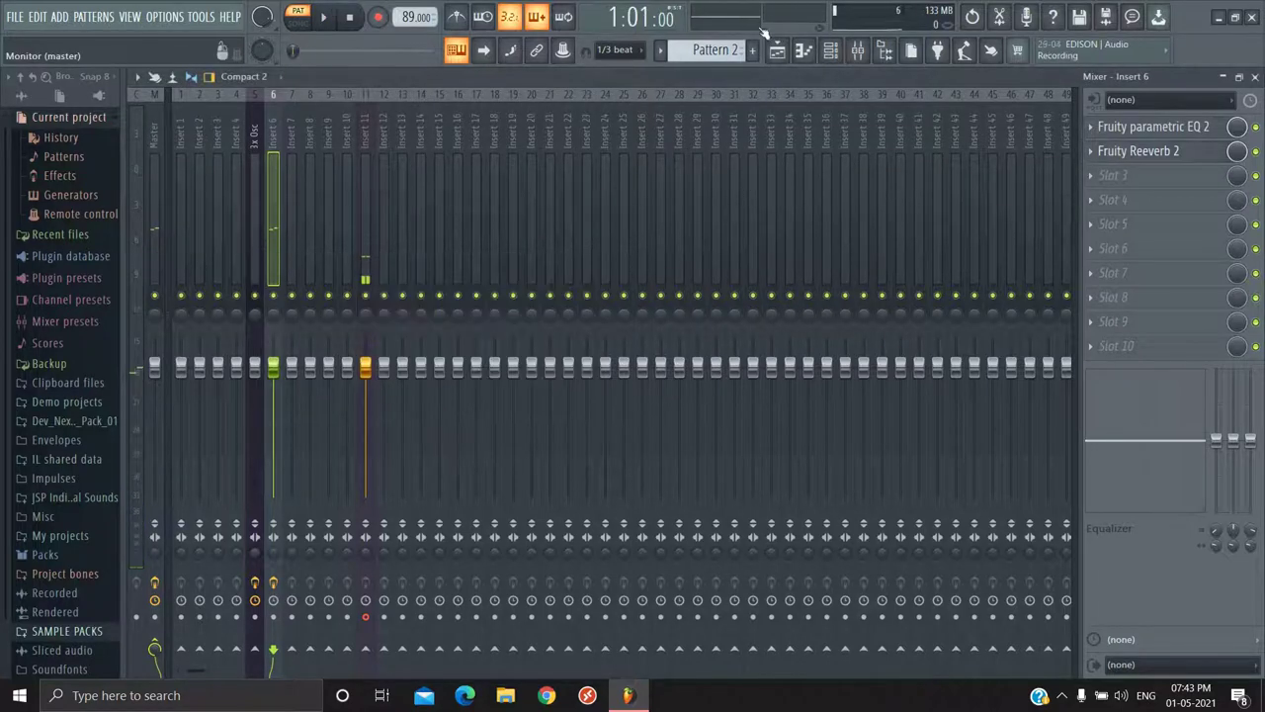
Step: Place Pattern 2 at bar 1 on Track 2 of the playlist and play the arrangement in song mode
left_click(777, 49)
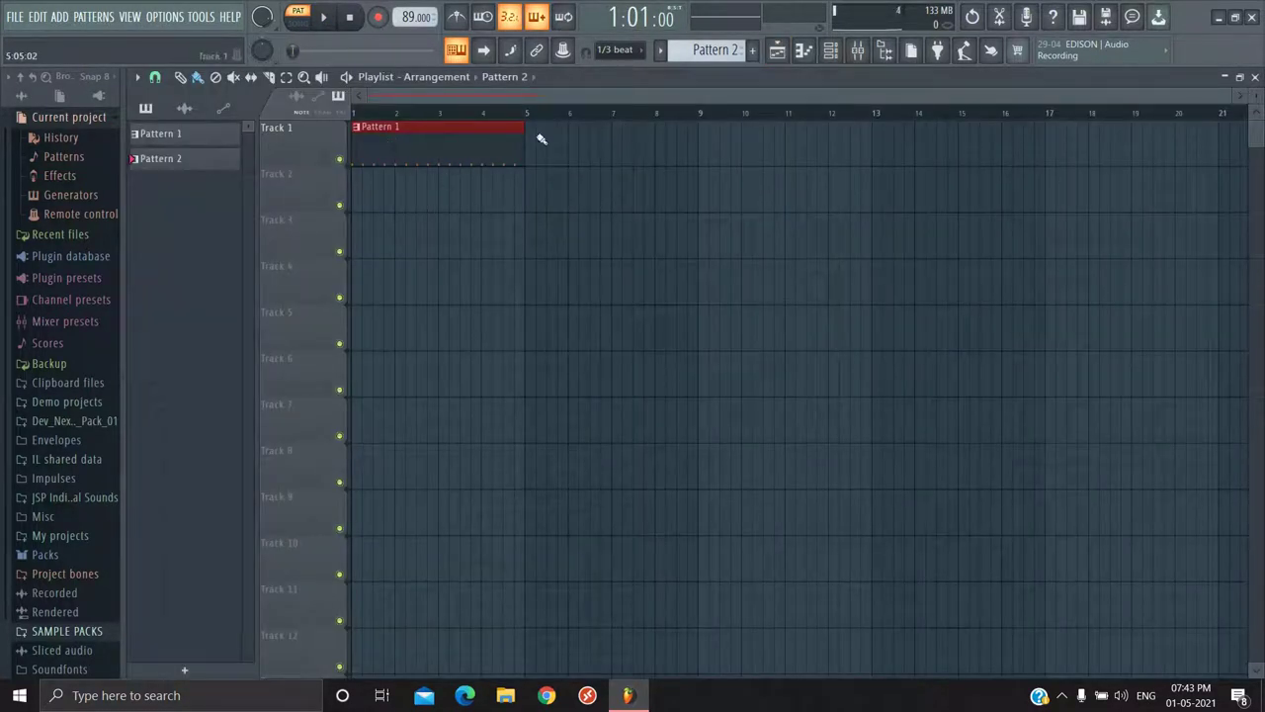
left_click_drag(165, 166, 375, 194)
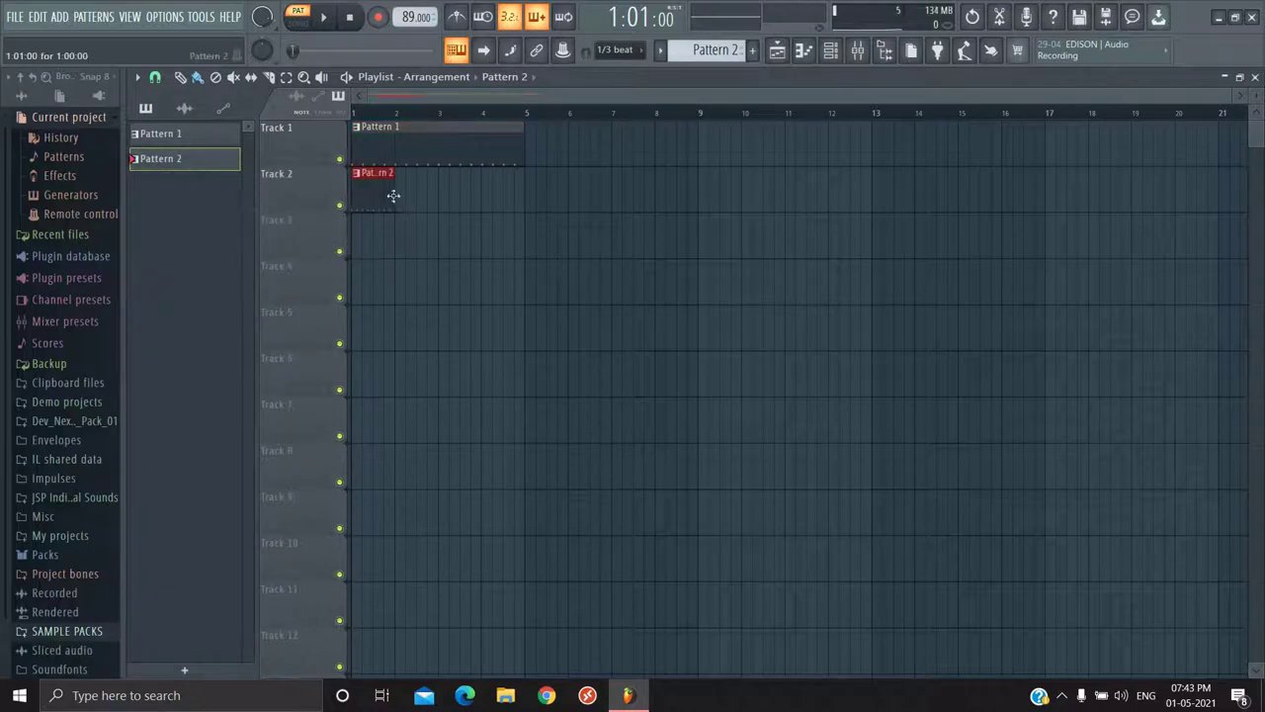
left_click(294, 22)
key("space")
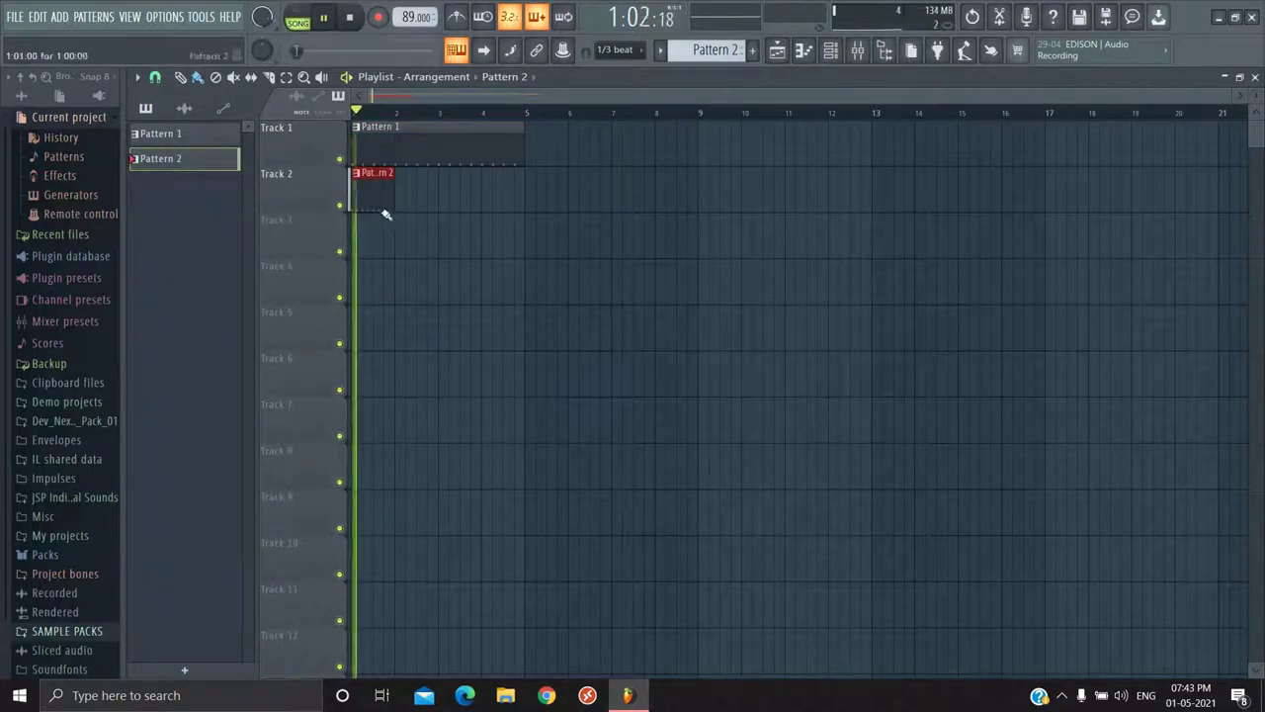
scroll(359, 206, "up", 2)
Step: Open Pattern 2's clip in the piano roll, stop playback, and duplicate its eight C5 notes into bar 2, aligned with the bar start
double_click(375, 204)
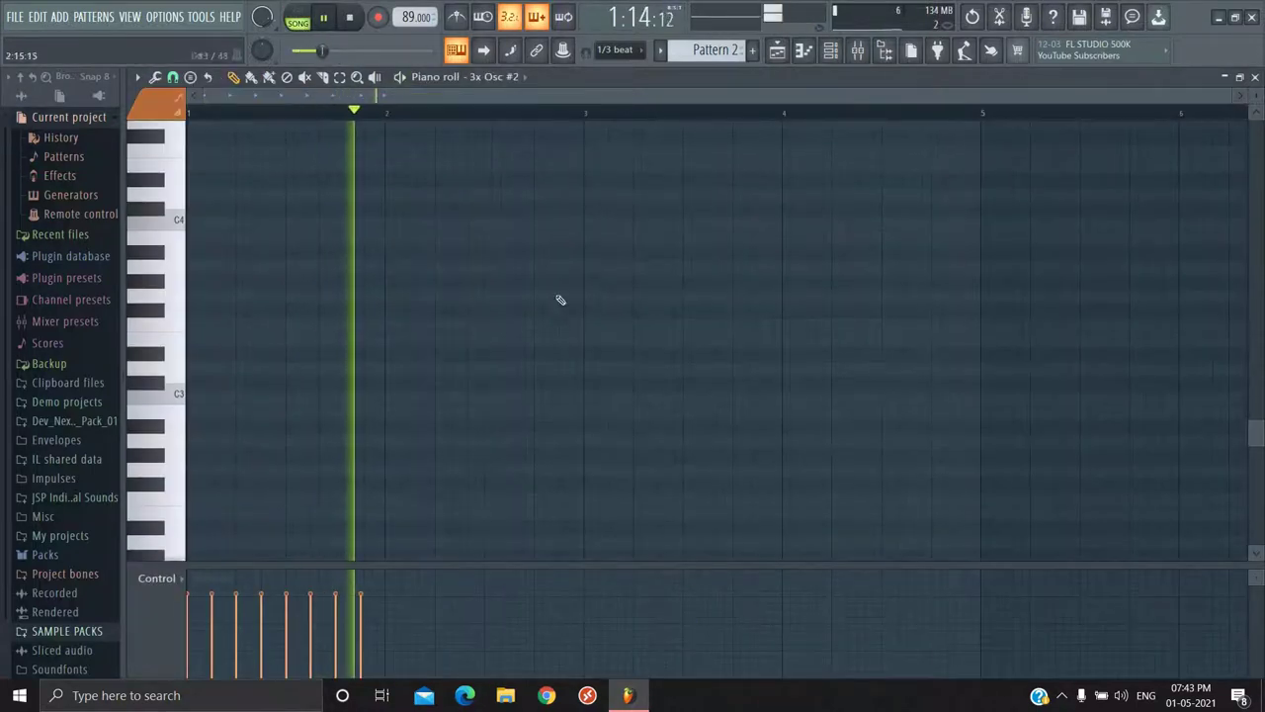
key("space")
scroll(459, 311, "up", 8)
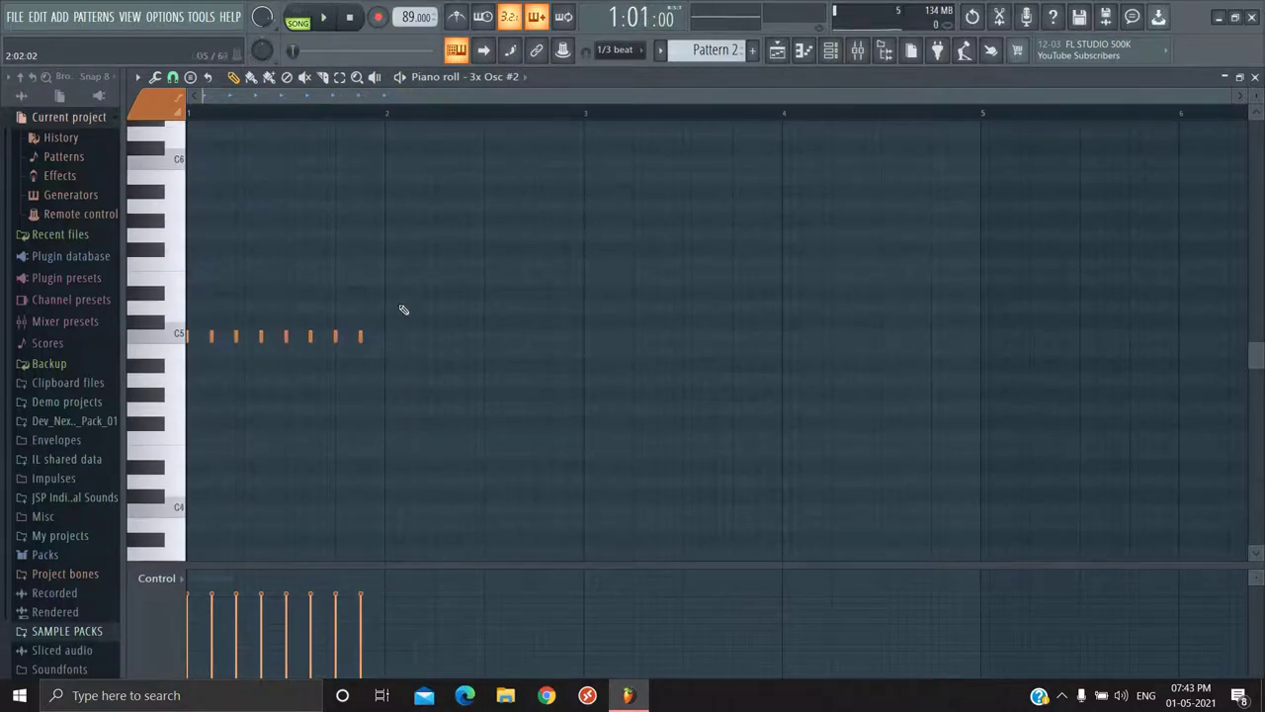
left_click_drag(432, 274, 115, 400)
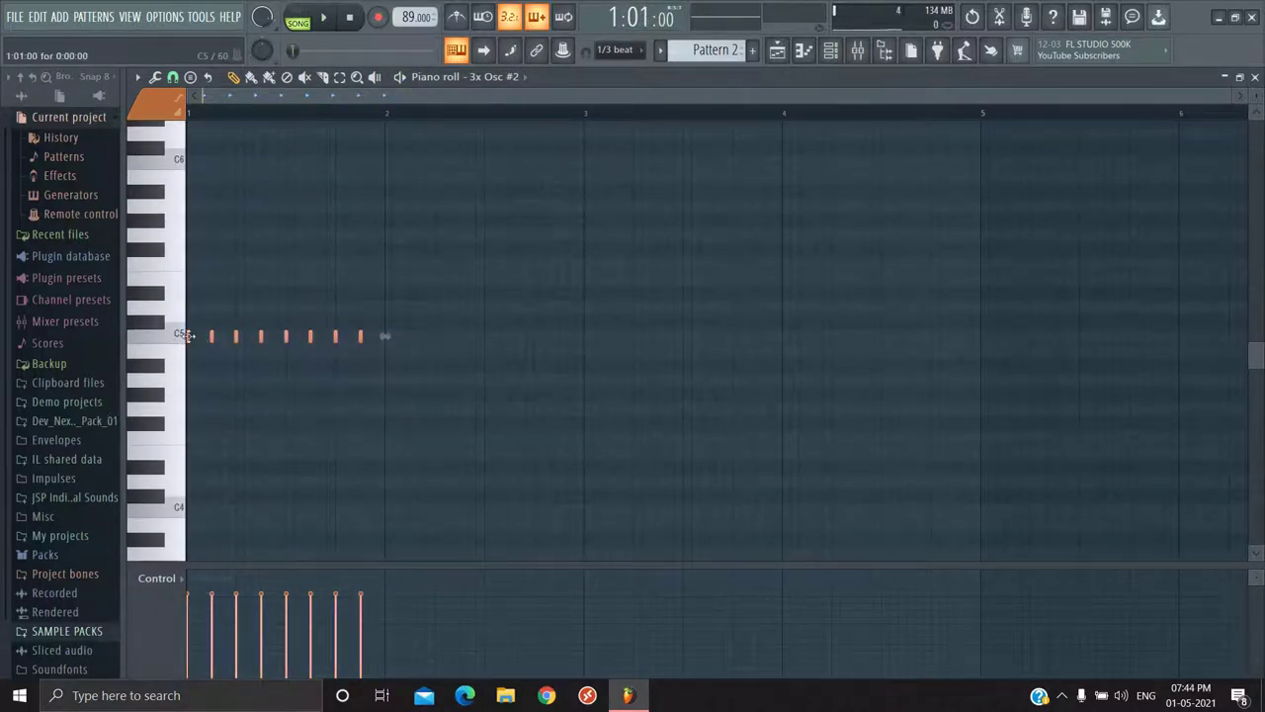
scroll(303, 339, "up", 5)
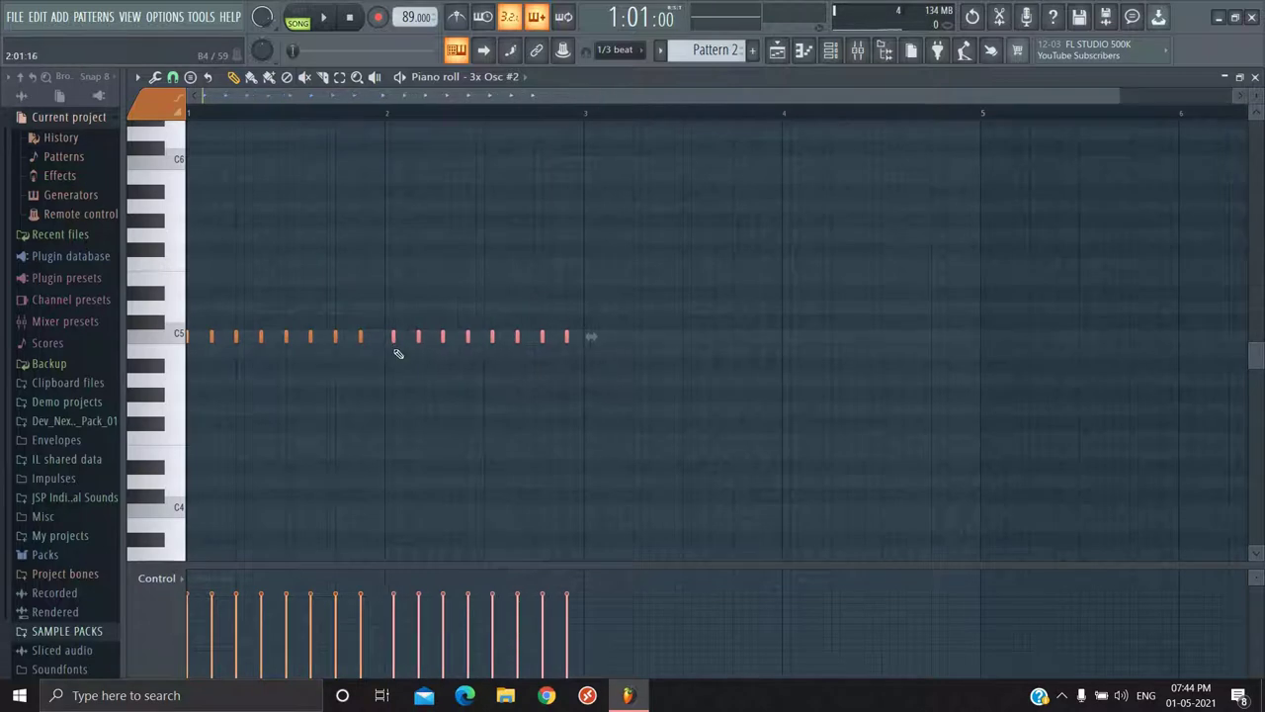
scroll(378, 348, "up", 3)
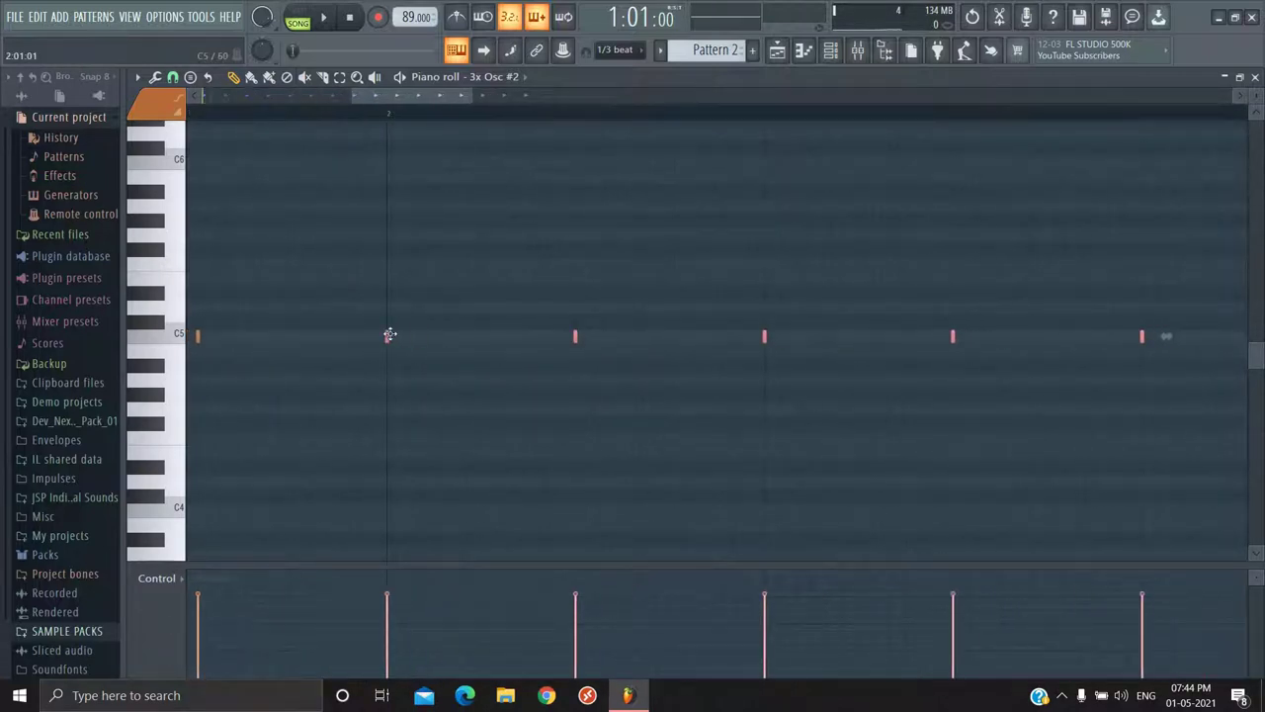
scroll(416, 342, "down", 5)
scroll(544, 326, "down", 4)
Step: Select all sixteen C5 notes and lengthen them to 0:00:08 each
left_click_drag(596, 277, 191, 401)
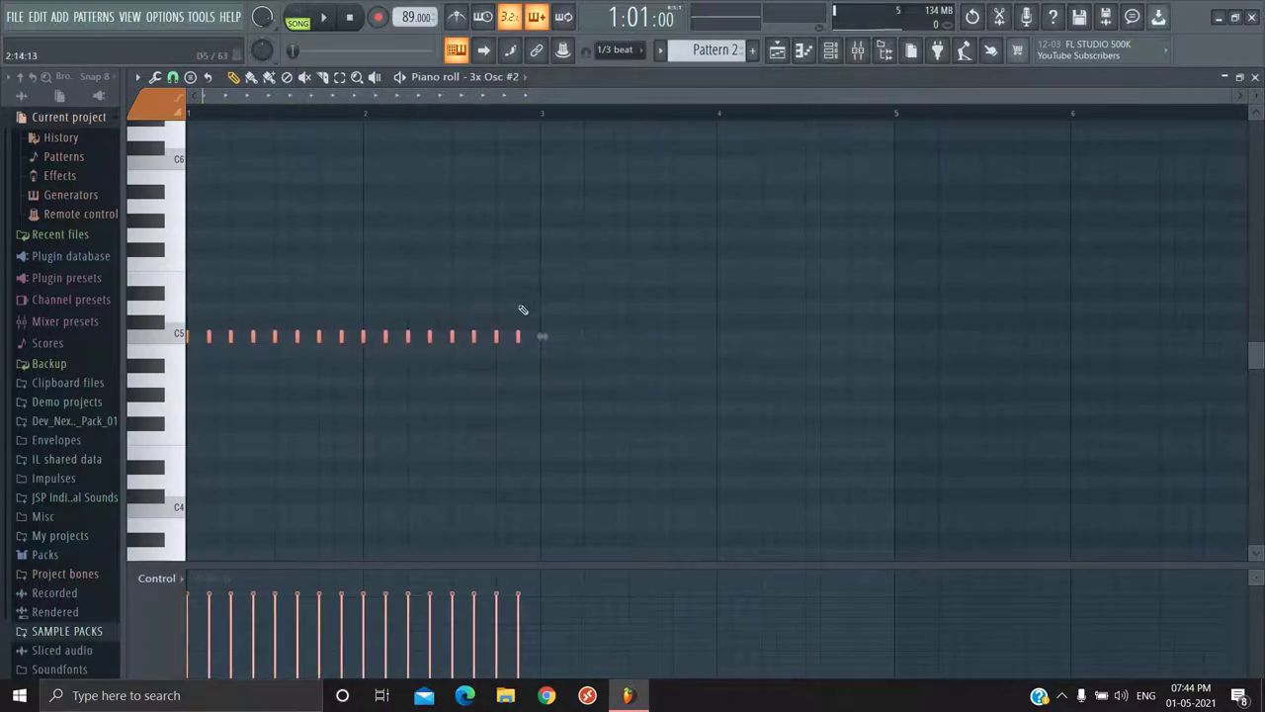
left_click_drag(614, 280, 186, 447)
scroll(201, 361, "up", 4)
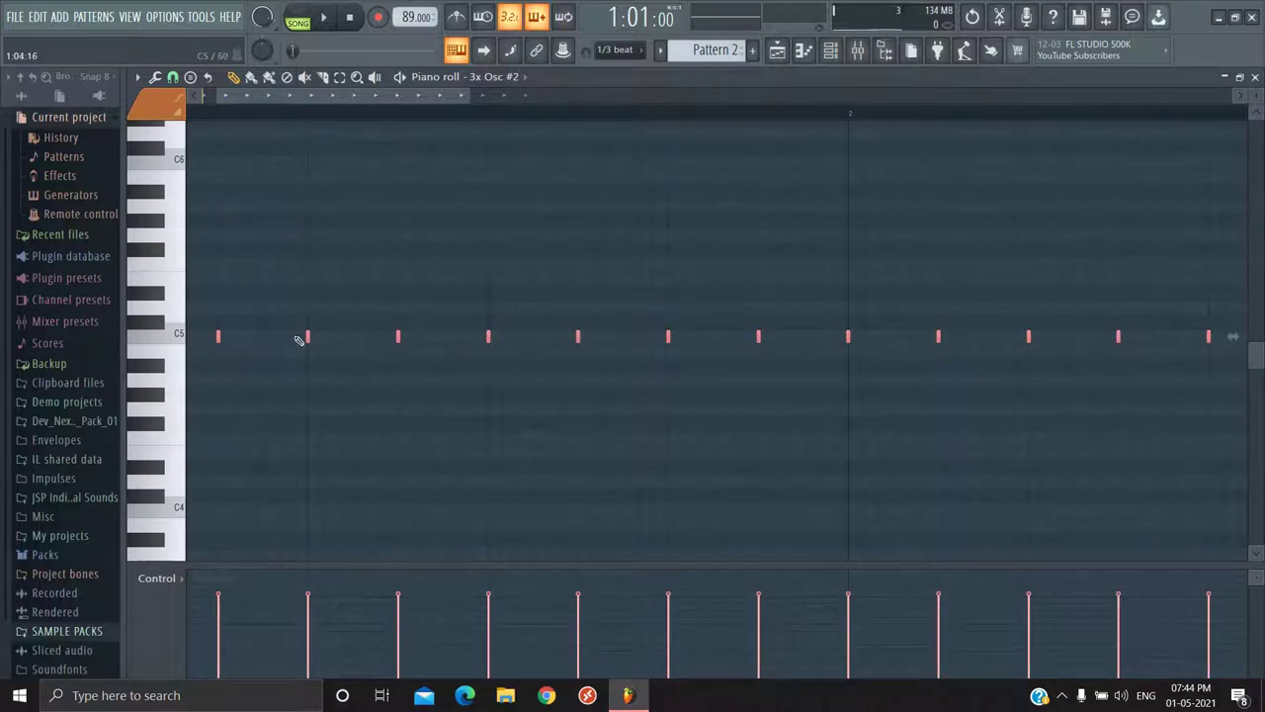
scroll(333, 359, "down", 4)
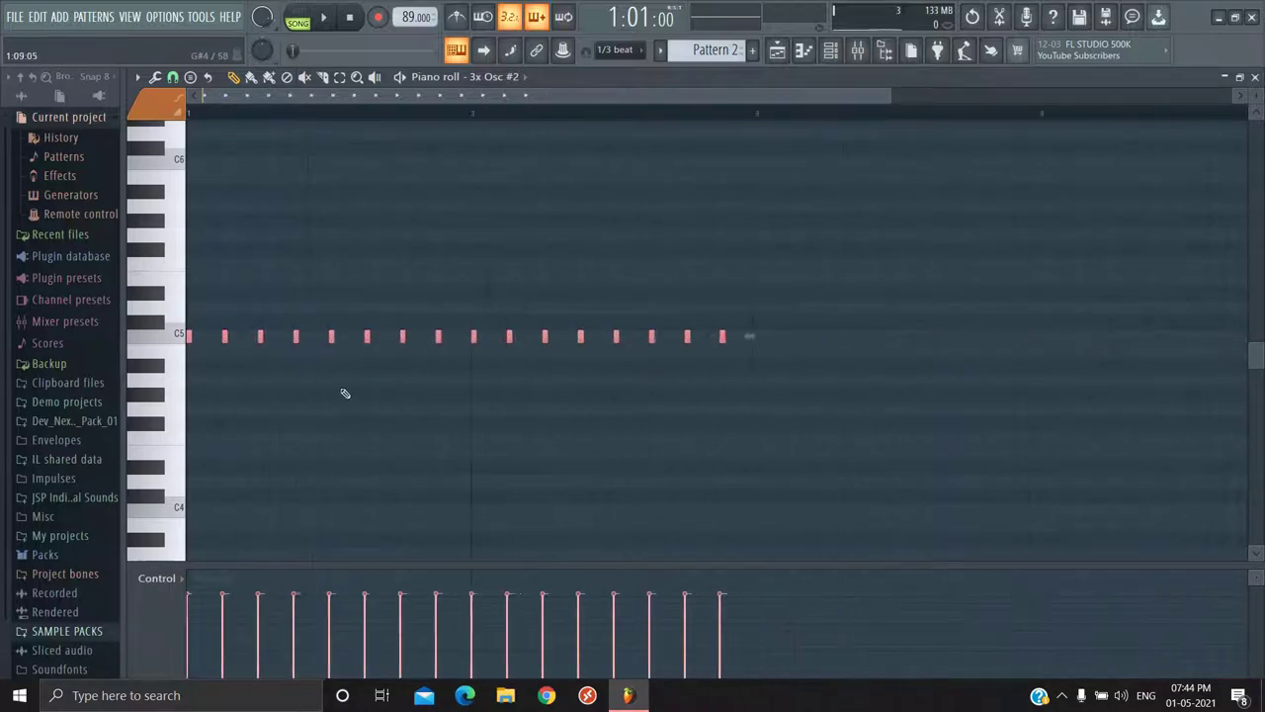
Step: Duplicate the sixteen notes into bars 3 and 4, align the copies with the start of bar 3, and close the piano roll
left_click_drag(578, 274, 174, 441)
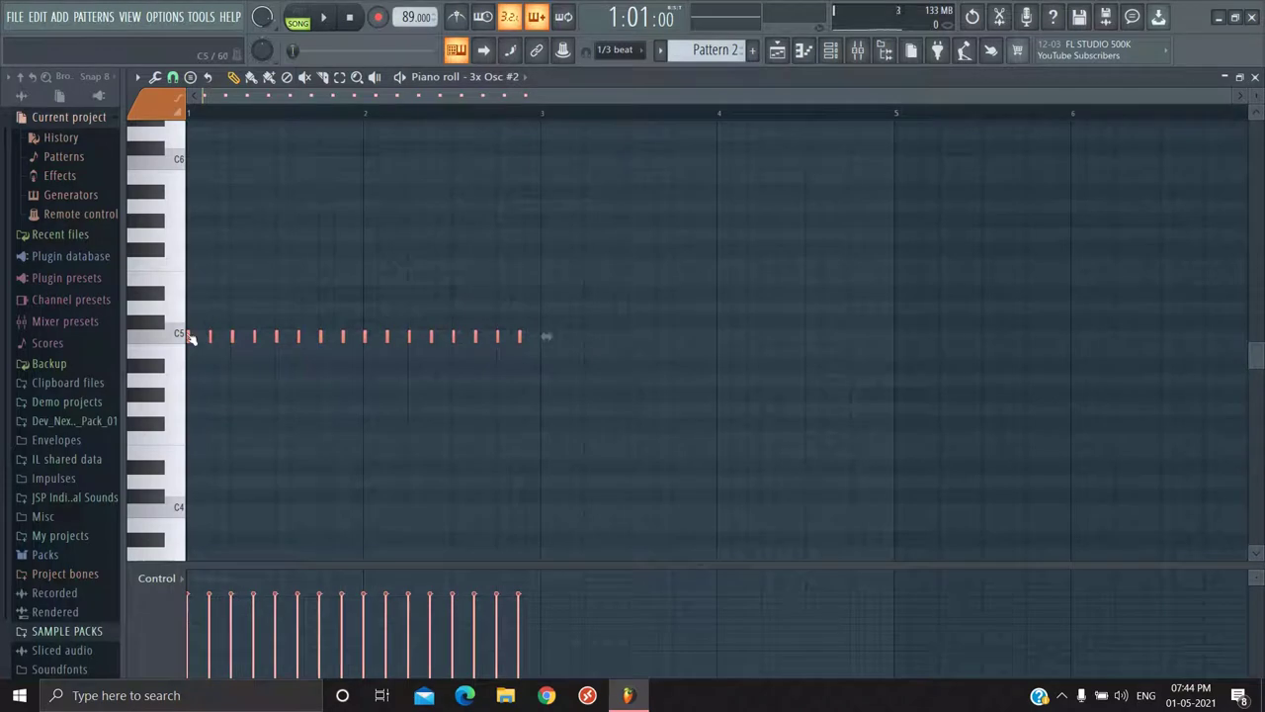
left_click_drag(190, 336, 543, 340)
scroll(540, 355, "up", 3)
scroll(538, 341, "up", 3)
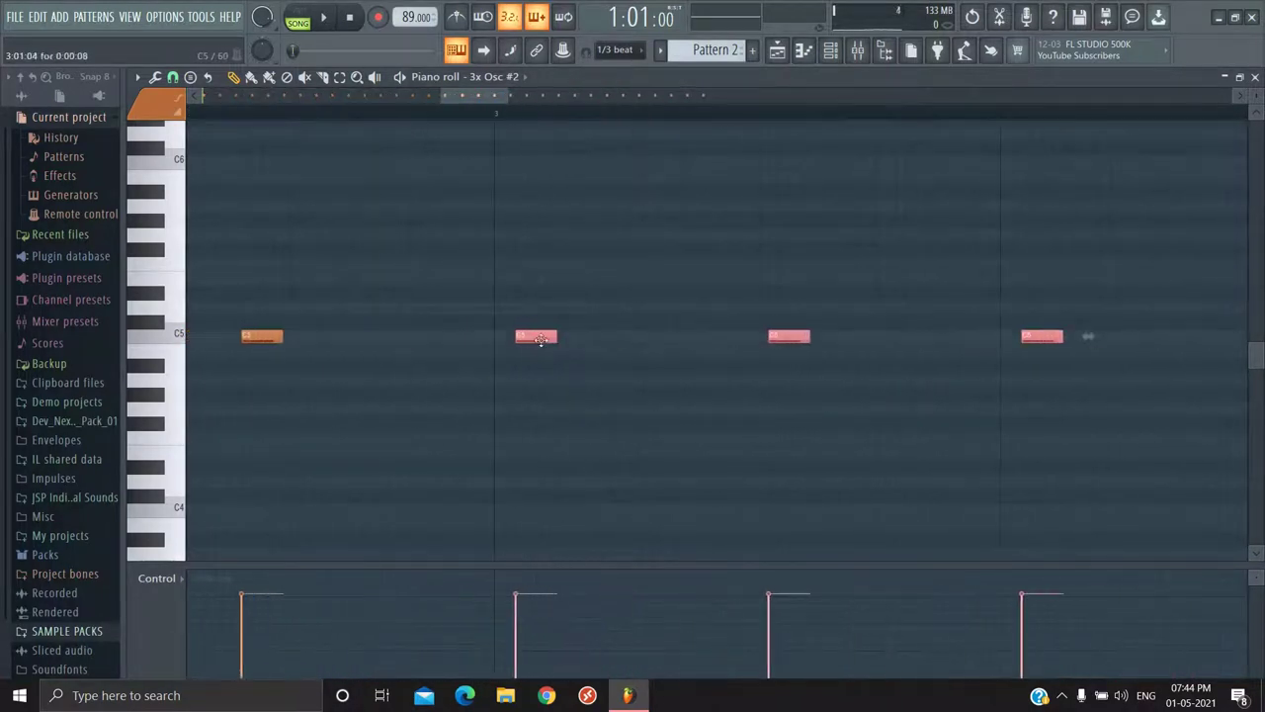
scroll(564, 349, "down", 6)
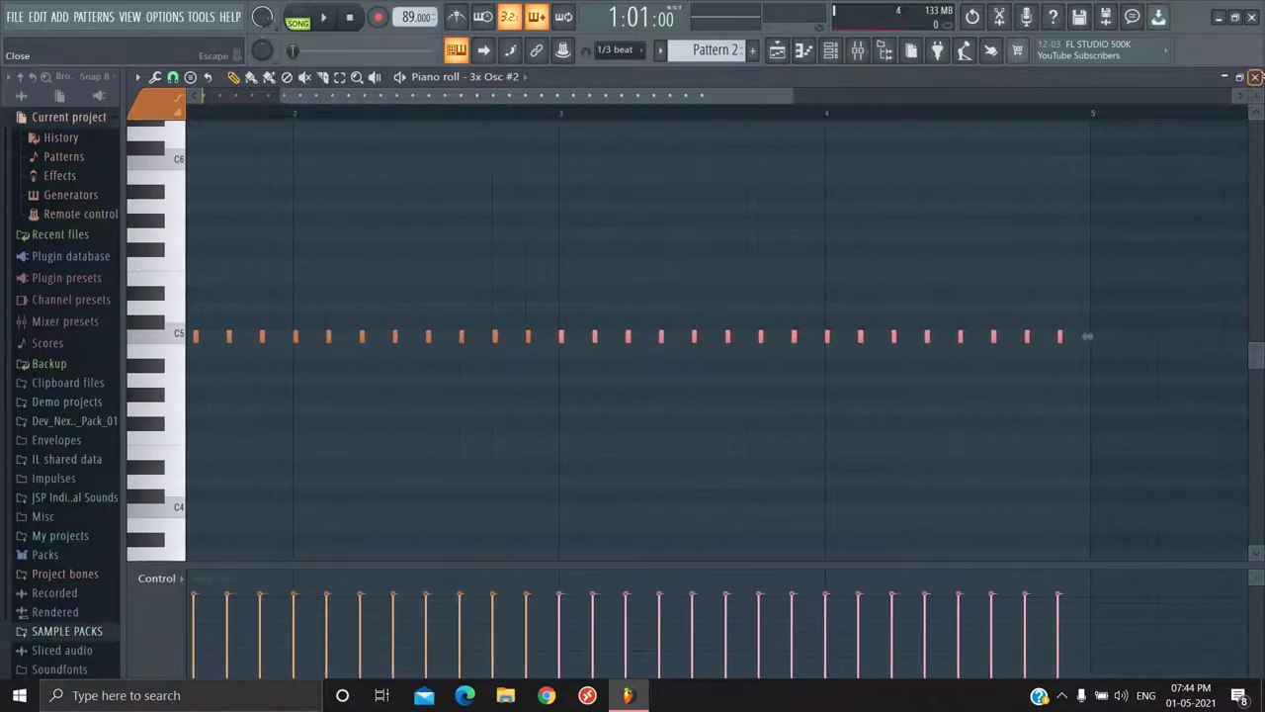
left_click(1256, 76)
scroll(726, 48, "down", 1)
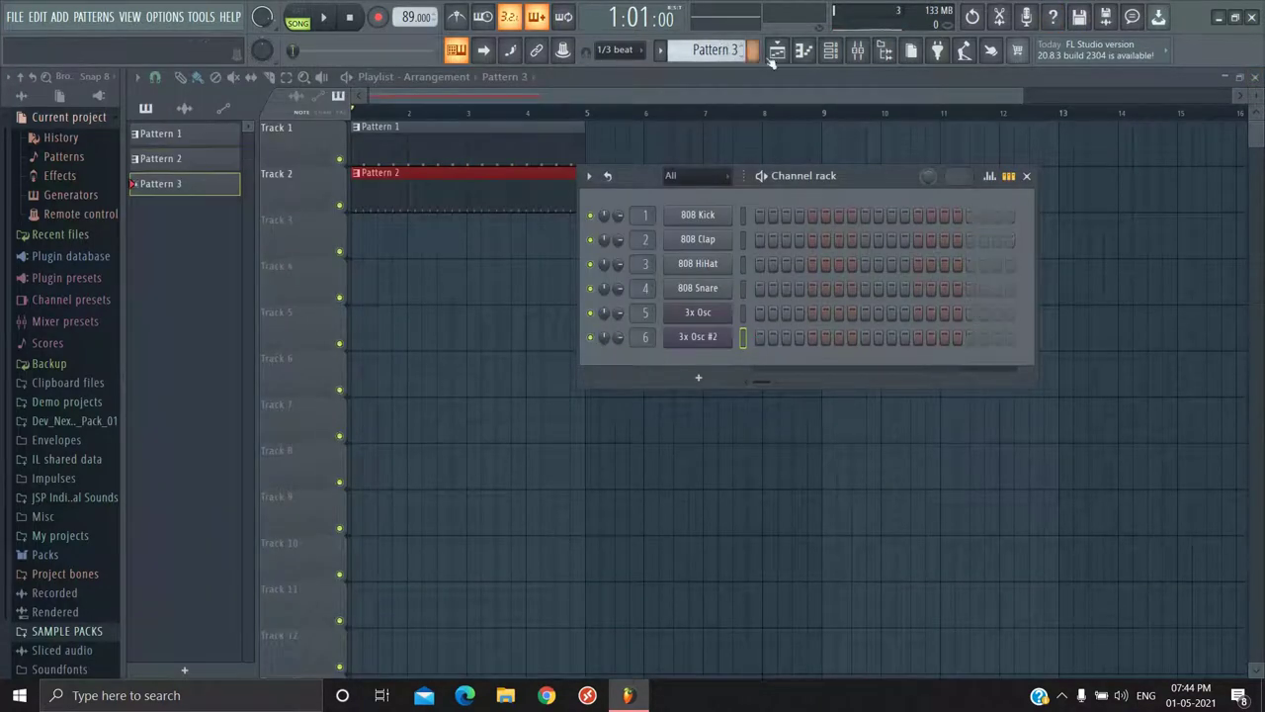
Step: Add a third 3x Osc channel, set all three oscillators to noise, and audition the sound
left_click(700, 381)
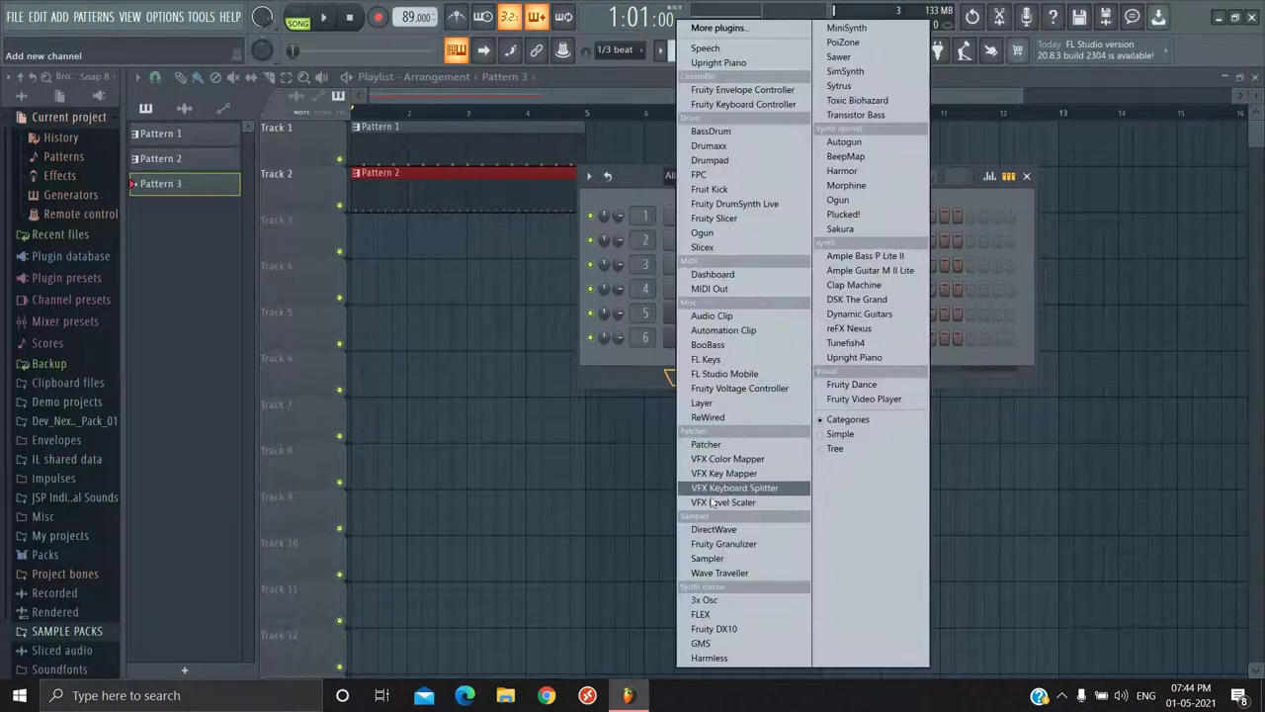
left_click(704, 600)
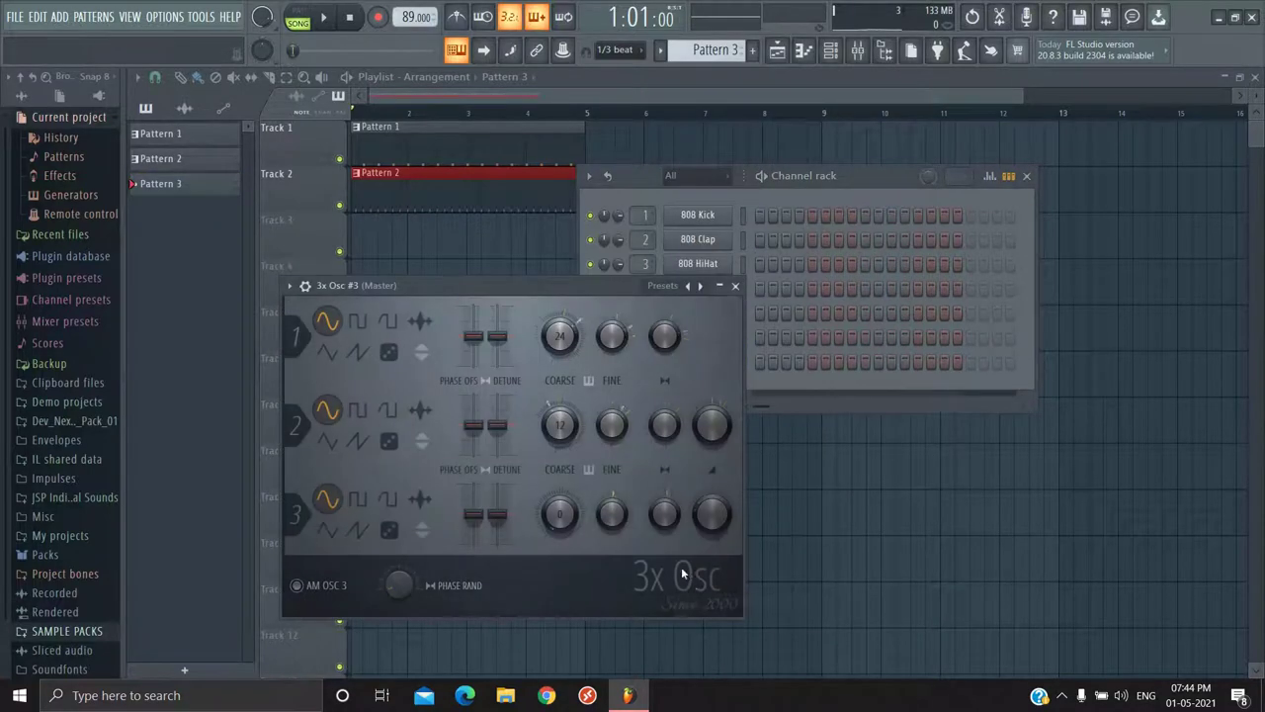
left_click(390, 354)
left_click(390, 441)
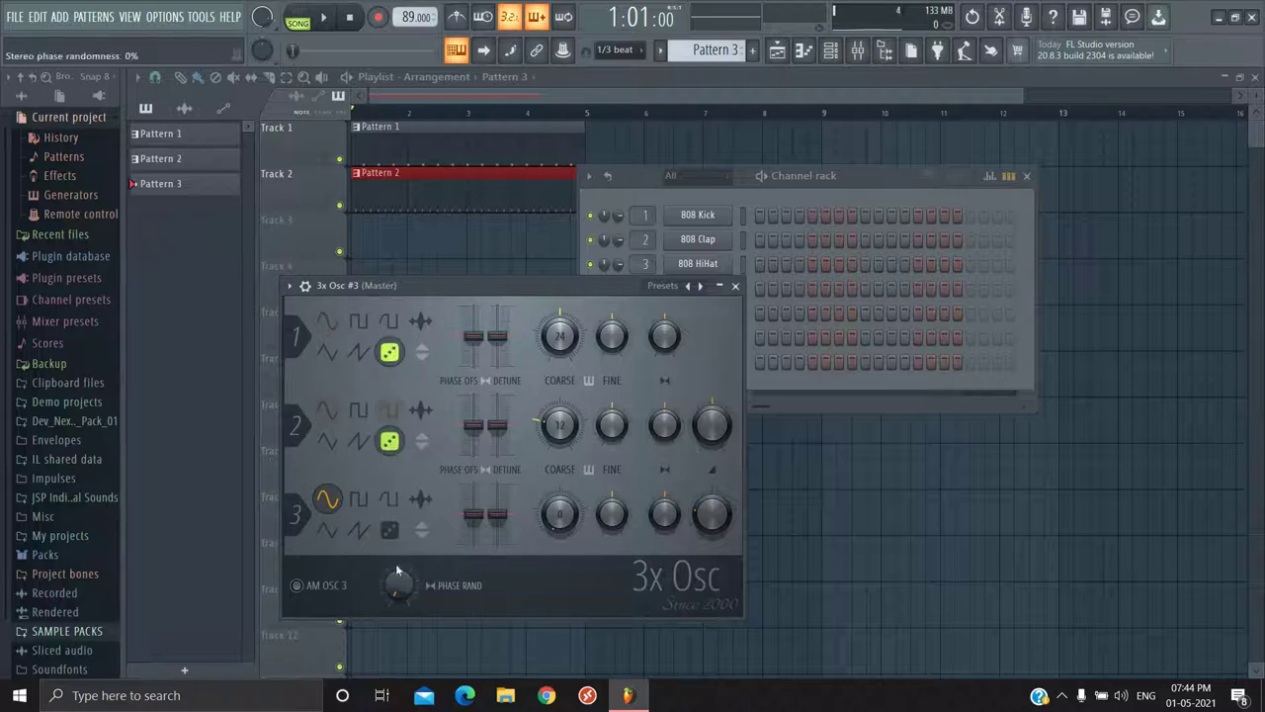
left_click(390, 530)
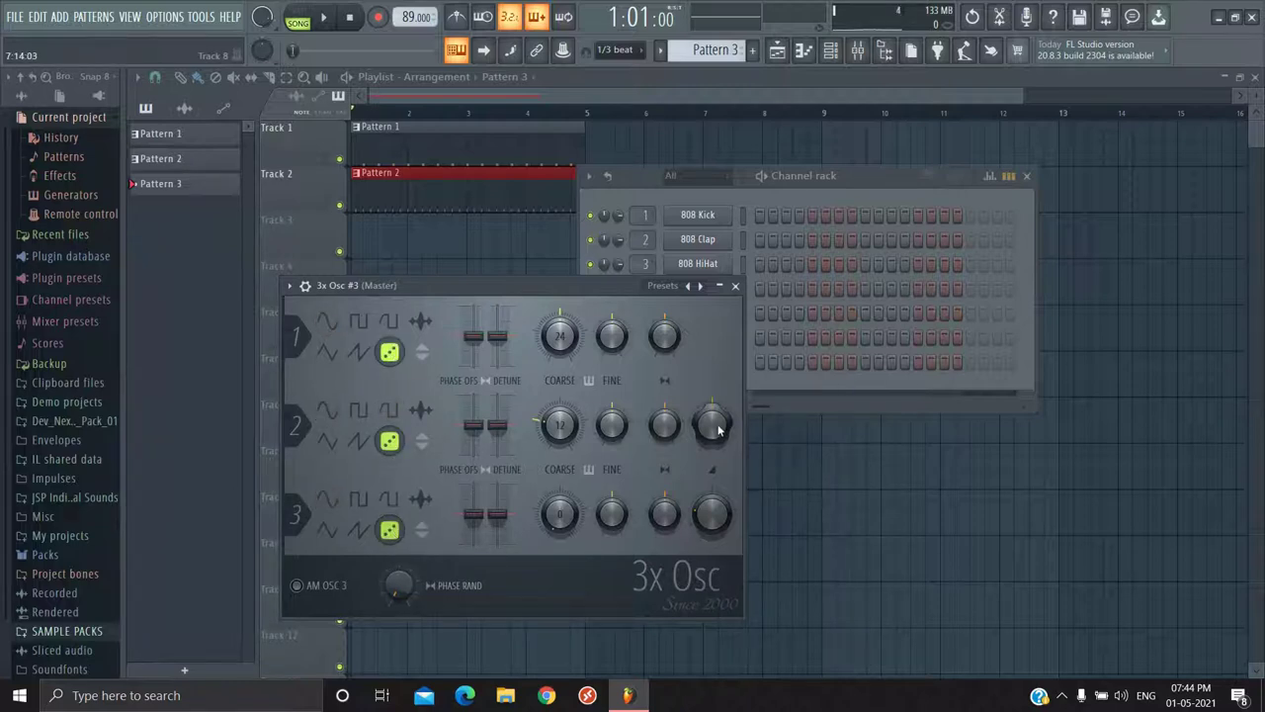
key("q")
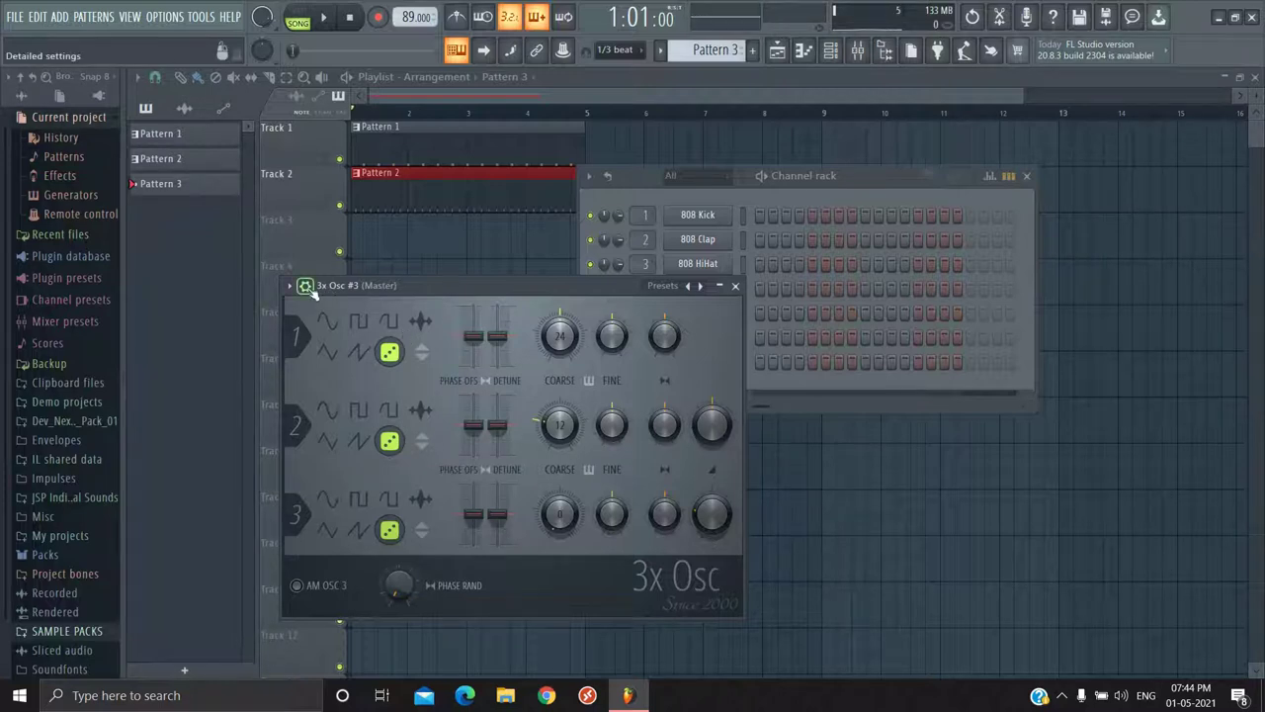
Step: Open 3x Osc #3's volume envelope and reduce attack, hold, decay, sustain and release to their minimum
left_click(305, 286)
left_click(372, 316)
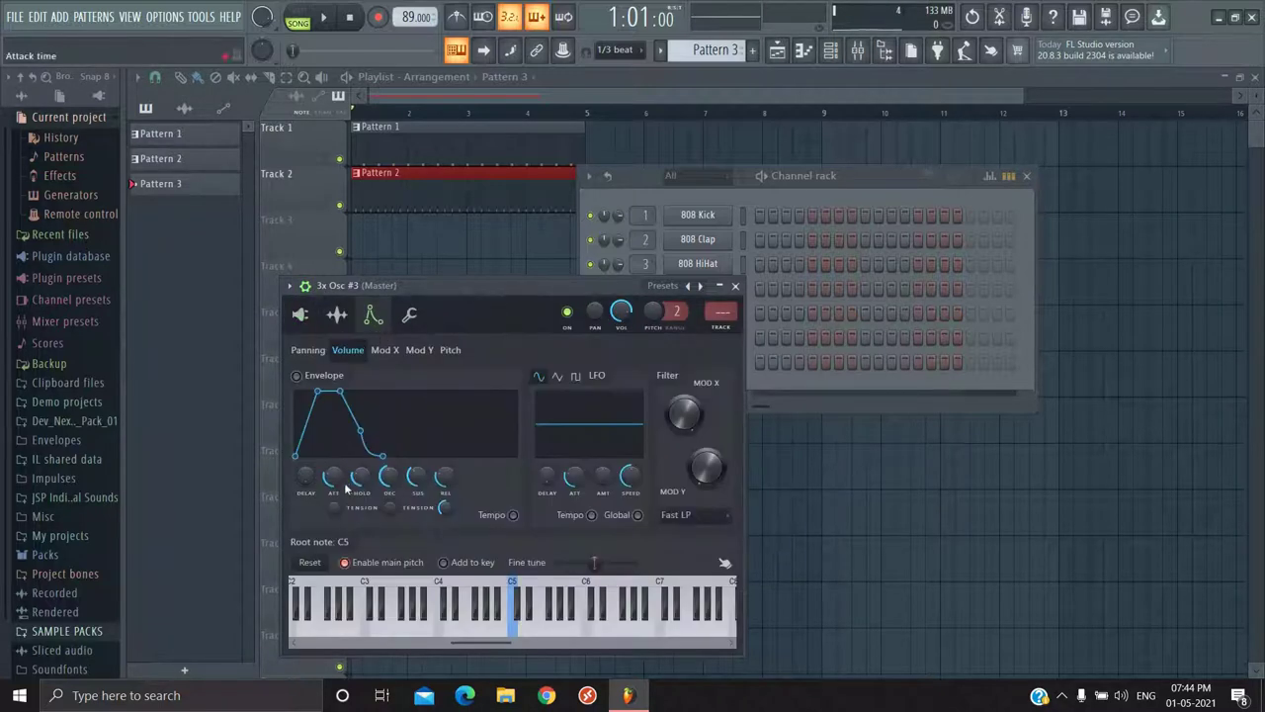
left_click_drag(335, 477, 335, 533)
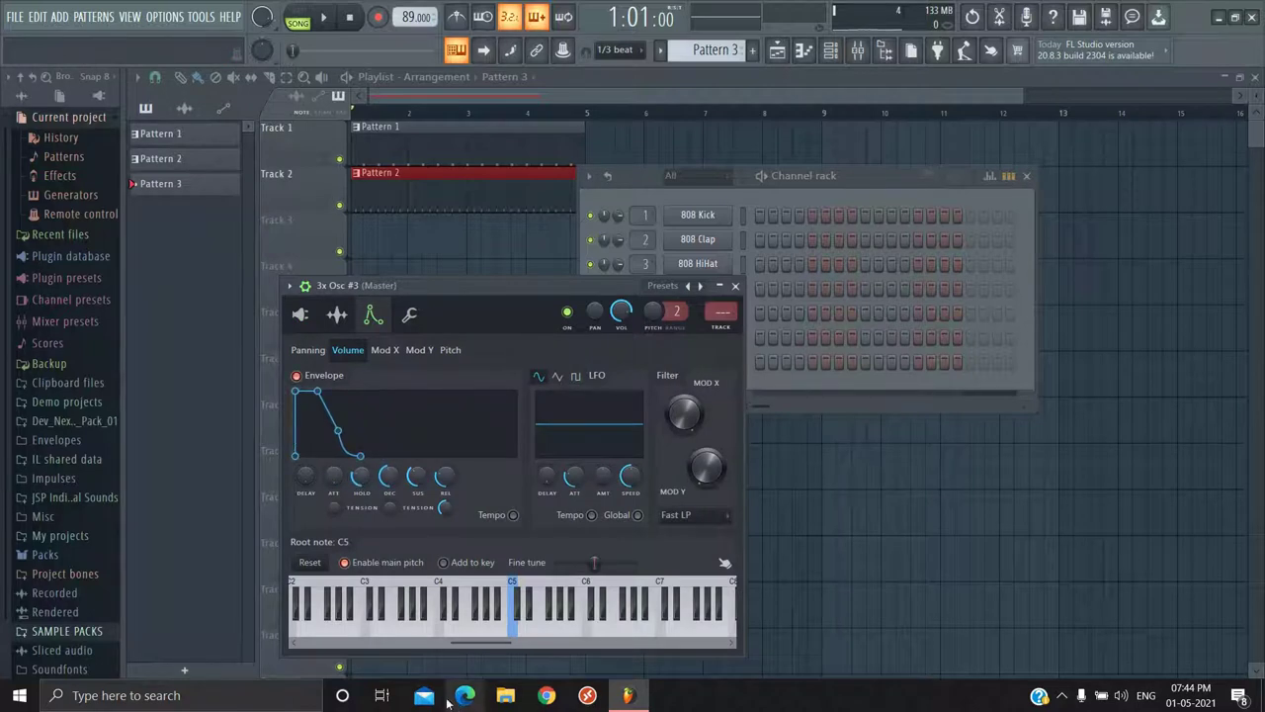
left_click_drag(361, 485, 389, 524)
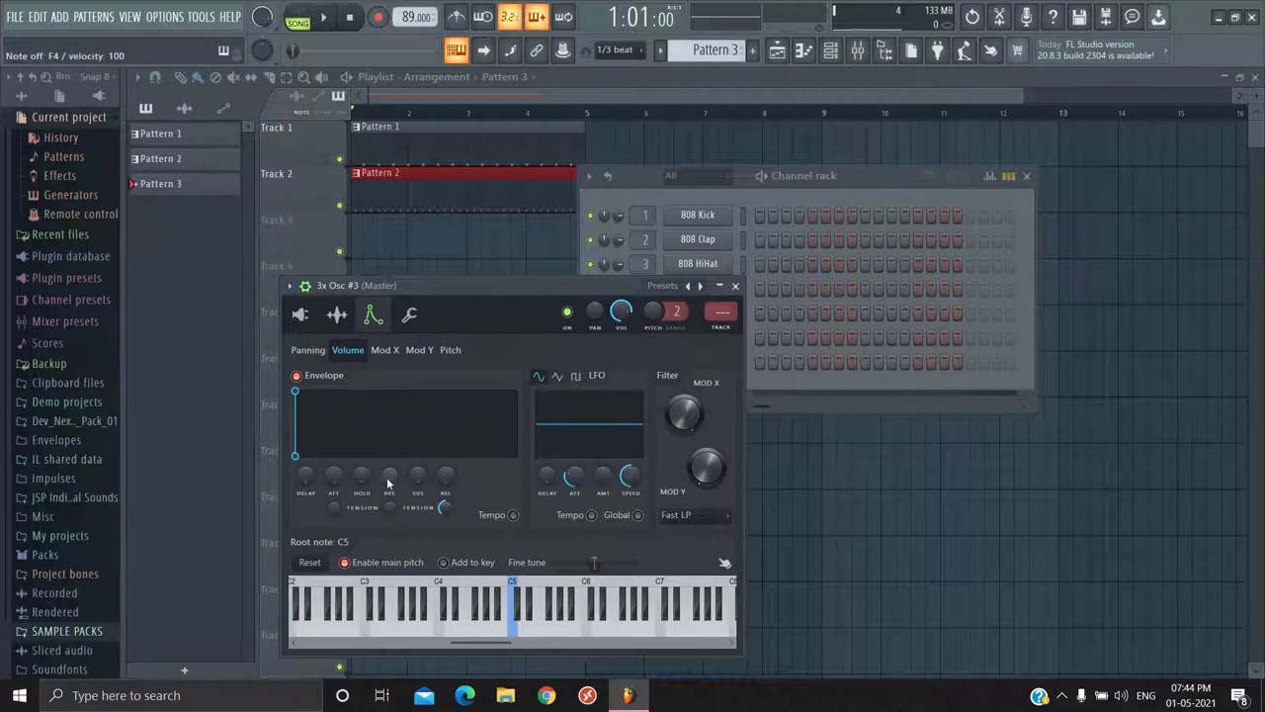
Step: Raise the volume envelope's decay and hold times slightly, auditioning the noise on F4
key("v")
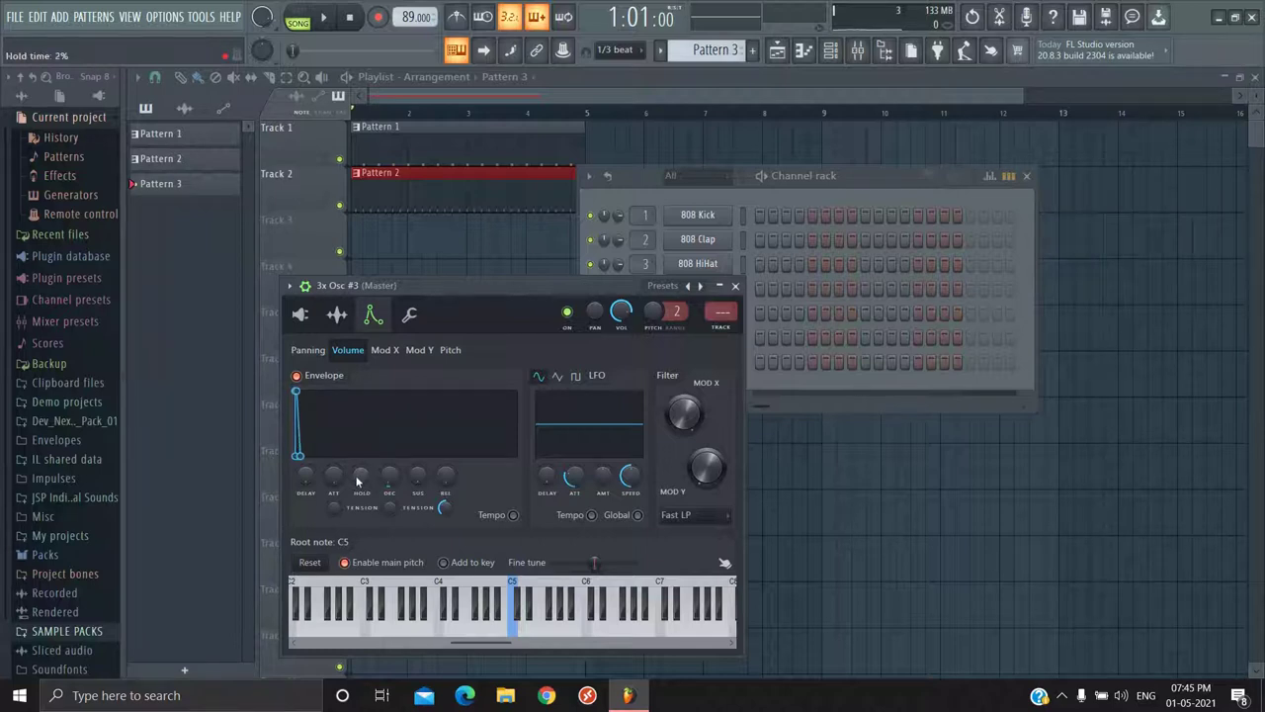
key("v")
key("v")
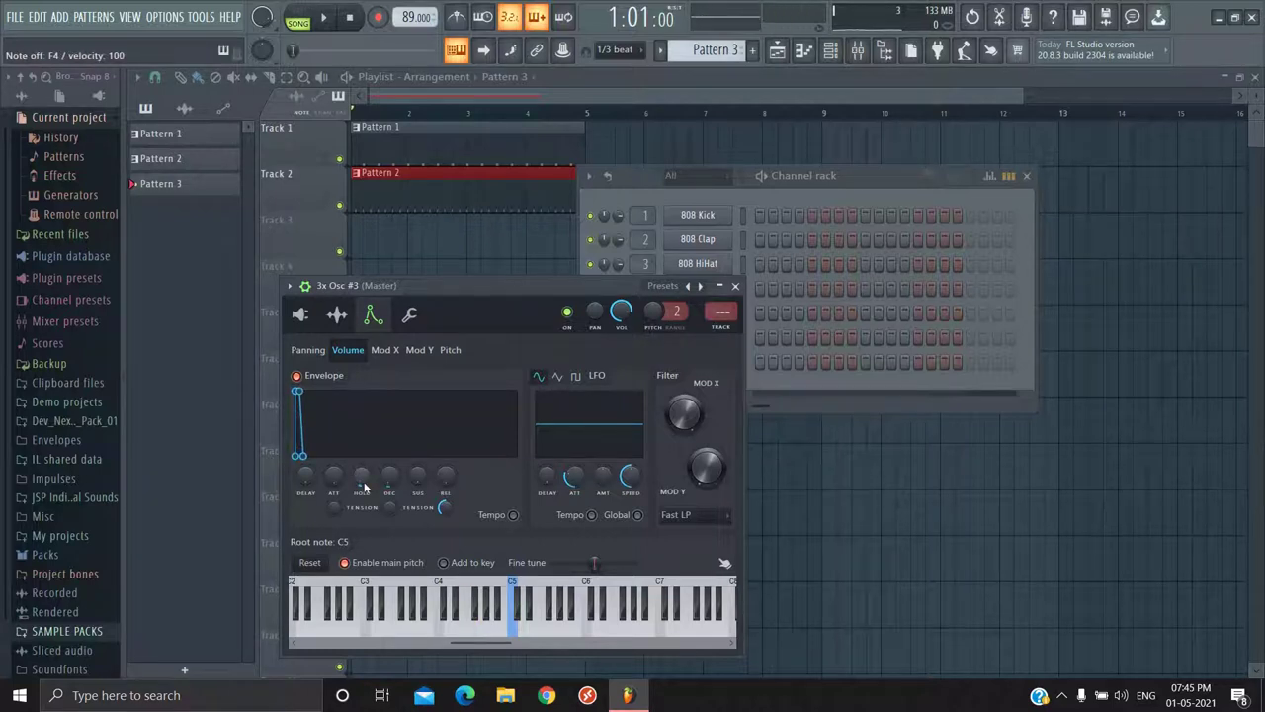
key("v")
Step: Adjust the volume envelope's decay tension while auditioning the noise on F4
left_click_drag(391, 508, 397, 469)
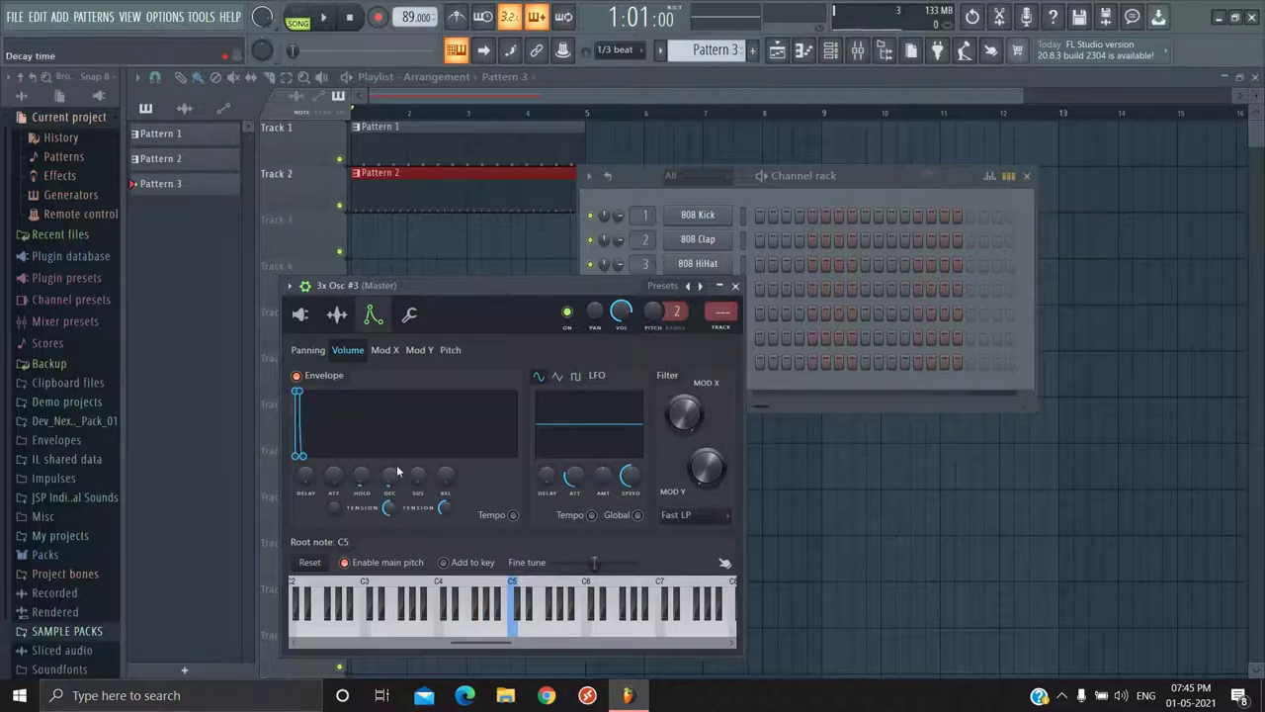
key("v")
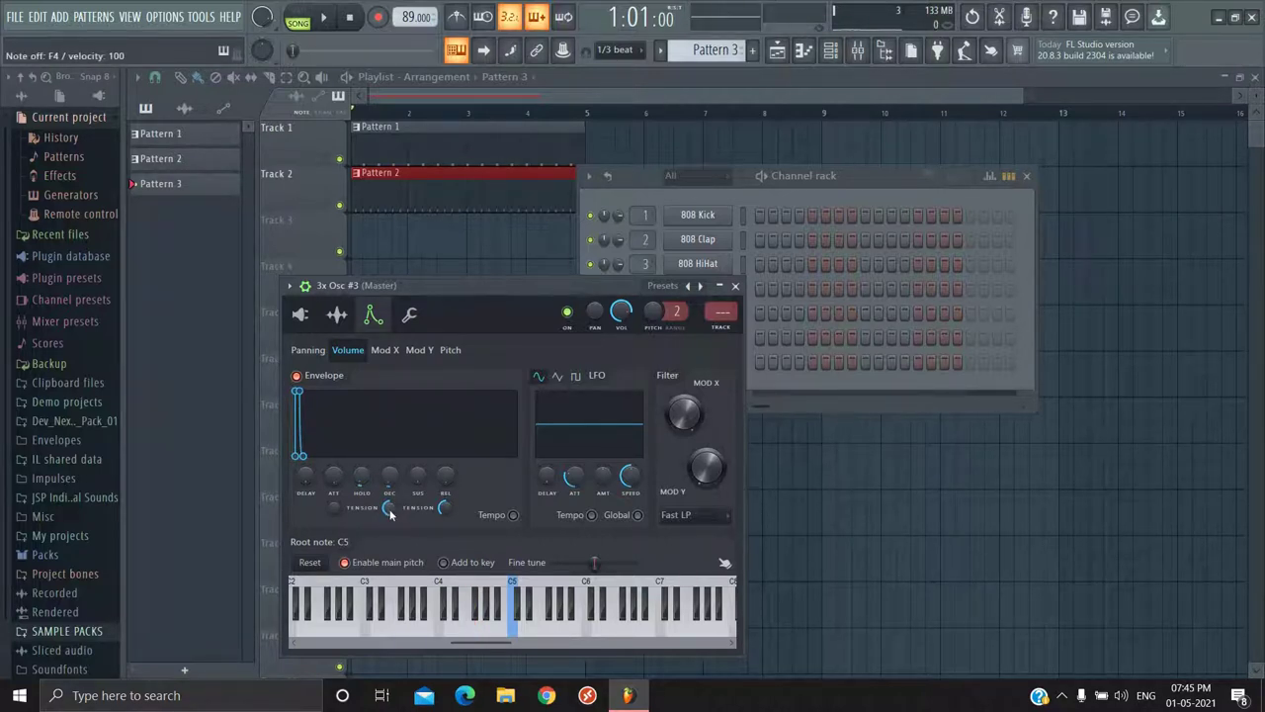
key("v")
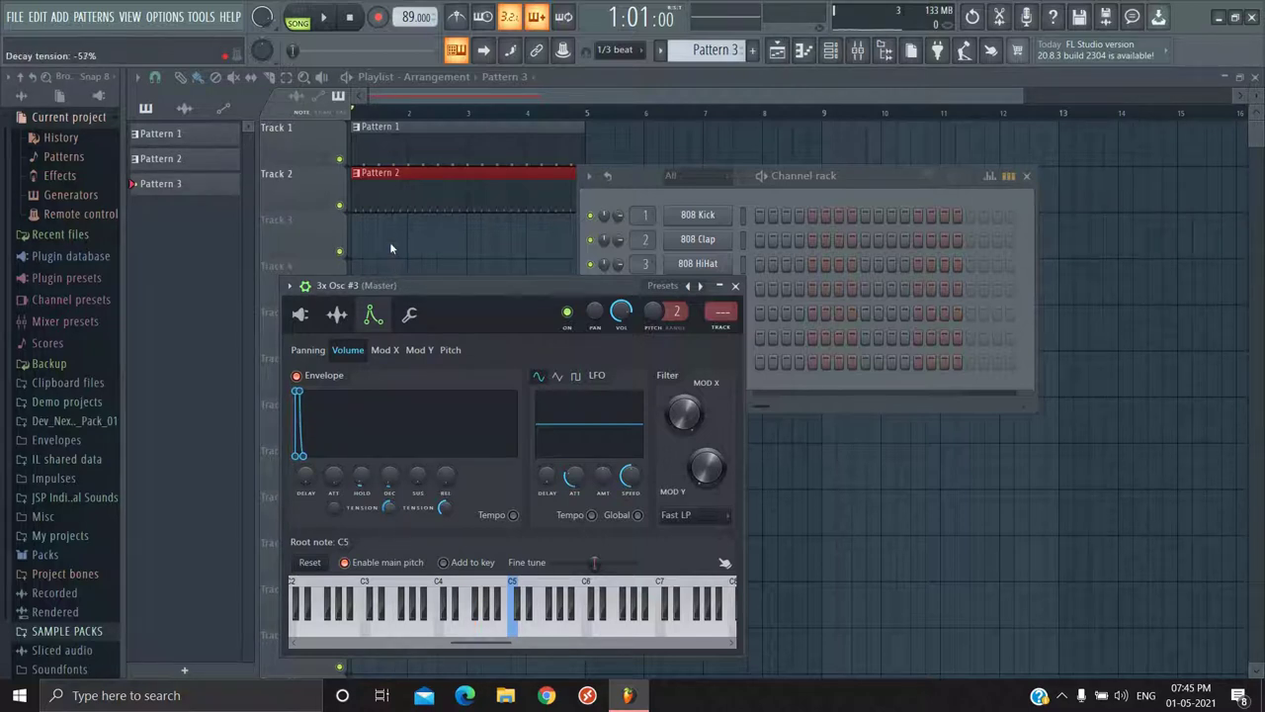
key("v")
key("v")
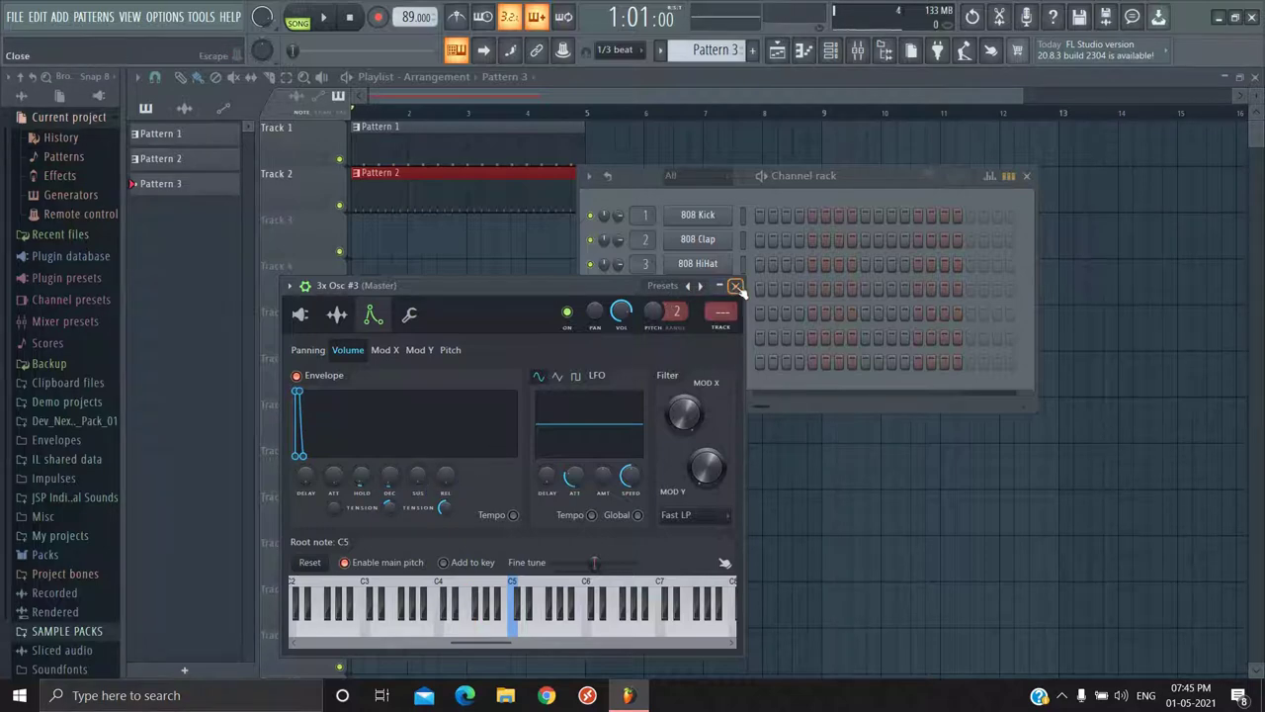
Step: Return to 3x Osc #3's oscillator settings, switch oscillator 2 to a triangle wave, and audition it on F4
left_click(723, 286)
left_click(698, 363)
left_click(305, 285)
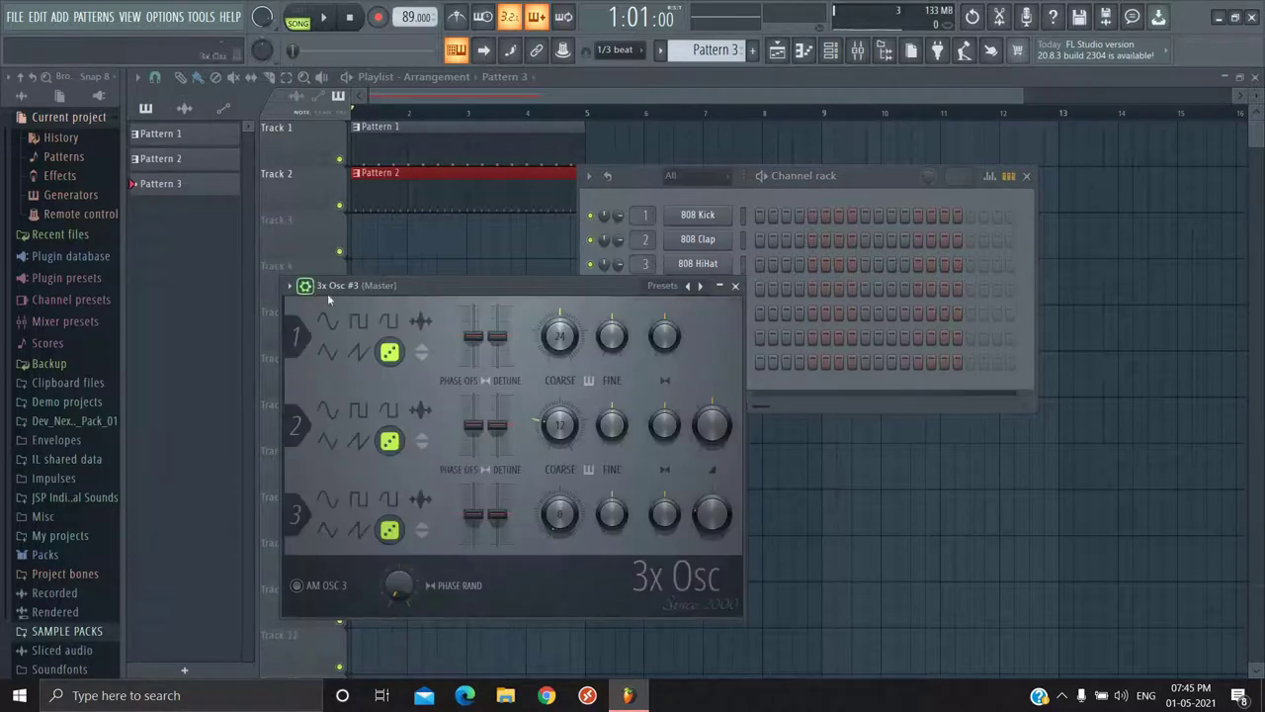
left_click(331, 443)
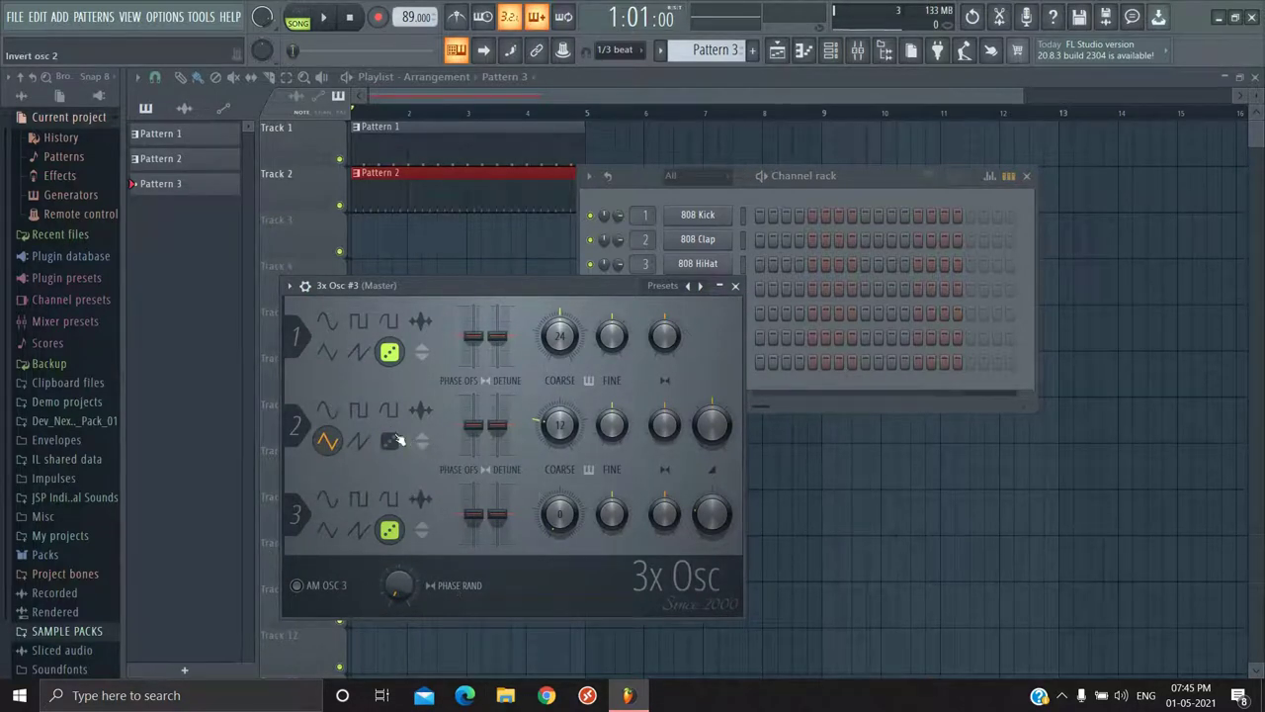
key("v")
key("v")
key("v")
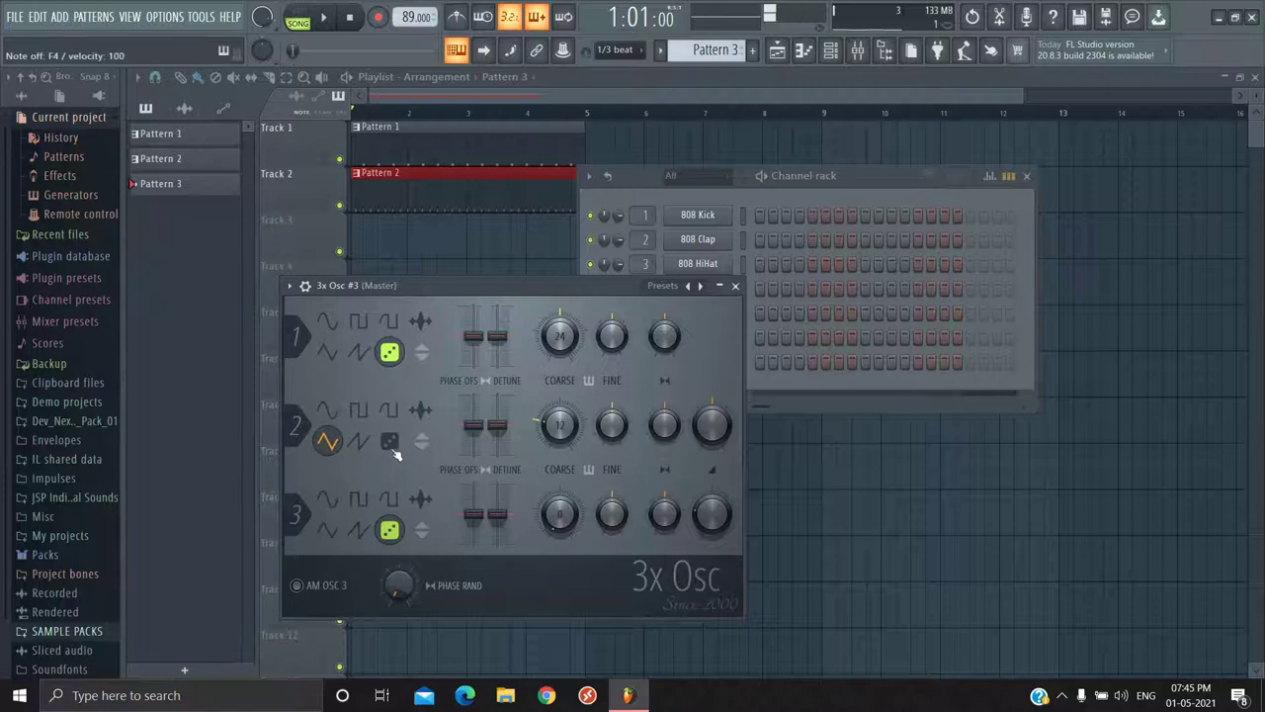
key("v")
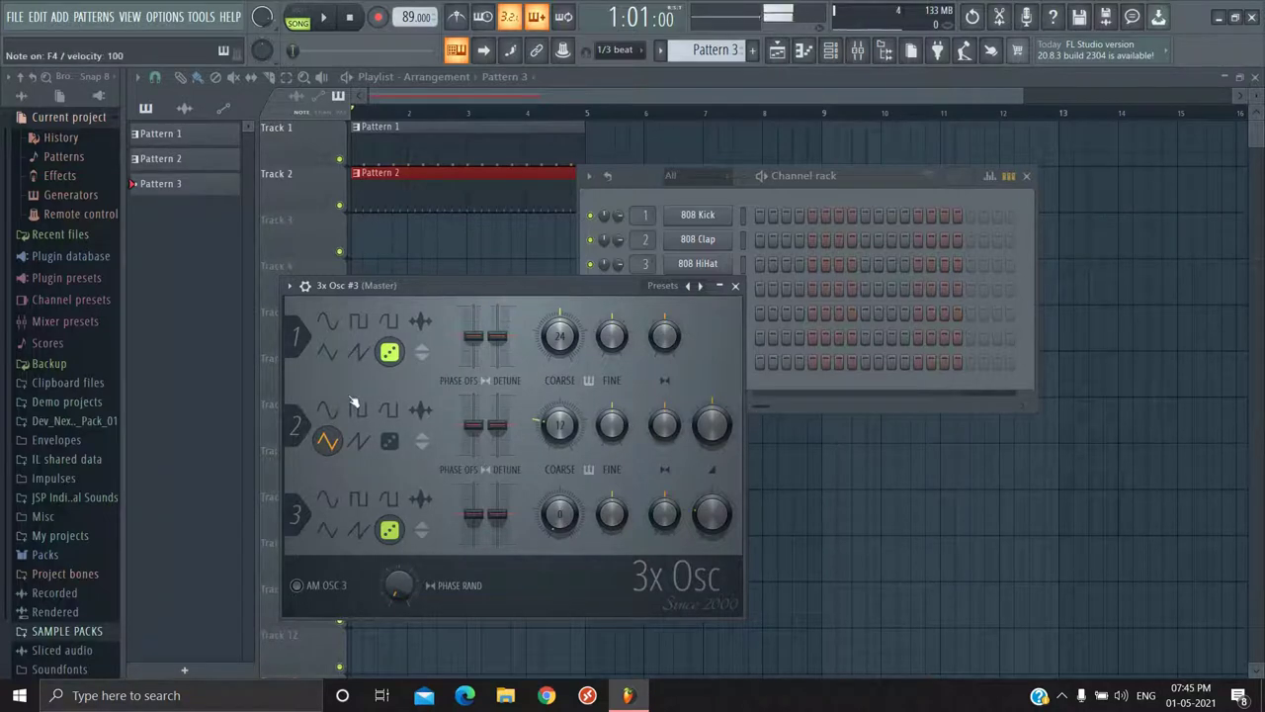
Step: Try square and sawtooth waves on oscillator 2 and go back to the triangle wave
left_click(359, 410)
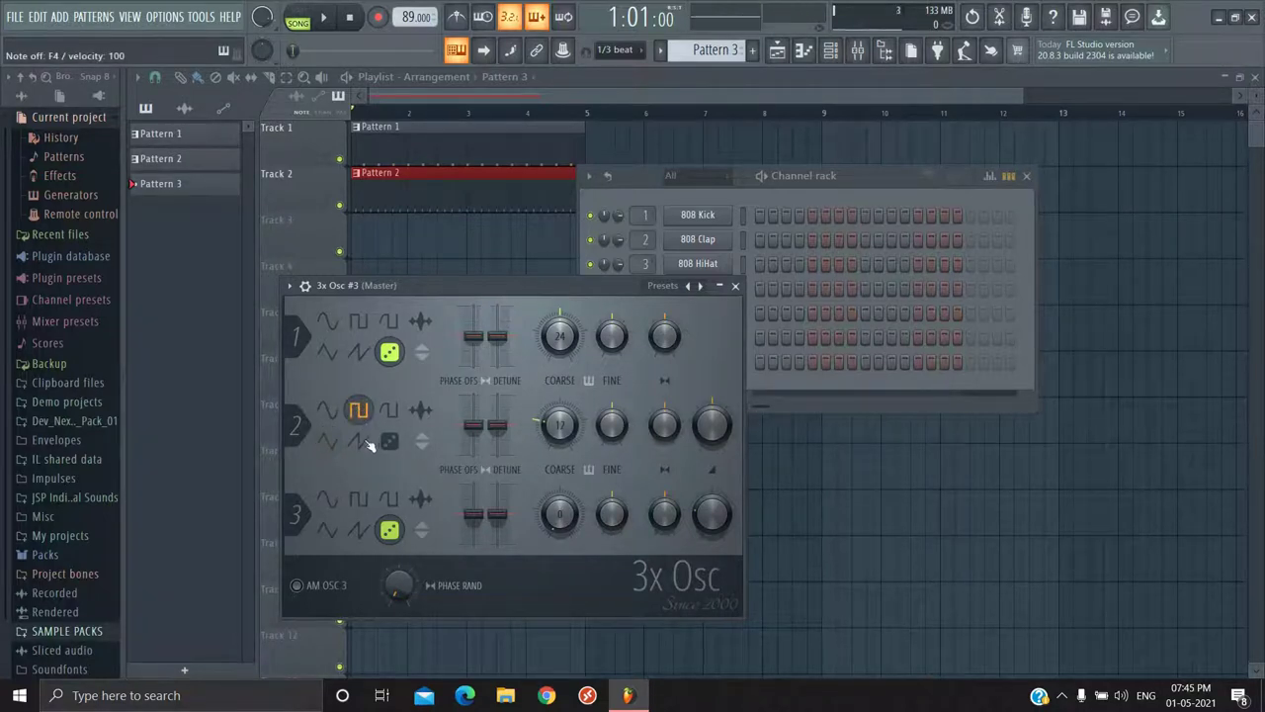
left_click(359, 440)
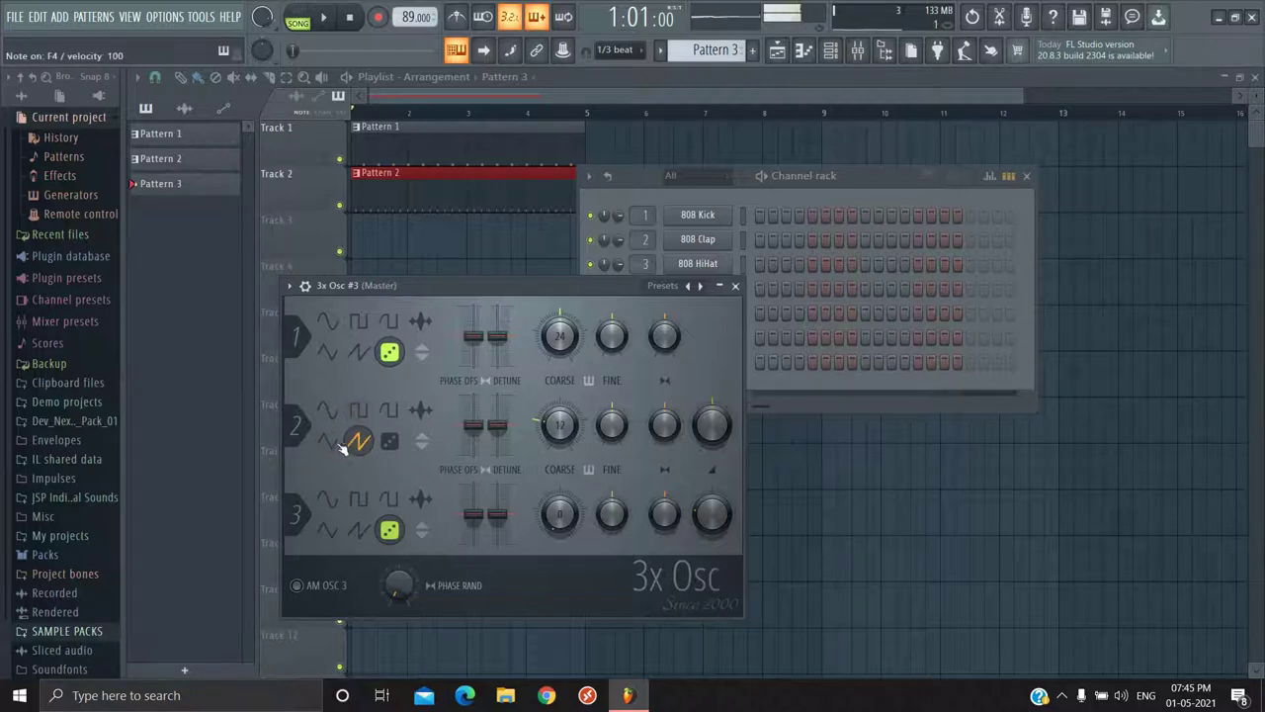
left_click(327, 441)
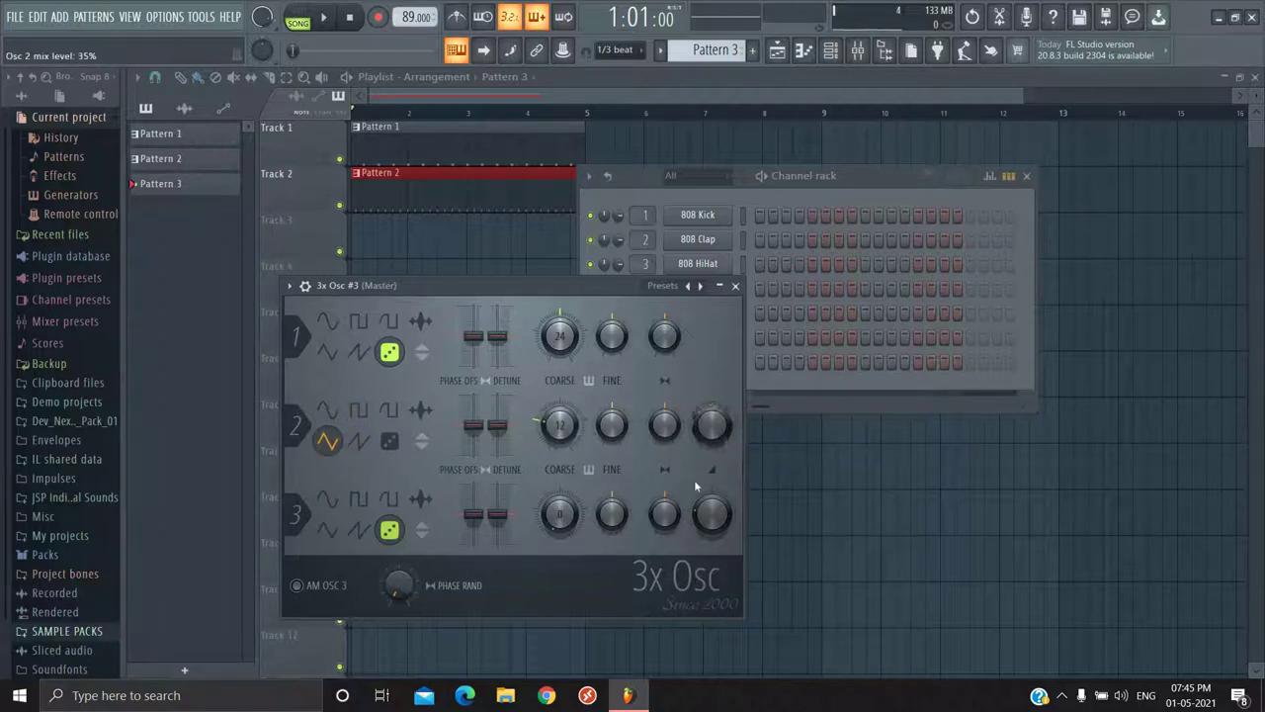
Step: Lower oscillator 2's mix level, try other waveforms before choosing a sine wave, audition it, and close 3x Osc #3
left_click_drag(664, 514, 713, 430)
key("v")
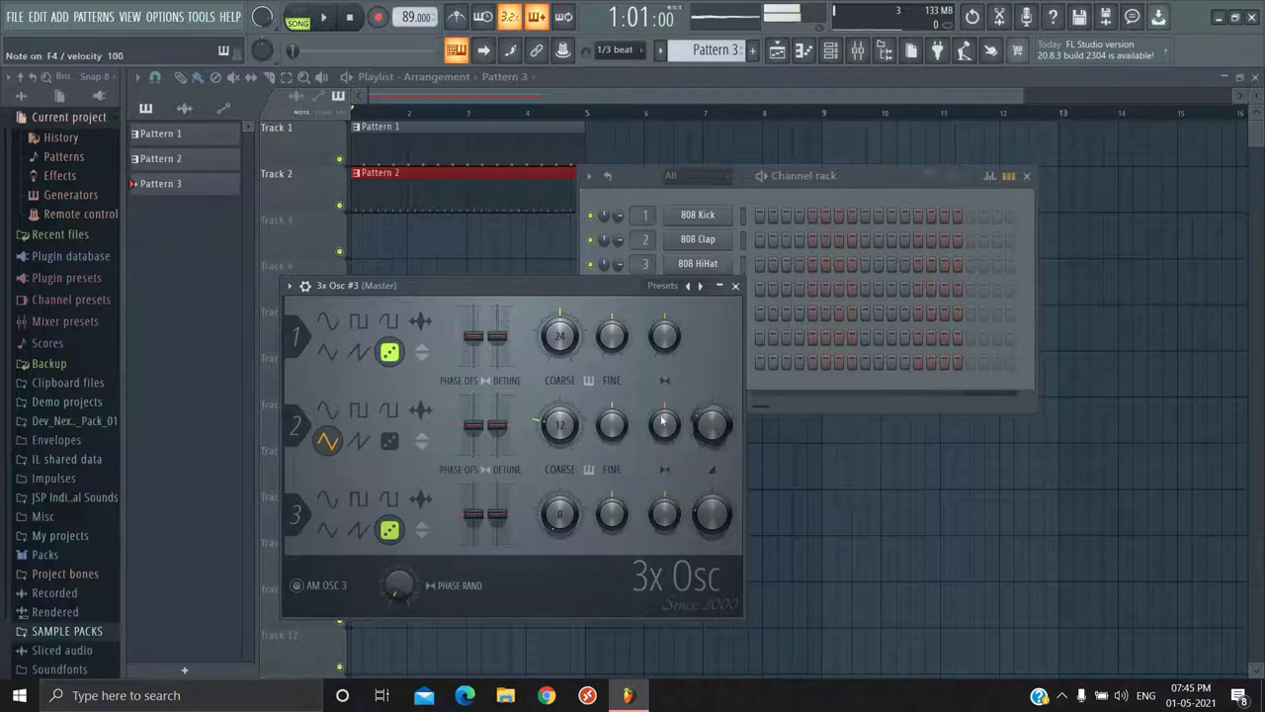
left_click(389, 411)
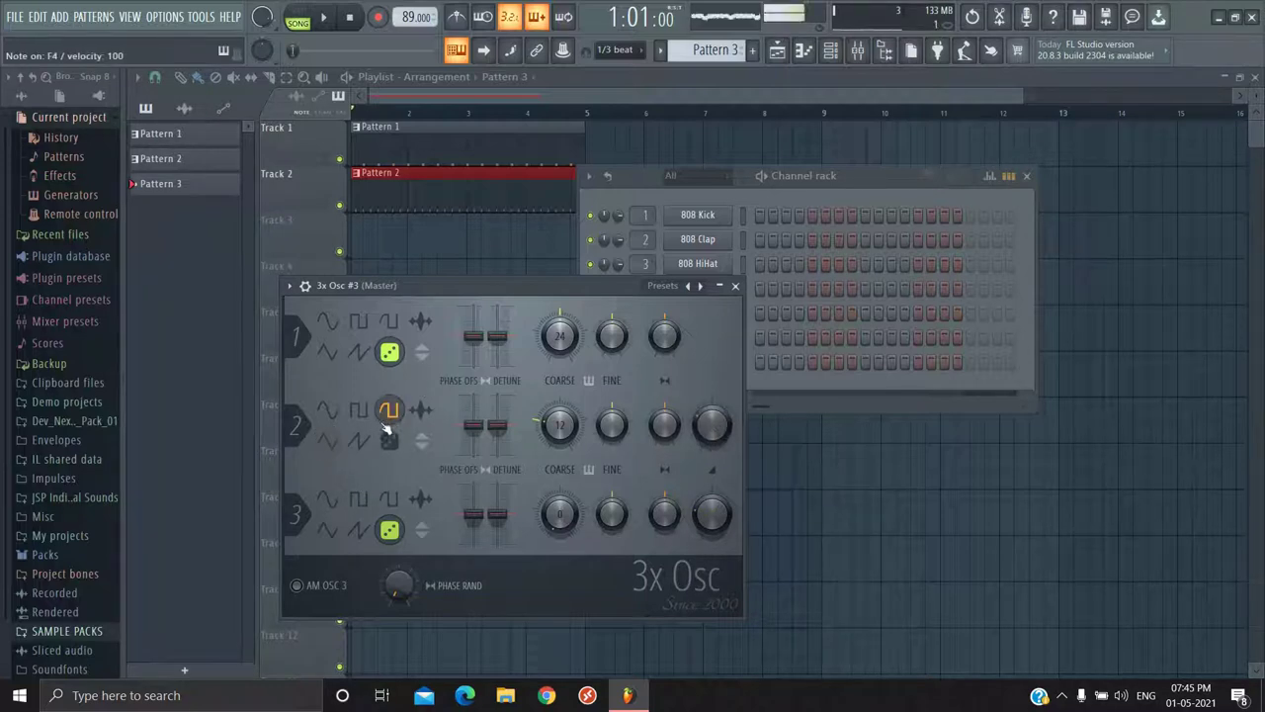
left_click(358, 411)
left_click(329, 411)
key("v")
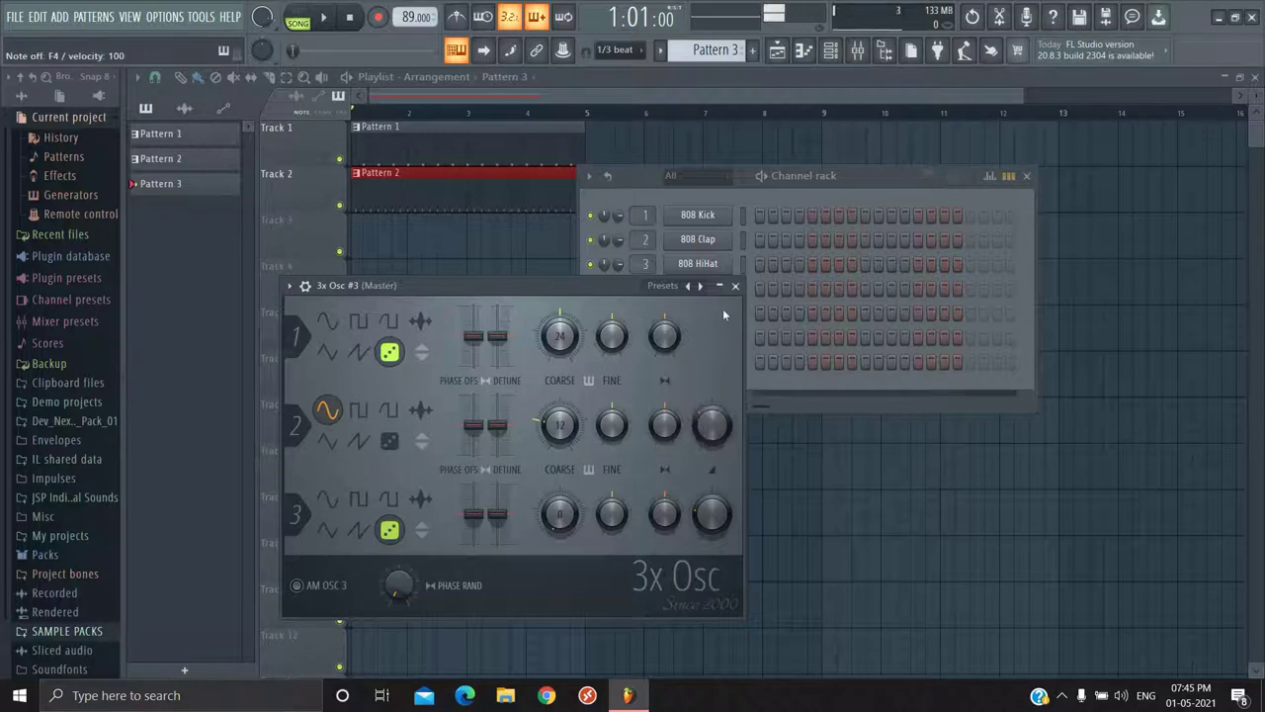
left_click(735, 287)
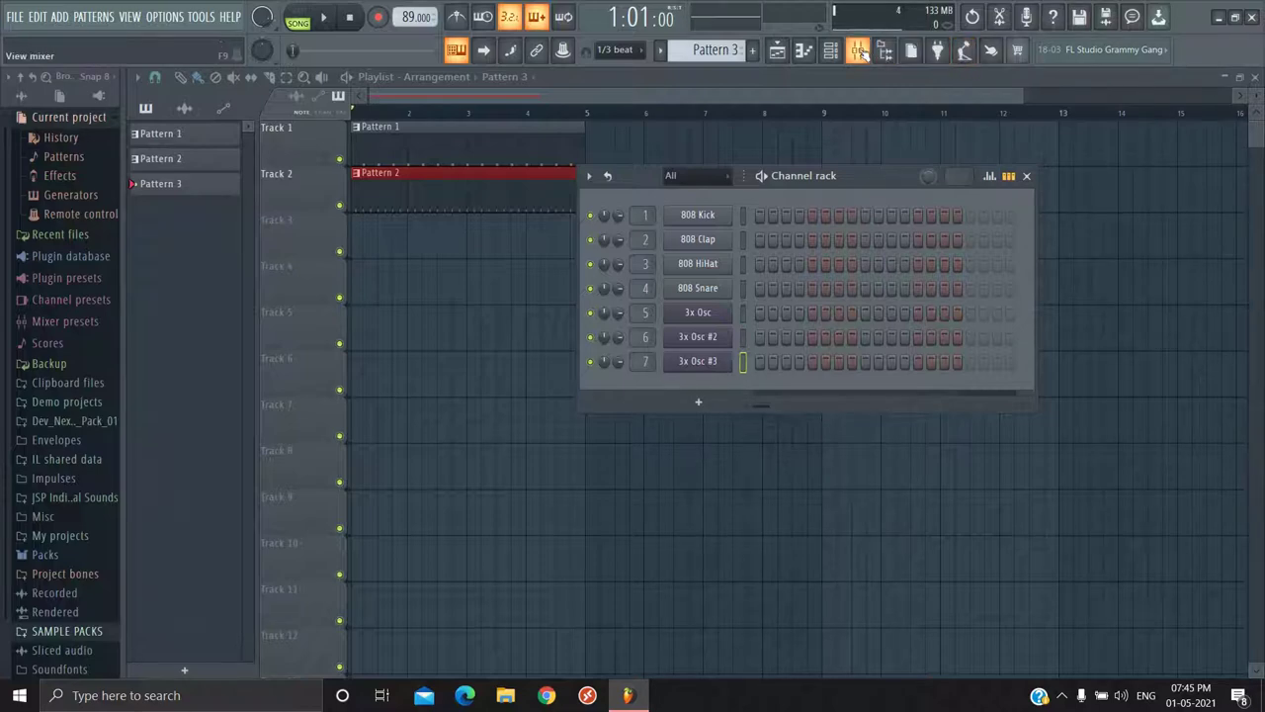
Step: Load Fruity Parametric EQ 2 into Slot 1 of mixer Insert 7
left_click(859, 51)
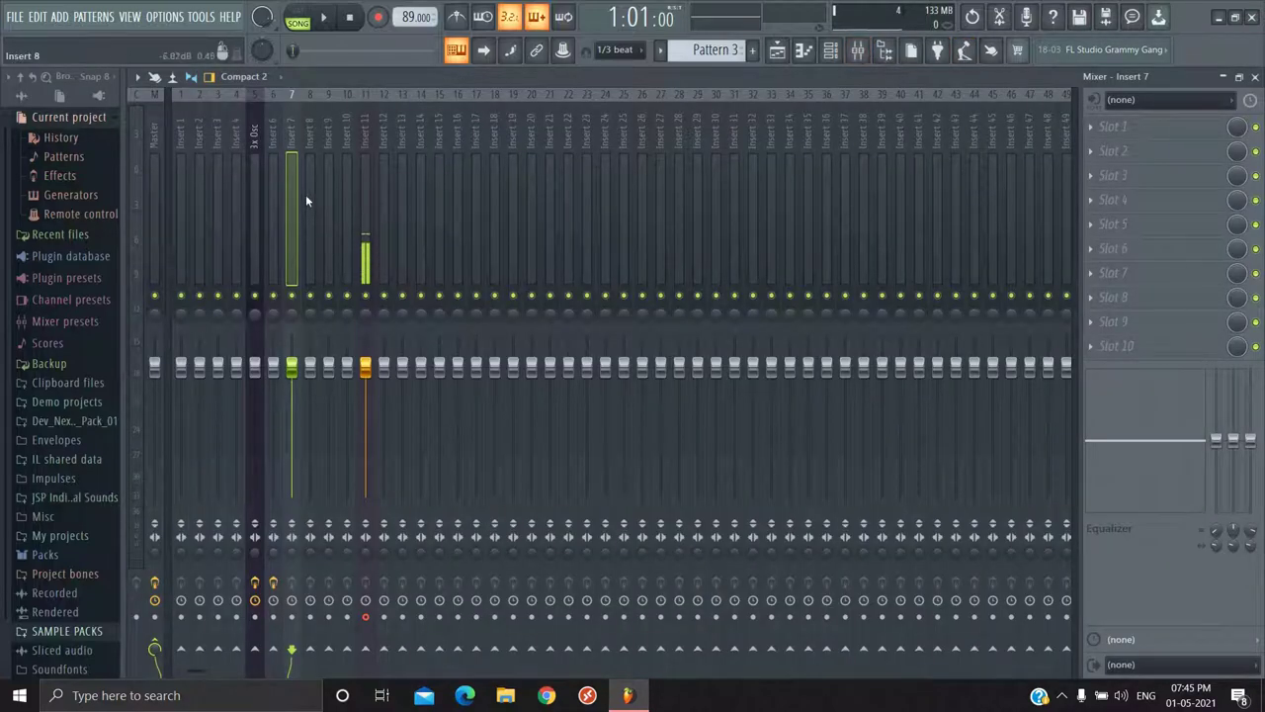
left_click(1099, 128)
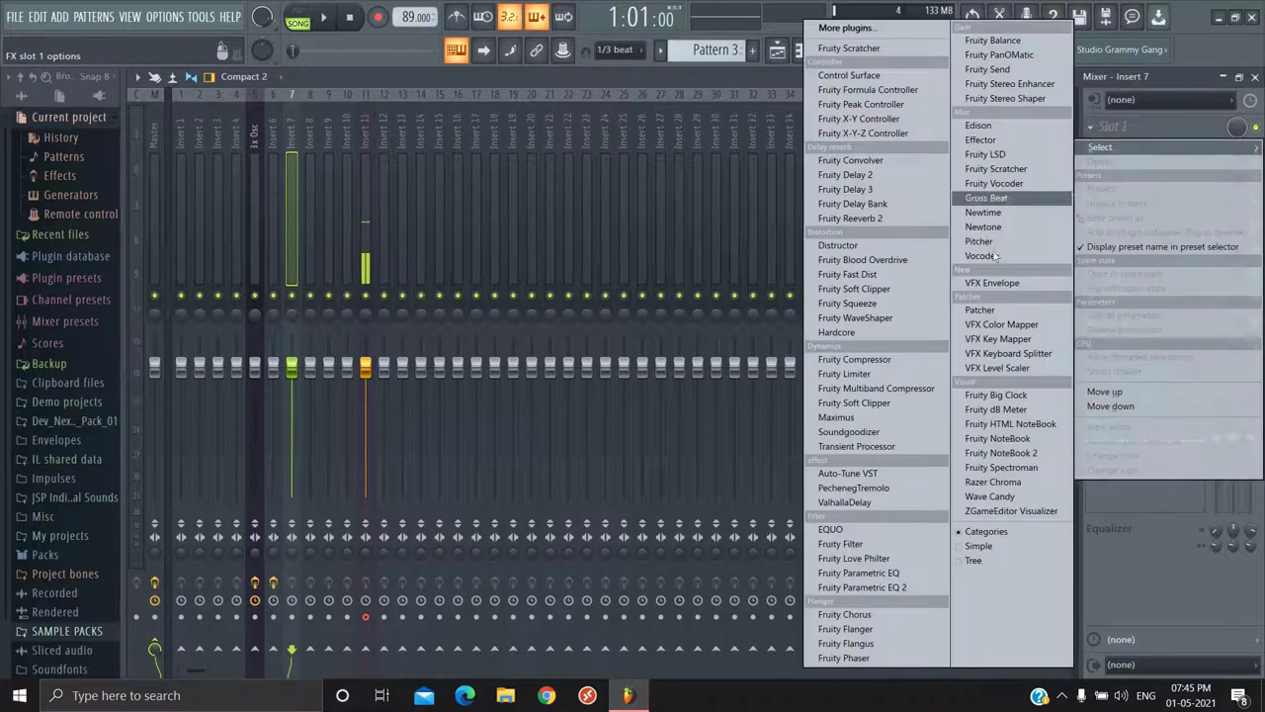
left_click(897, 591)
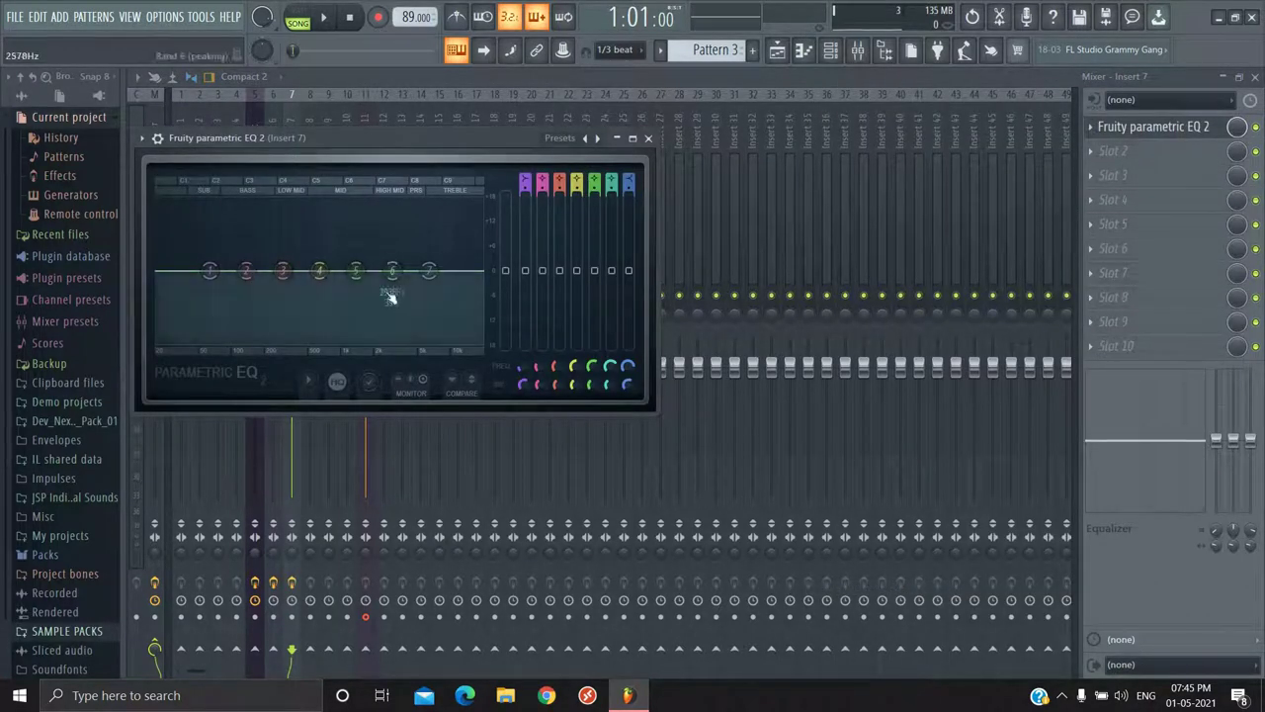
Step: Place Pattern 3 at bar 1 on Track 3 of the playlist
left_click(778, 52)
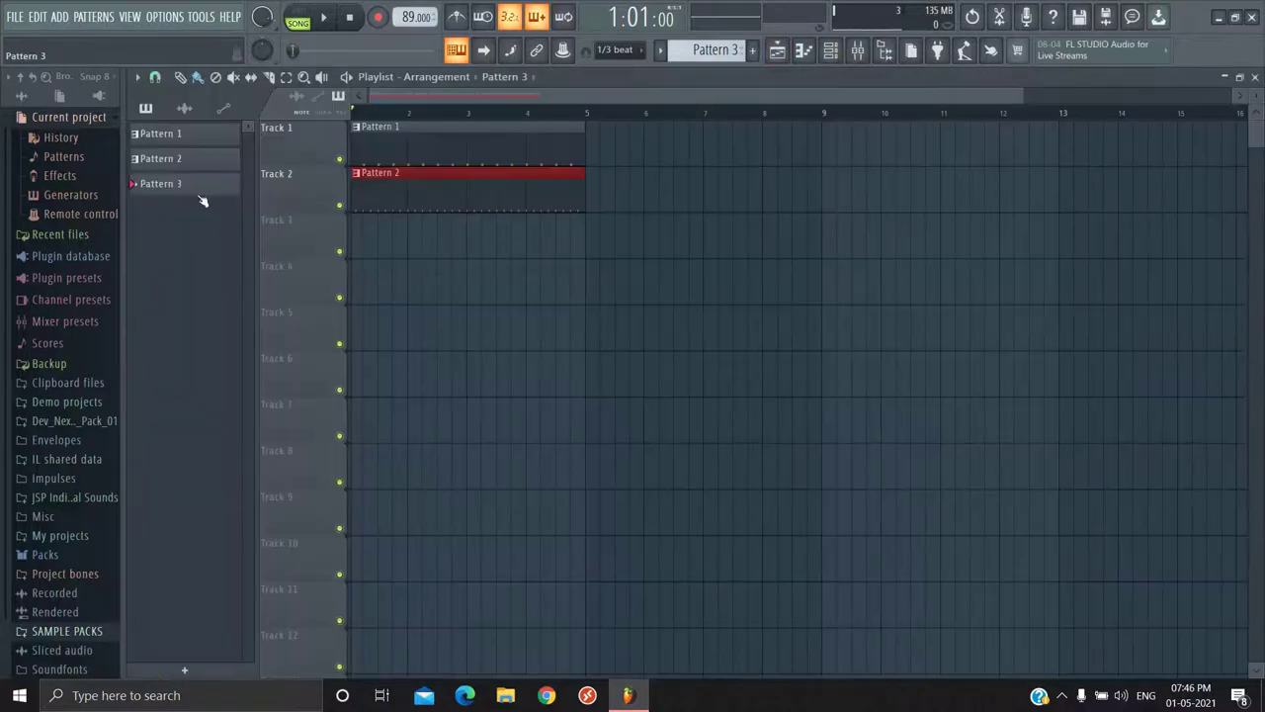
left_click_drag(201, 201, 401, 242)
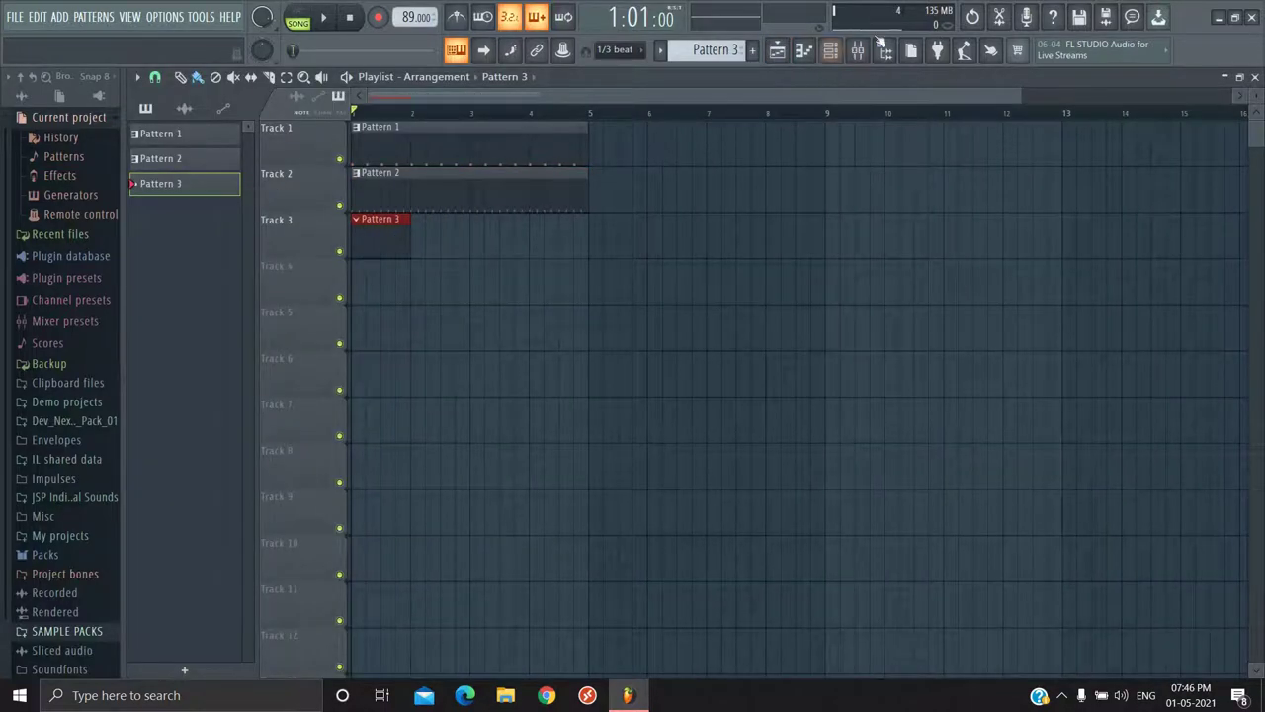
Step: Open 3x Osc #3 in the piano roll and place C5 notes on beats 2 and 4 of bars 1 and 2
left_click(884, 48)
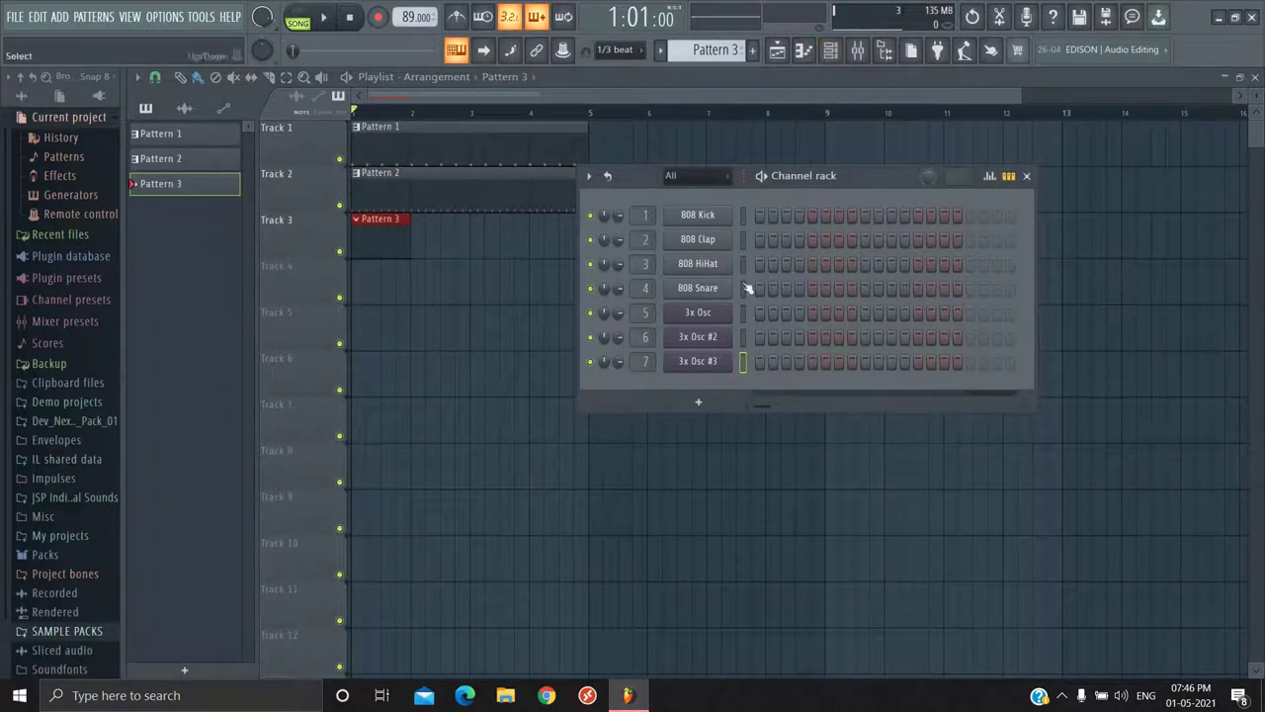
right_click(712, 364)
left_click(773, 361)
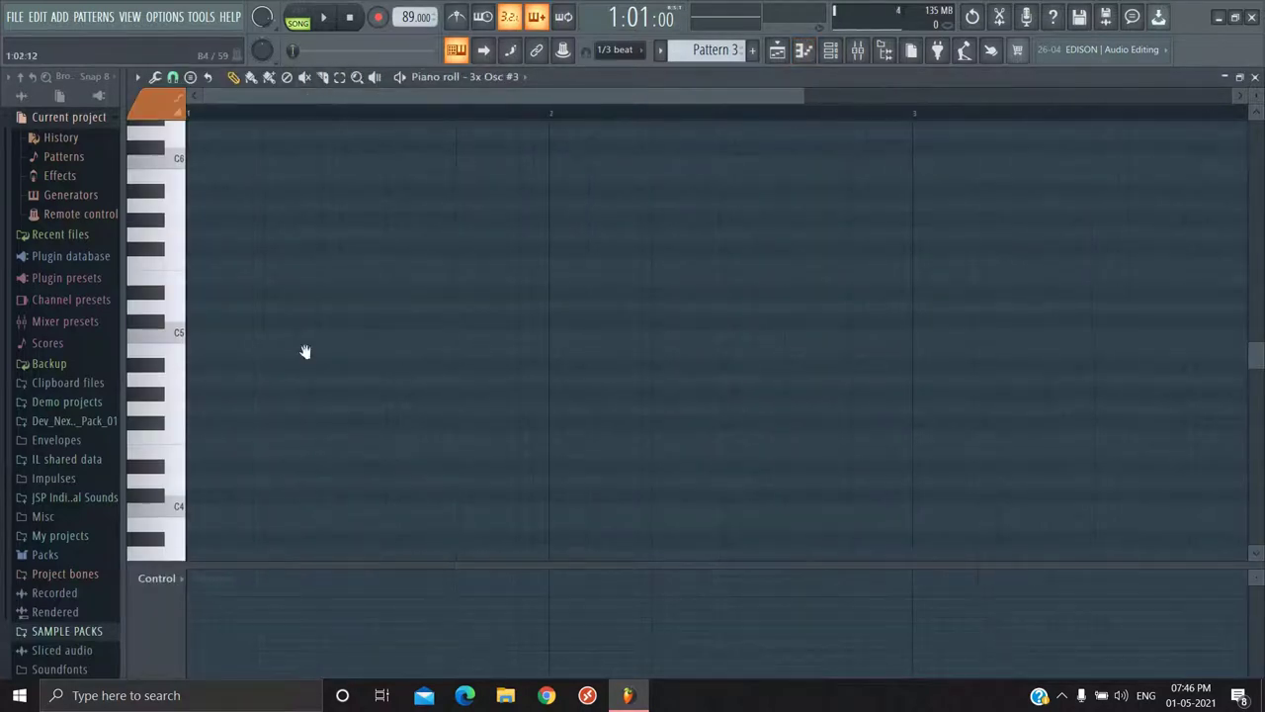
left_click(279, 332)
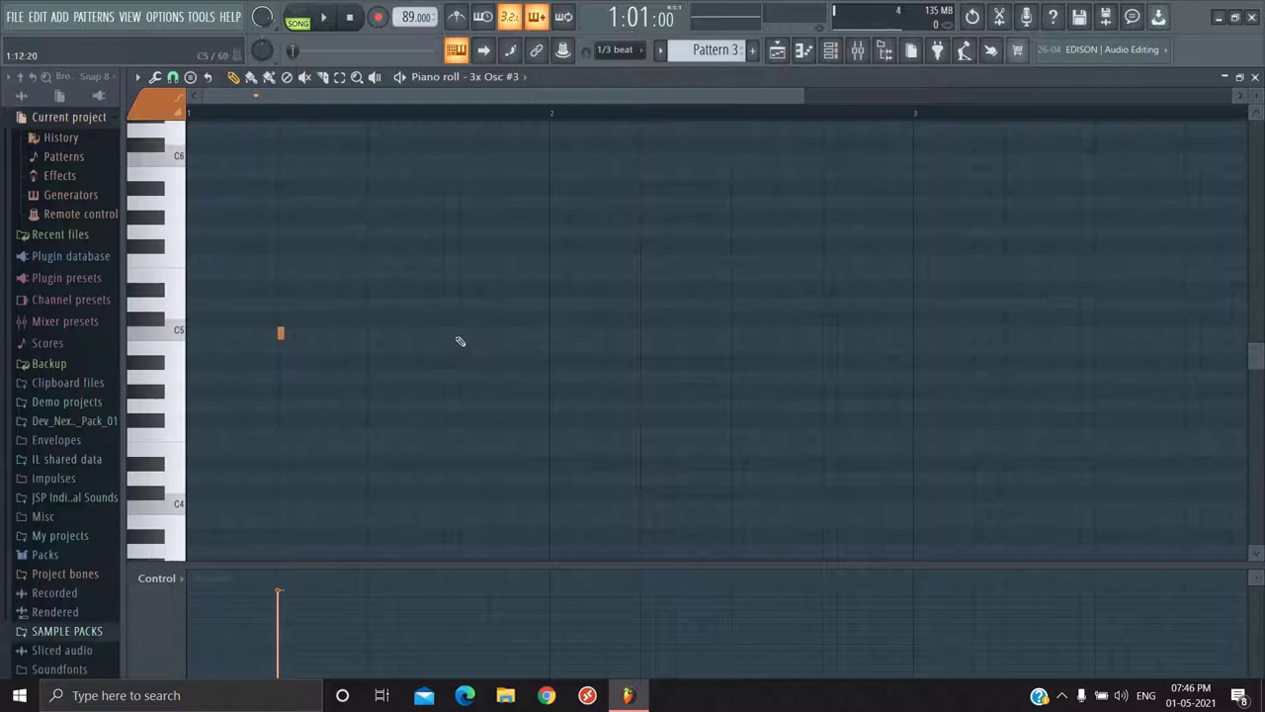
left_click(461, 333)
left_click(643, 333)
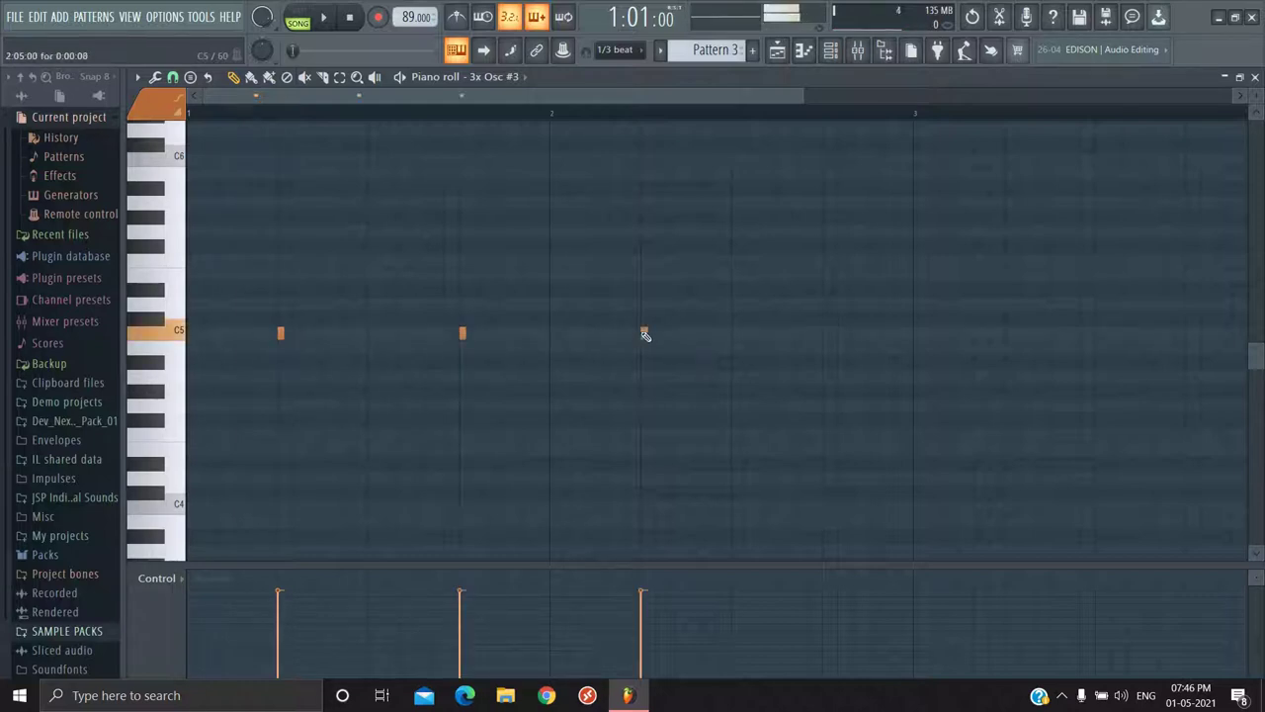
left_click(827, 334)
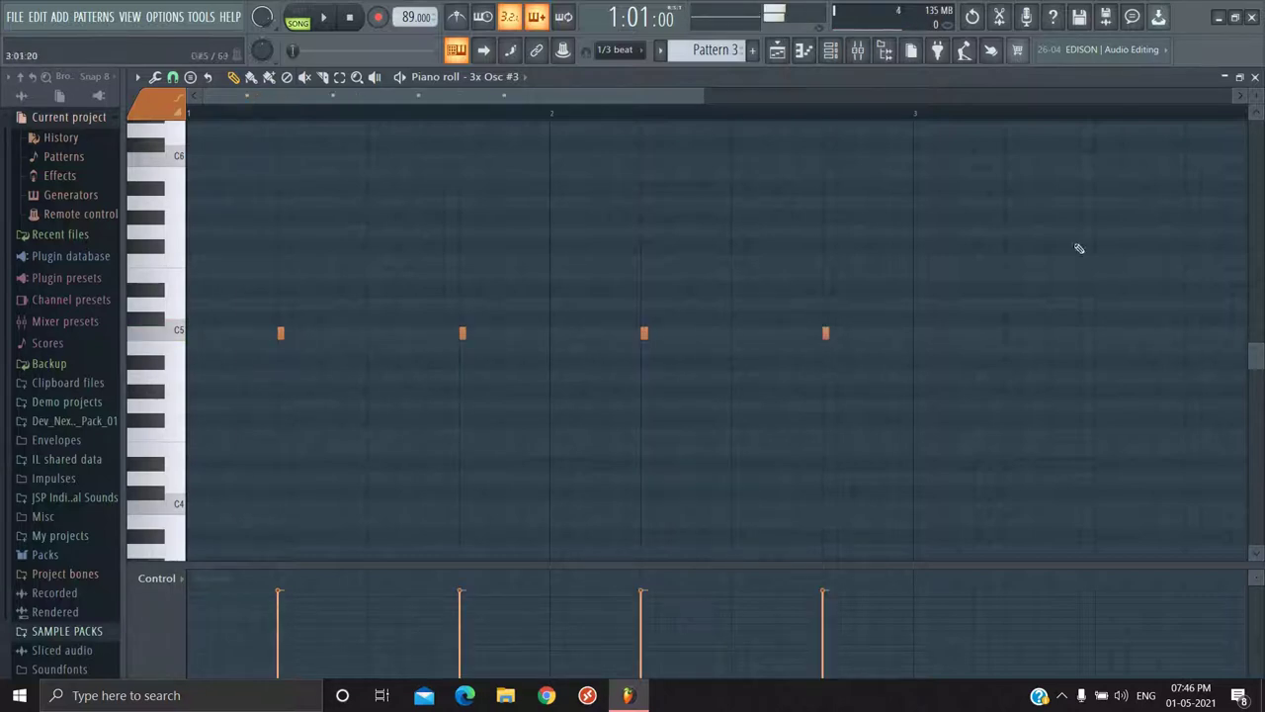
Step: While auditioning Pattern 3 alone, boost band 5 near 2000 Hz and band 3 by about 14.2 dB at 233 Hz in Insert 7's Fruity Parametric EQ 2
left_click(857, 50)
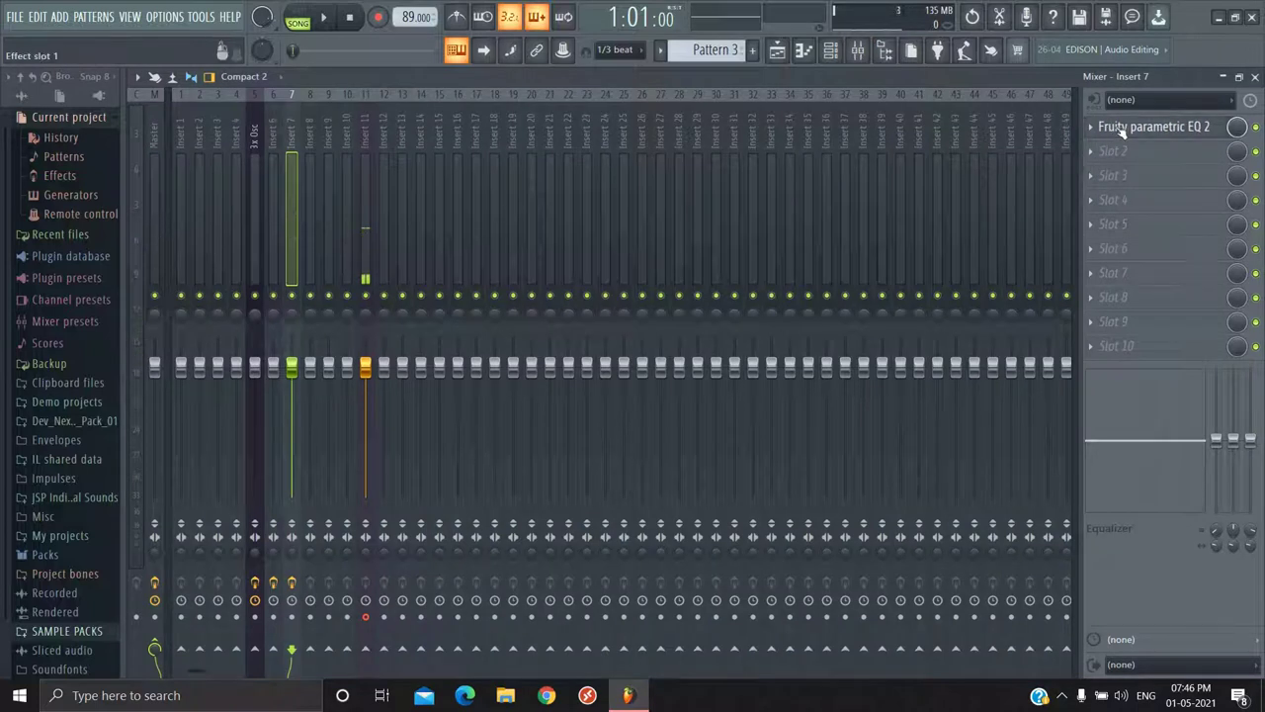
left_click(297, 18)
left_click(323, 17)
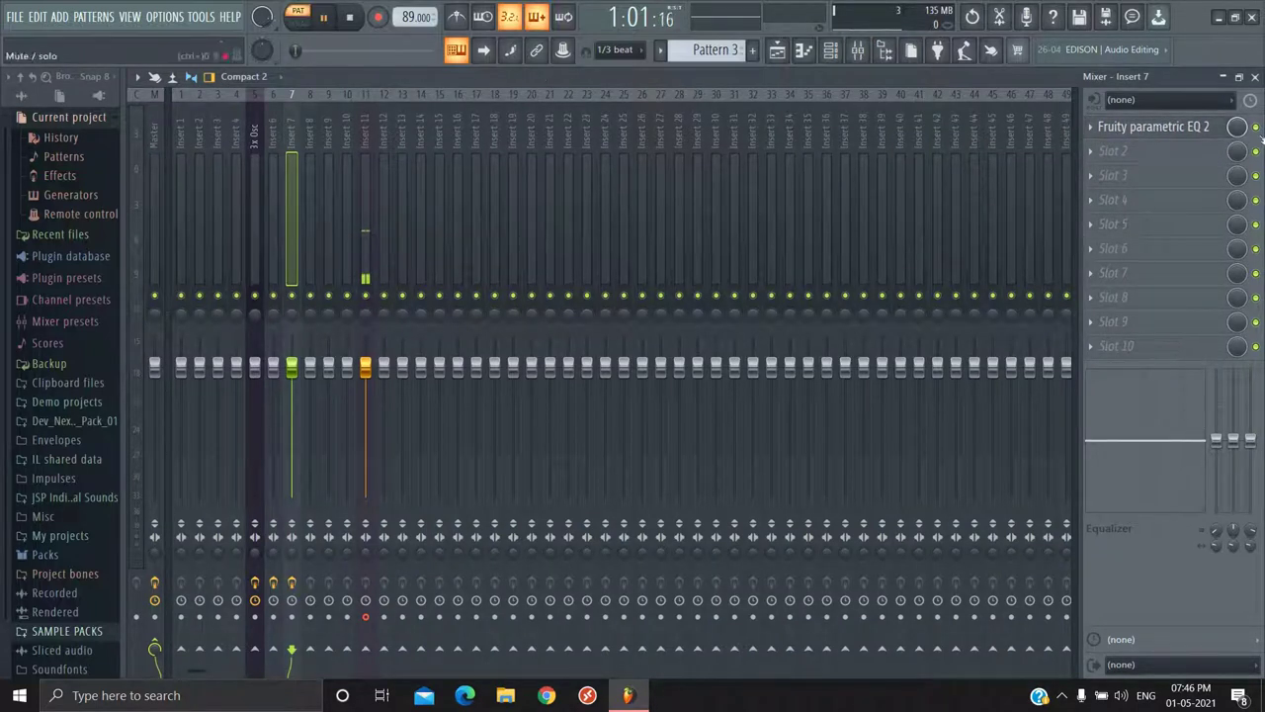
left_click(1117, 131)
left_click_drag(343, 263, 368, 216)
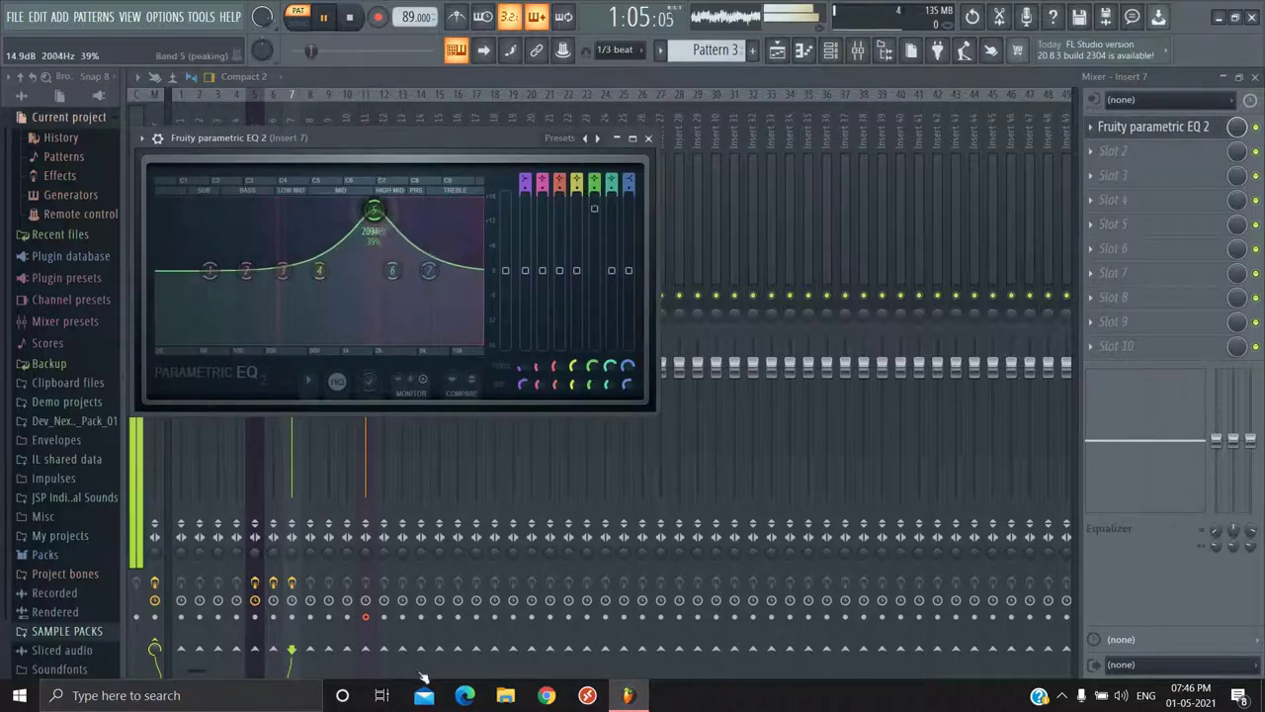
left_click_drag(283, 270, 280, 230)
left_click_drag(287, 82, 260, 22)
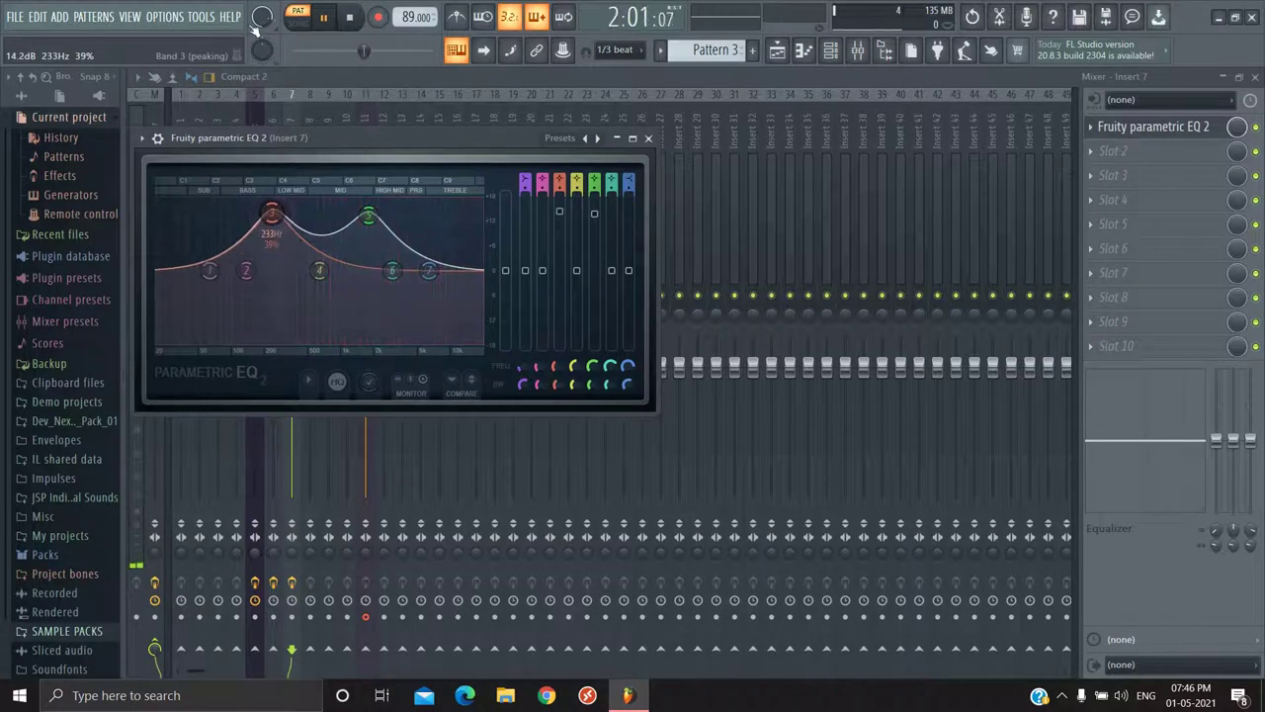
key("space")
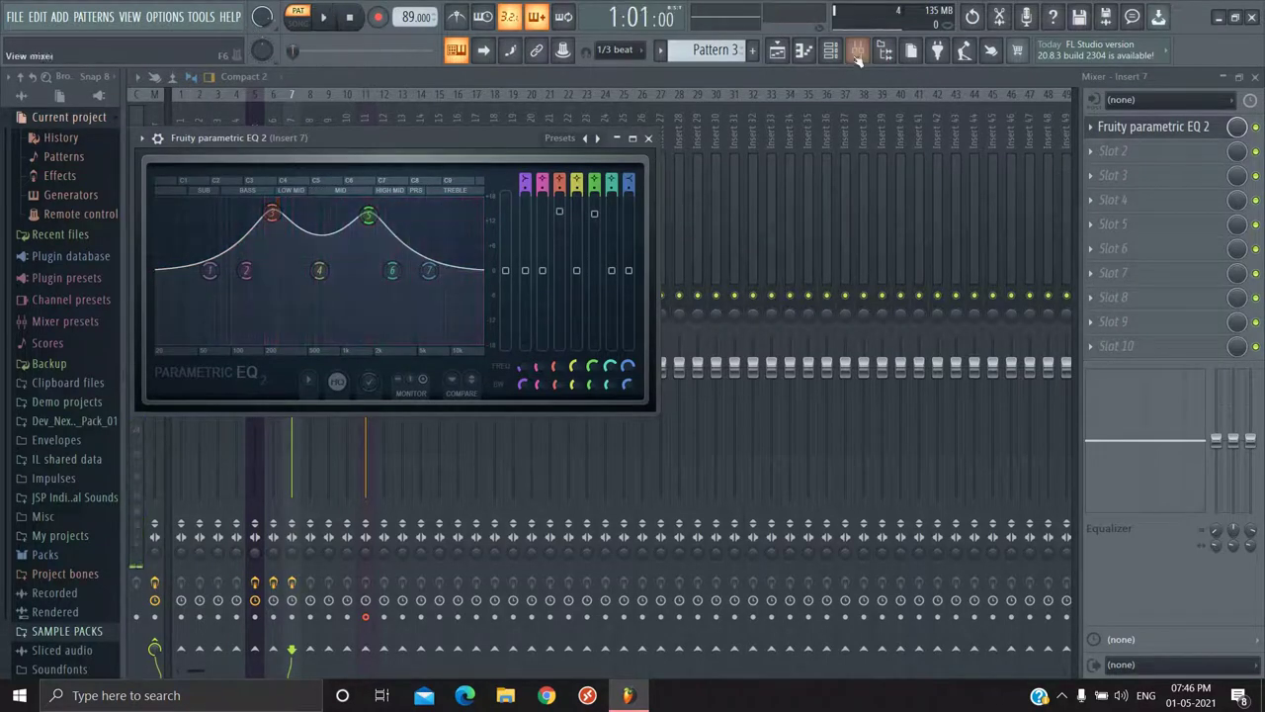
Step: Open 3x Osc #3, check its volume envelope, adjust oscillator 2's mix level to about 15% during playback, and close the synth
left_click(778, 52)
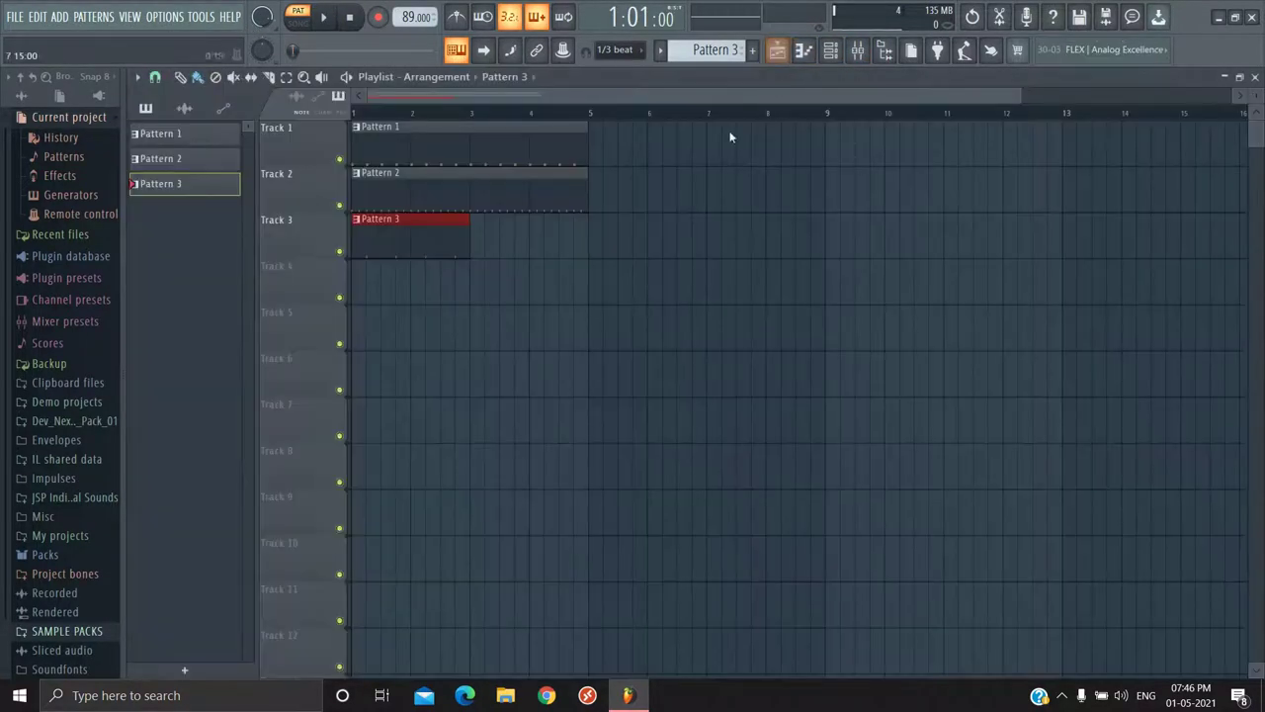
left_click(832, 50)
left_click(697, 361)
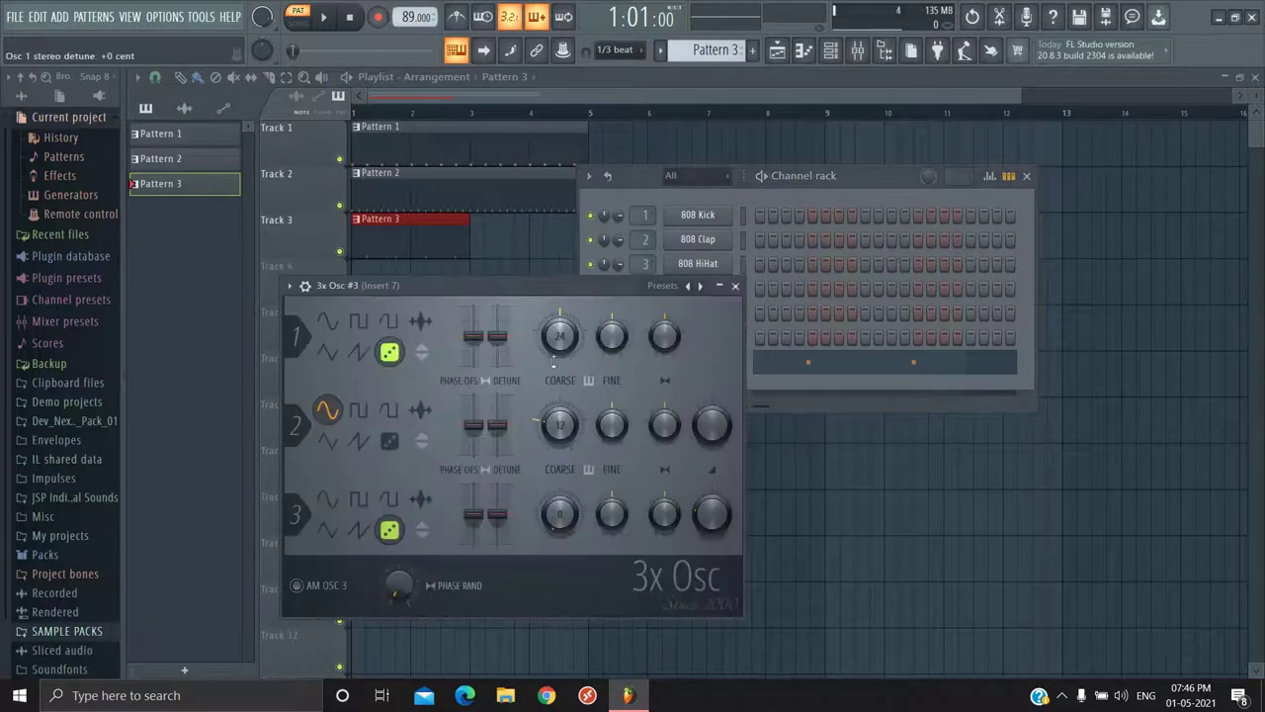
left_click(306, 285)
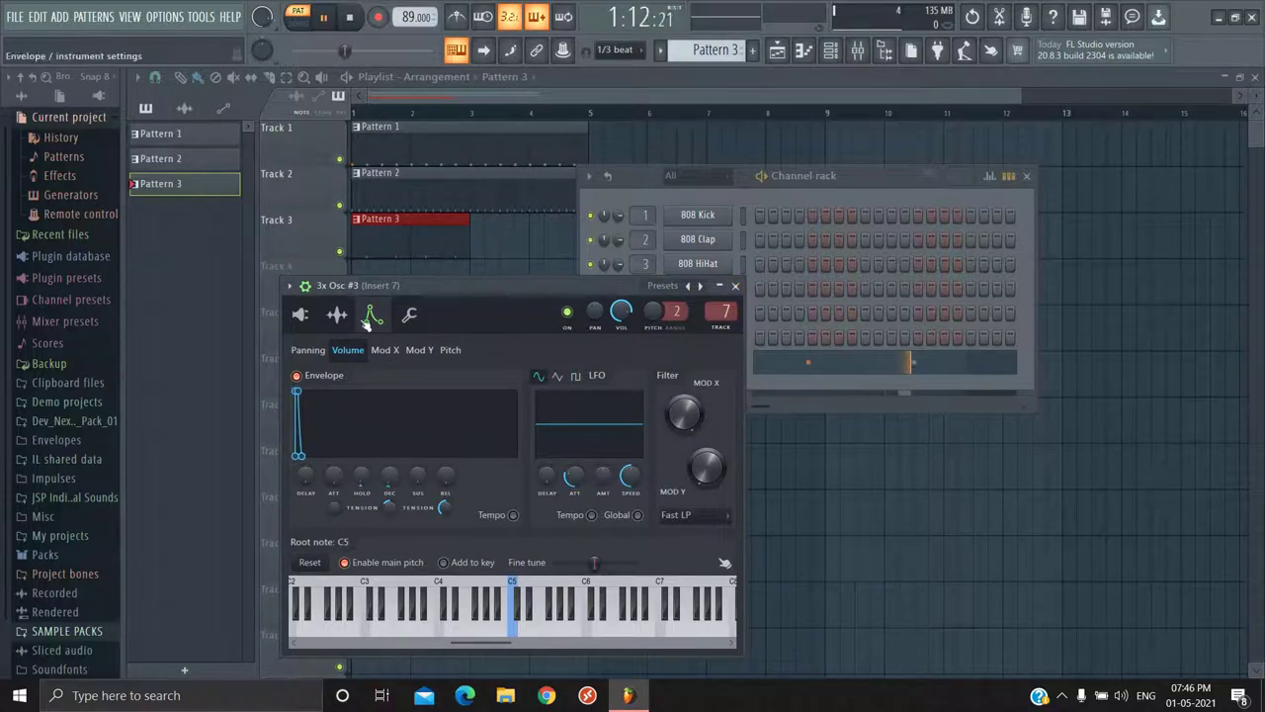
left_click(305, 285)
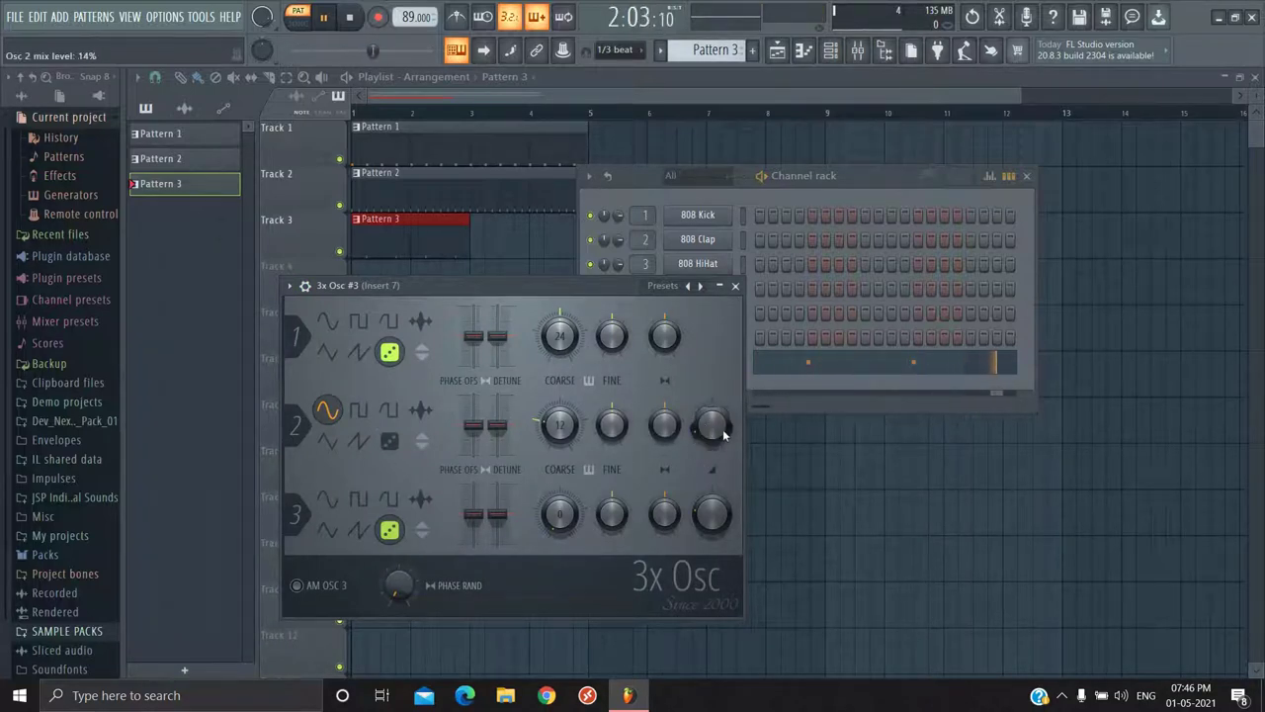
scroll(714, 427, "down", 3)
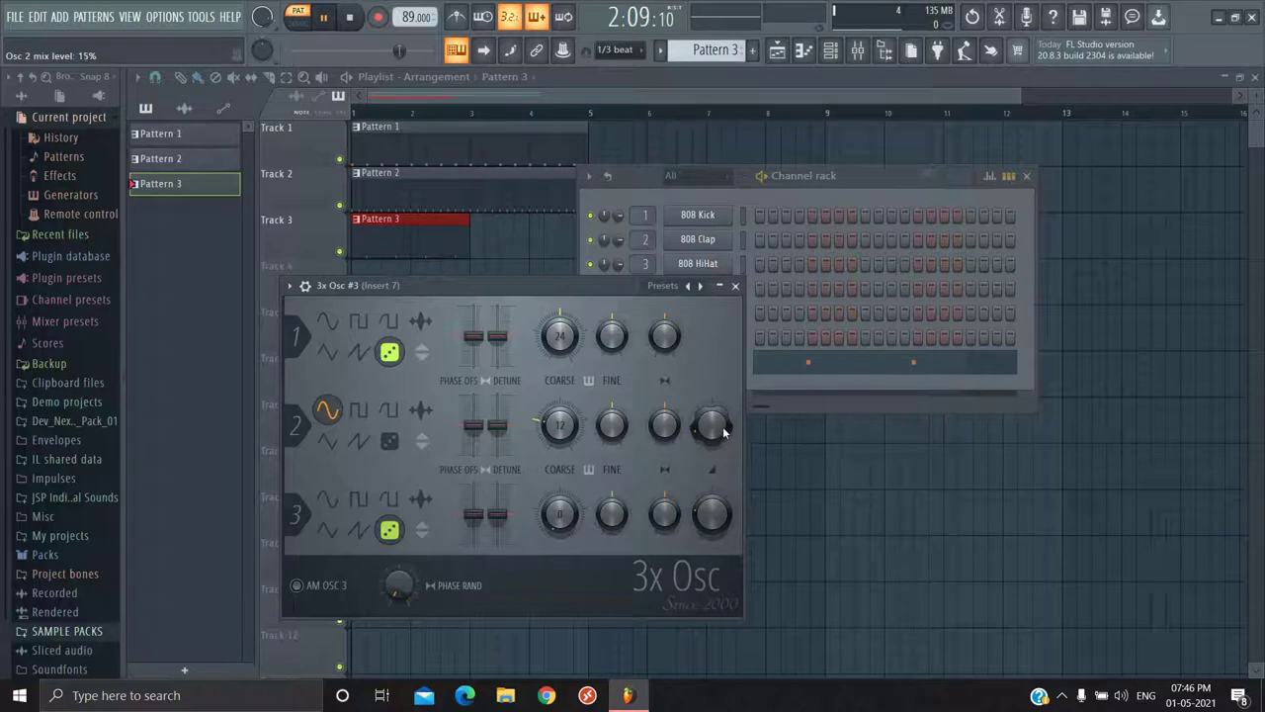
left_click(734, 286)
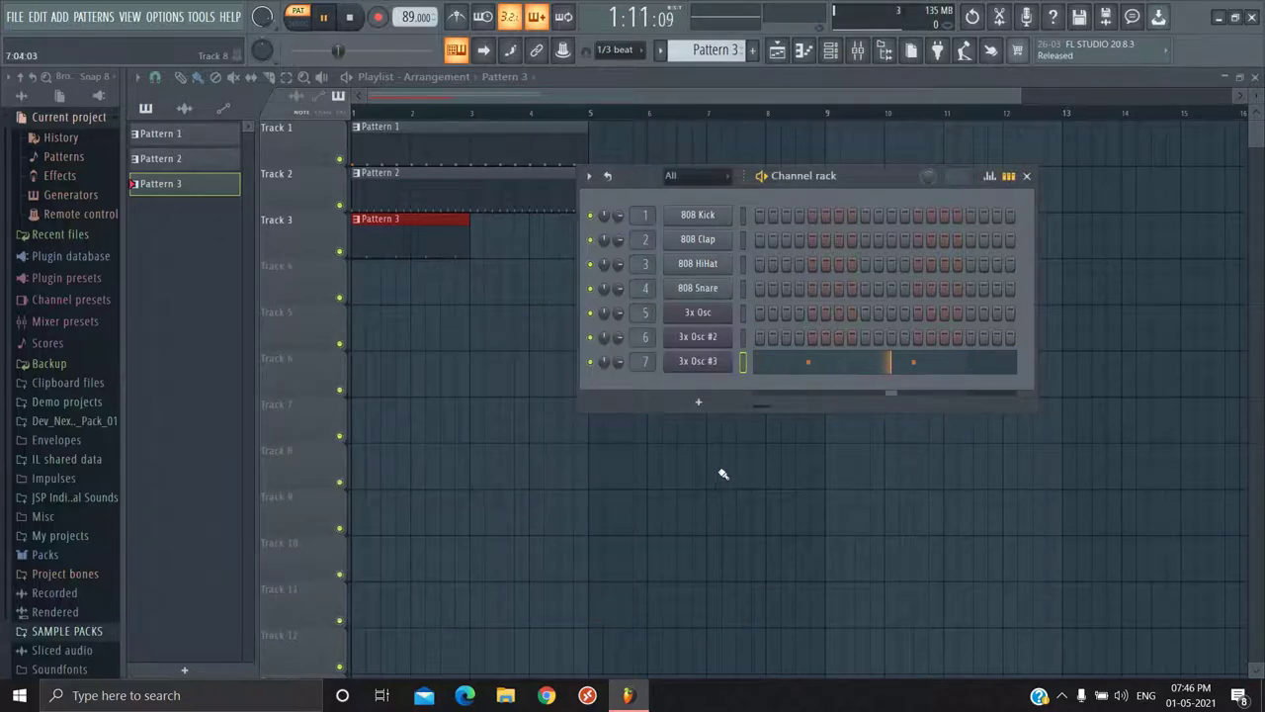
key("space")
Step: Reopen Insert 7's first EQ, boost band 4, readjust bands 3 and 5 while Pattern 3 plays, and close the EQ
key("F9")
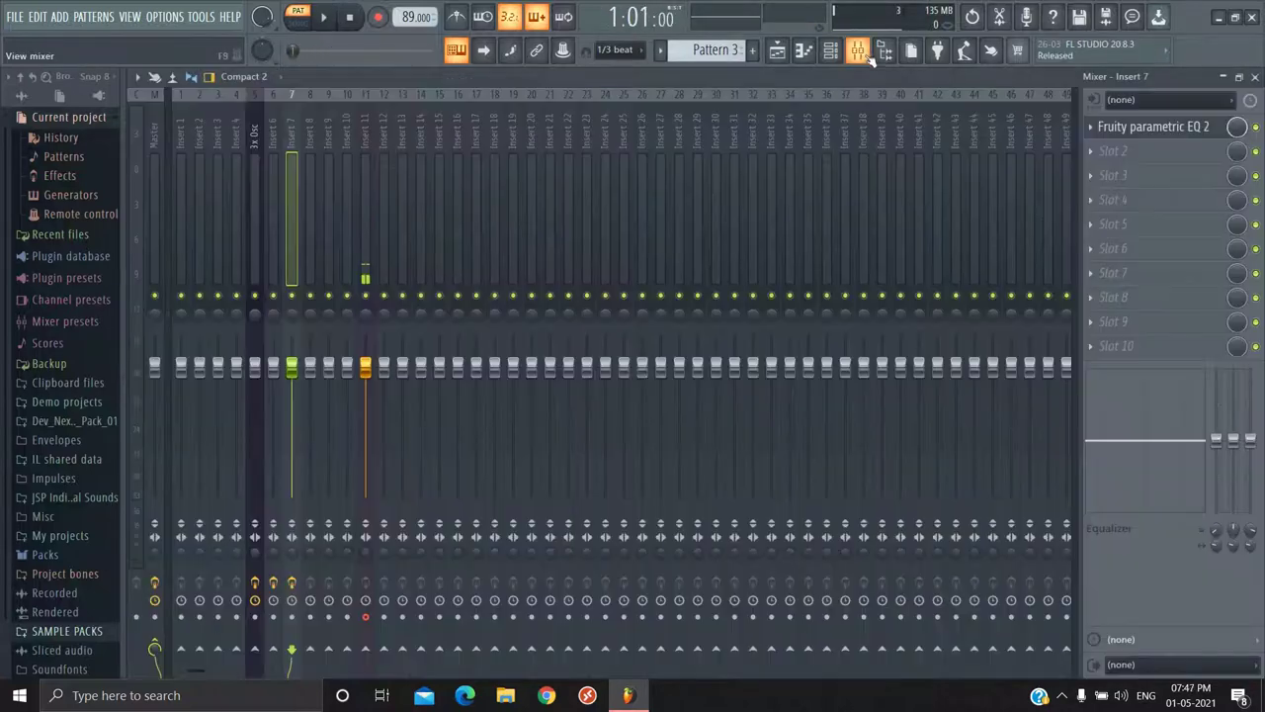
left_click(1154, 129)
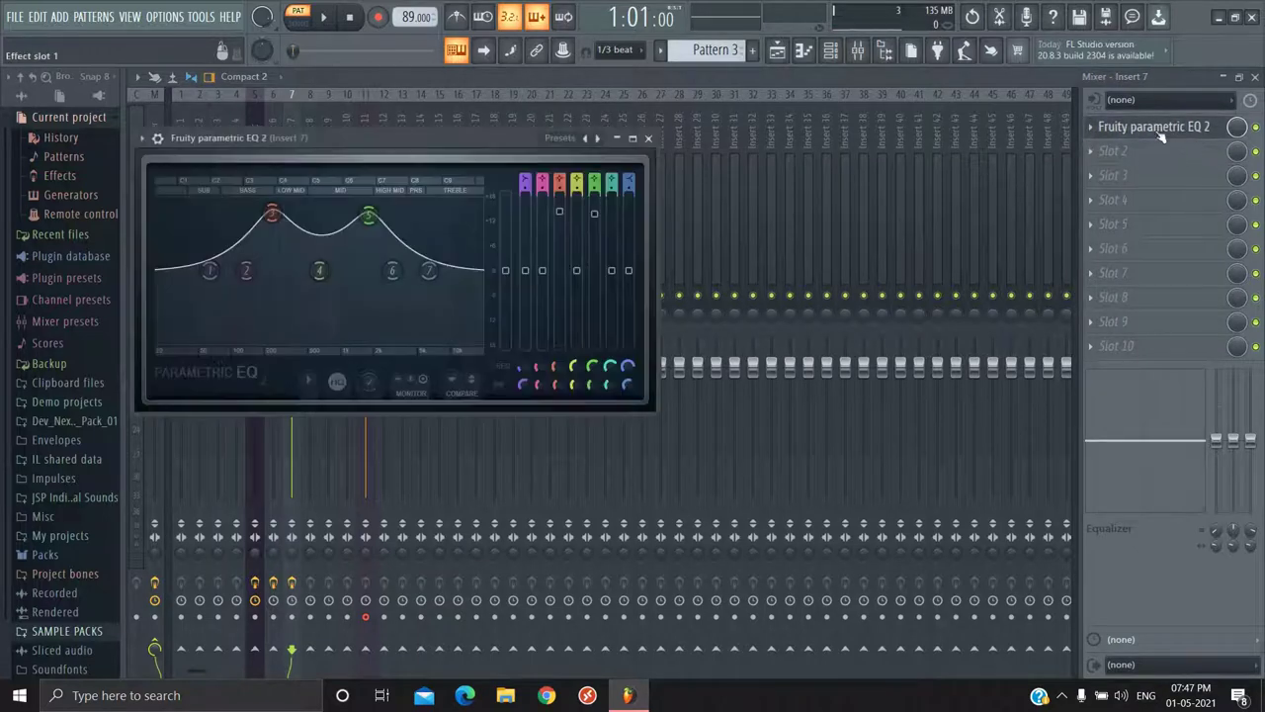
key("space")
left_click_drag(320, 270, 273, 217)
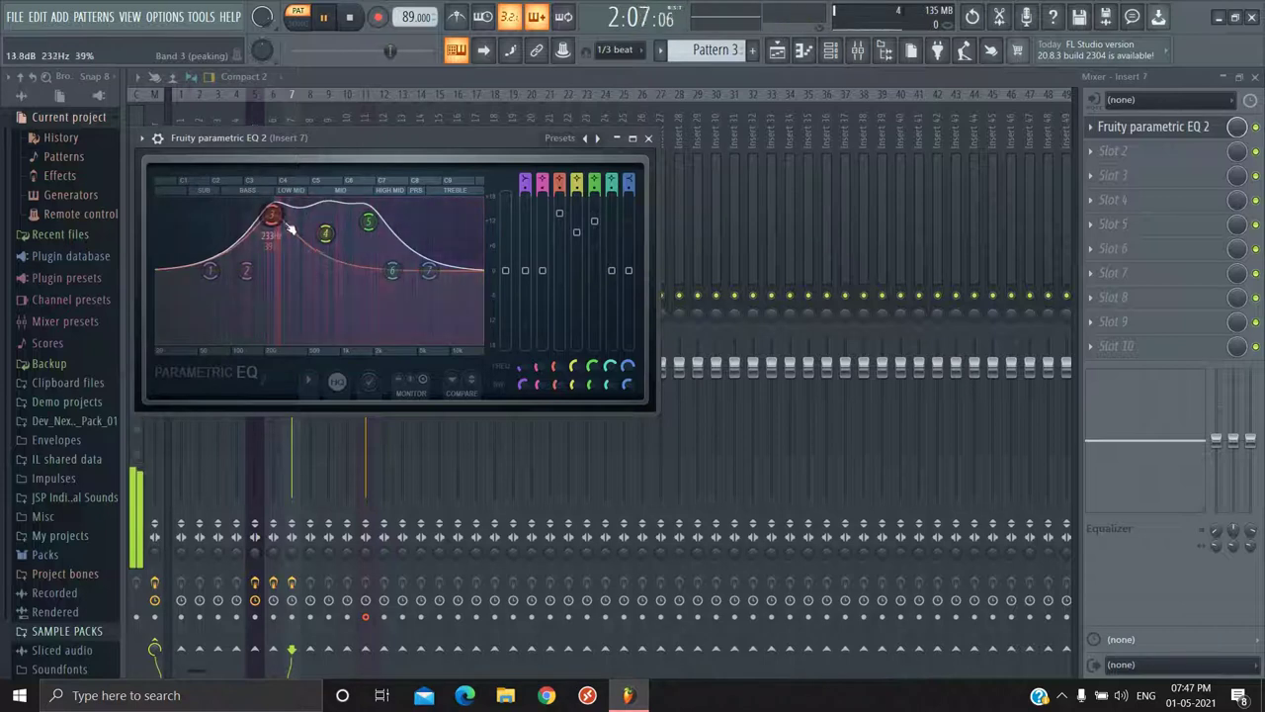
mouse_move(370, 222)
left_mouse_down()
mouse_move(390, 215)
mouse_move(328, 237)
mouse_move(386, 211)
left_mouse_up()
key("space")
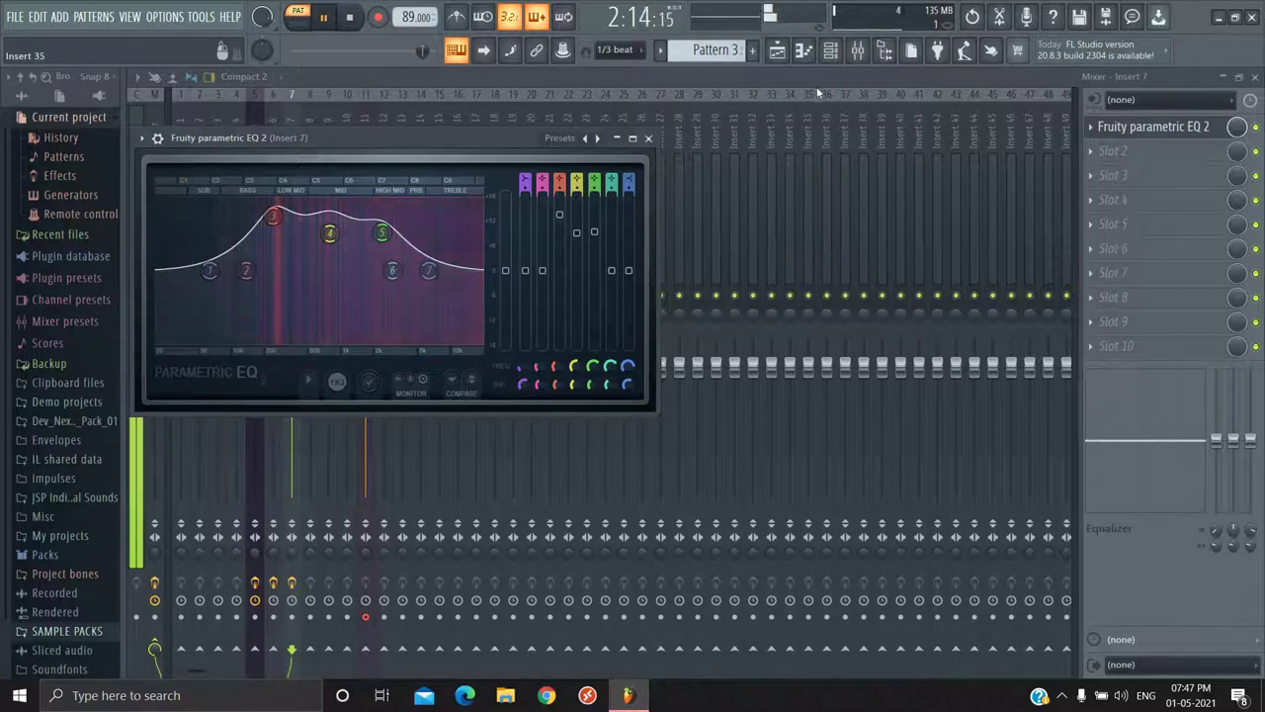
left_click(647, 139)
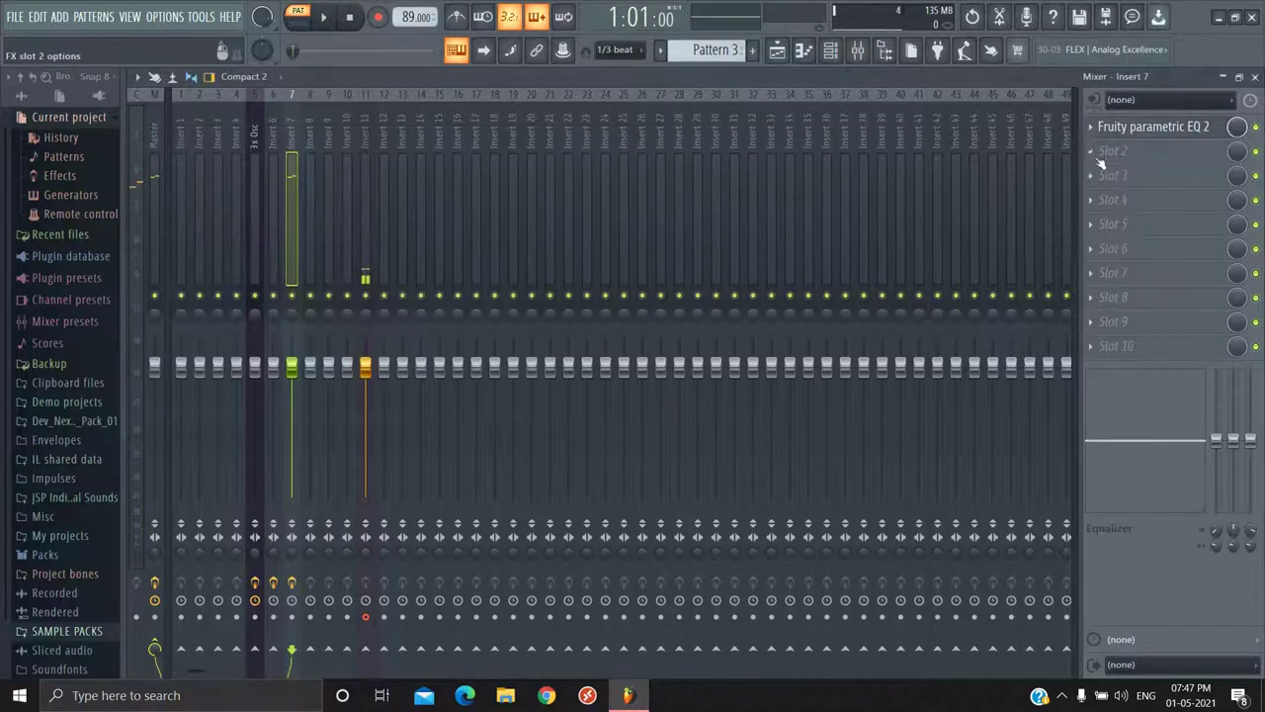
Step: Load a second Fruity Parametric EQ 2 into Slot 2 of Insert 7 and shape band 1 into a steeper low cut
left_click(1102, 154)
left_click(868, 588)
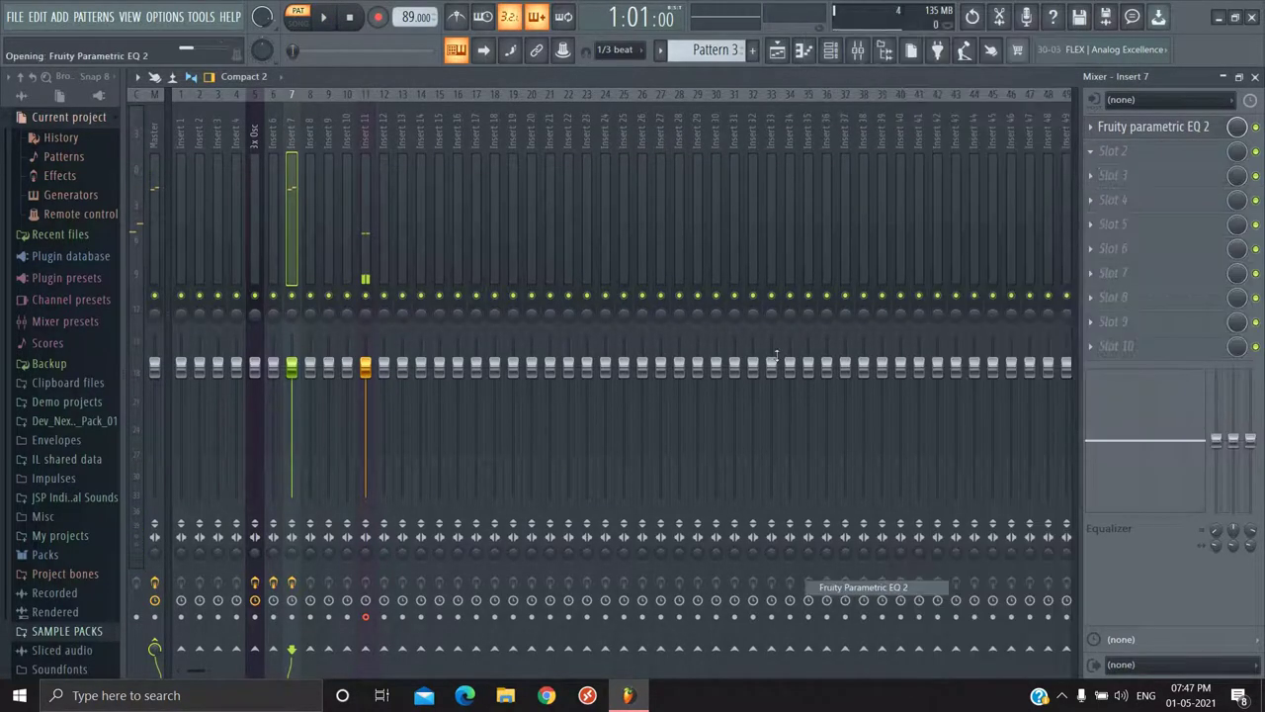
left_click_drag(231, 292, 263, 366)
right_click(263, 366)
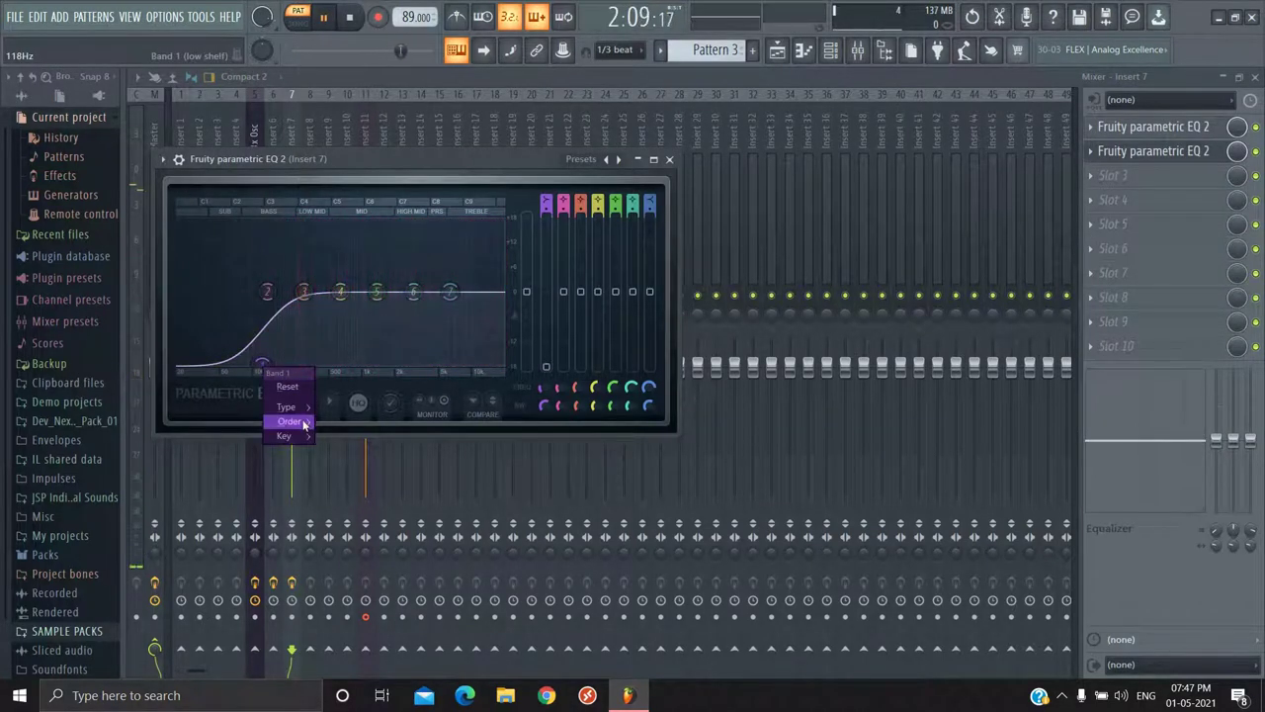
mouse_move(290, 421)
left_click(341, 422)
left_click_drag(263, 364, 288, 362)
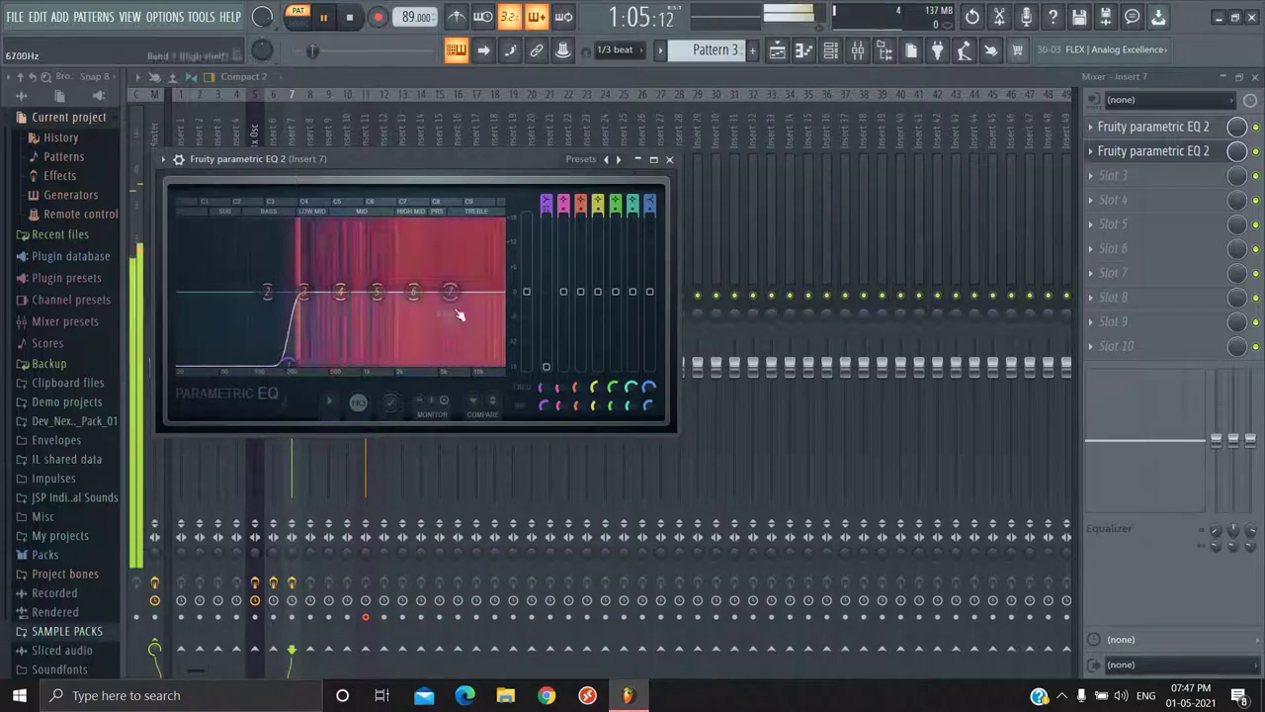
Step: In the second EQ, lift band 6 about 2.8 dB near 1296 Hz, shift band 1's low cut lower, and roll off the highs with band 7
left_click_drag(399, 330, 333, 295)
left_click_drag(215, 133, 297, 242)
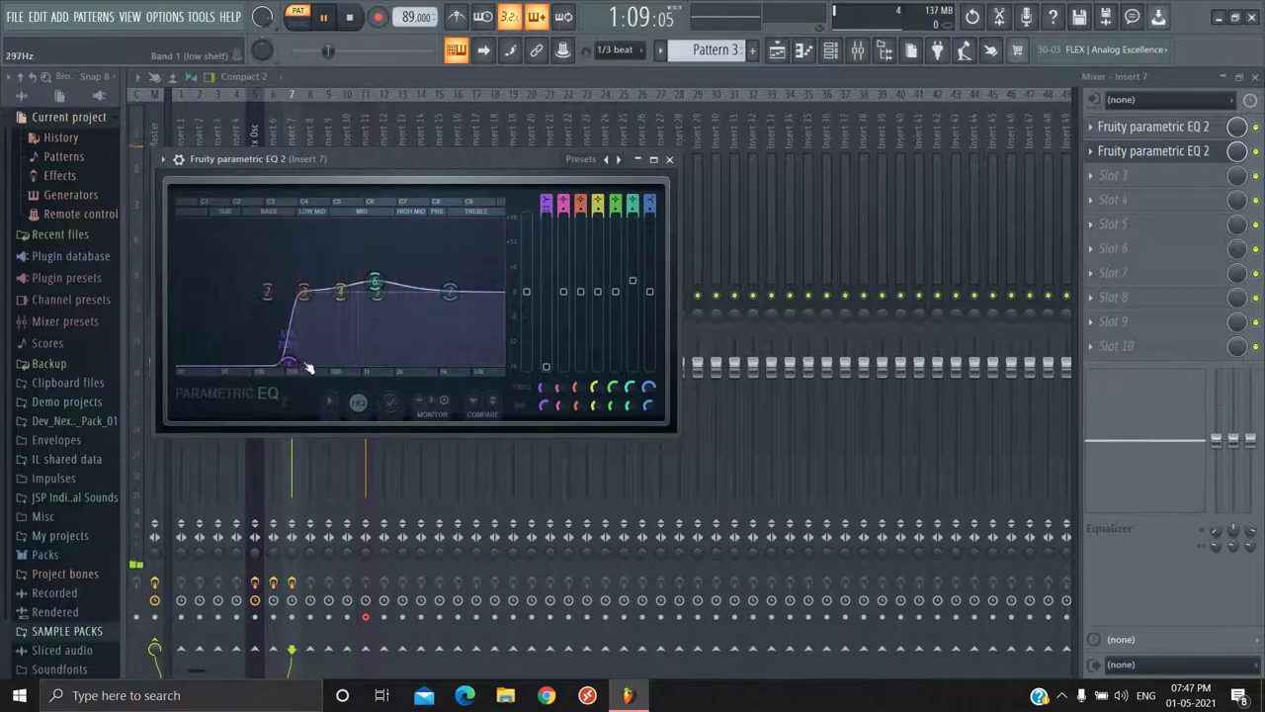
left_click_drag(287, 363, 226, 377)
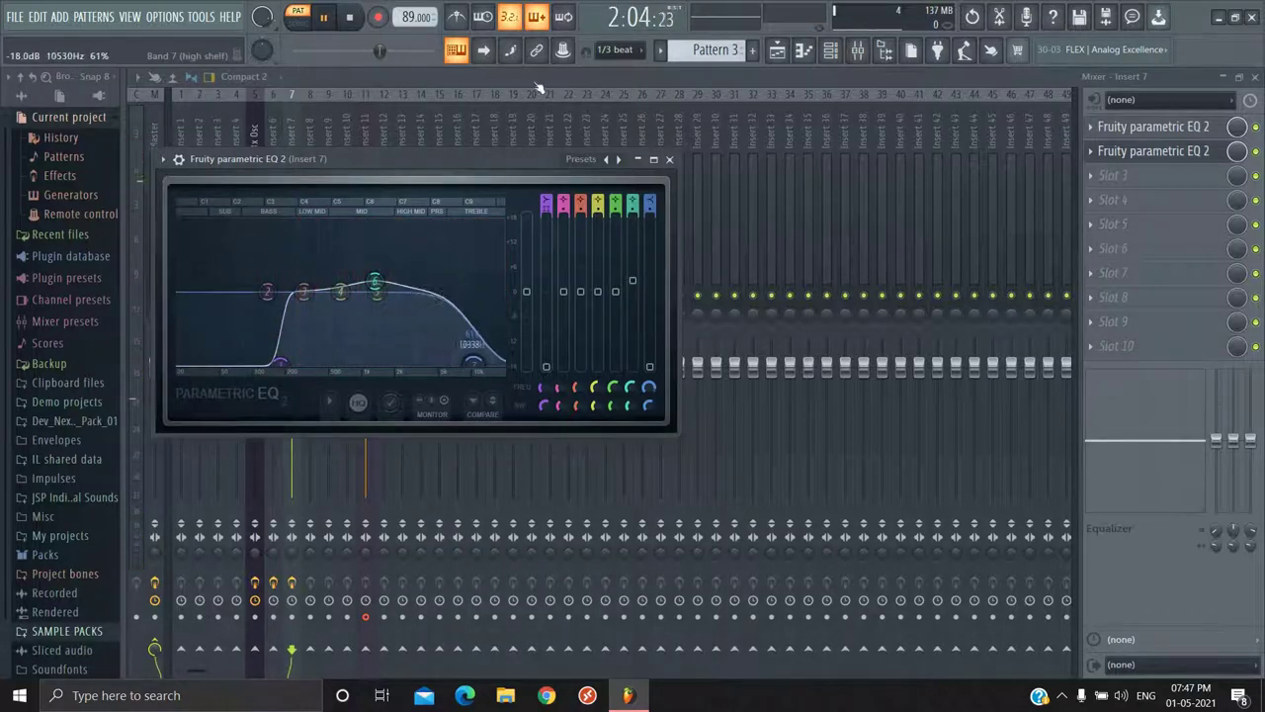
key("space")
left_click_drag(495, 364, 573, 273)
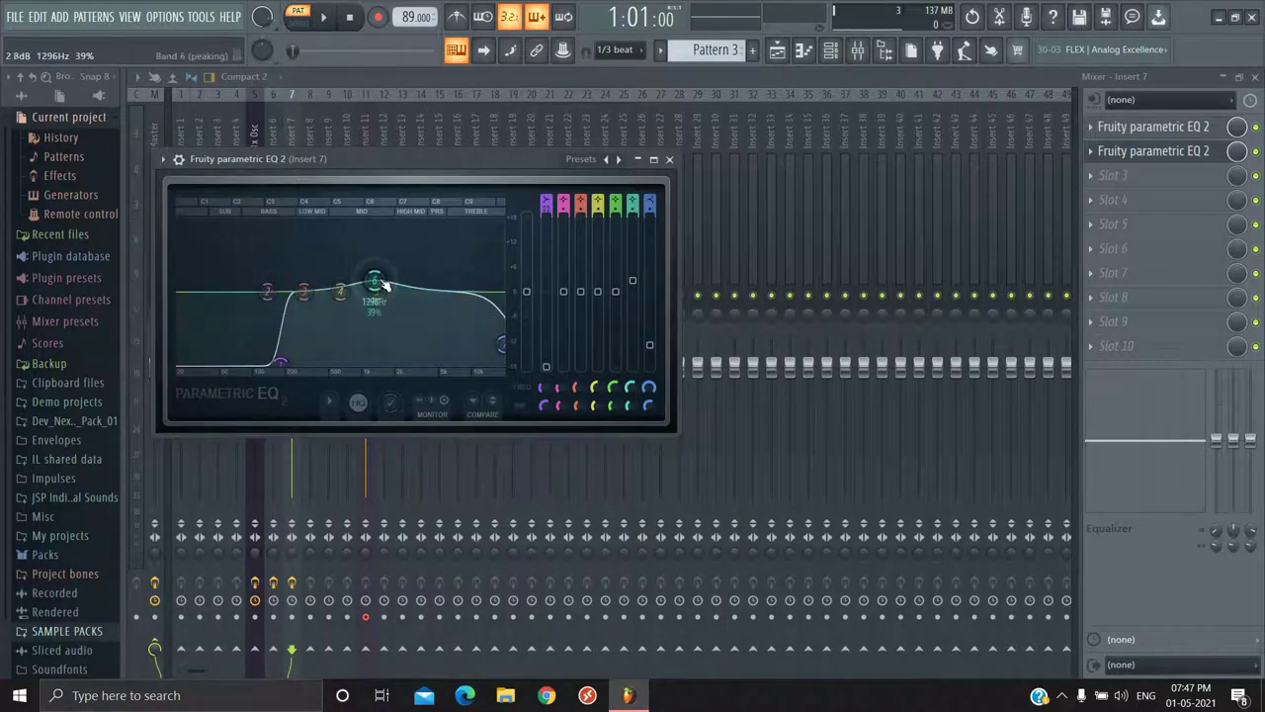
Step: Raise band 6 of the second EQ to about 5.7 dB at 1215 Hz and audition Pattern 3
mouse_move(385, 286)
left_mouse_down()
mouse_move(374, 269)
mouse_move(430, 269)
mouse_move(409, 275)
mouse_move(398, 260)
mouse_move(375, 280)
mouse_move(384, 297)
mouse_move(370, 268)
left_mouse_up()
key("space")
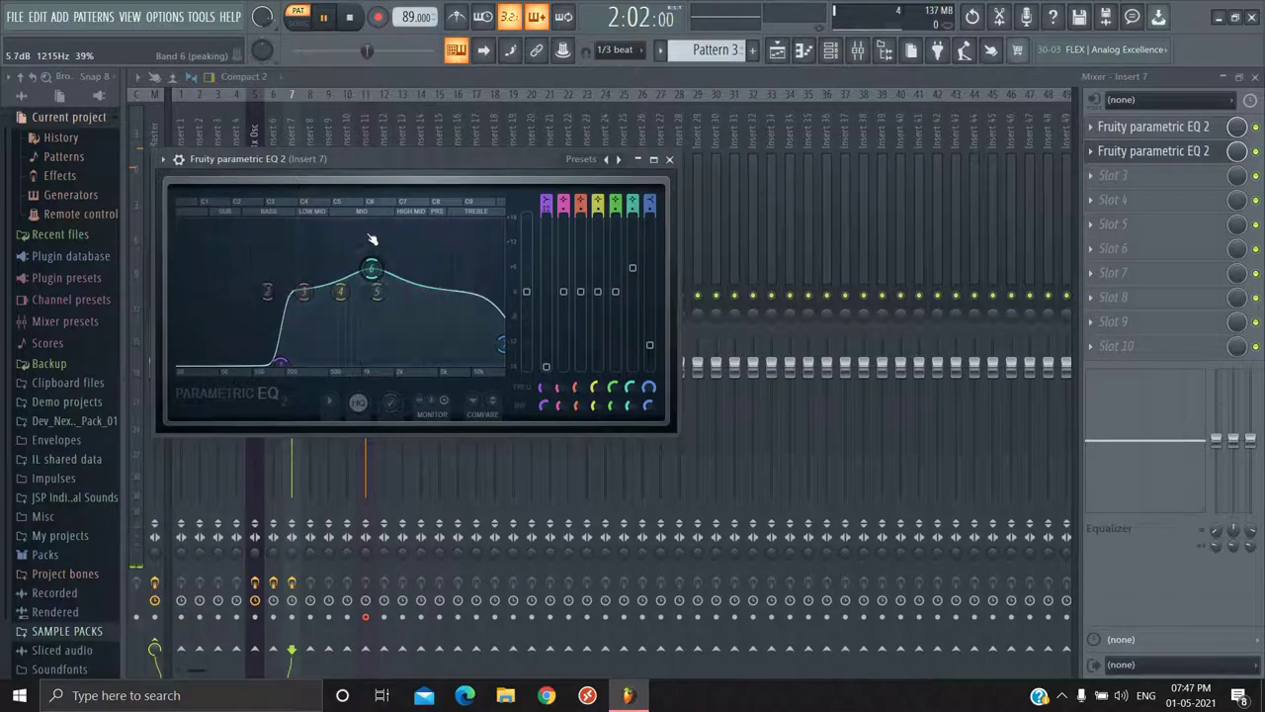
key("space")
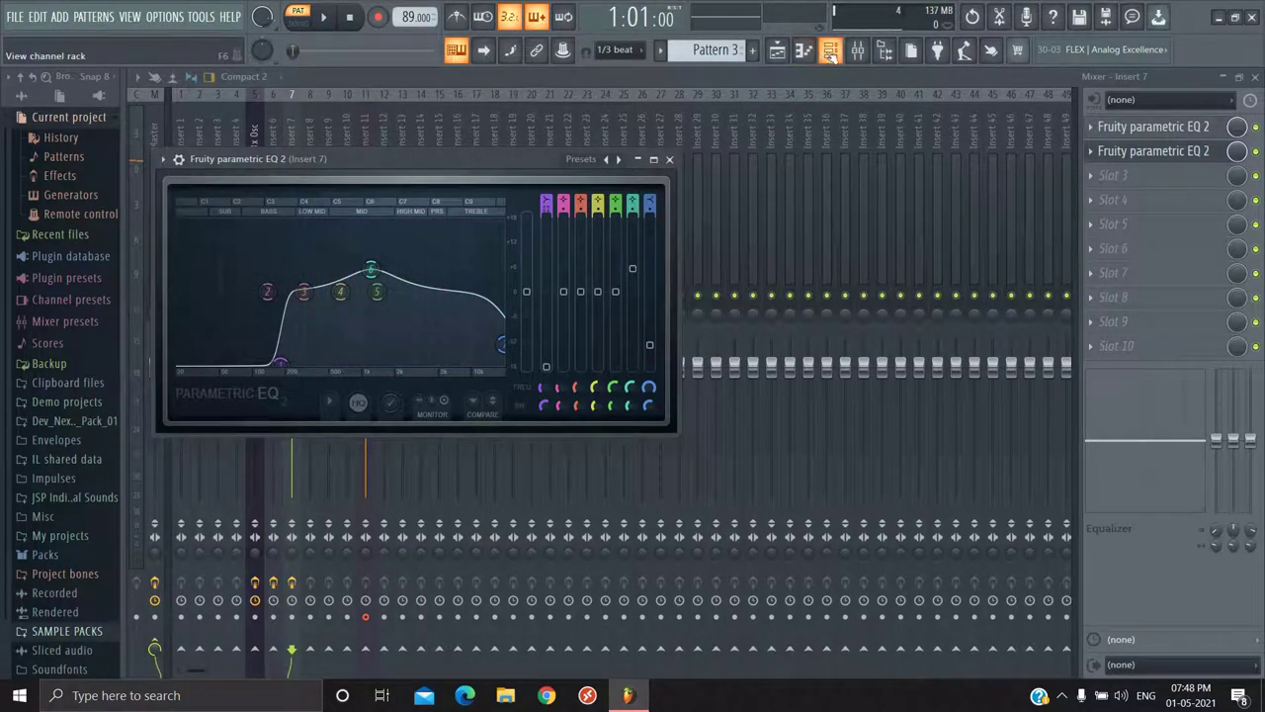
Step: Open 3x Osc #3 from the channel rack, reposition its window, and set oscillator 2's mix level to 9%
left_click(831, 51)
left_click(696, 362)
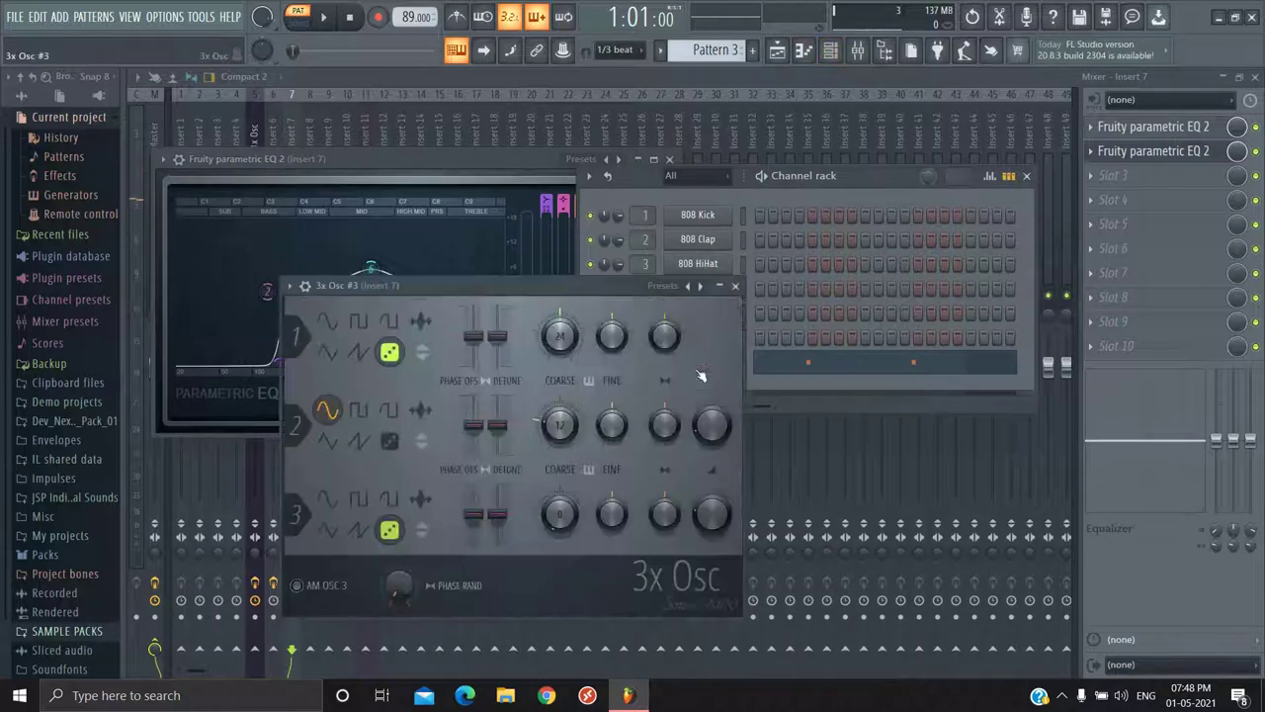
left_click_drag(466, 303, 516, 199)
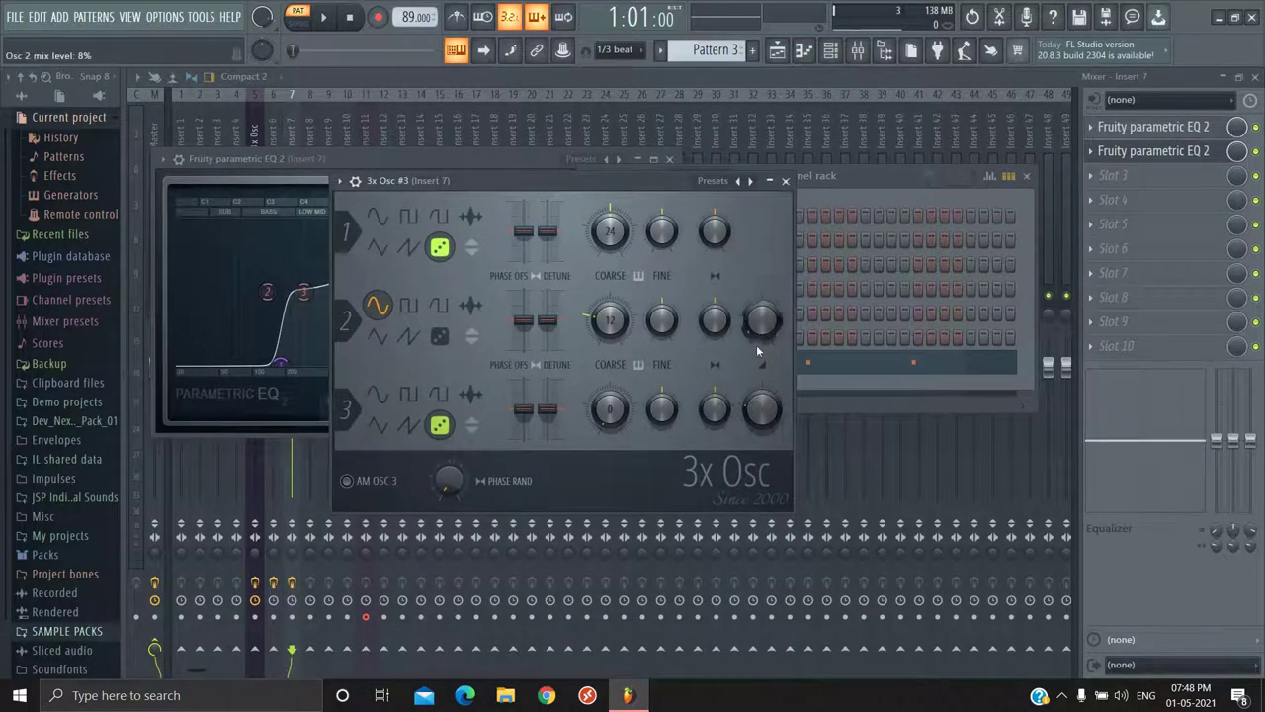
scroll(753, 327, "up", 1)
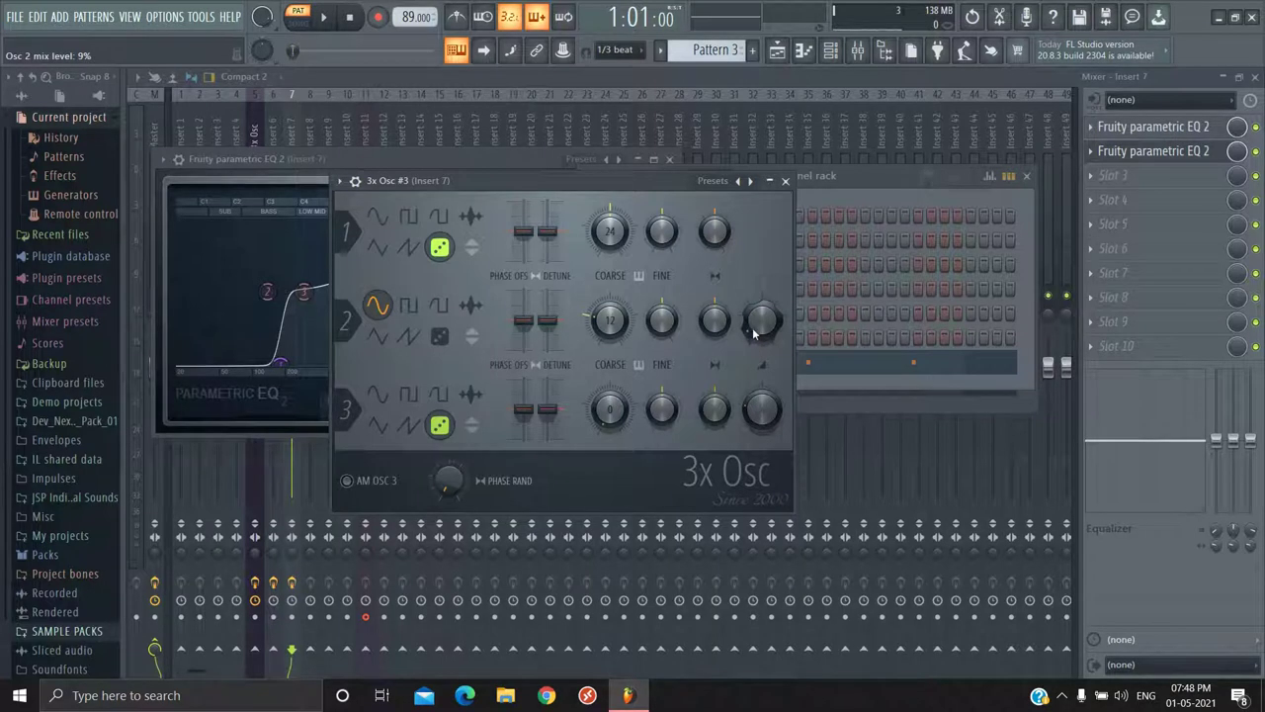
Step: Audition triangle, saw, square and rounded waveforms on oscillator 2 of 3x Osc #3, settling on the triangle wave
left_click(376, 336)
key("space")
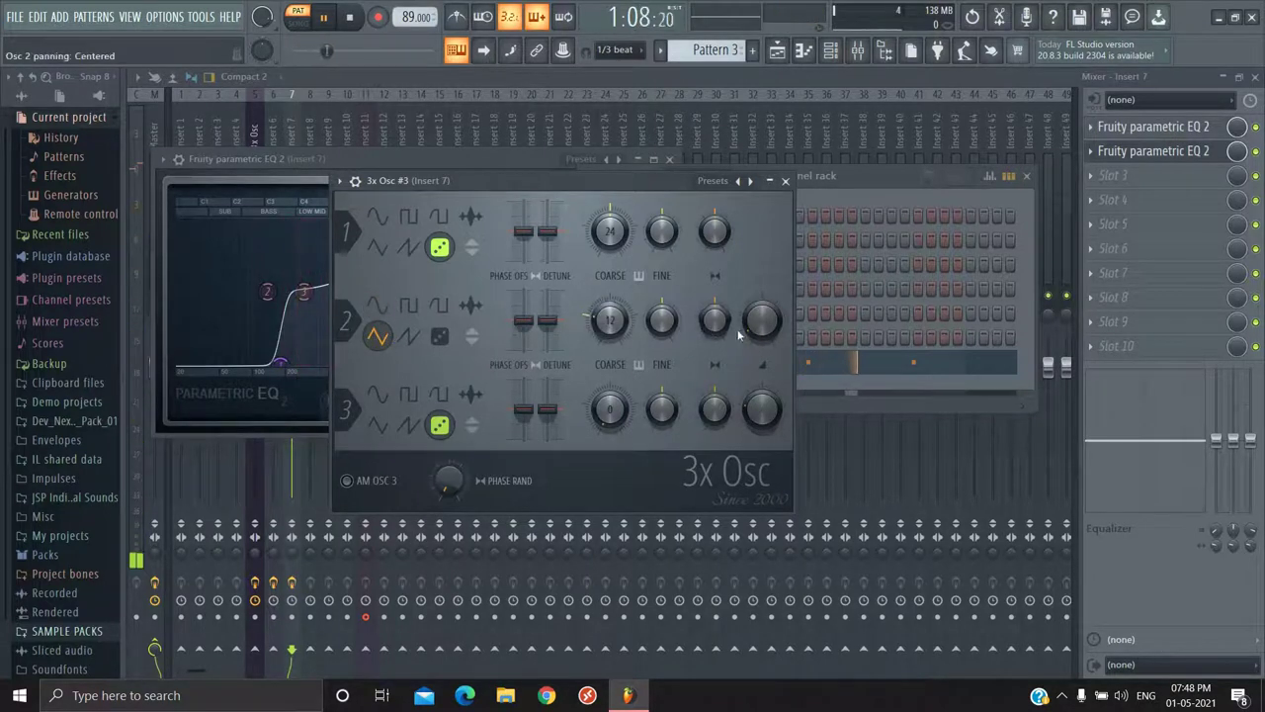
left_click(413, 337)
key("space")
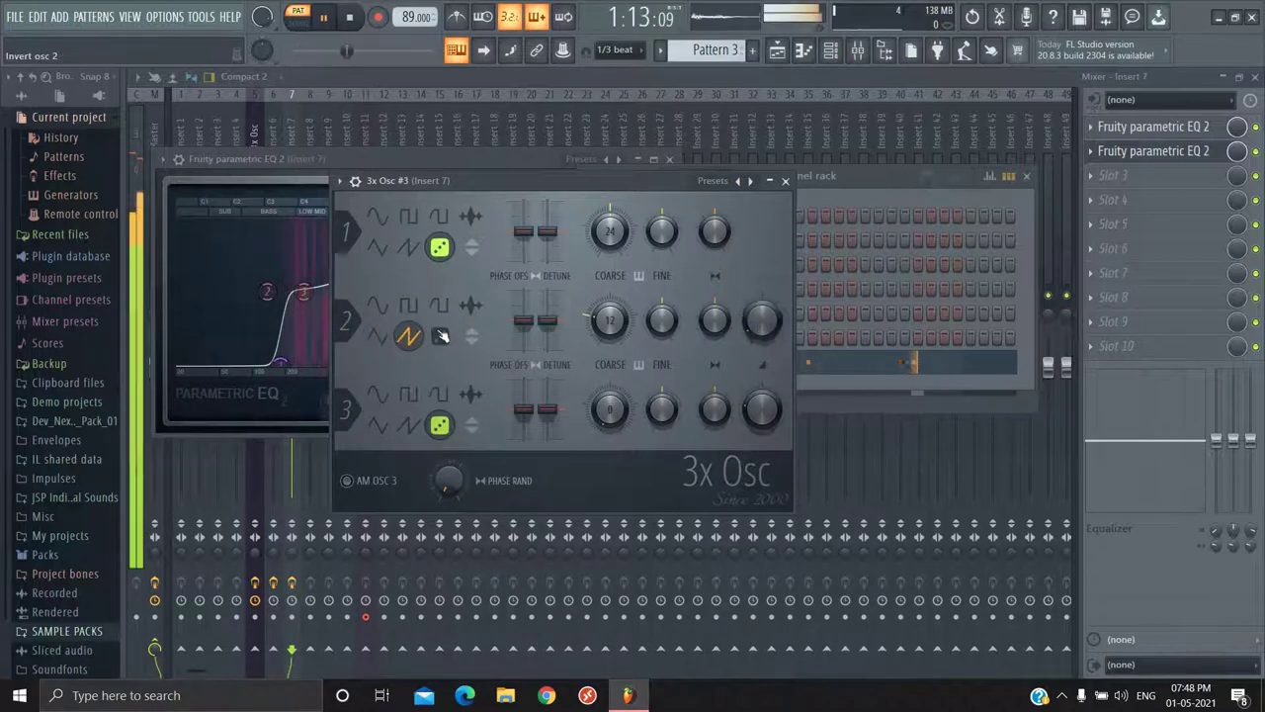
key("space")
left_click(410, 307)
key("space")
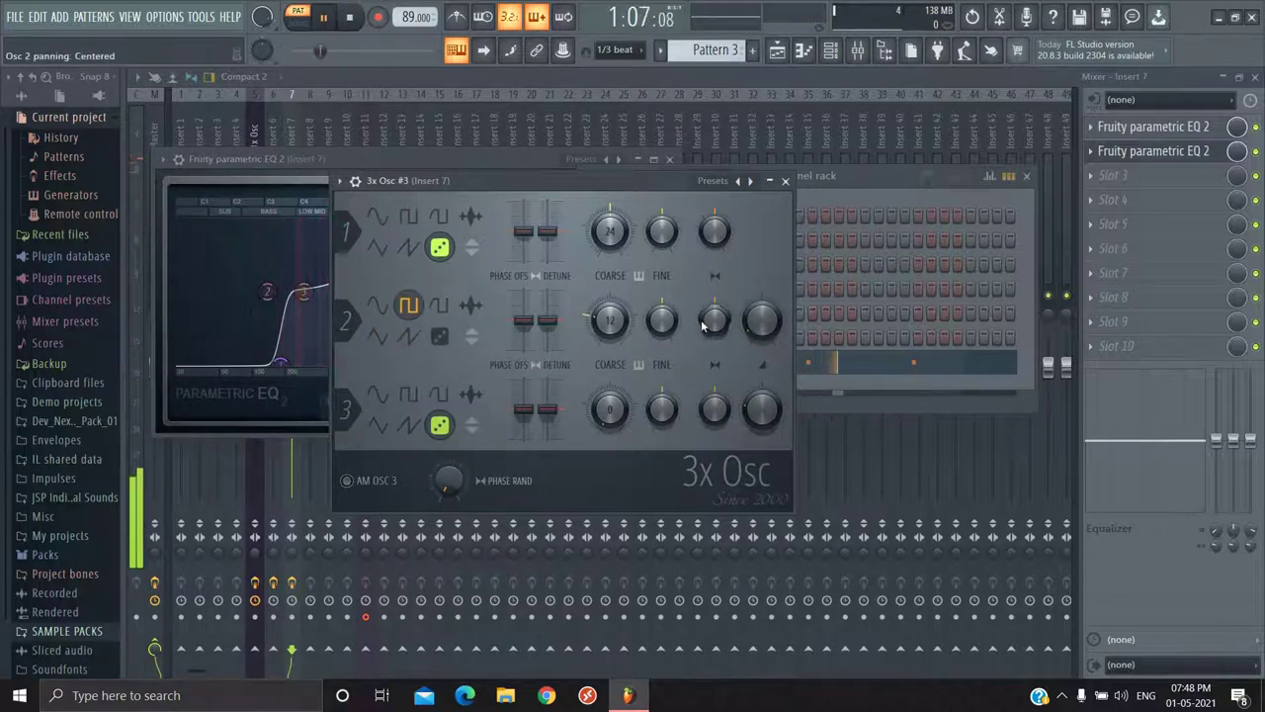
key("space")
left_click(439, 306)
key("space")
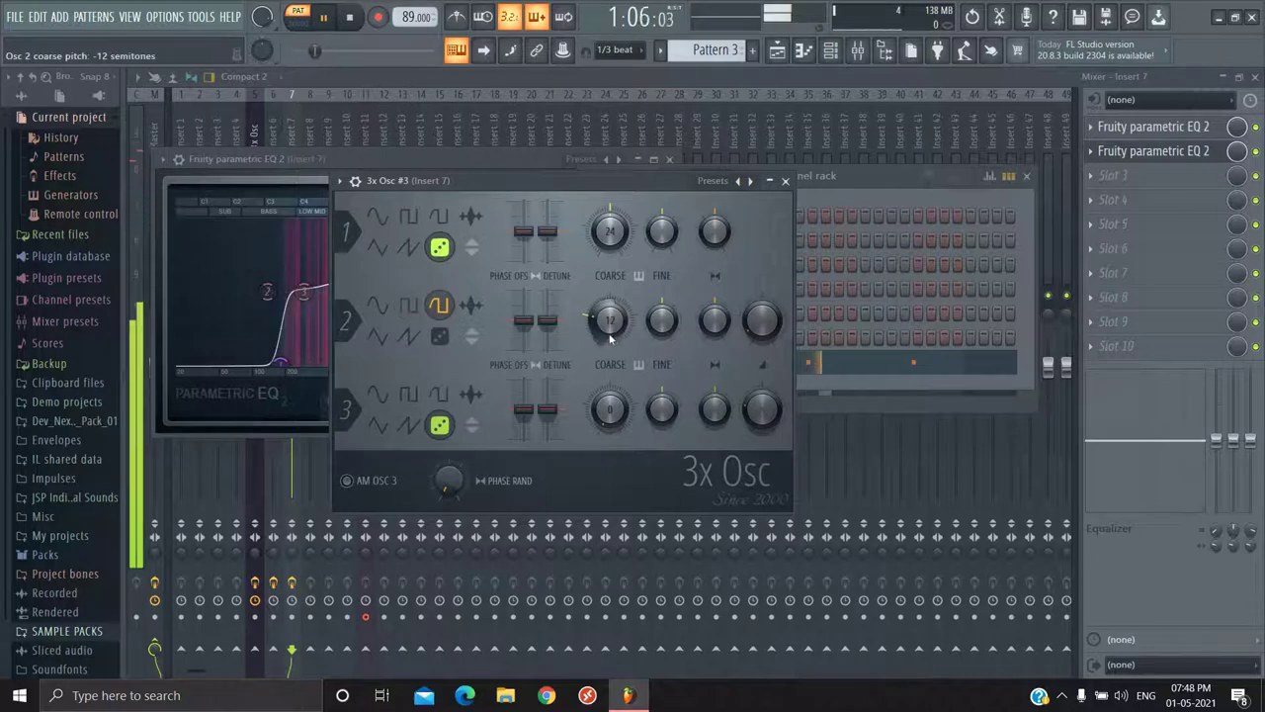
key("space")
left_click(378, 336)
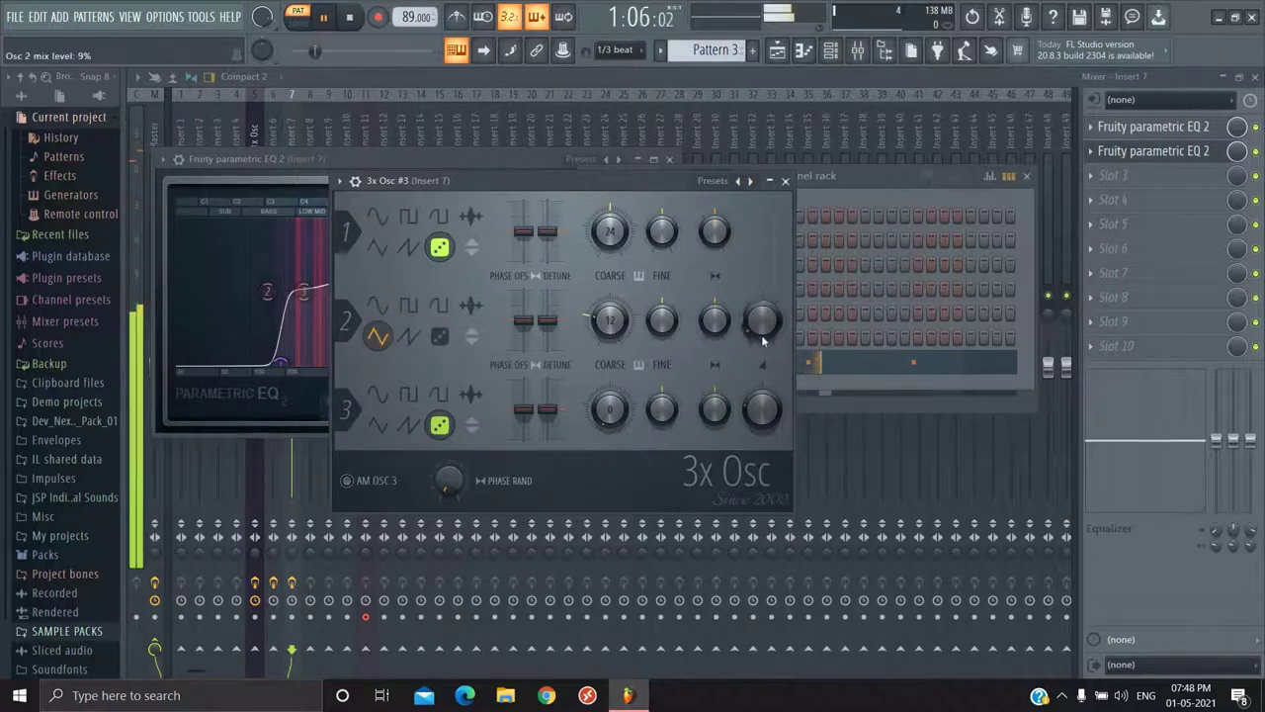
key("space")
Step: Load Fruity Convolver into Slot 3 of Insert 7, turn its wet level down, and audition Pattern 3
left_click(1112, 175)
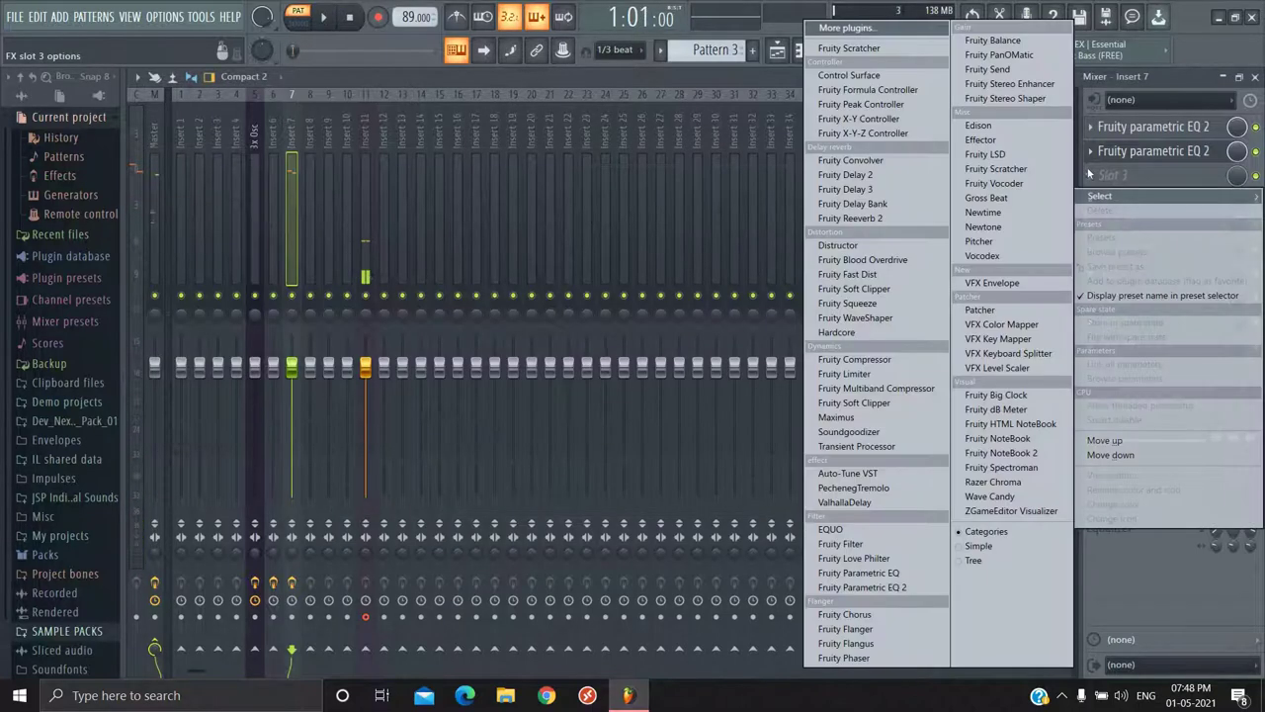
left_click(850, 161)
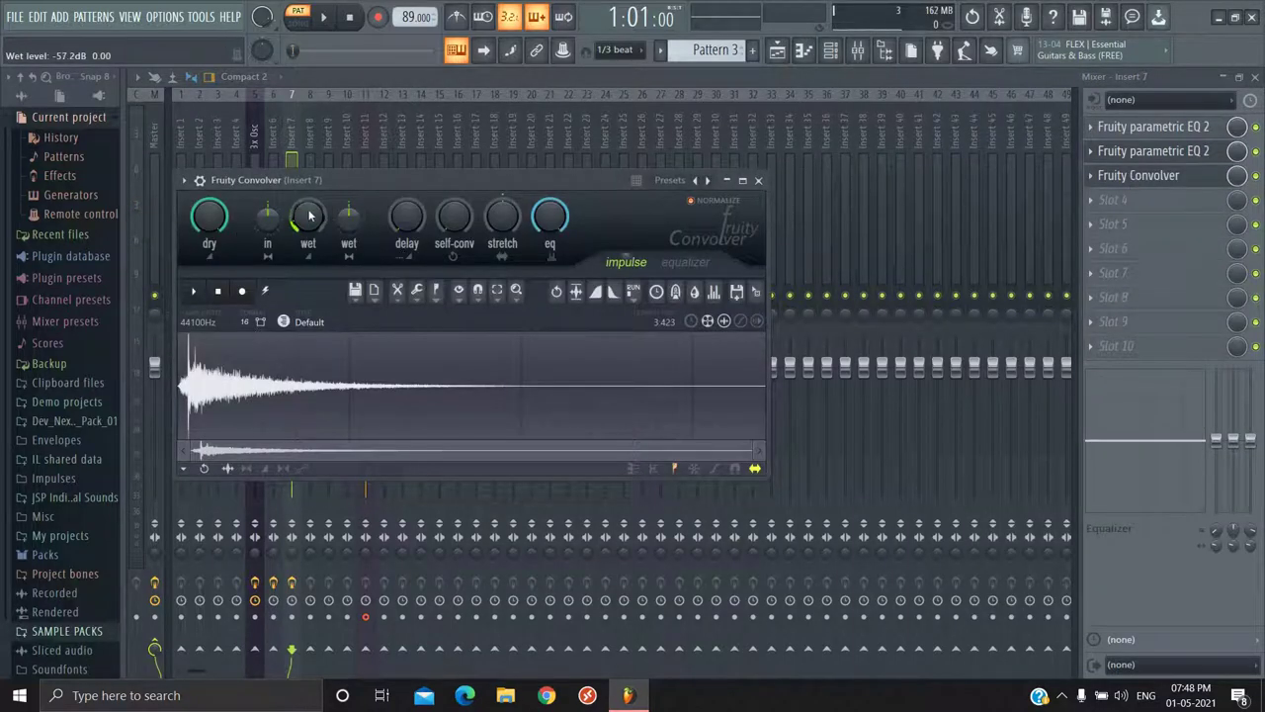
key("space")
key("space")
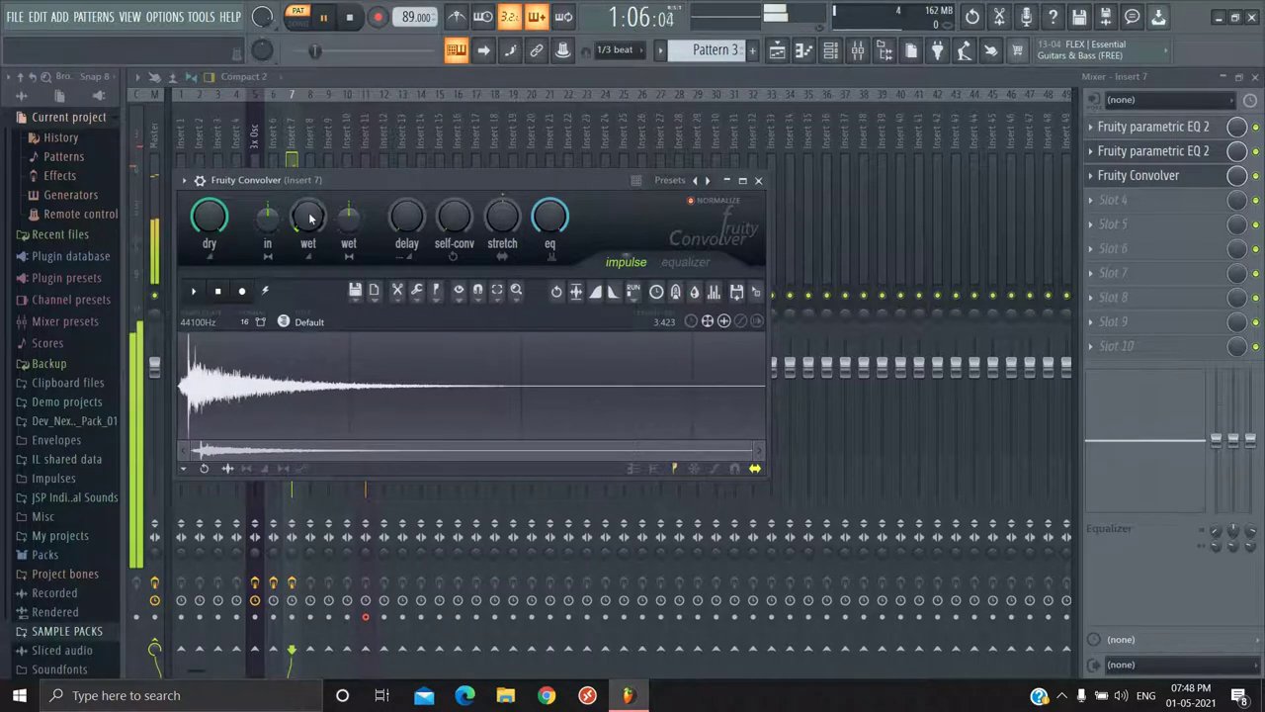
Step: Close Fruity Convolver, open Pattern 3's notes from the playlist, and duplicate the four C5 notes to fill bars 3 and 4
key("space")
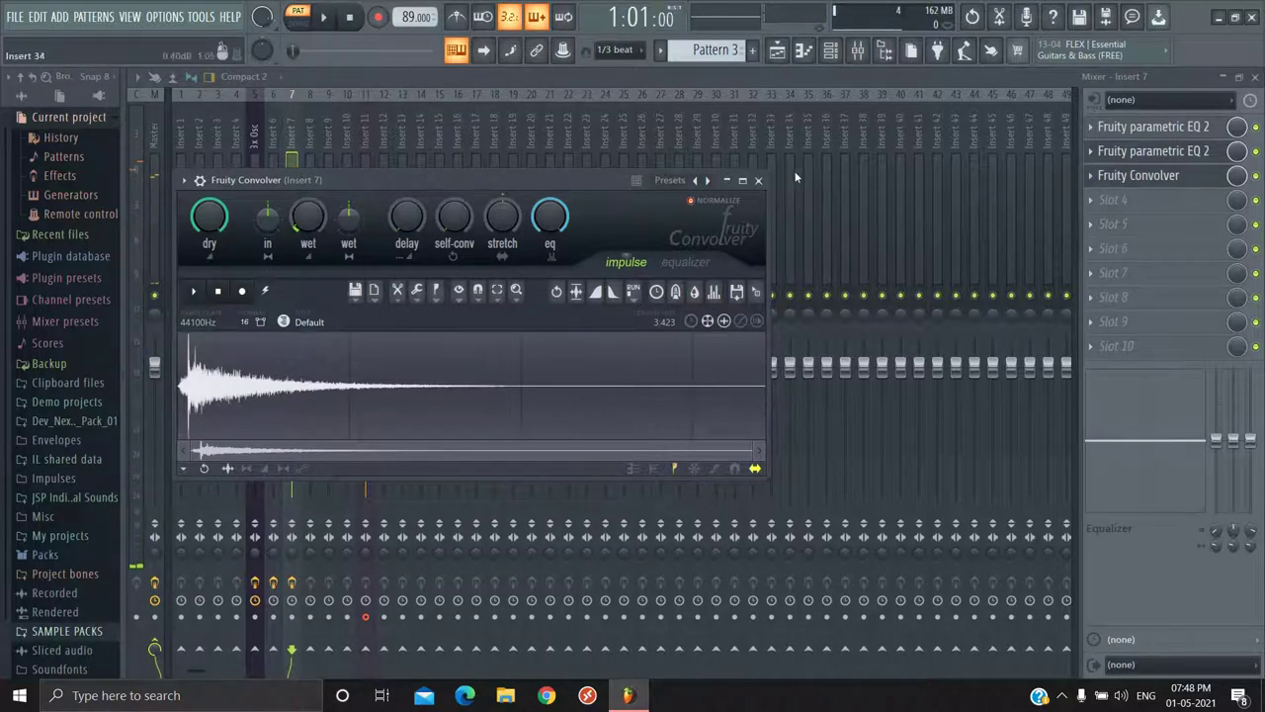
key("Escape")
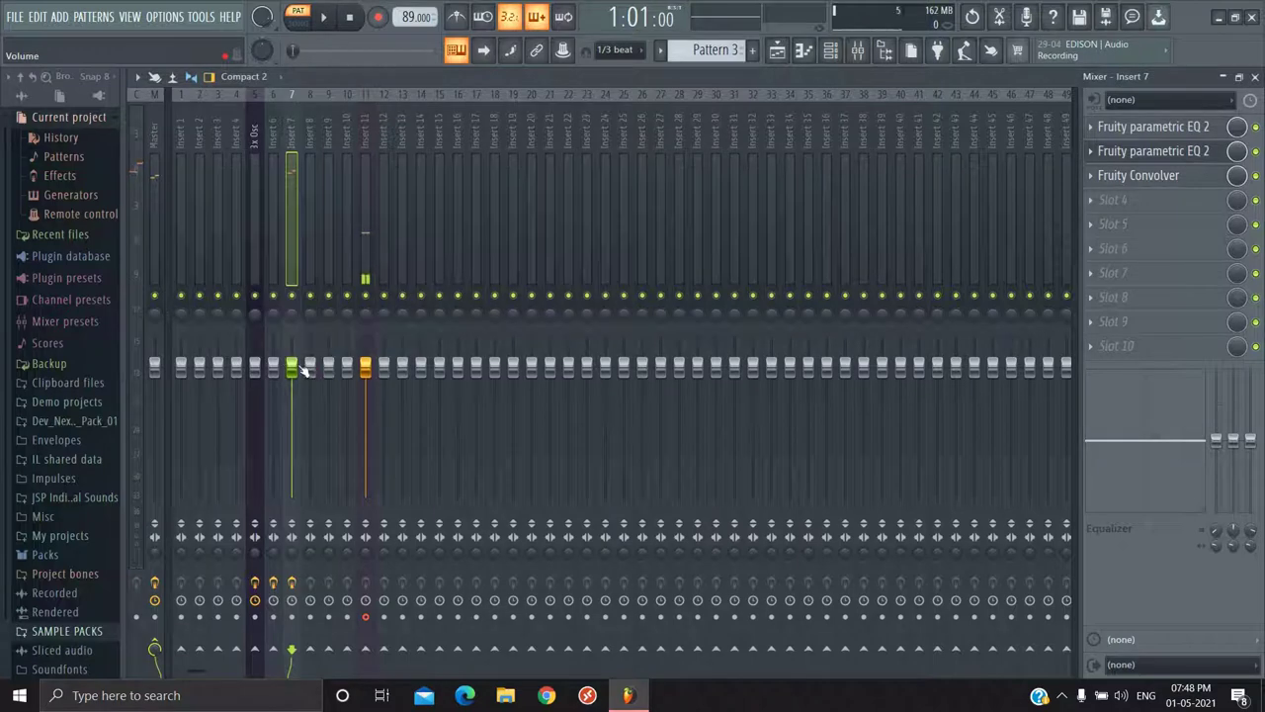
left_click(777, 49)
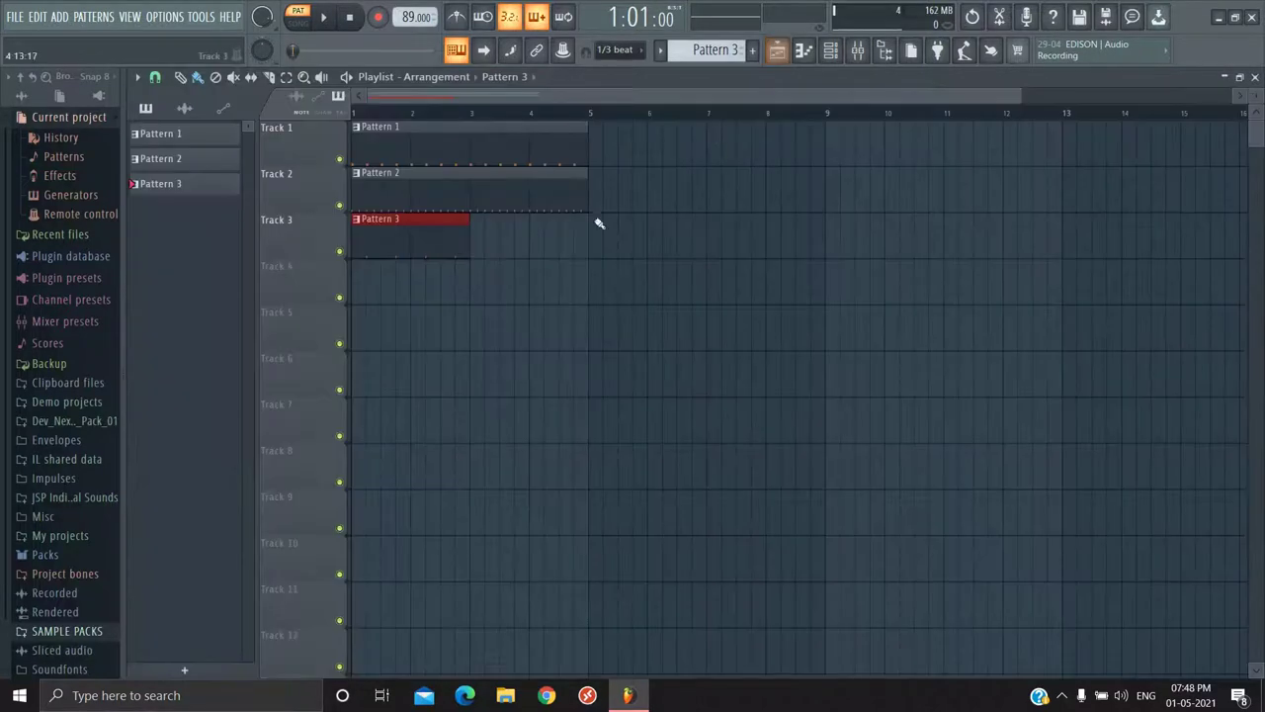
double_click(414, 241)
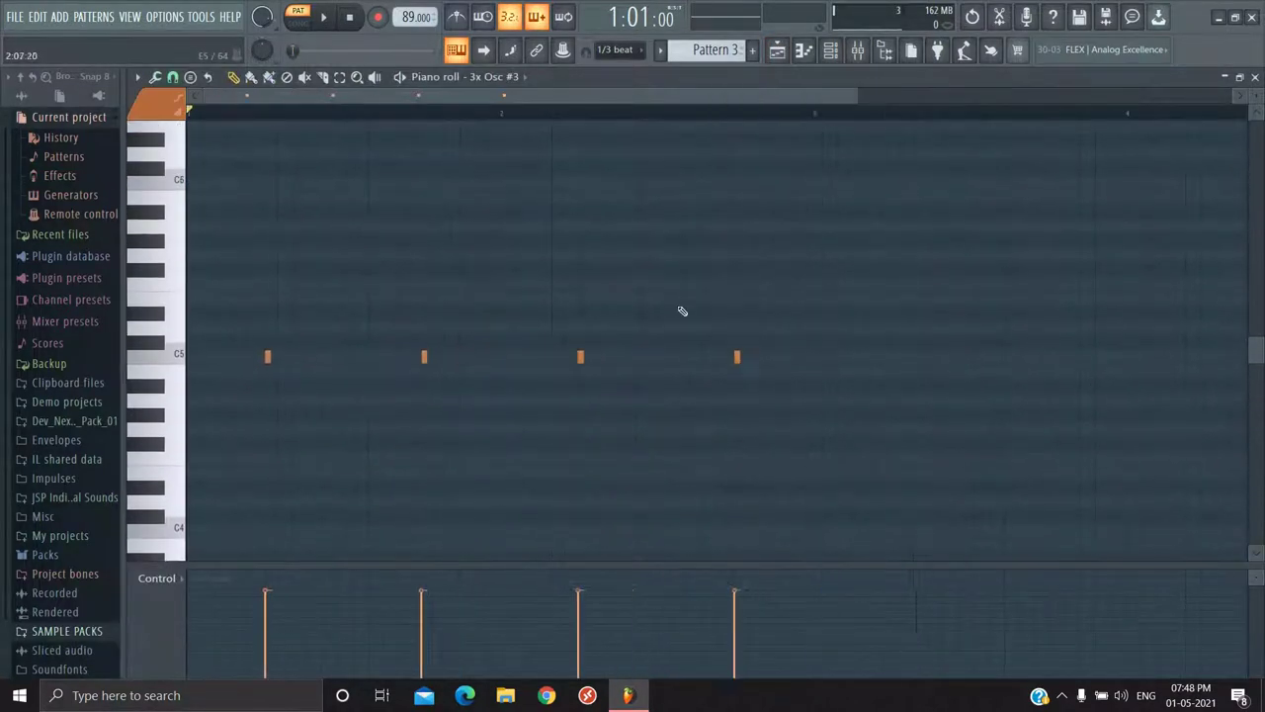
left_click_drag(767, 261, 184, 423)
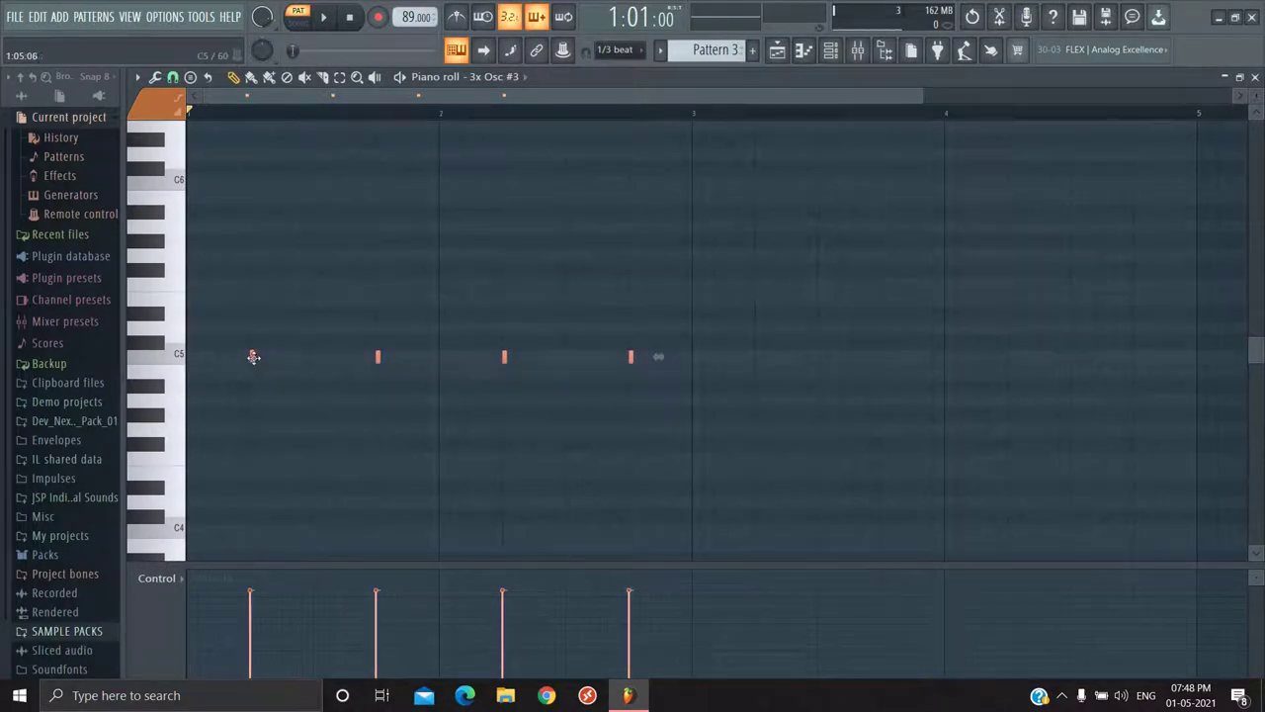
key("ctrl+b")
scroll(757, 356, "up", 3)
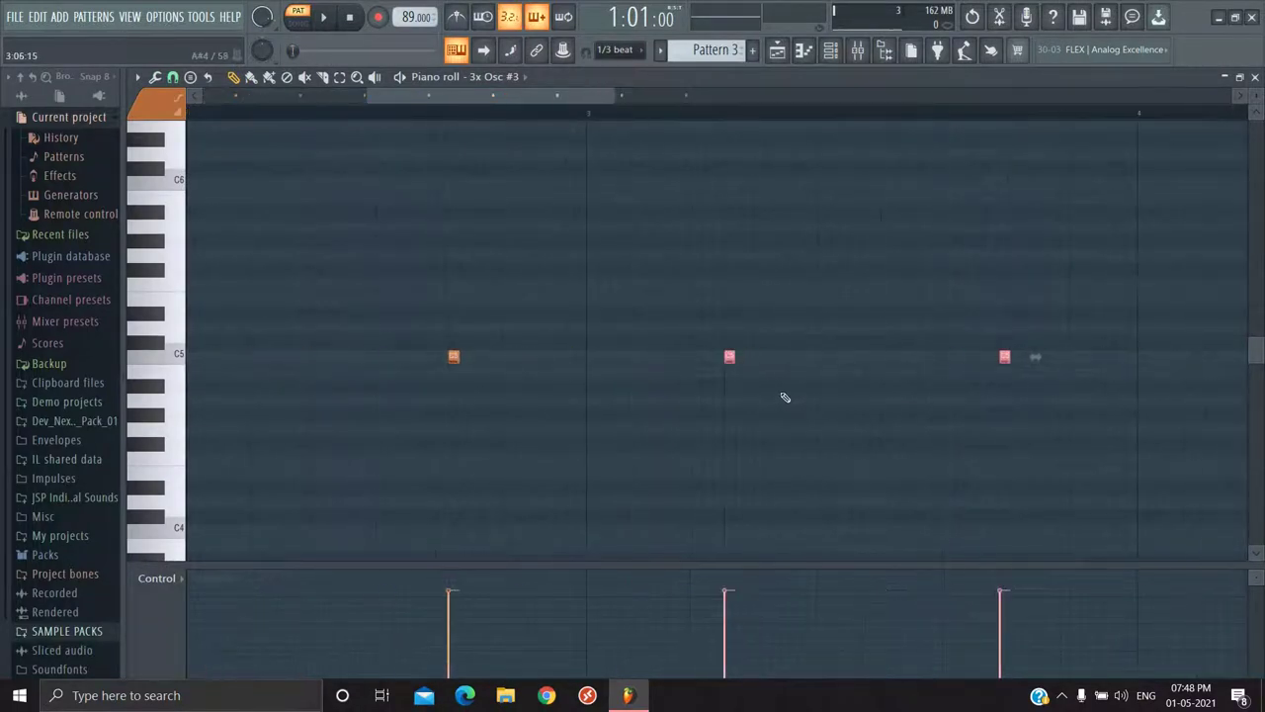
scroll(729, 398, "down", 2)
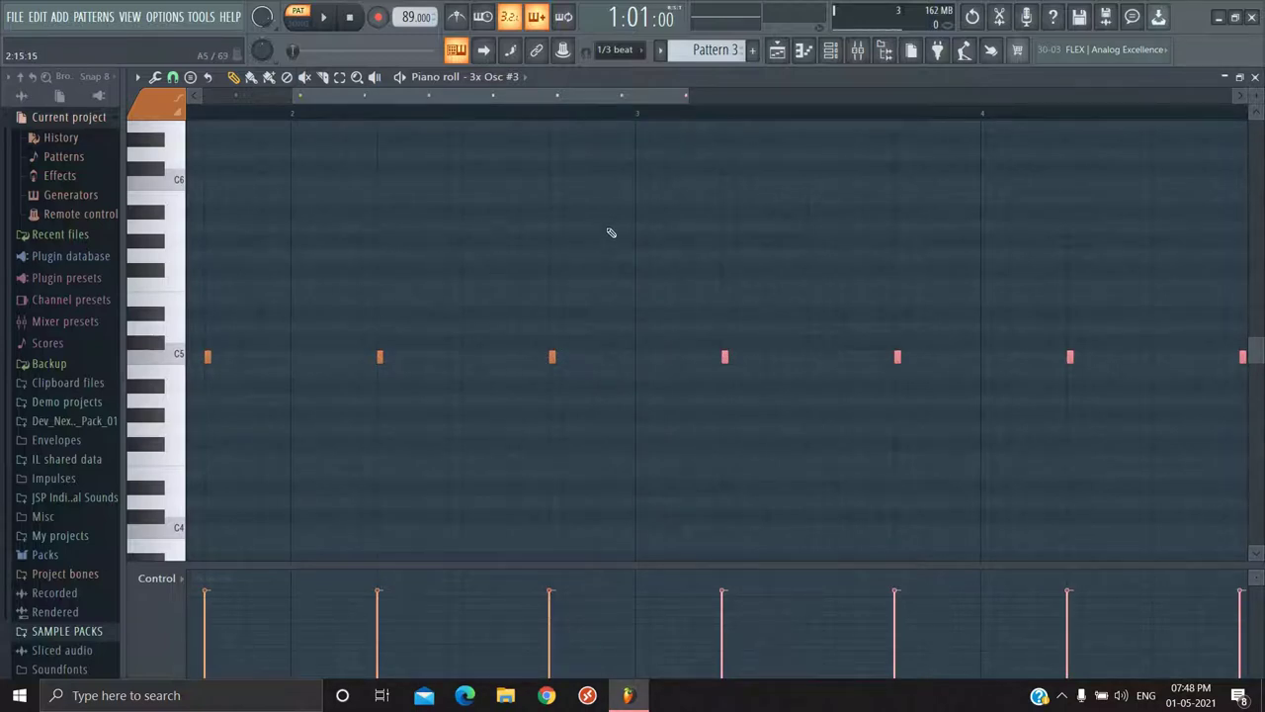
scroll(495, 362, "up", 2)
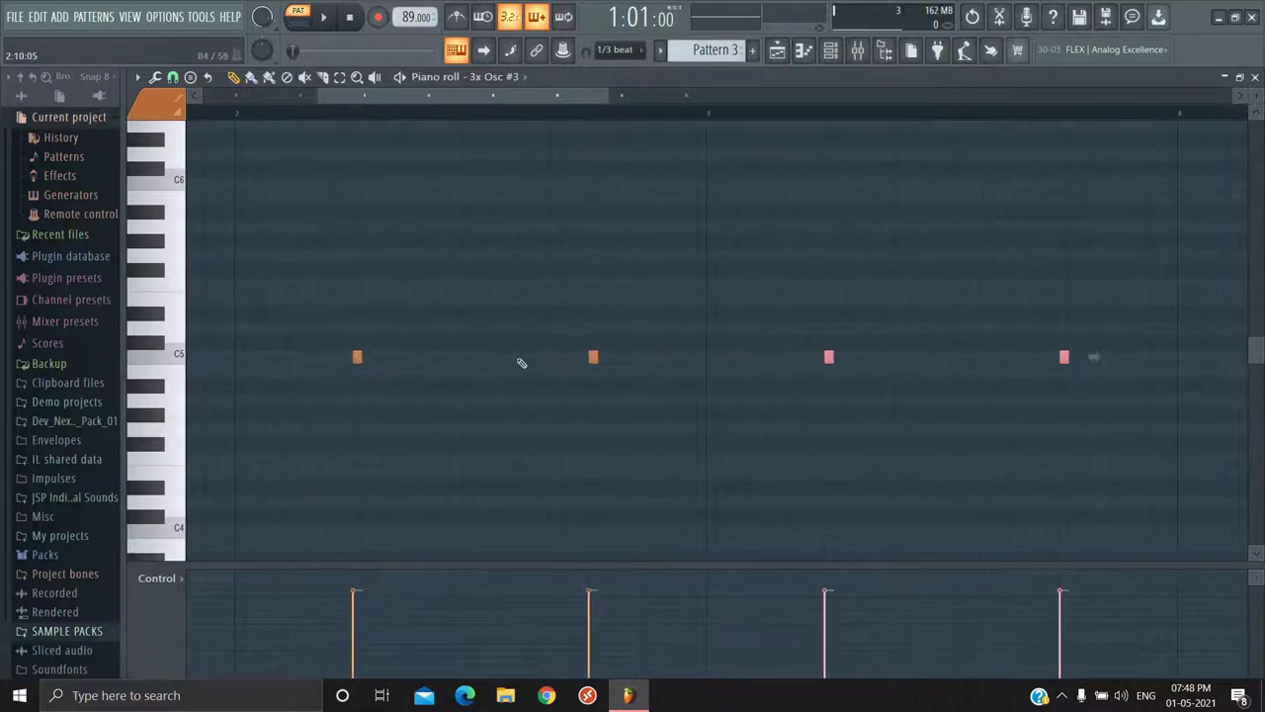
scroll(574, 341, "down", 3)
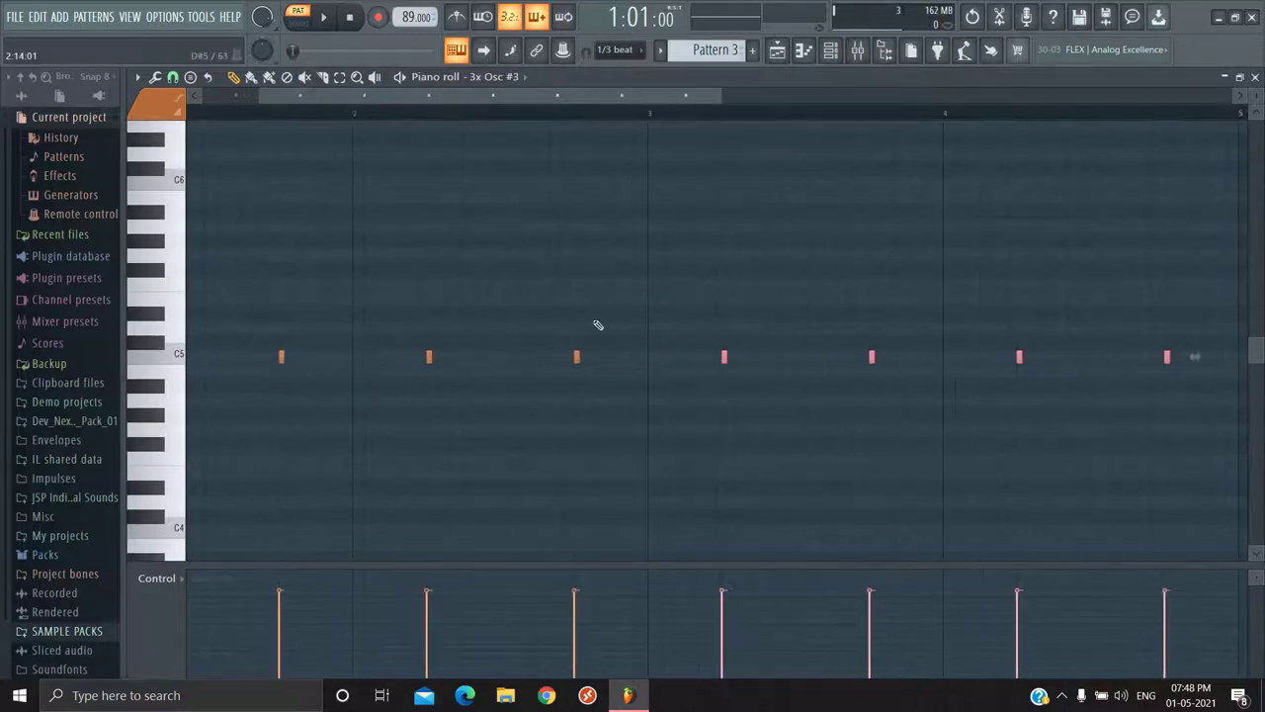
Step: Lower the volume fader of mixer Insert 7 slightly and return to the playlist
left_click(858, 51)
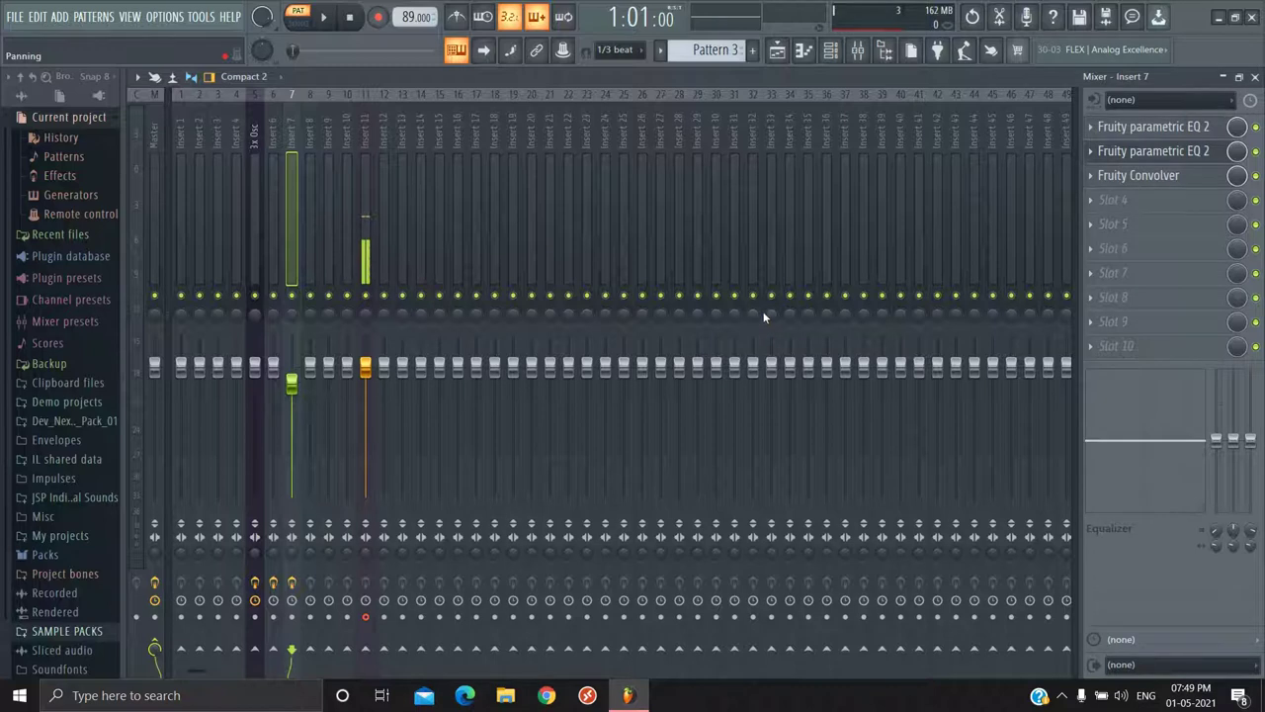
left_click(830, 51)
left_click(777, 50)
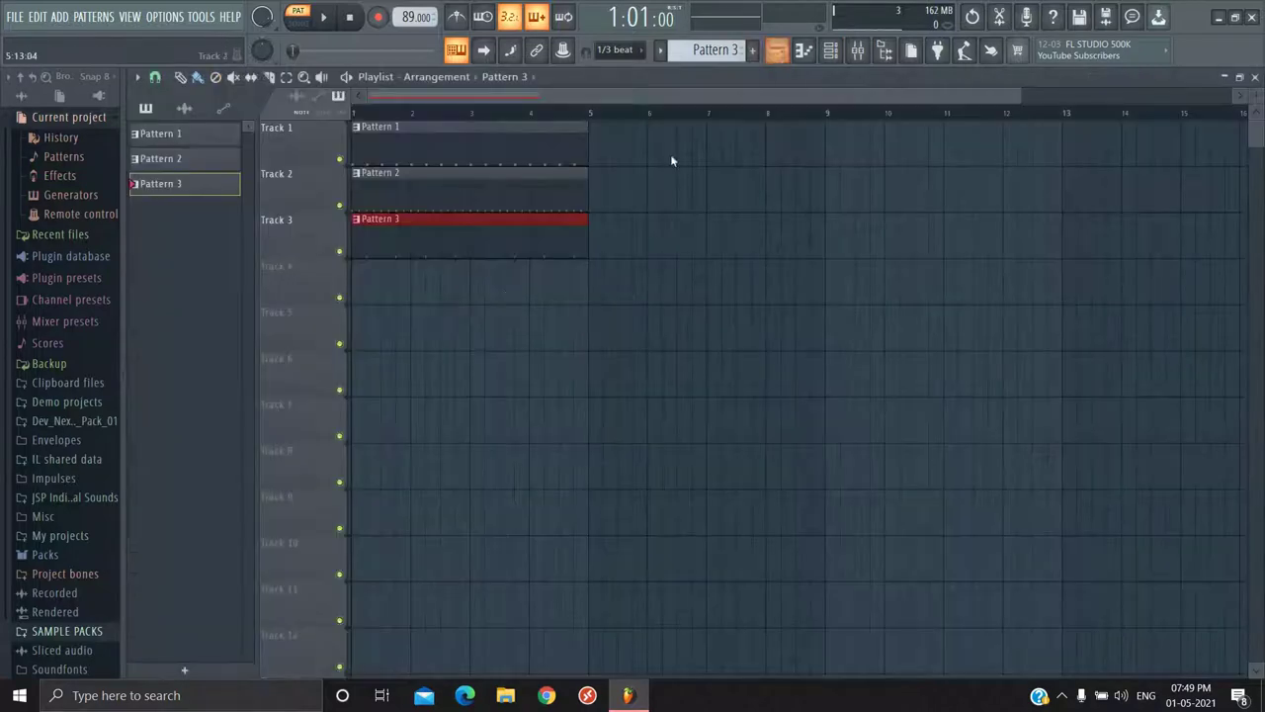
Step: Switch playback to song mode, audition the three patterns together, and solo Track 1
left_click(297, 25)
key("space")
scroll(381, 182, "up", 2)
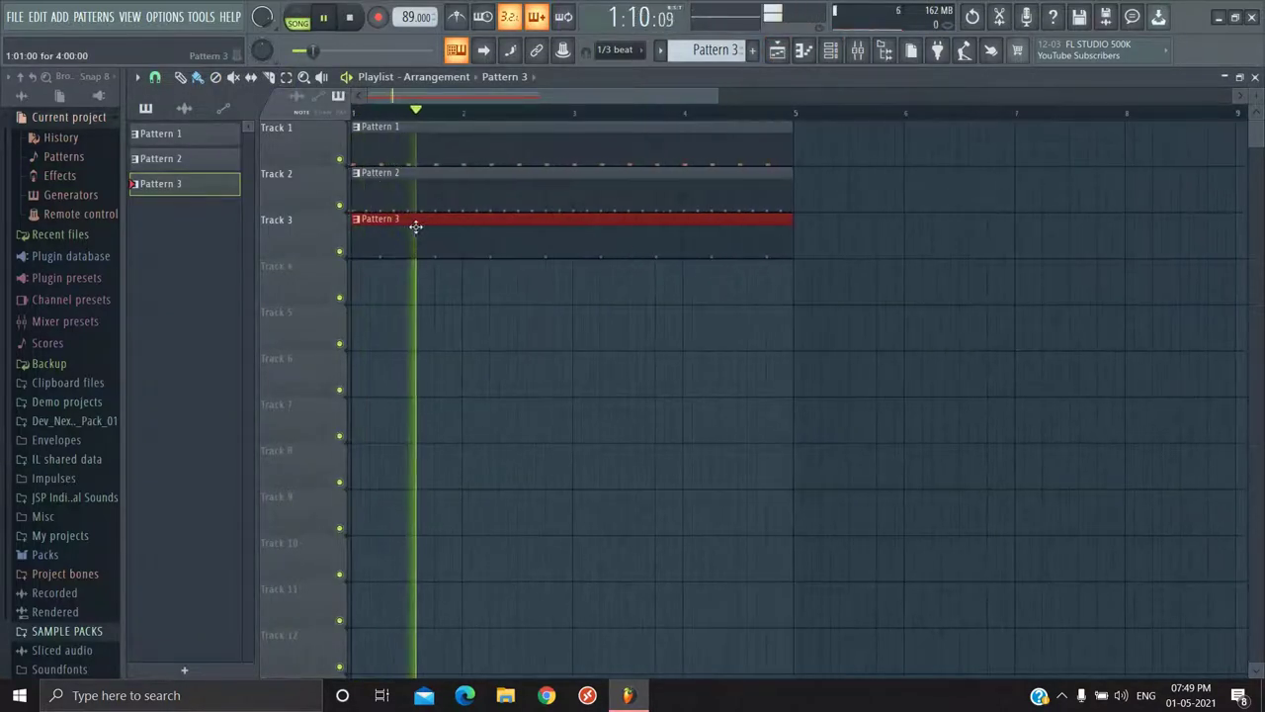
scroll(420, 247, "up", 1)
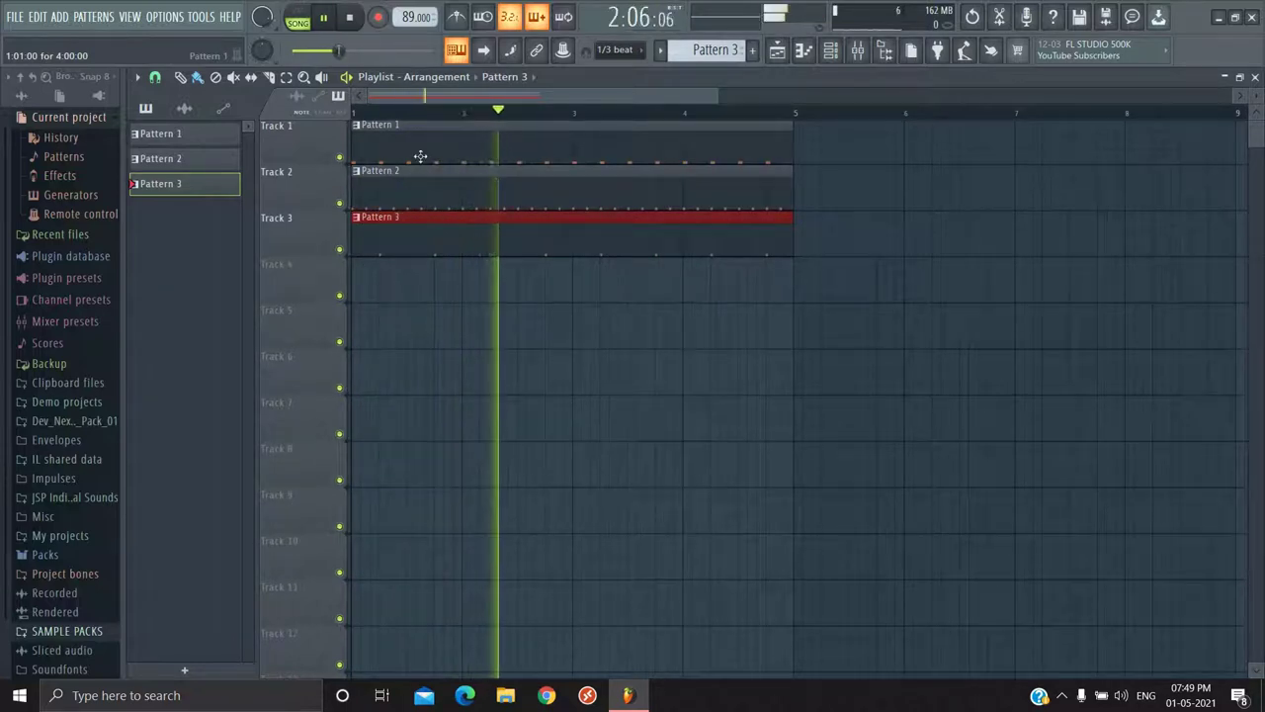
left_click(340, 158, "ctrl")
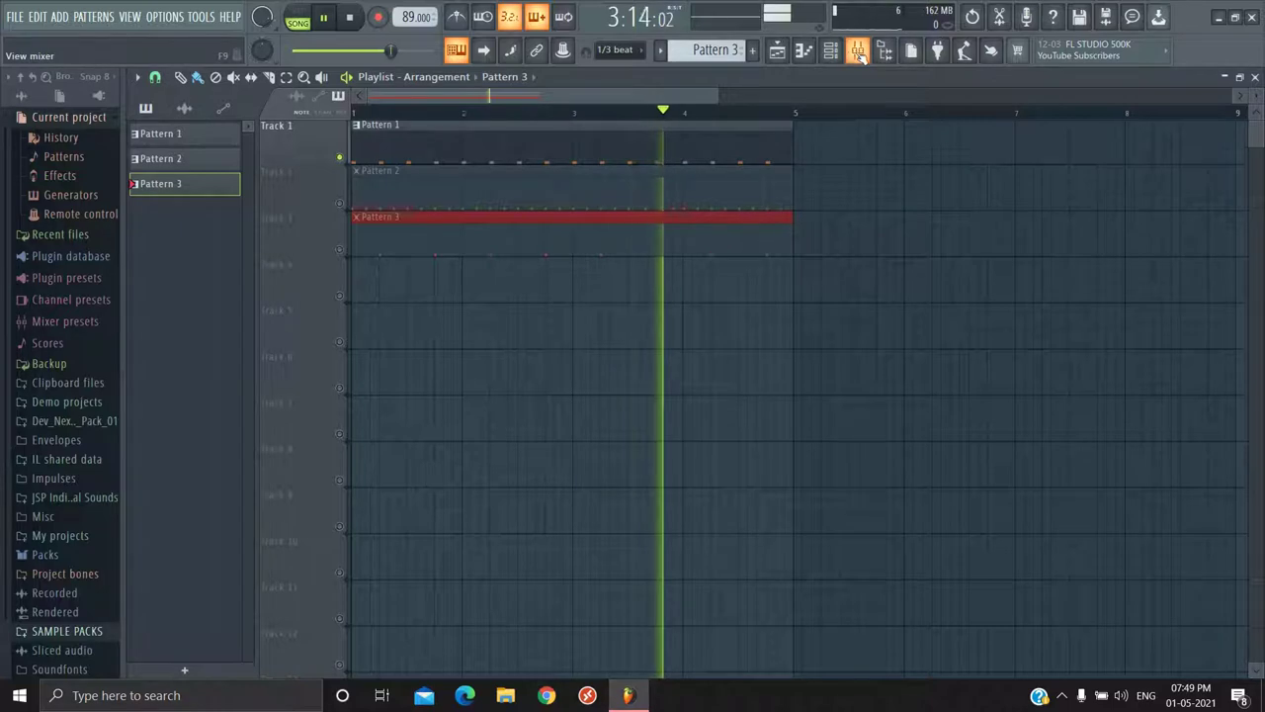
key("space")
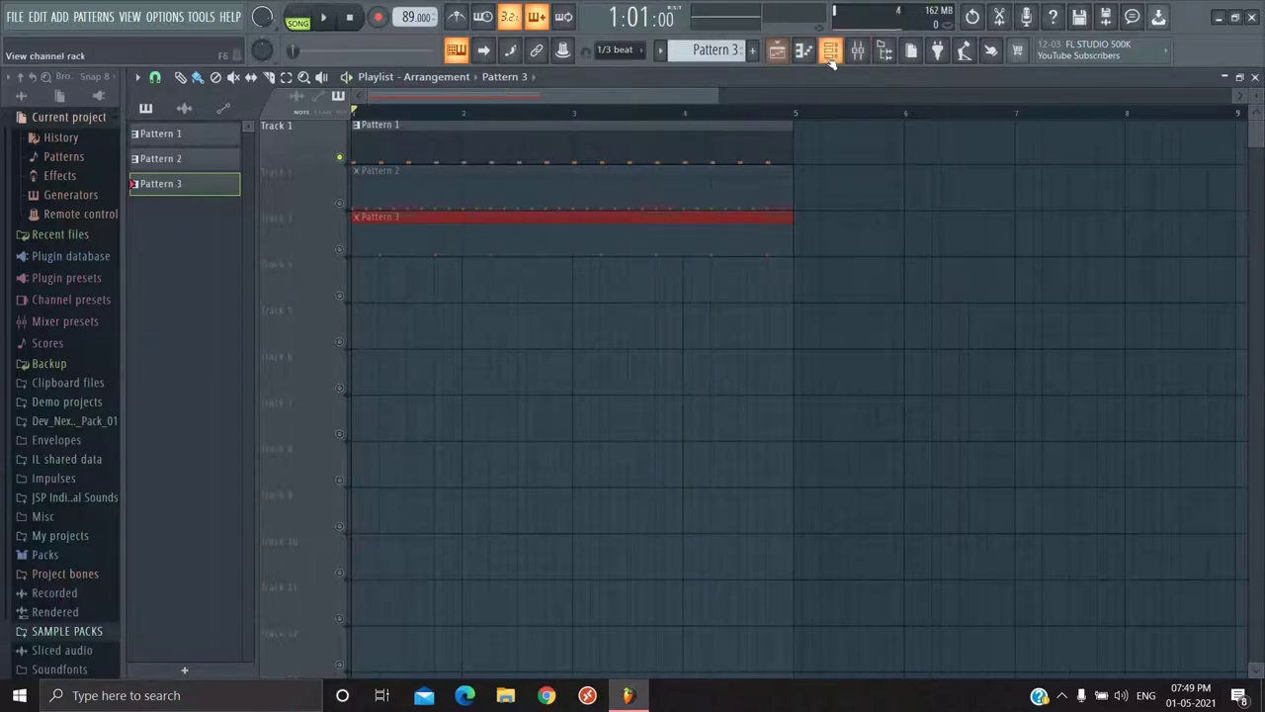
Step: Select Pattern 1 in the playlist and open the first 3x Osc channel's volume envelope while playing the song
left_click(831, 49)
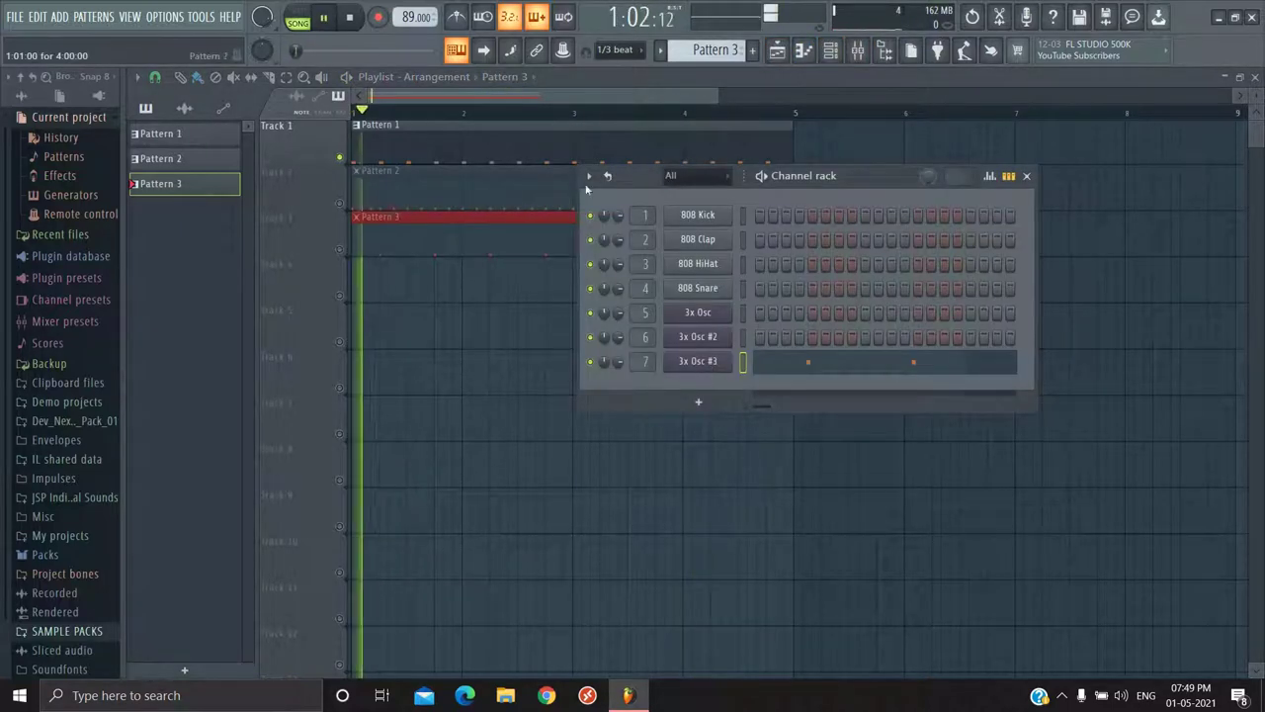
left_click(520, 144)
left_click(831, 49)
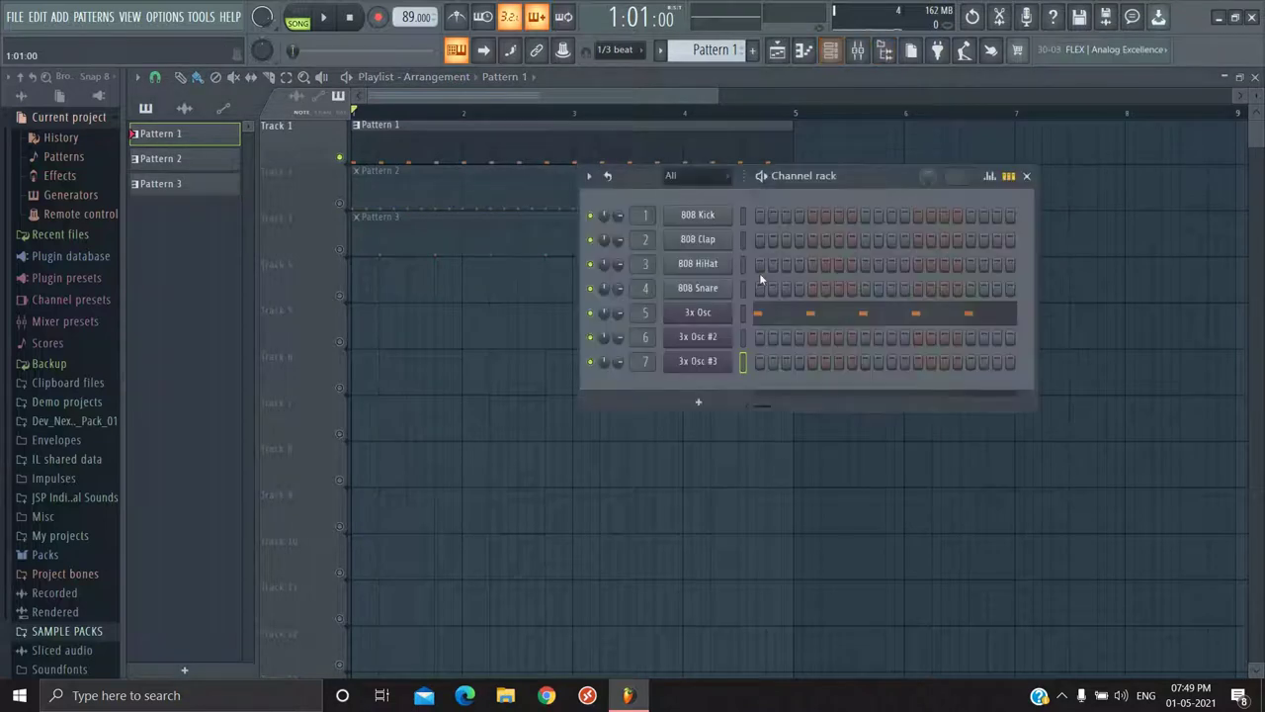
key("space")
left_click(708, 315)
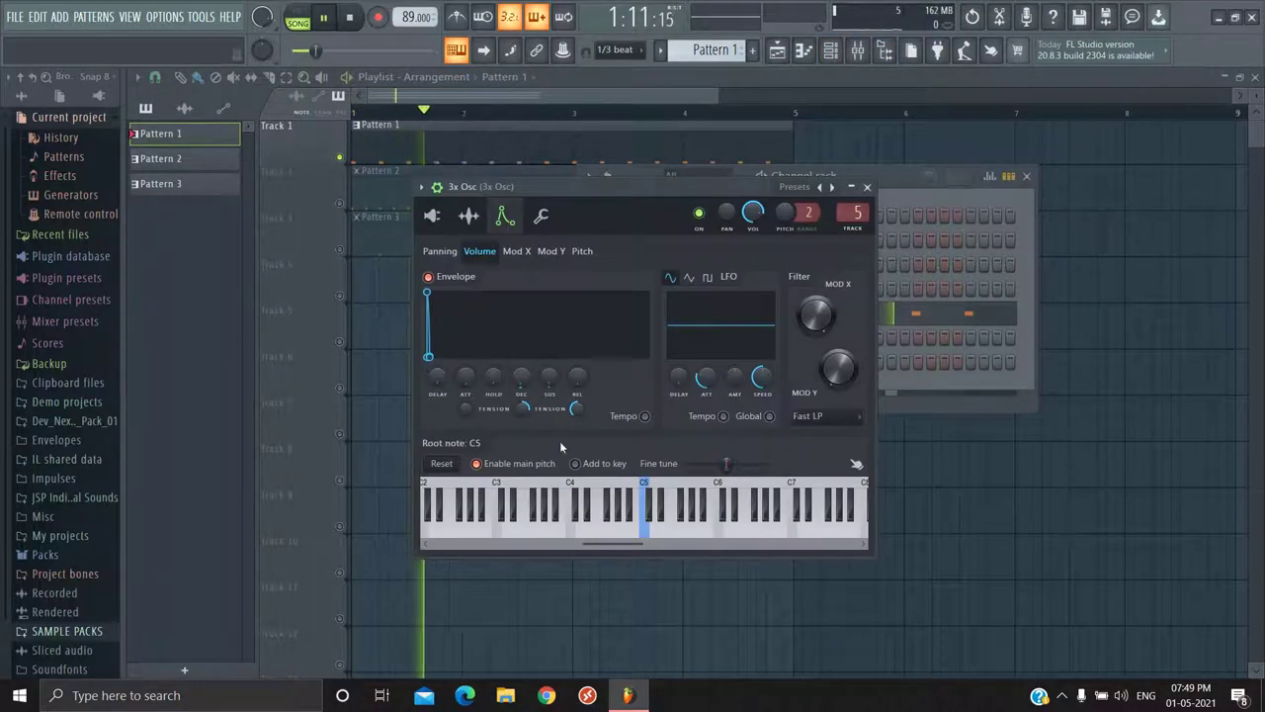
Step: Reduce the decay tension of 3x Osc's volume envelope and set its sustain level to 3% while auditioning Track 1
key("space")
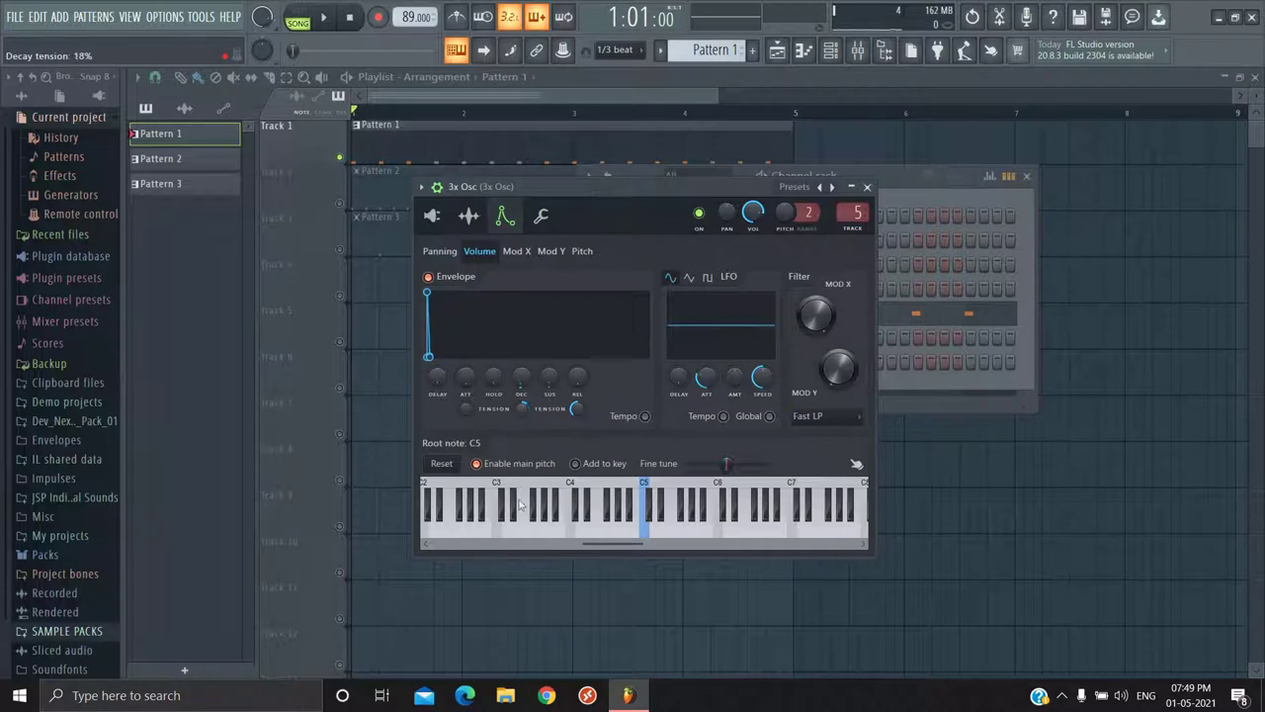
key("space")
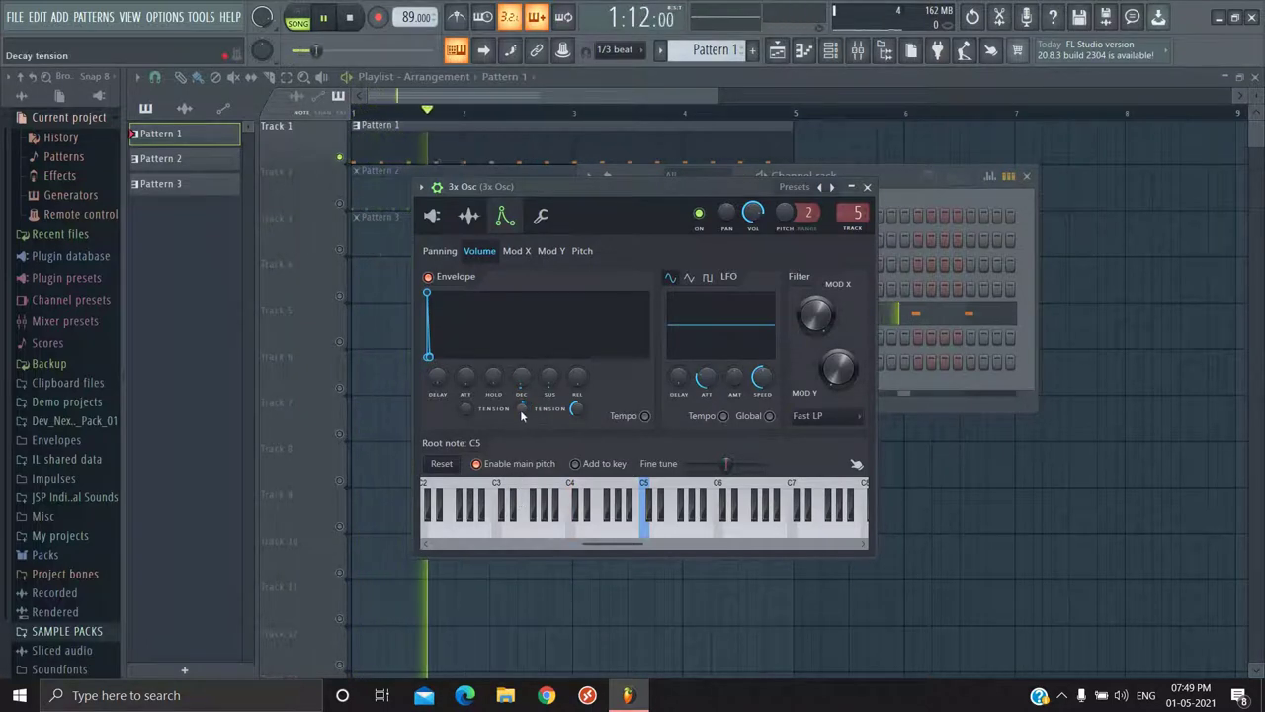
key("space")
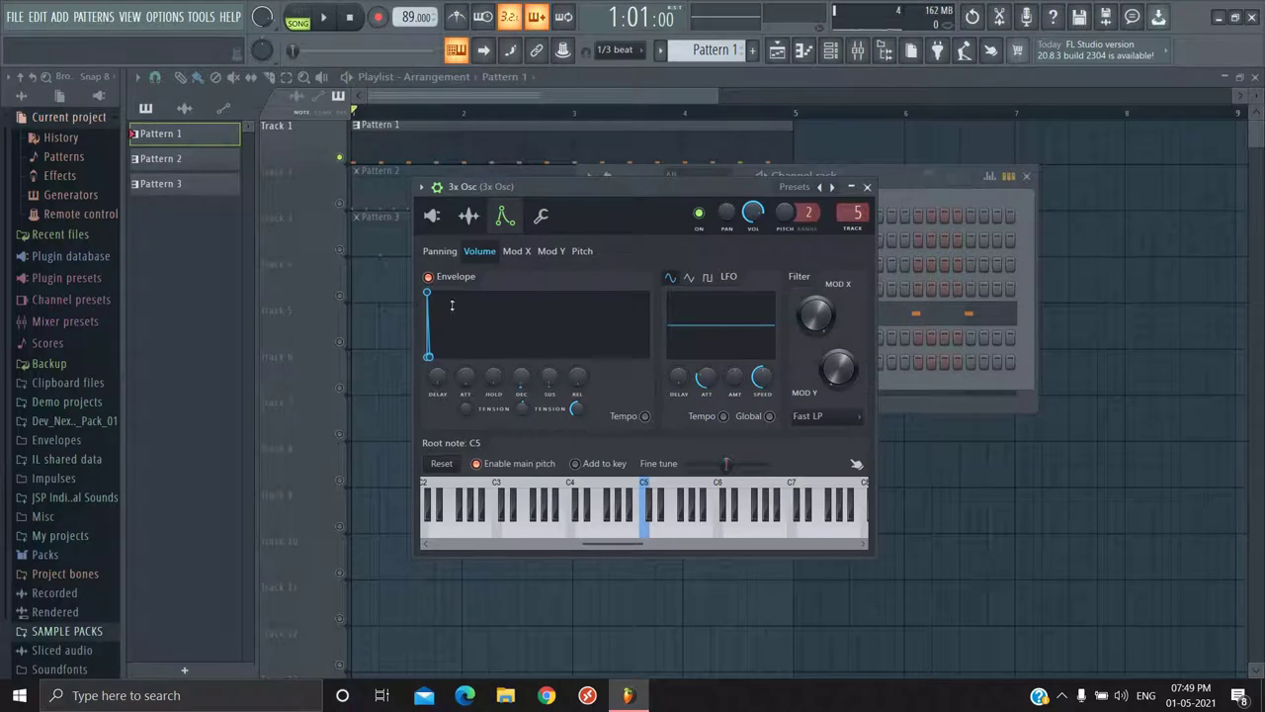
key("space")
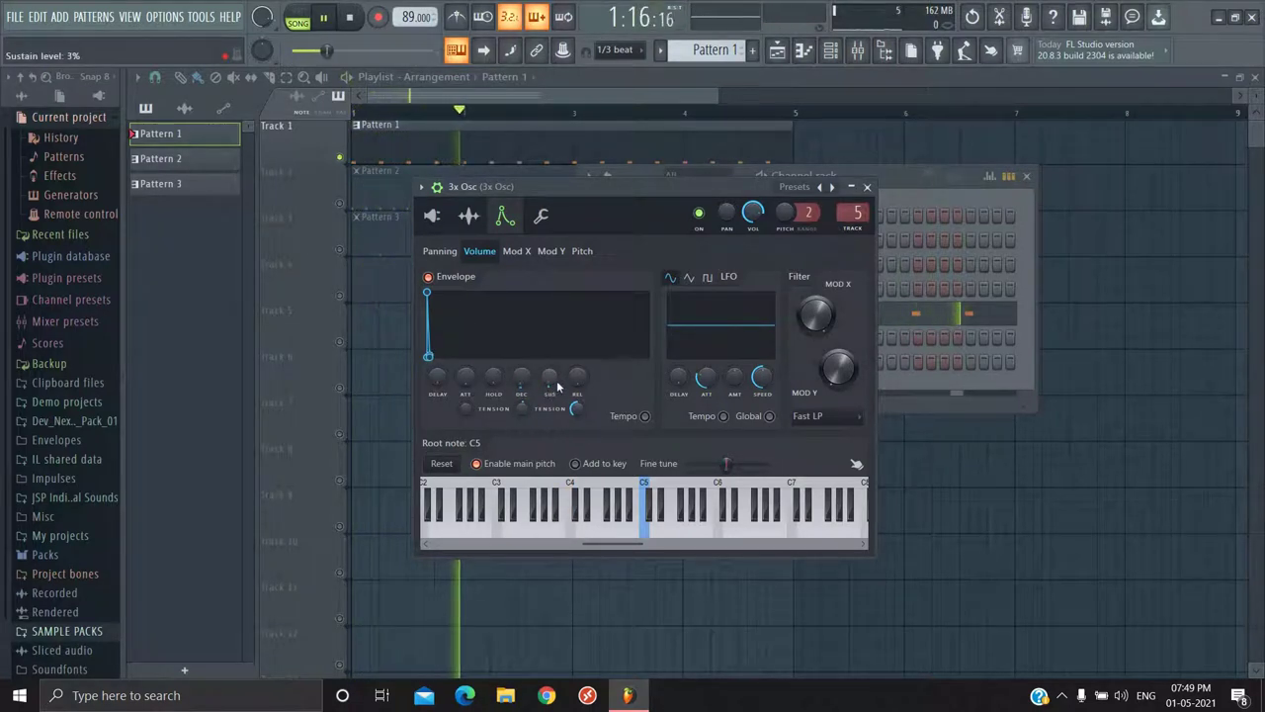
key("space")
Step: Try negative decay tension values such as -48% on 3x Osc's volume envelope, auditioning Track 1 between changes
left_click_drag(520, 409, 520, 475)
key("space")
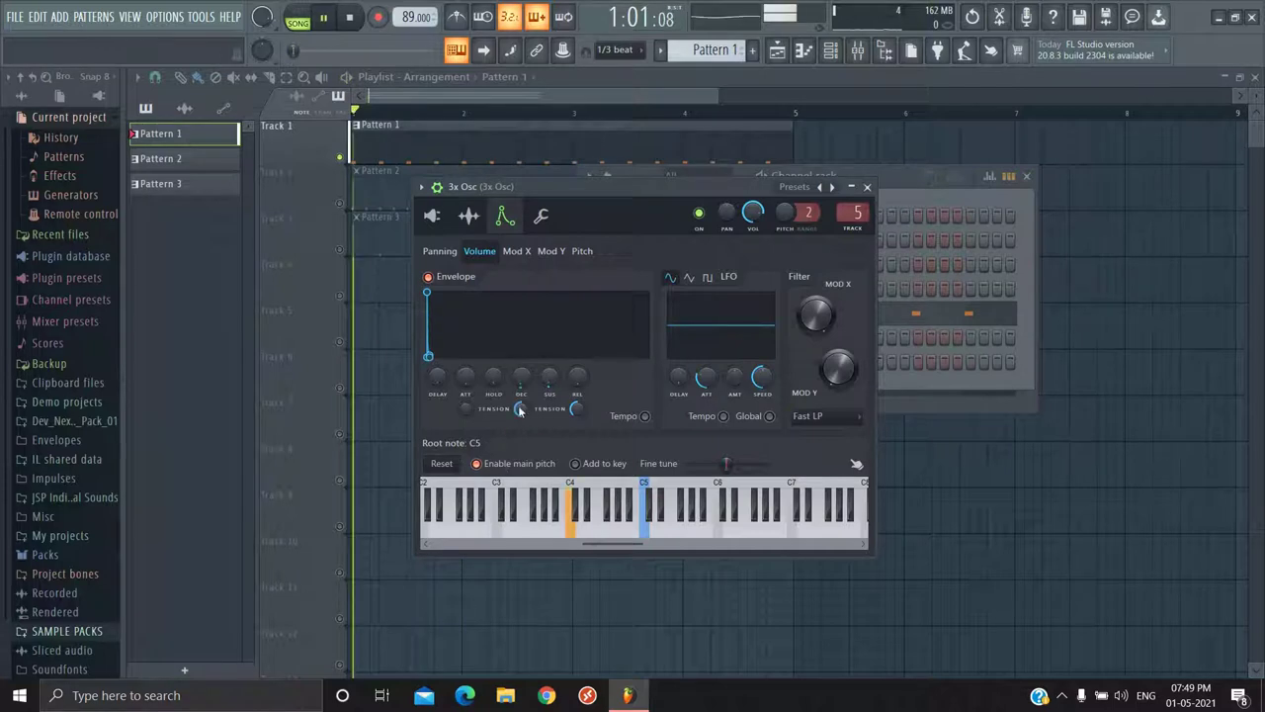
key("space")
left_click_drag(520, 409, 521, 378)
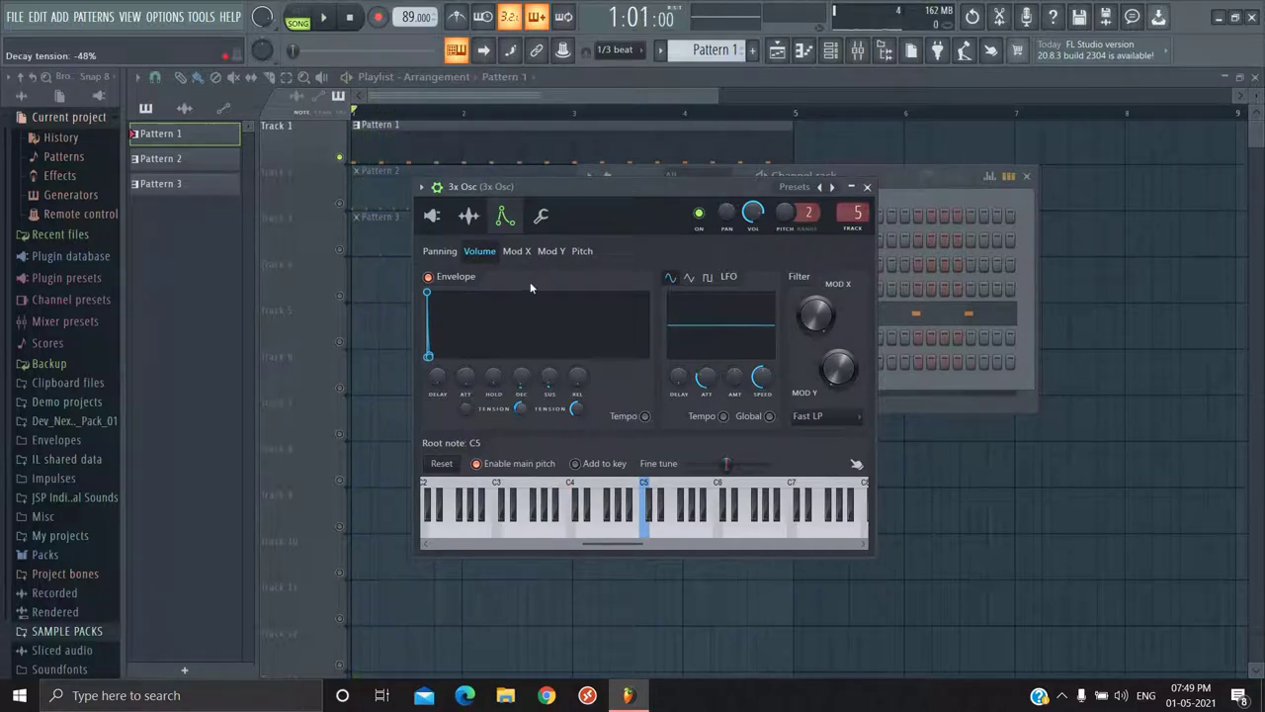
key("space")
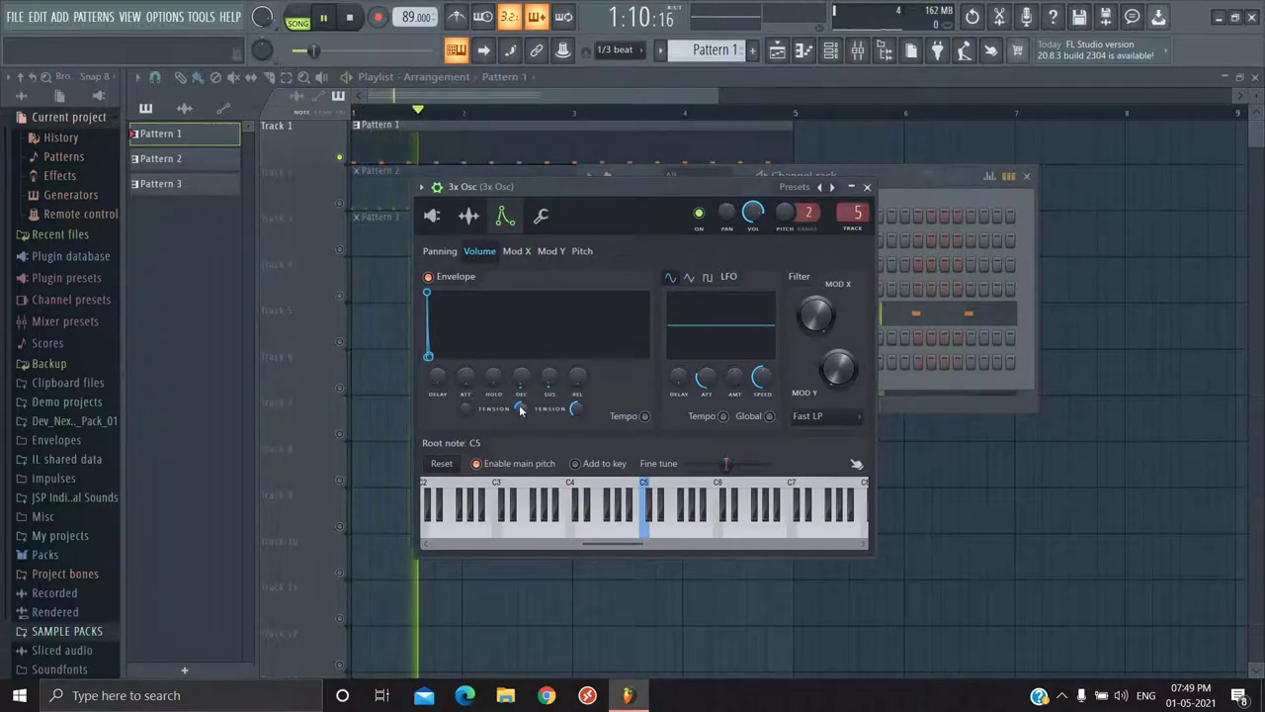
key("space")
Step: Set the volume envelope's decay tension to 33%, audition Track 1, and close 3x Osc
key("space")
key("space")
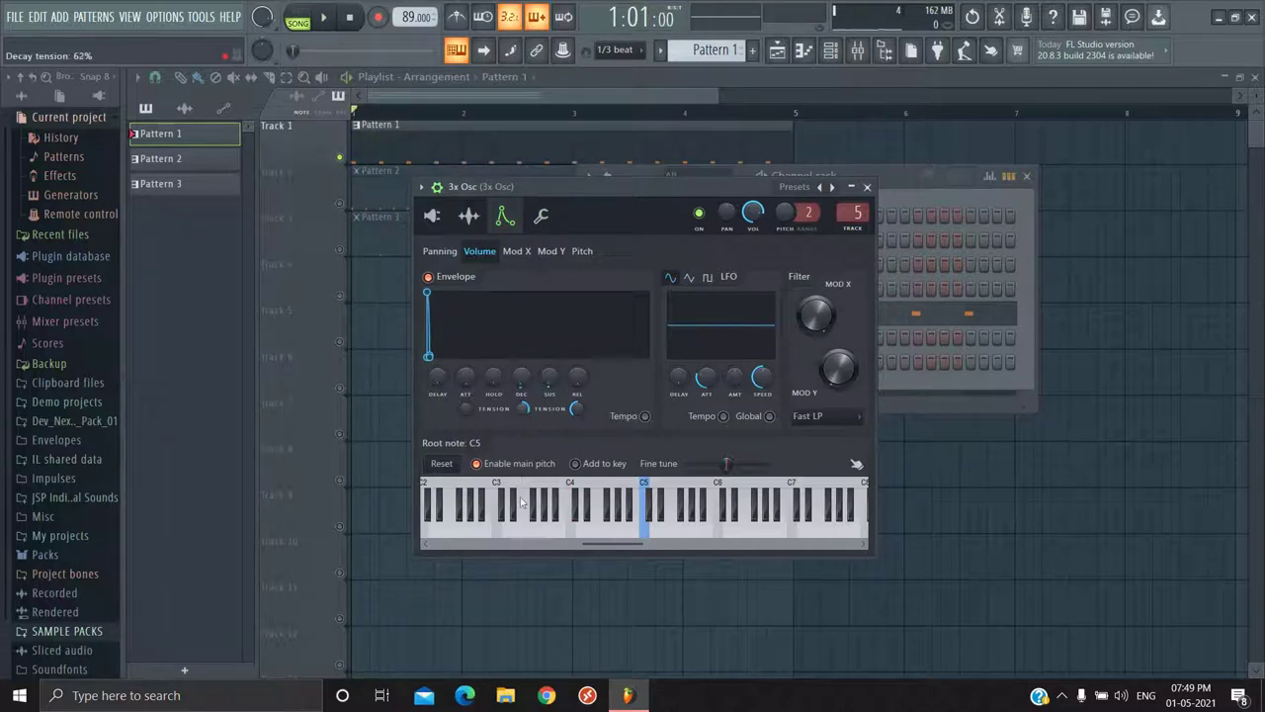
left_click_drag(522, 502, 522, 531)
key("space")
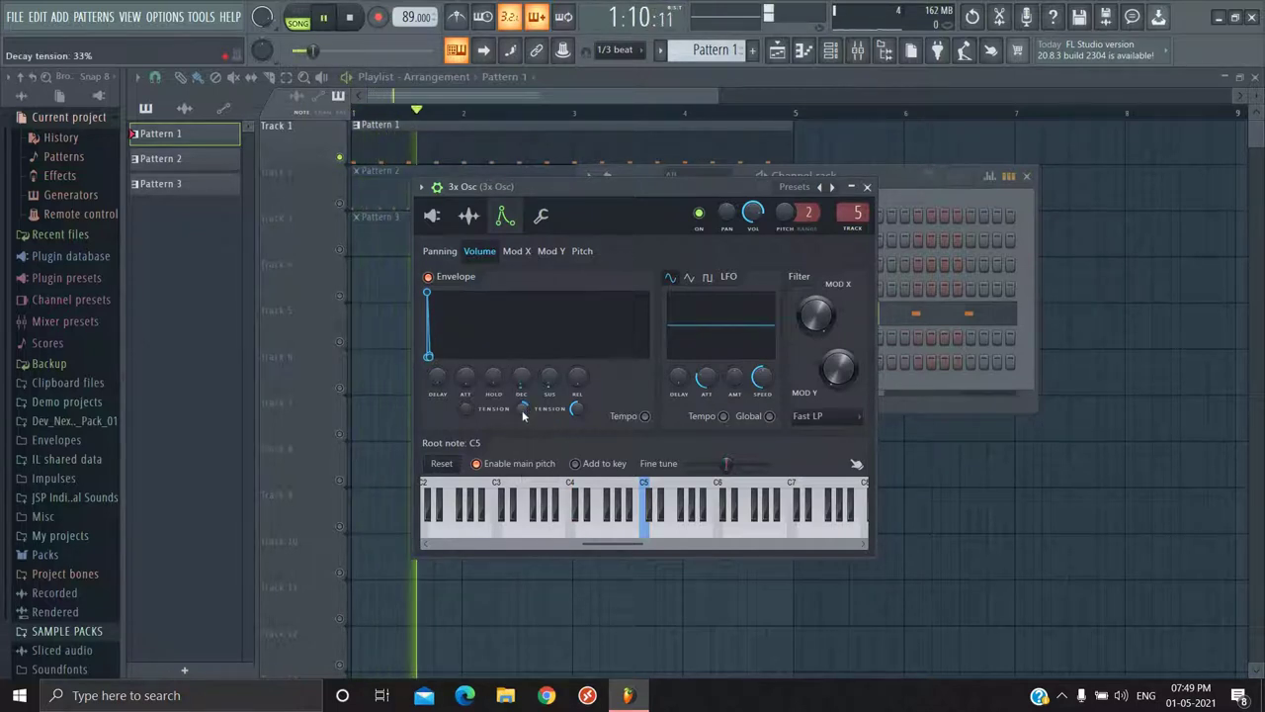
key("space")
left_click(868, 187)
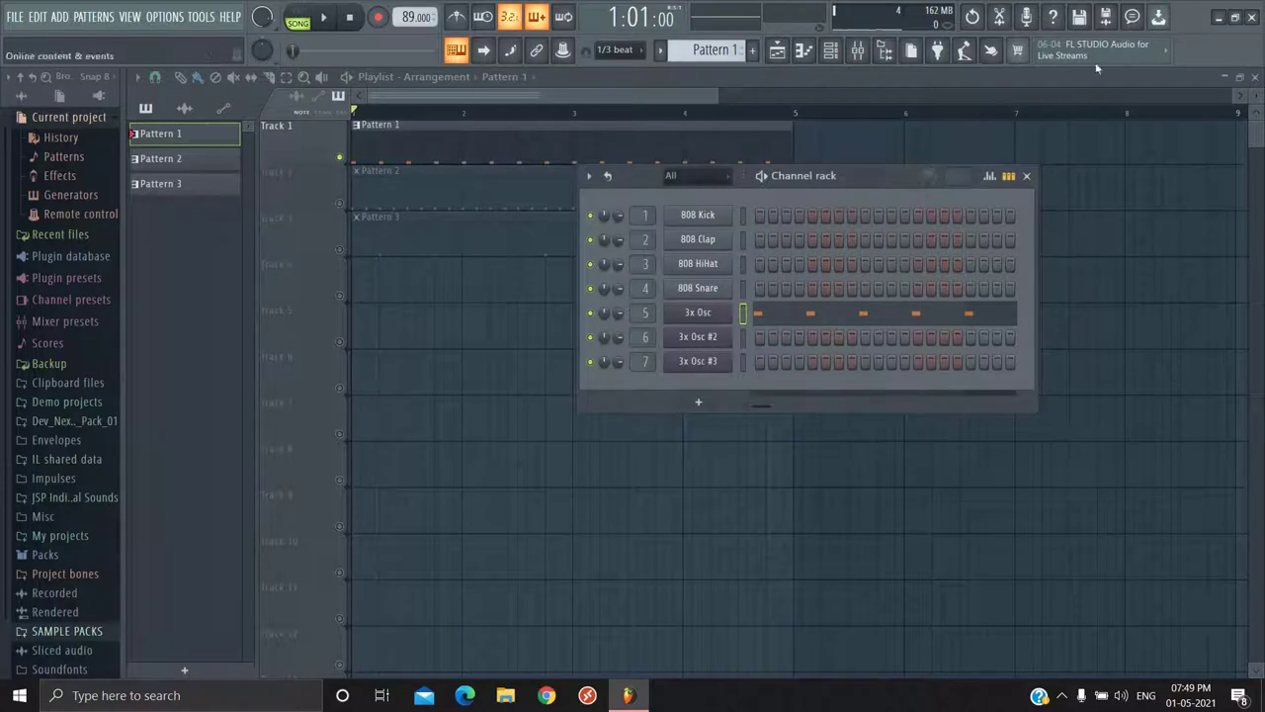
Step: Audition the song in the mixer and load Transient Processor into Slot 4 of the 3x Osc insert
left_click(858, 50)
key("space")
key("space")
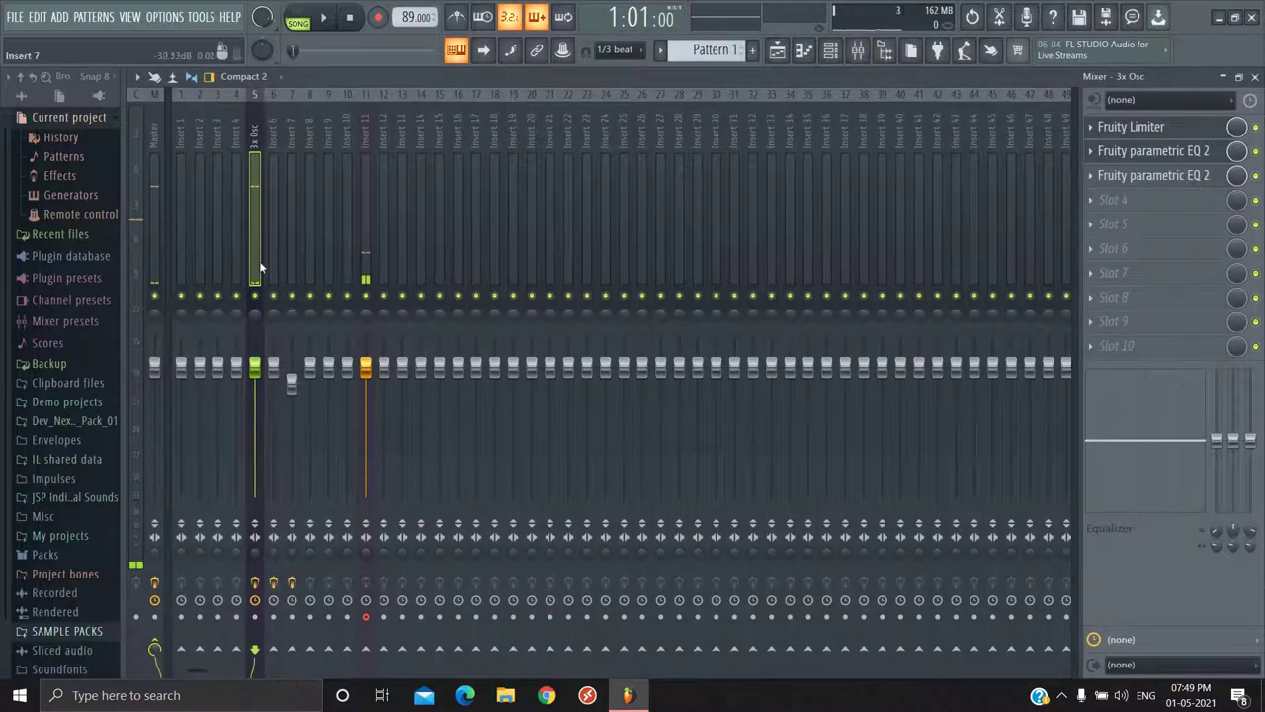
left_click(1112, 201)
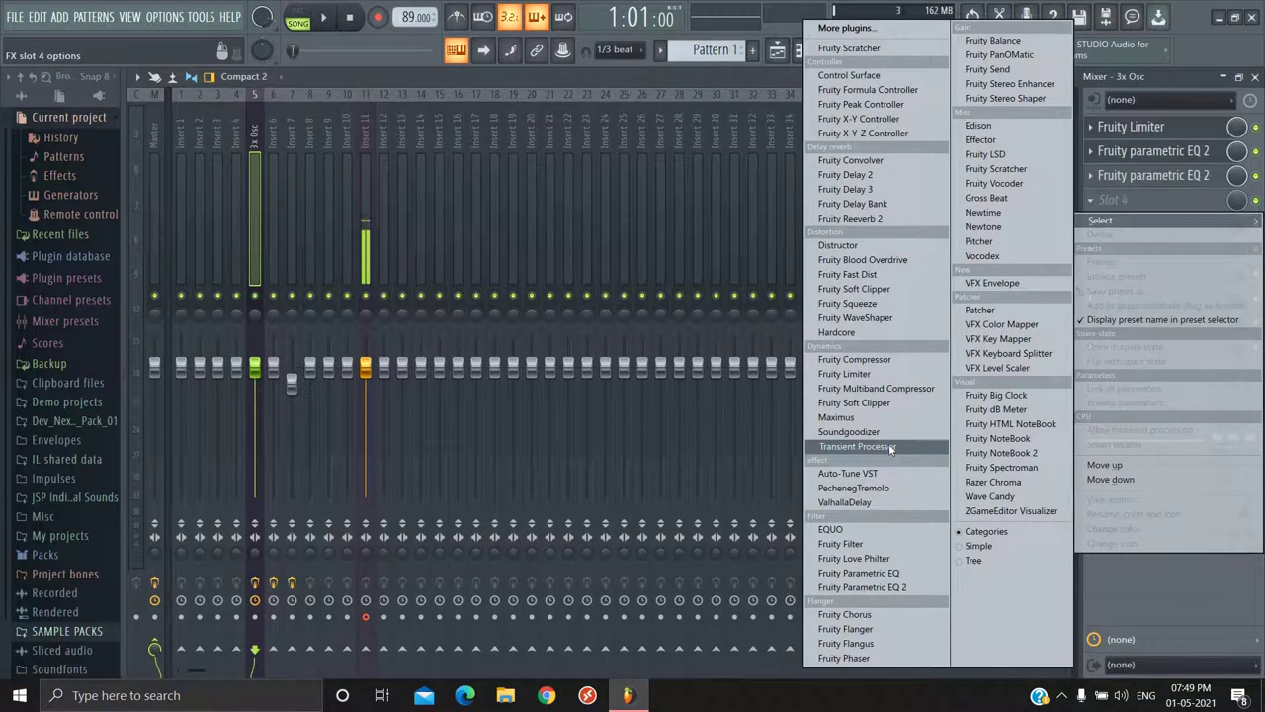
left_click(856, 446)
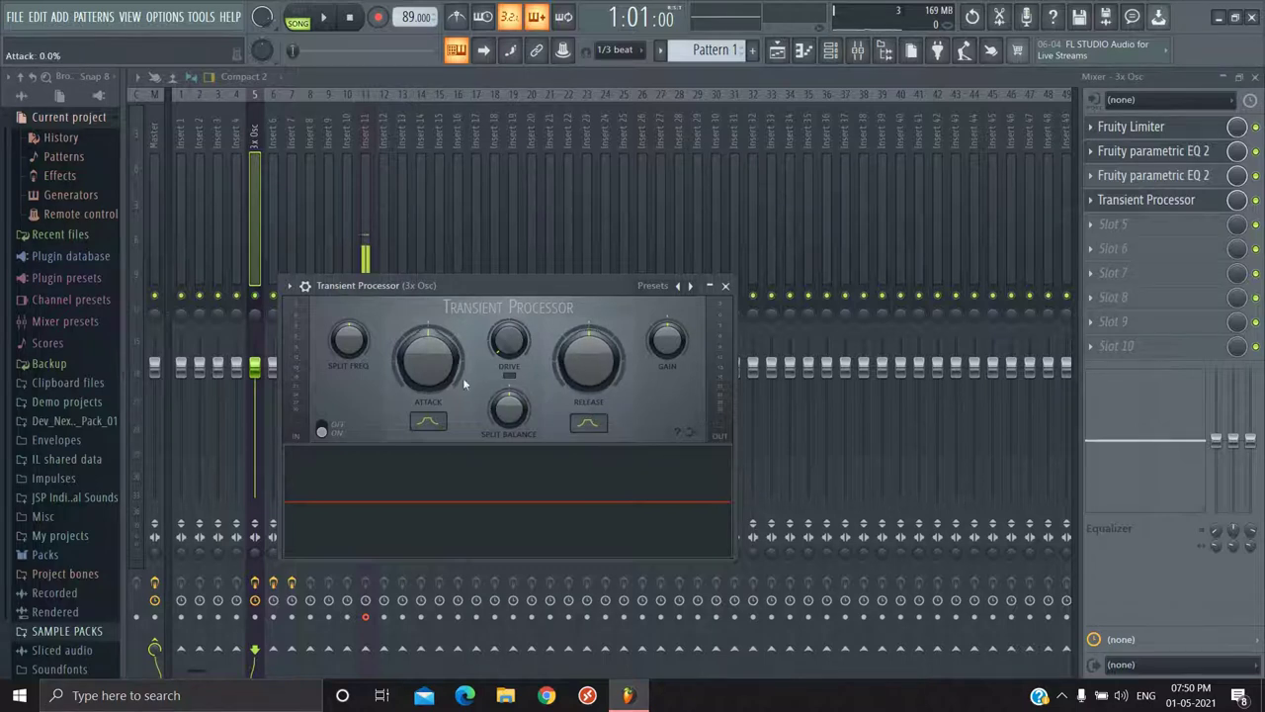
Step: Adjust Transient Processor's Attack amount, audition the 3x Osc sound, and close the effect
left_click_drag(434, 364, 551, 675)
key("space")
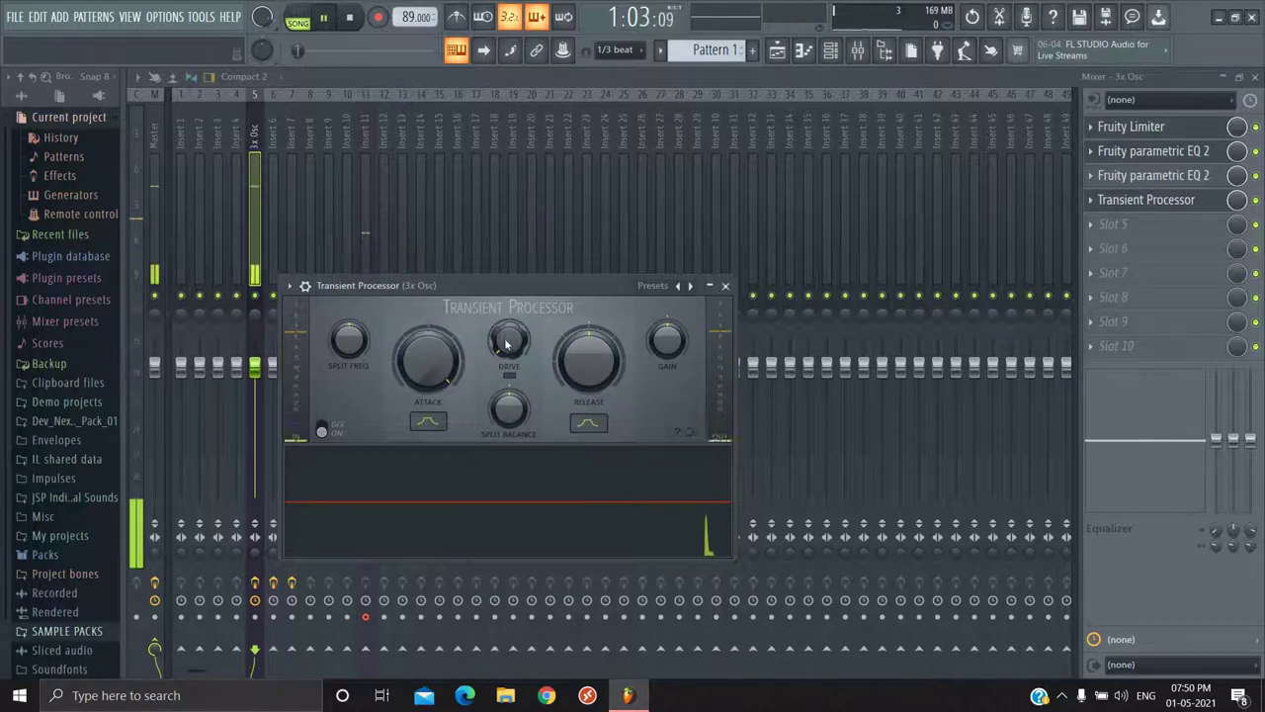
left_click(726, 286)
key("space")
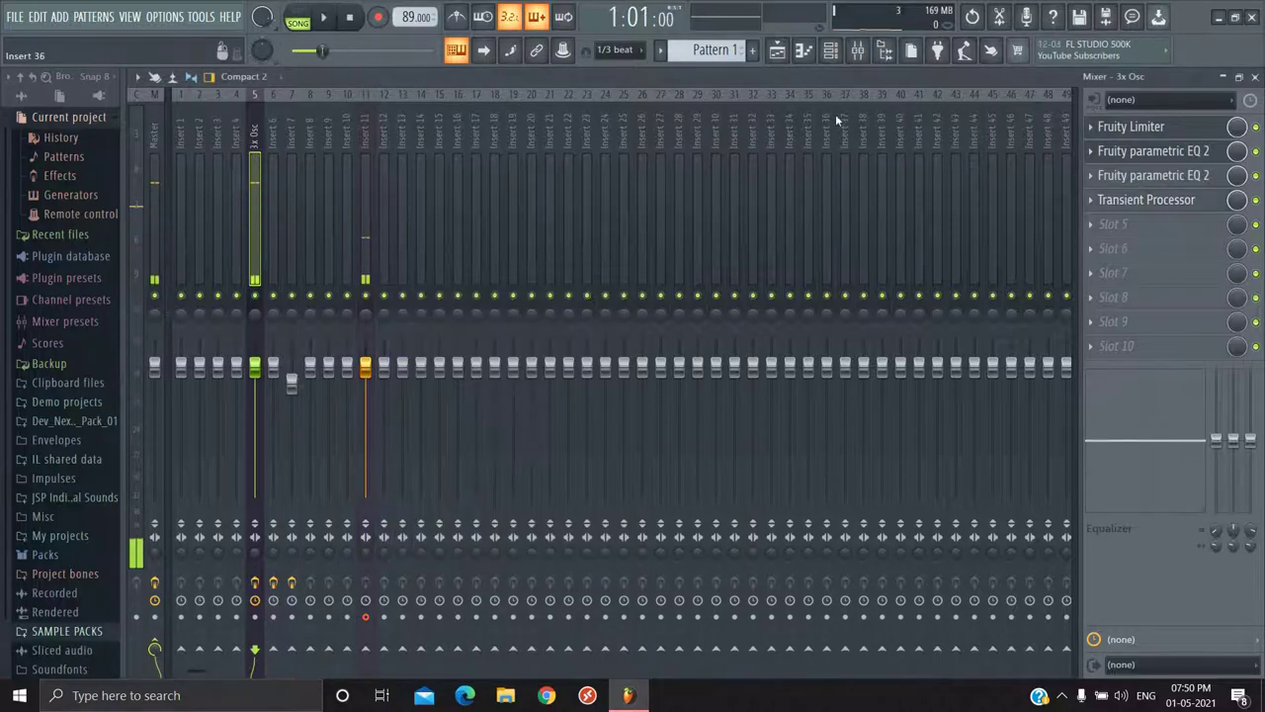
Step: Reopen the first 3x Osc channel and slightly lengthen the volume envelope's release time while playing the song
left_click(830, 50)
left_click(700, 312)
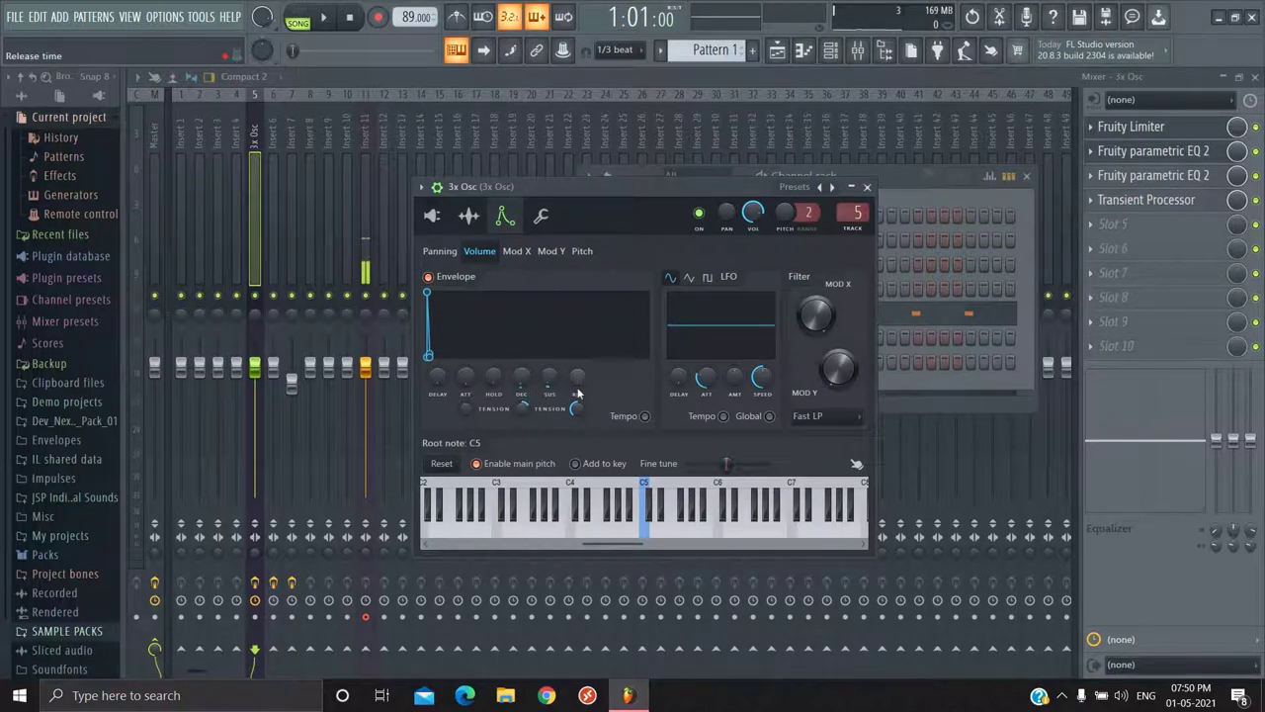
key("space")
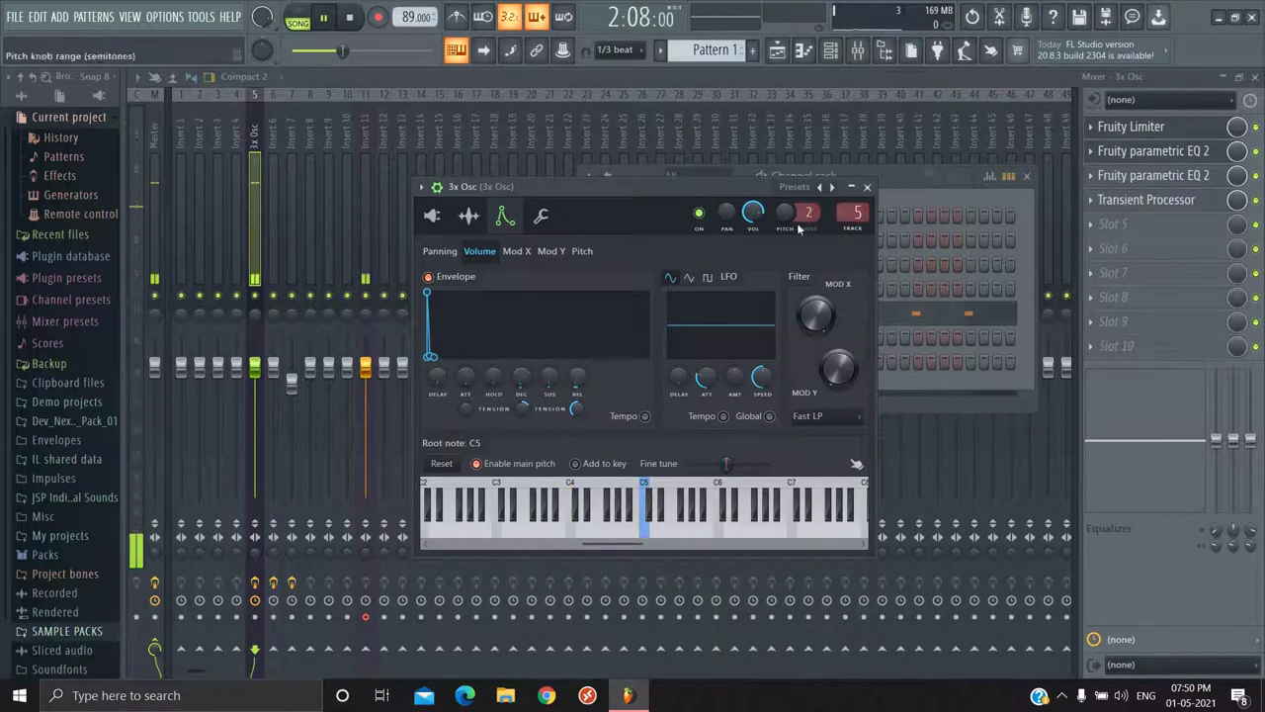
Step: Close 3x Osc, unmute Track 3 in the playlist, and audition it together with Track 1
left_click(868, 187)
key("space")
left_click(776, 50)
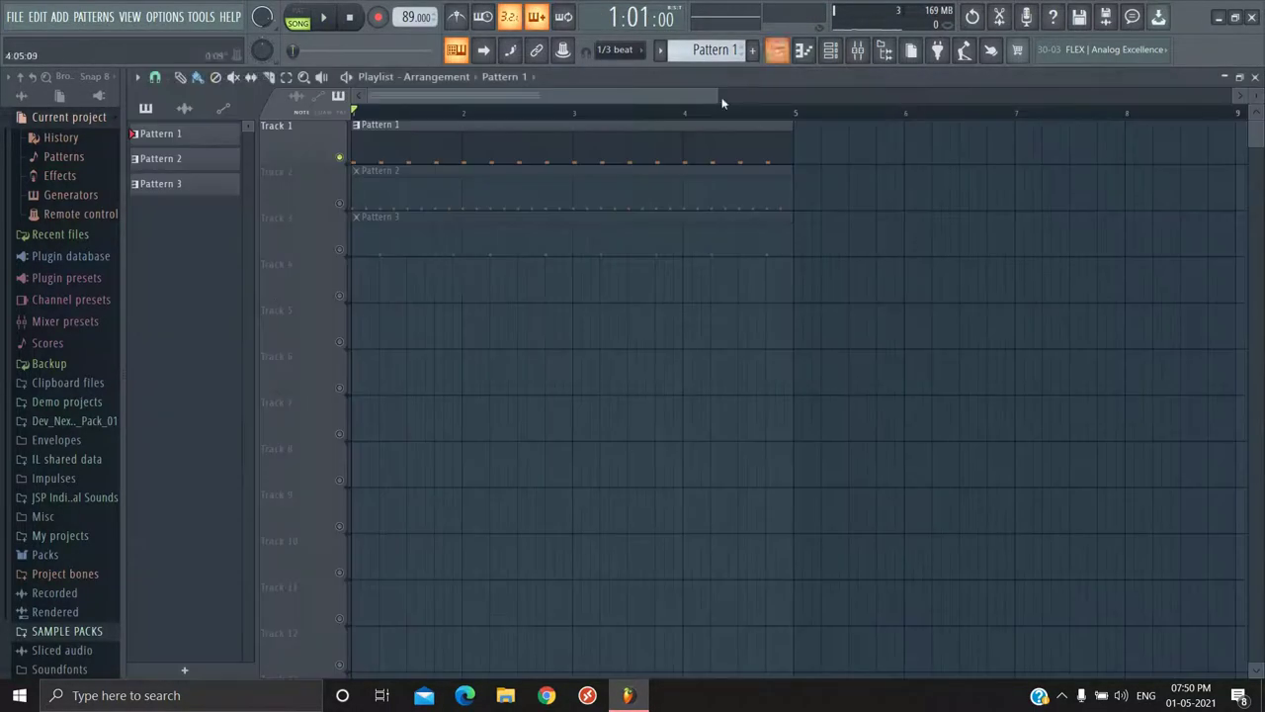
left_click(339, 252)
key("space")
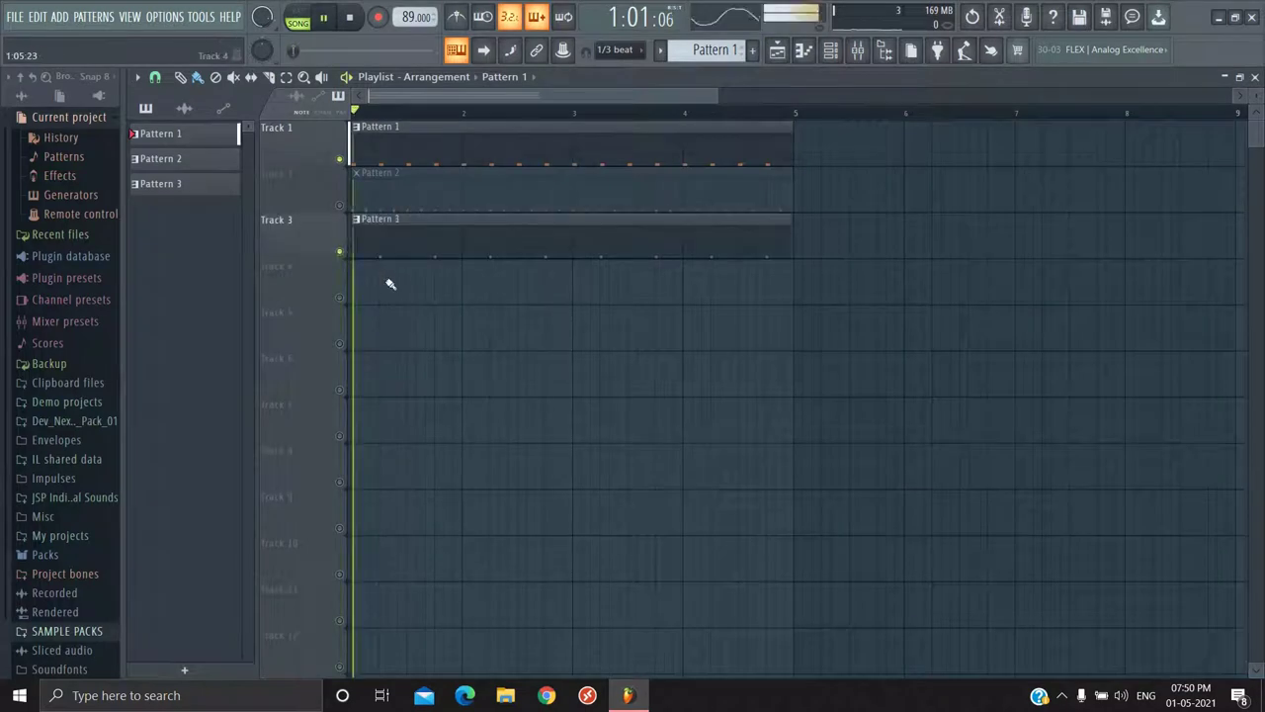
scroll(362, 249, "up", 3)
key("space")
key("space")
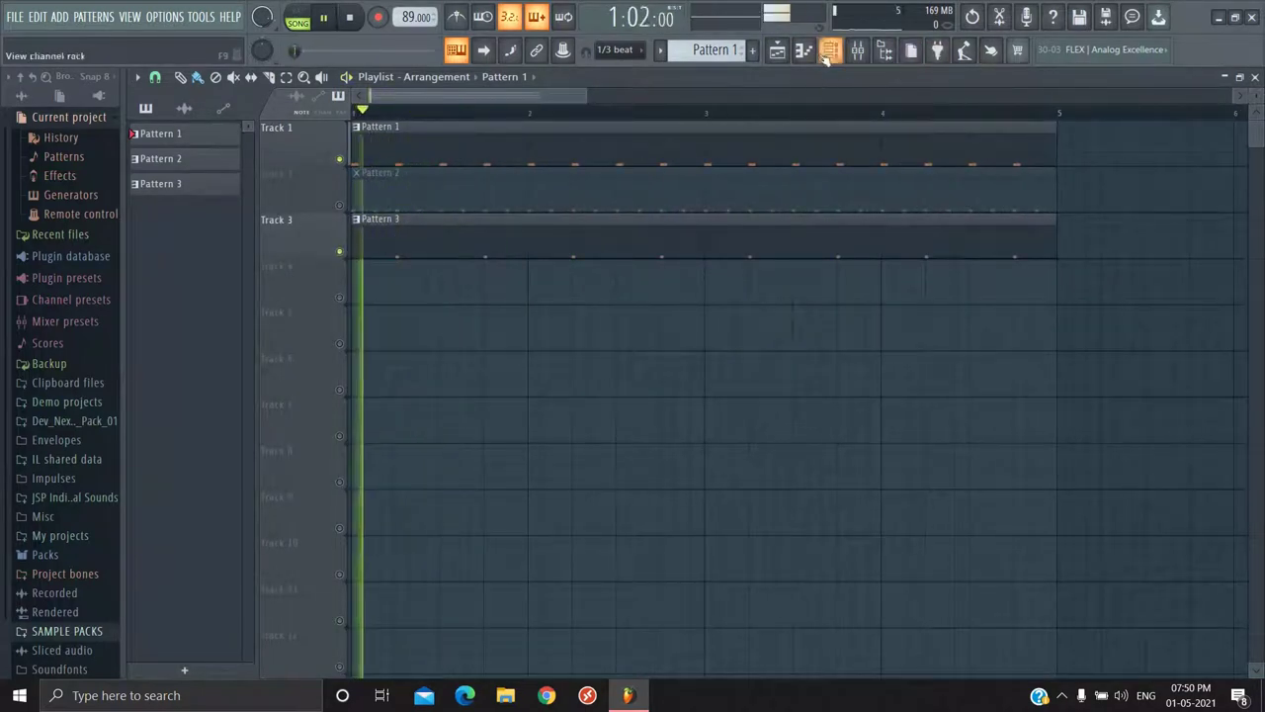
key("space")
key("space")
Step: Open Pattern 3 and bring up the volume envelope settings of 3x Osc #3
left_click(599, 240)
key("space")
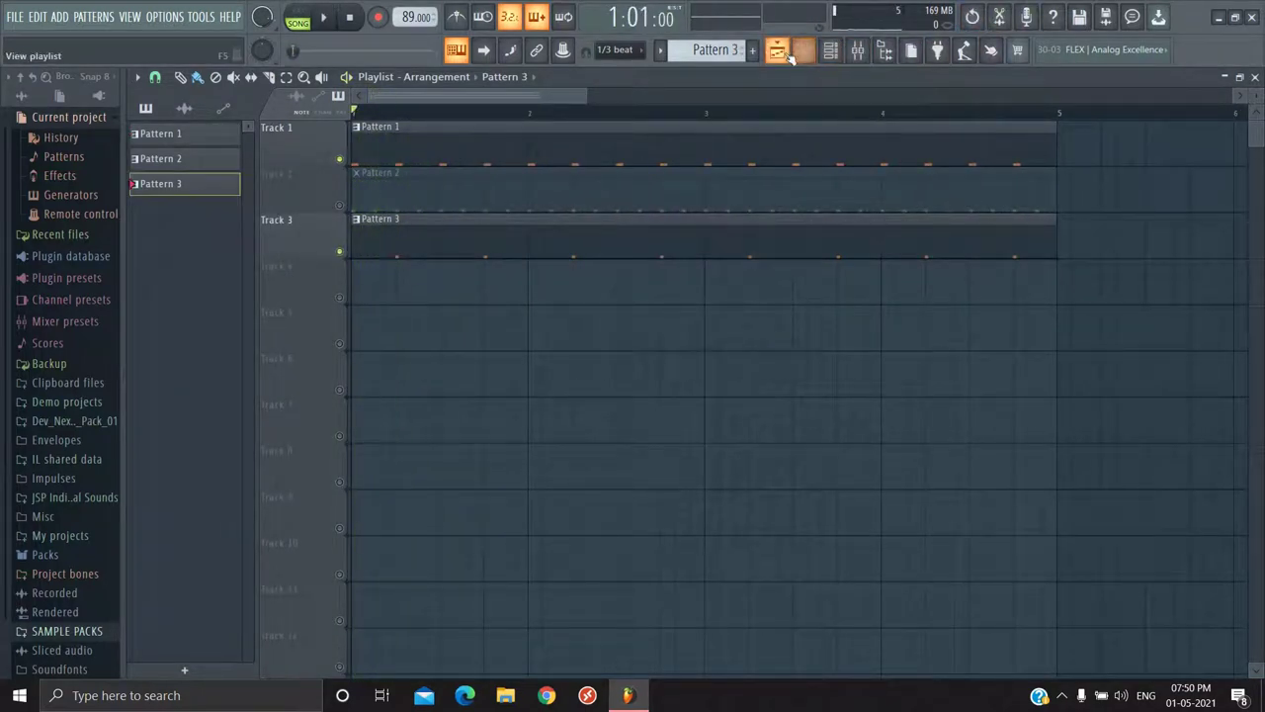
left_click(830, 50)
left_click(695, 364)
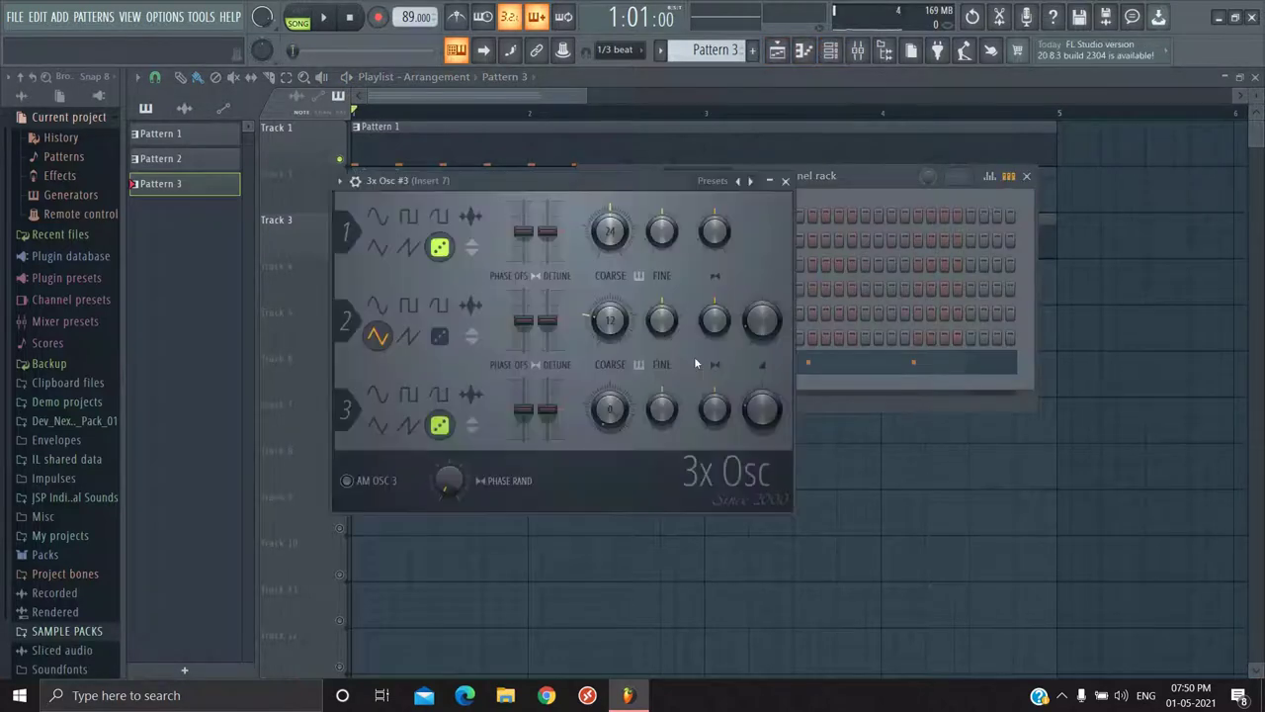
left_click_drag(581, 183, 778, 166)
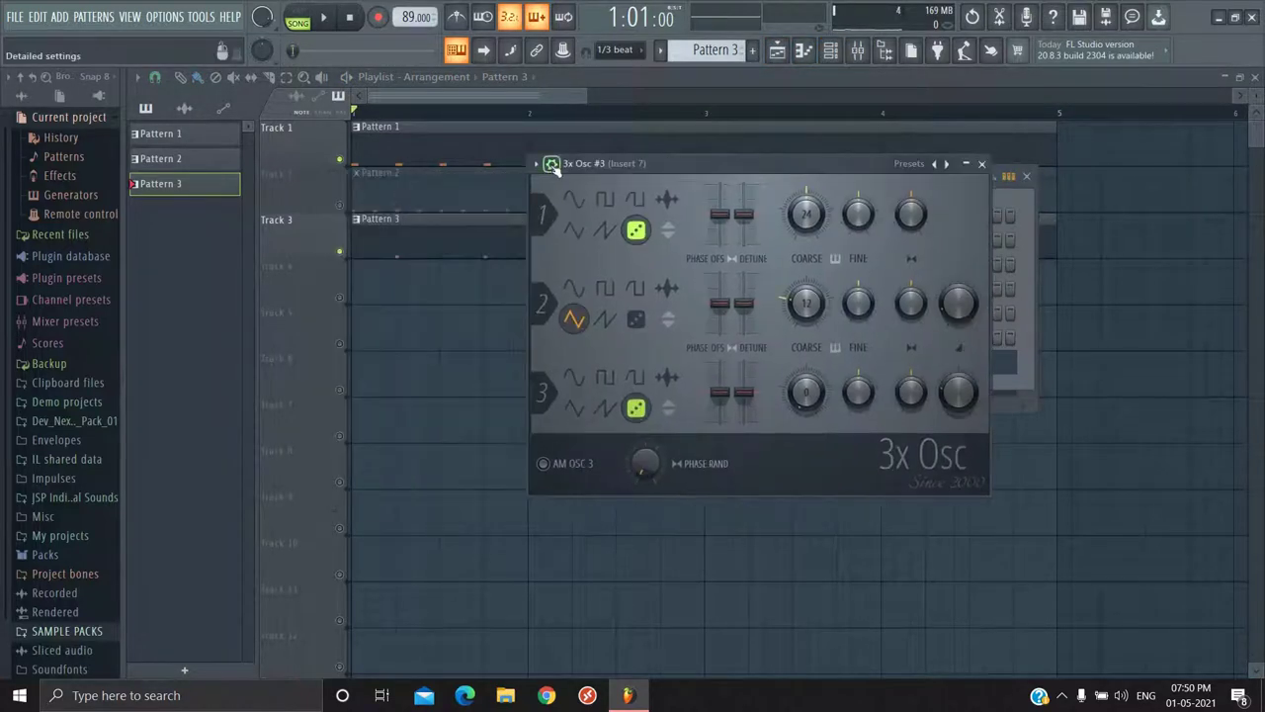
left_click(551, 164)
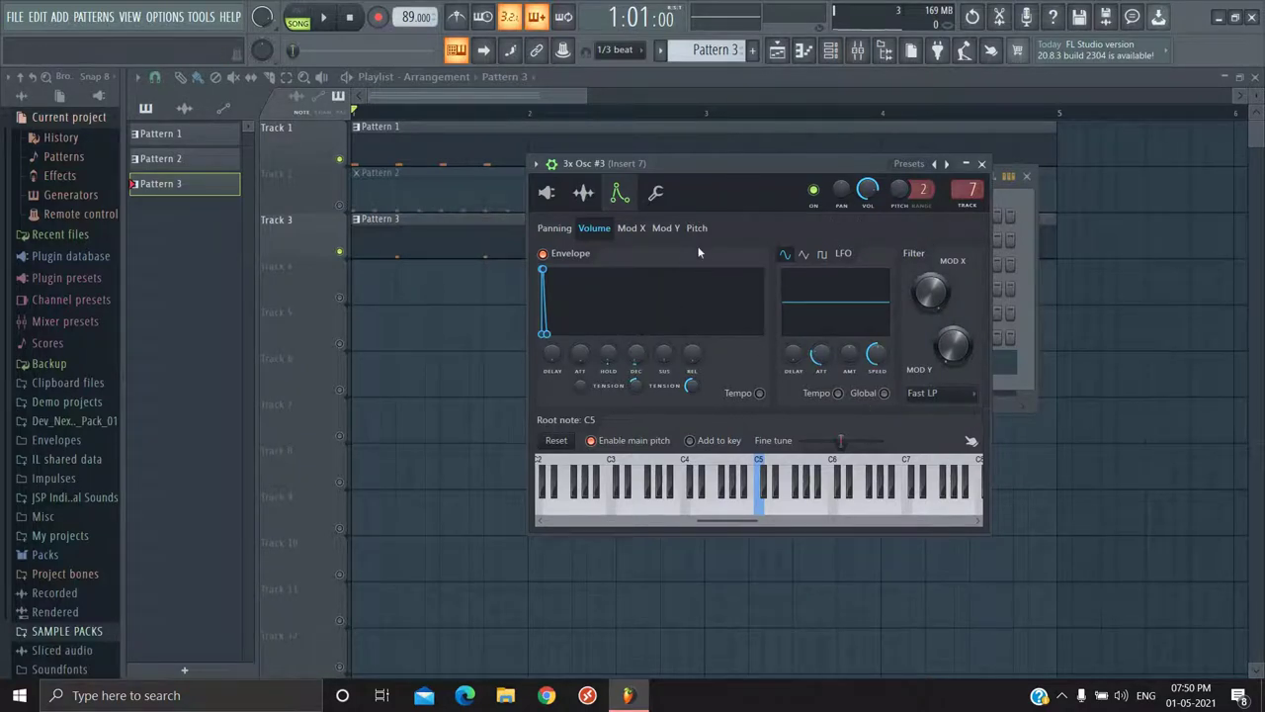
Step: Play the song while fine-tuning the volume envelope's hold time, and close 3x Osc #3
key("space")
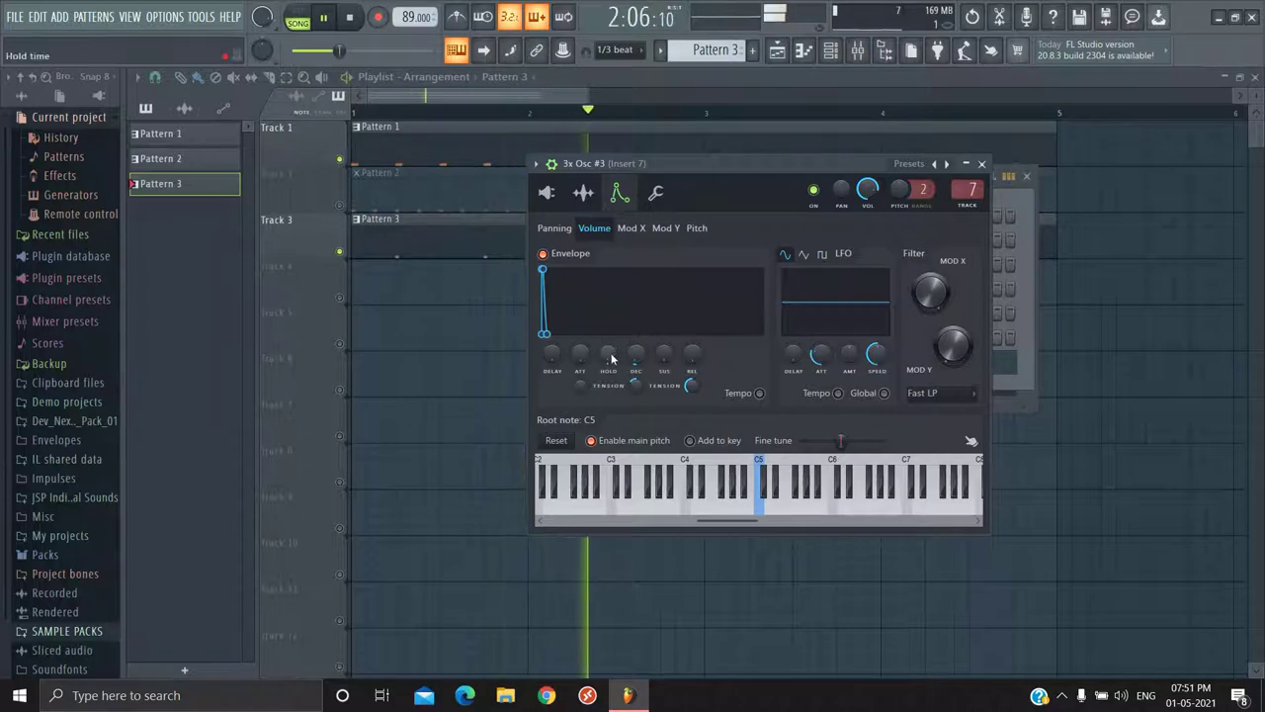
left_click_drag(611, 359, 616, 362)
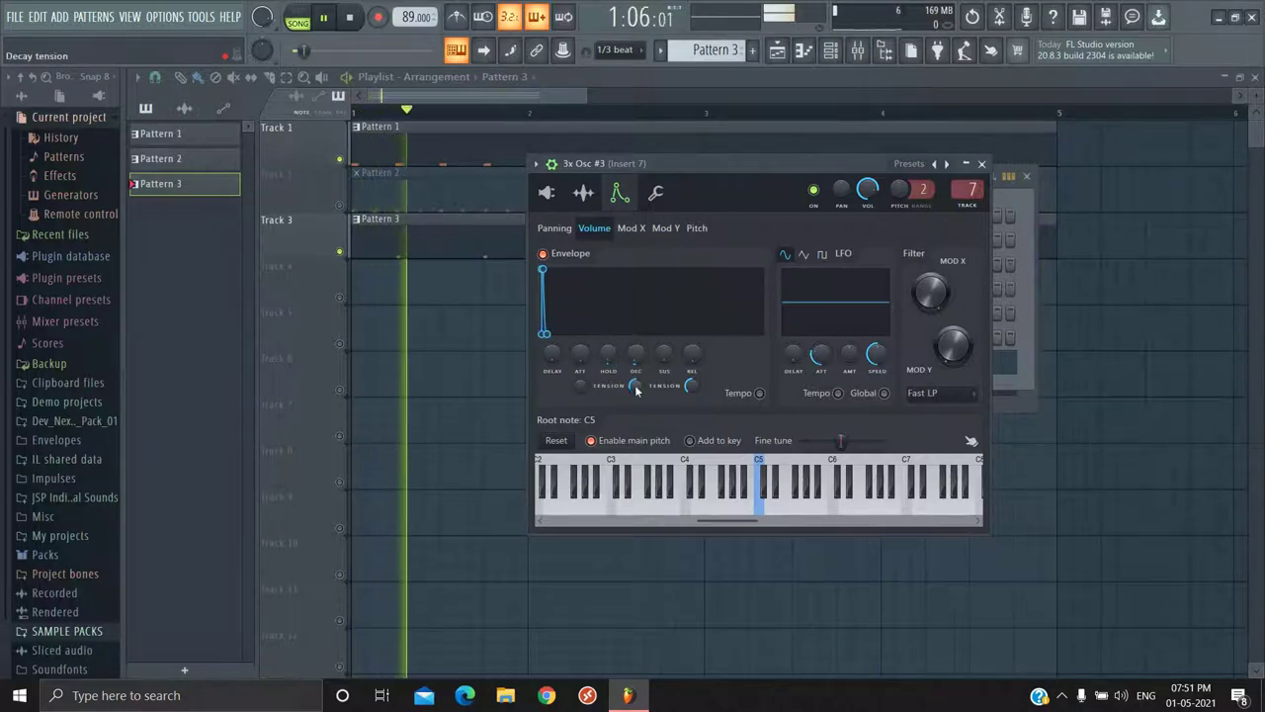
left_click(981, 164)
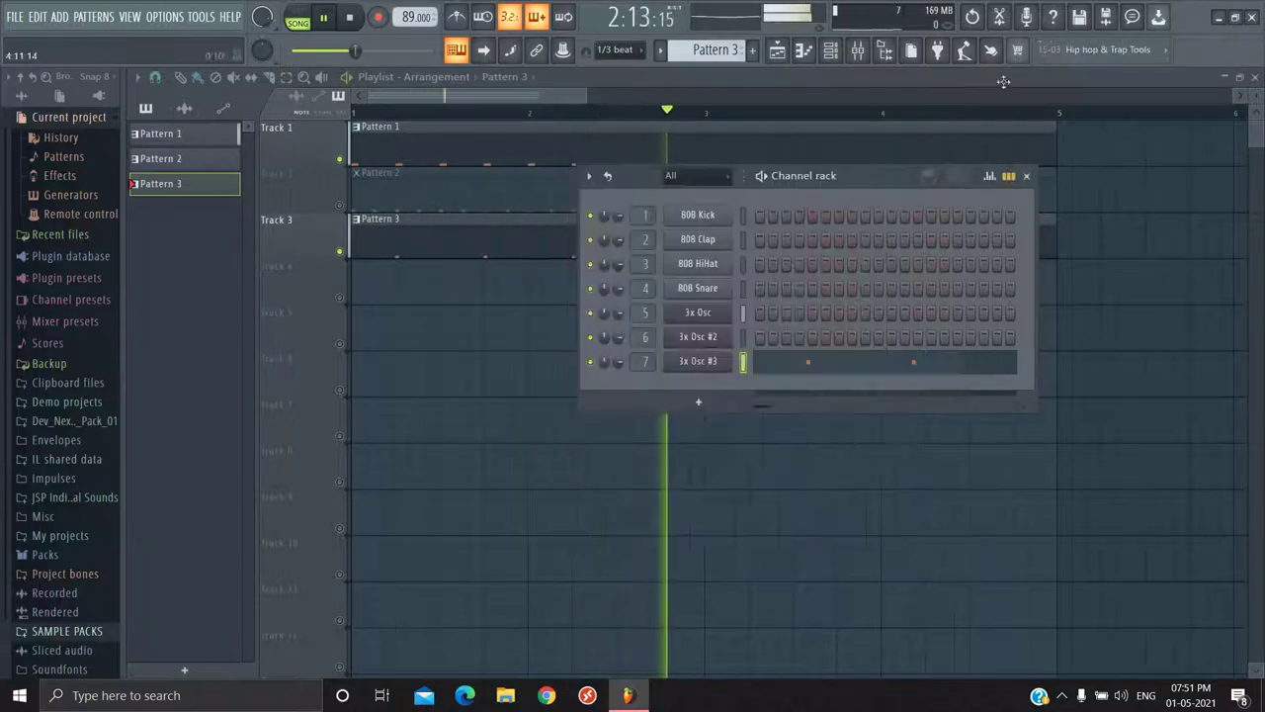
Step: Raise band 6 slightly in gain and frequency in Insert 7's second Fruity Parametric EQ 2, audition it, and close the effect
key("F9")
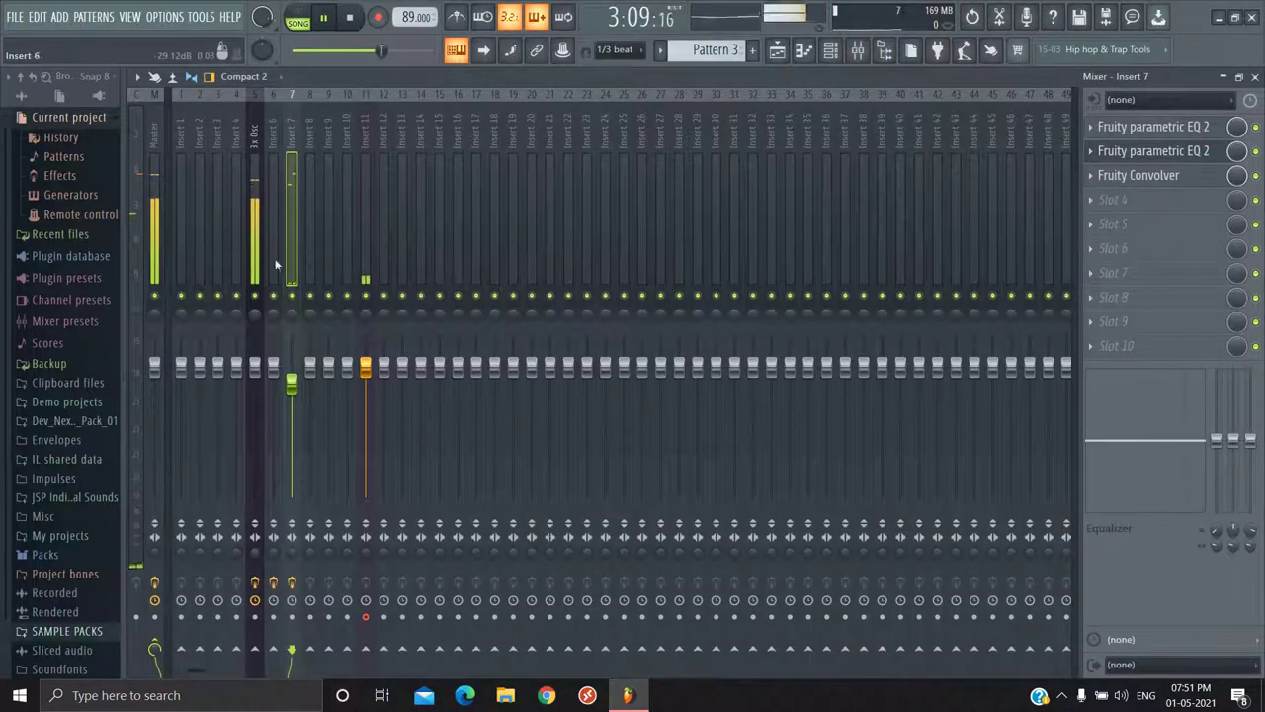
left_click(1141, 161)
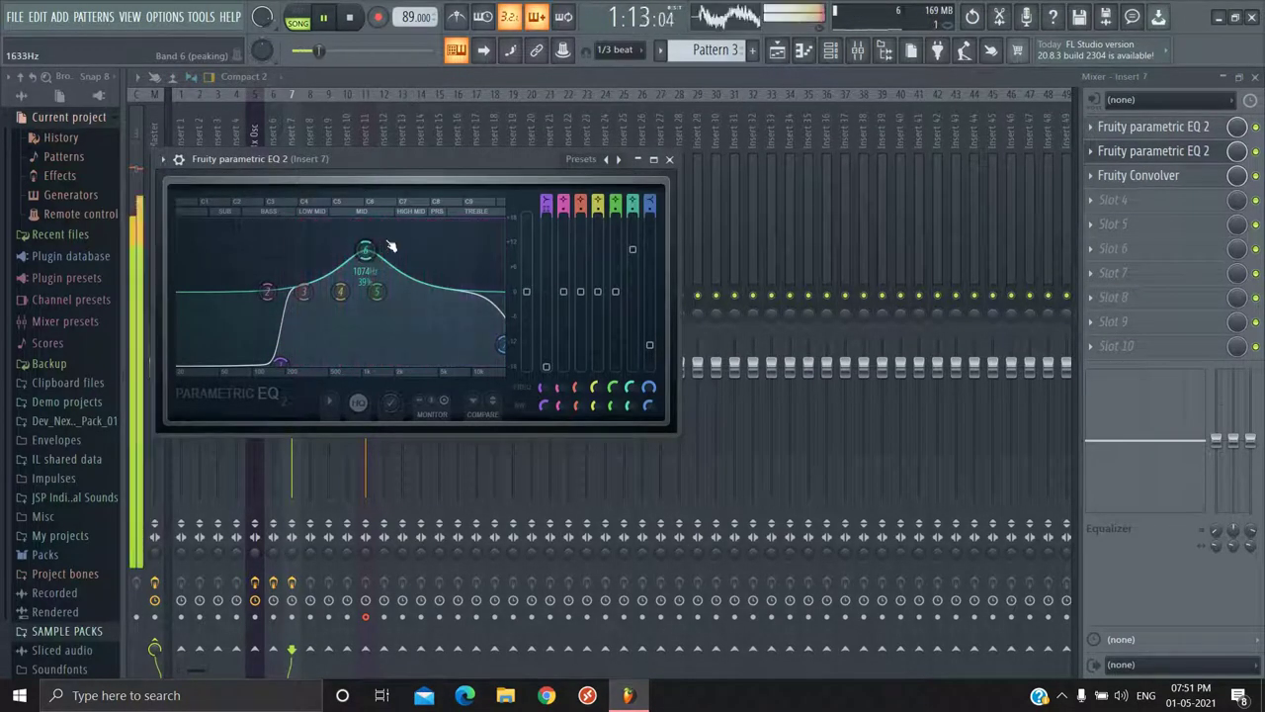
mouse_move(366, 250)
left_mouse_down()
mouse_move(380, 242)
mouse_move(372, 250)
left_mouse_up()
key("space")
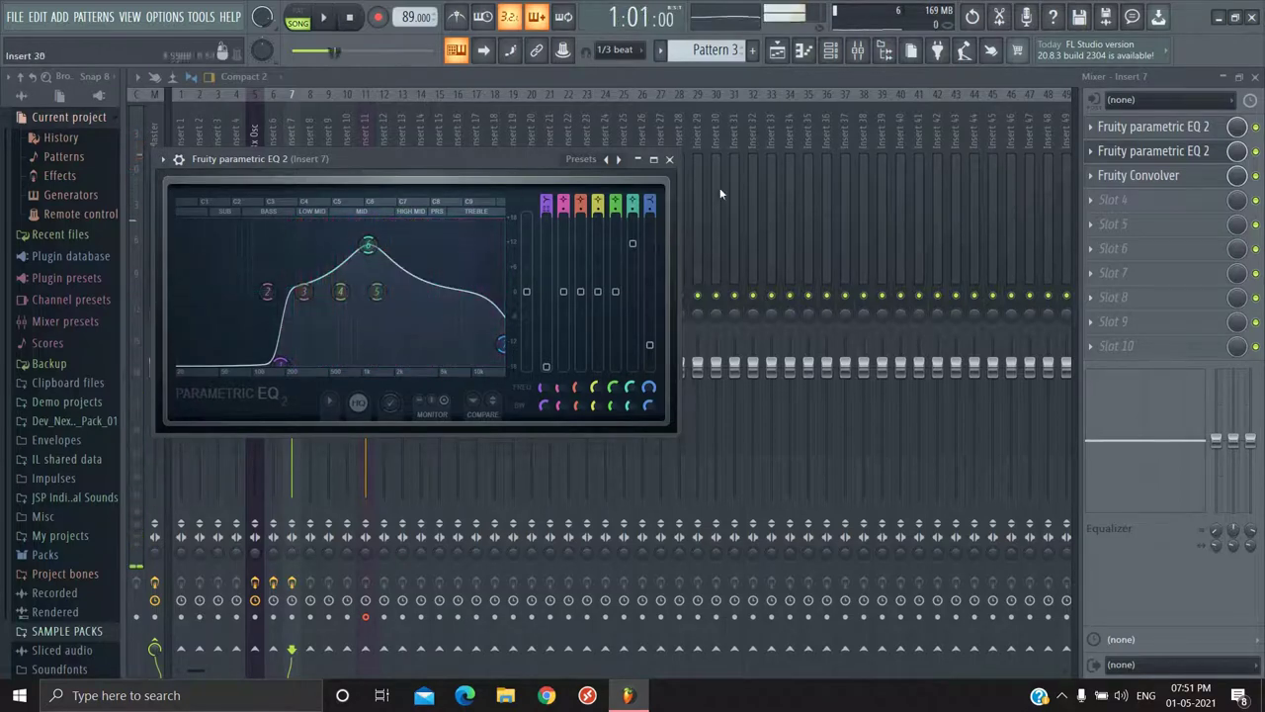
left_click(669, 159)
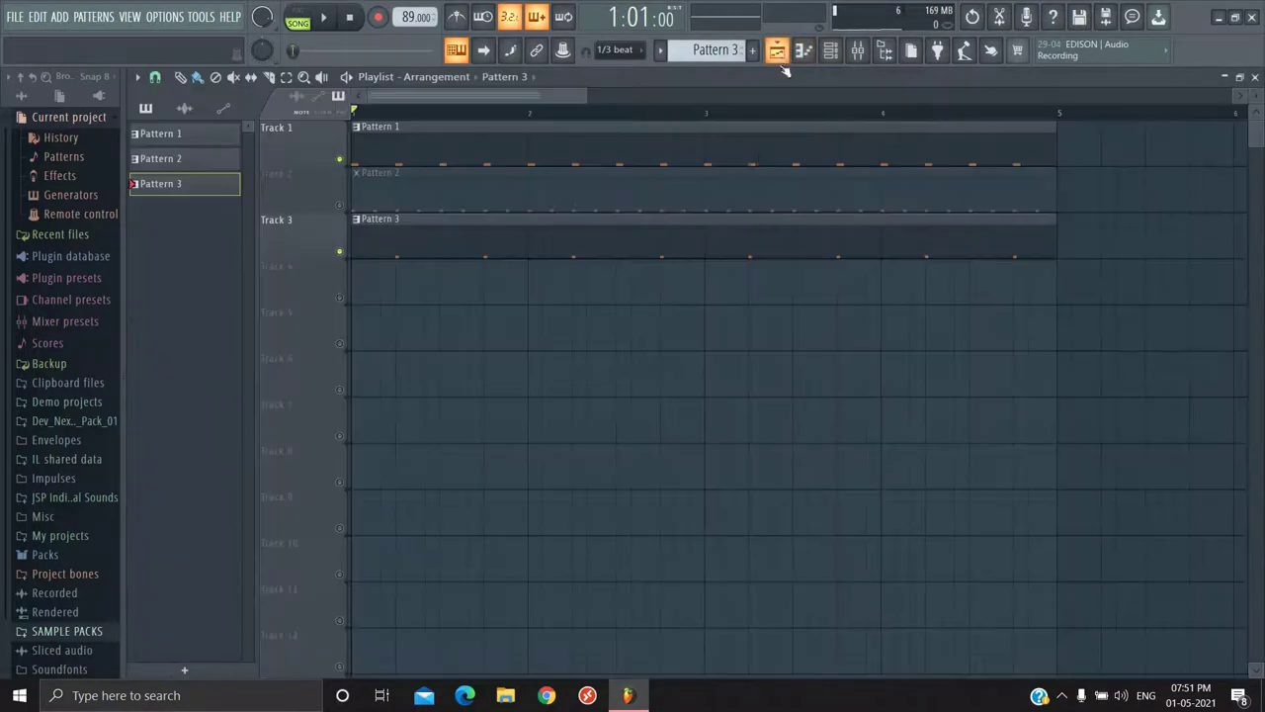
left_click(777, 49)
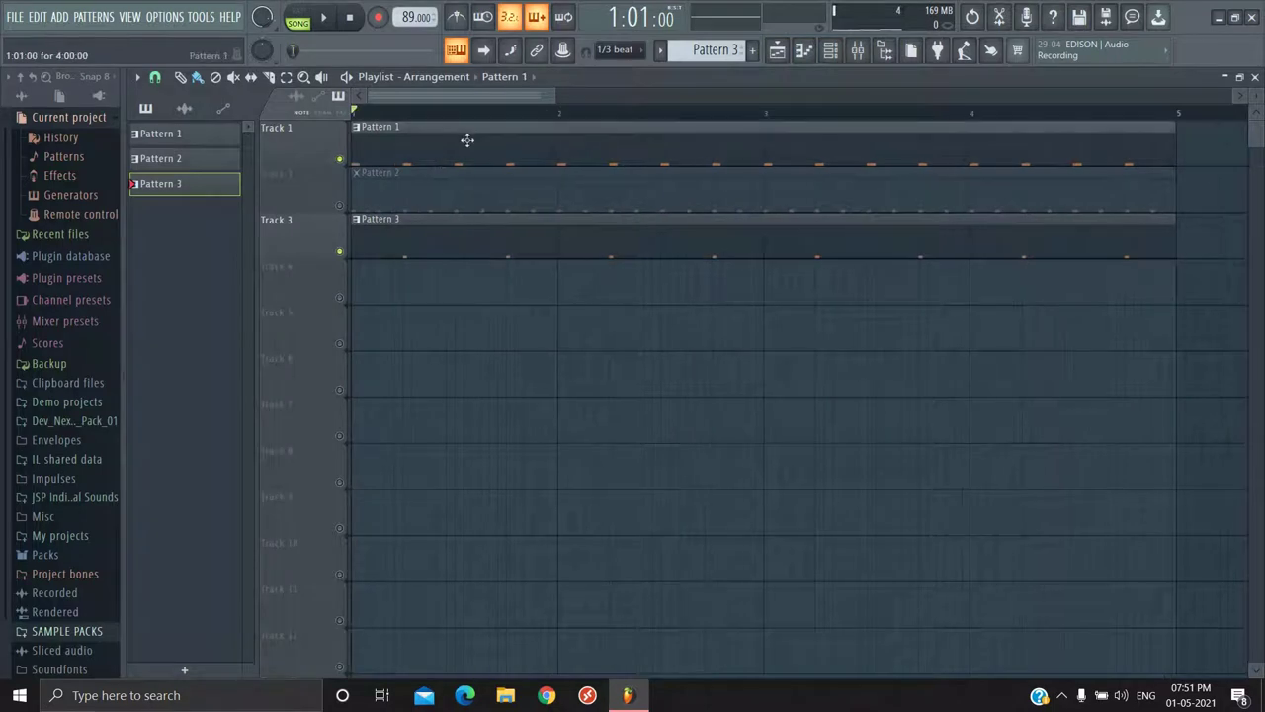
double_click(465, 138)
left_click(1255, 77)
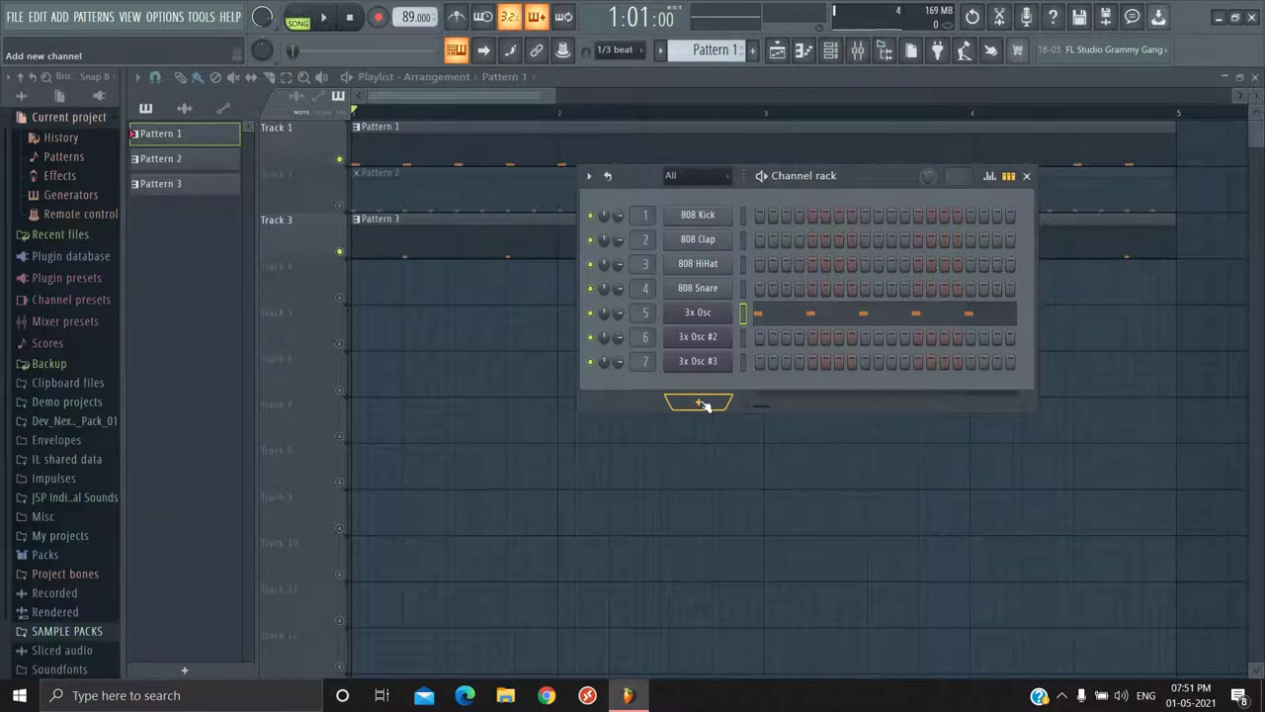
left_click(703, 403)
left_click(447, 296)
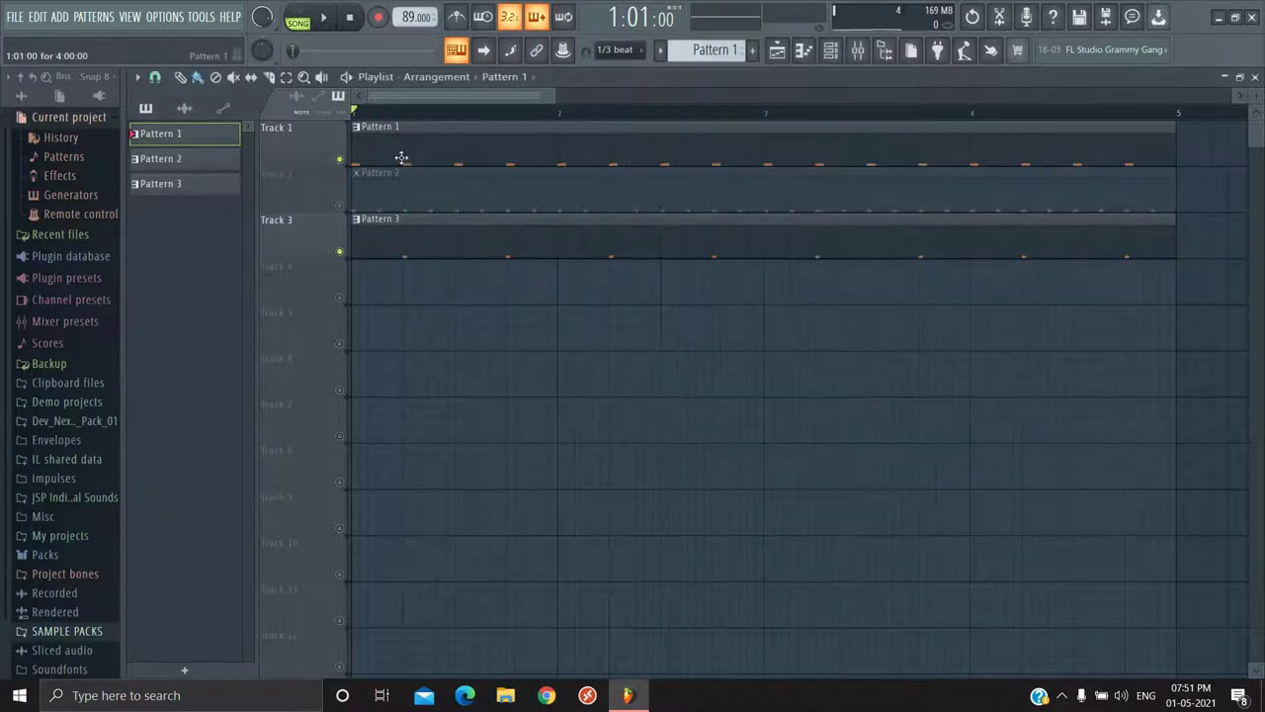
Step: Open Pattern 1's 3x Osc notes in the piano roll and choose a grid snap option
double_click(424, 141)
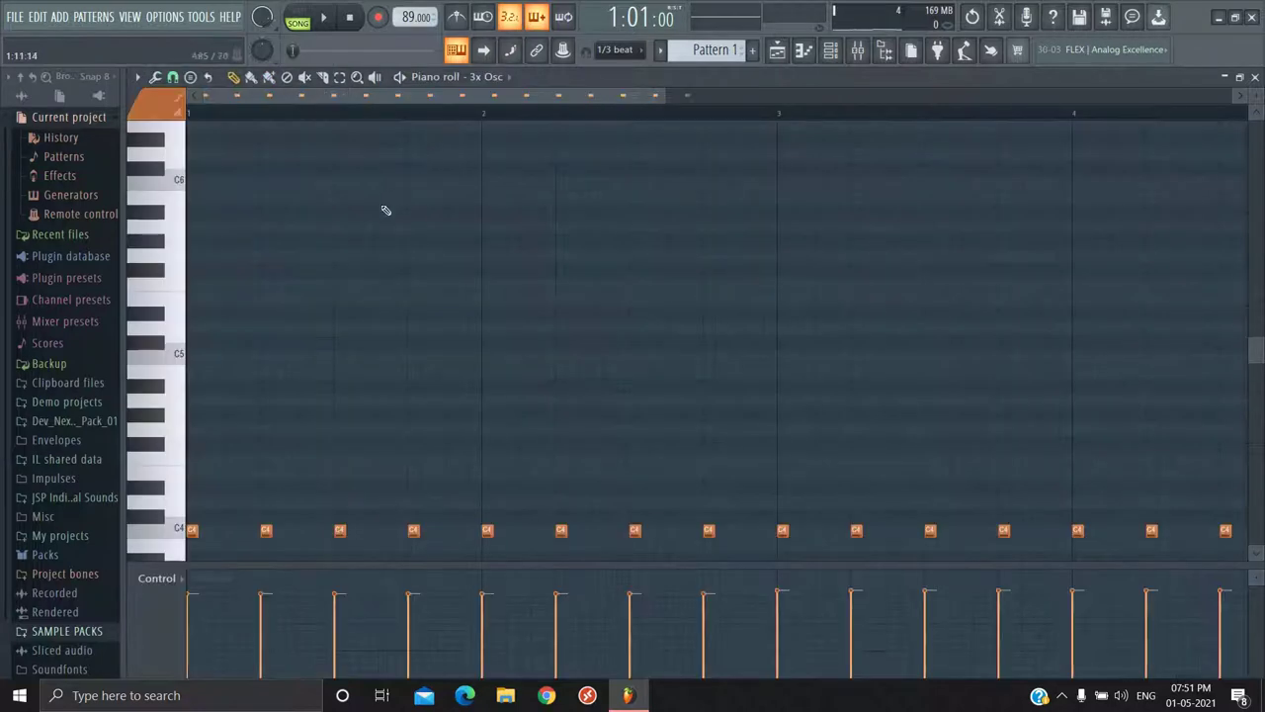
scroll(491, 378, "down", 3)
scroll(491, 378, "up", 3)
scroll(203, 365, "up", 2, "ctrl")
scroll(260, 432, "down", 3)
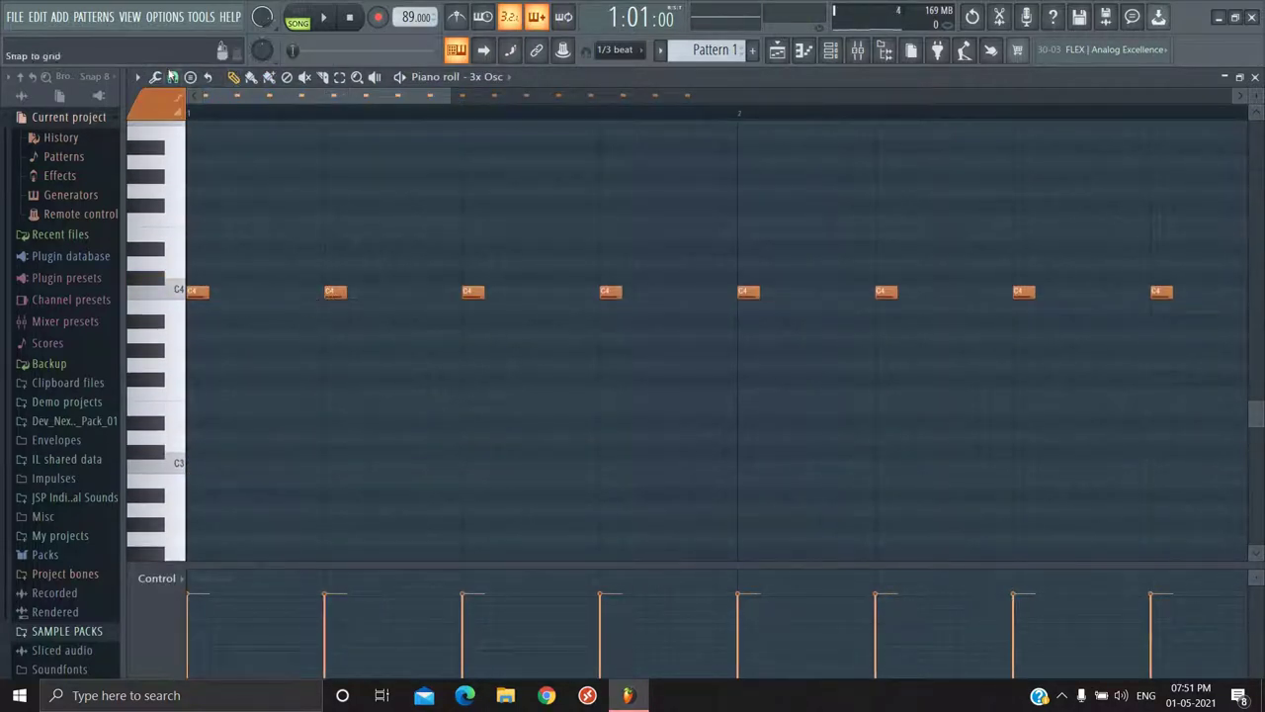
left_click(173, 77)
left_click(190, 117)
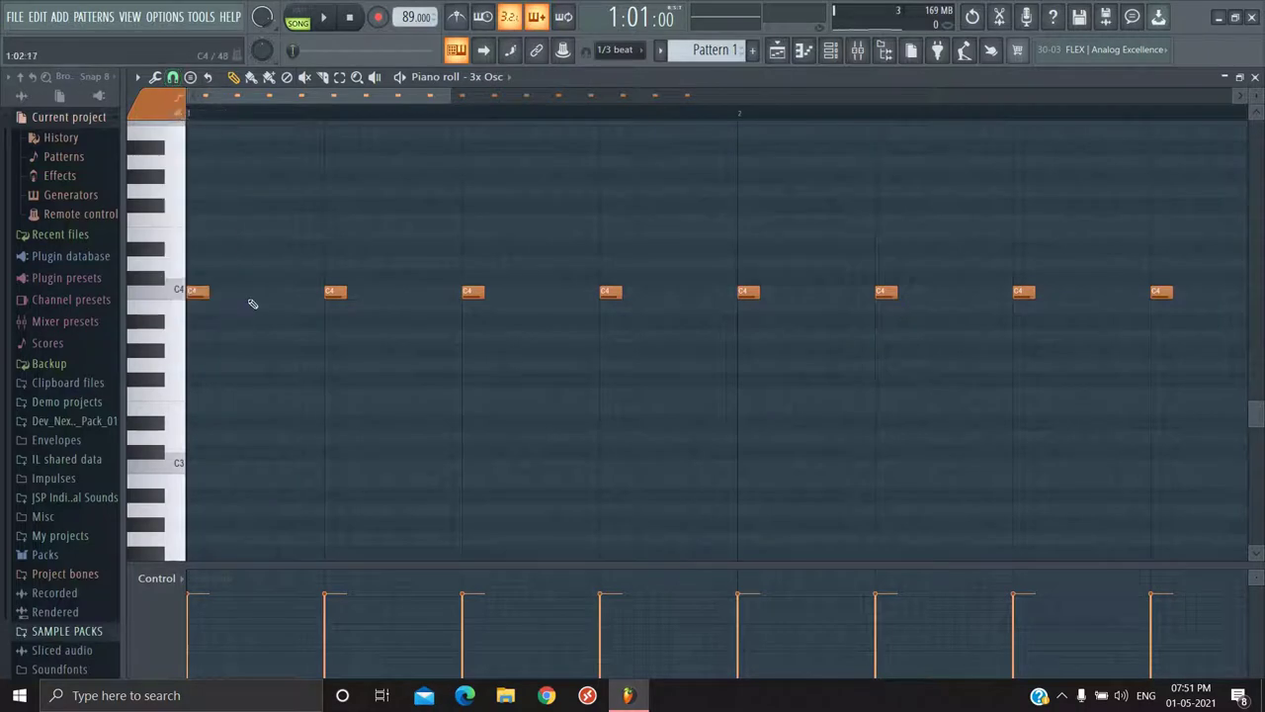
Step: Replace bar 1's second C4 note, trying step 3 and settling on step 2, and audition the rhythm
right_click(336, 291)
key("space")
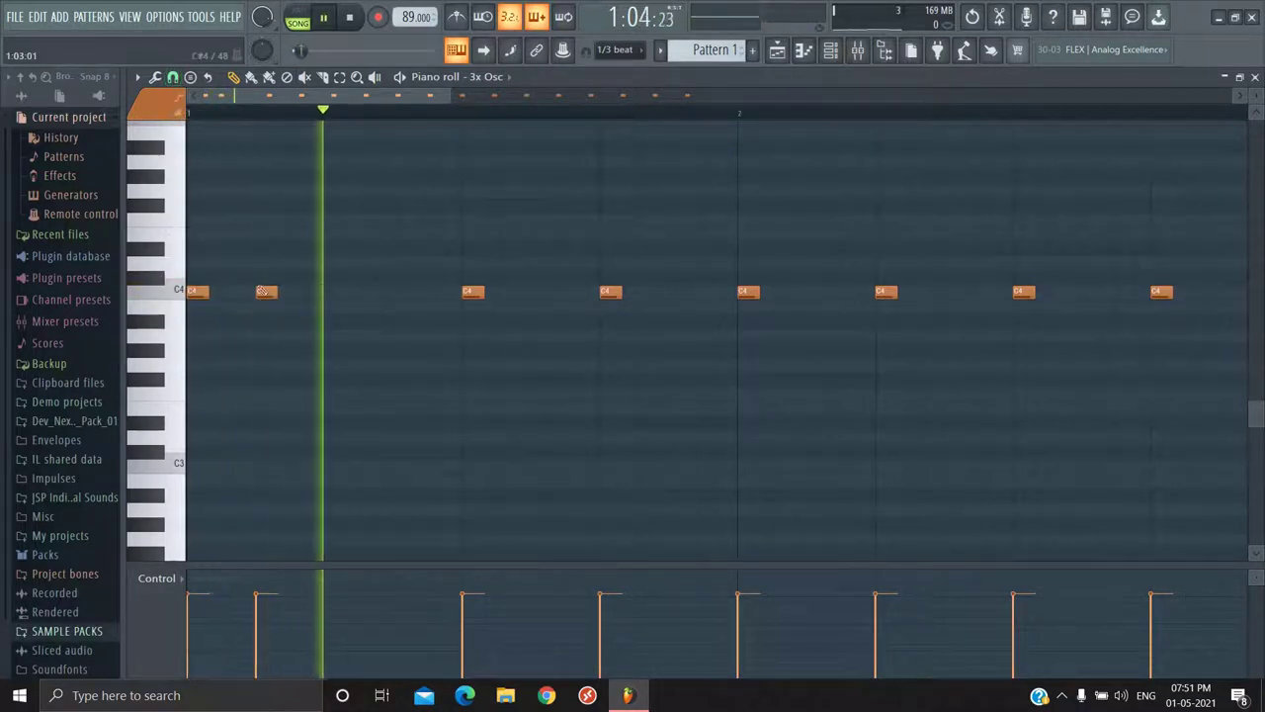
key("space")
right_click(265, 291)
left_click(226, 292)
key("space")
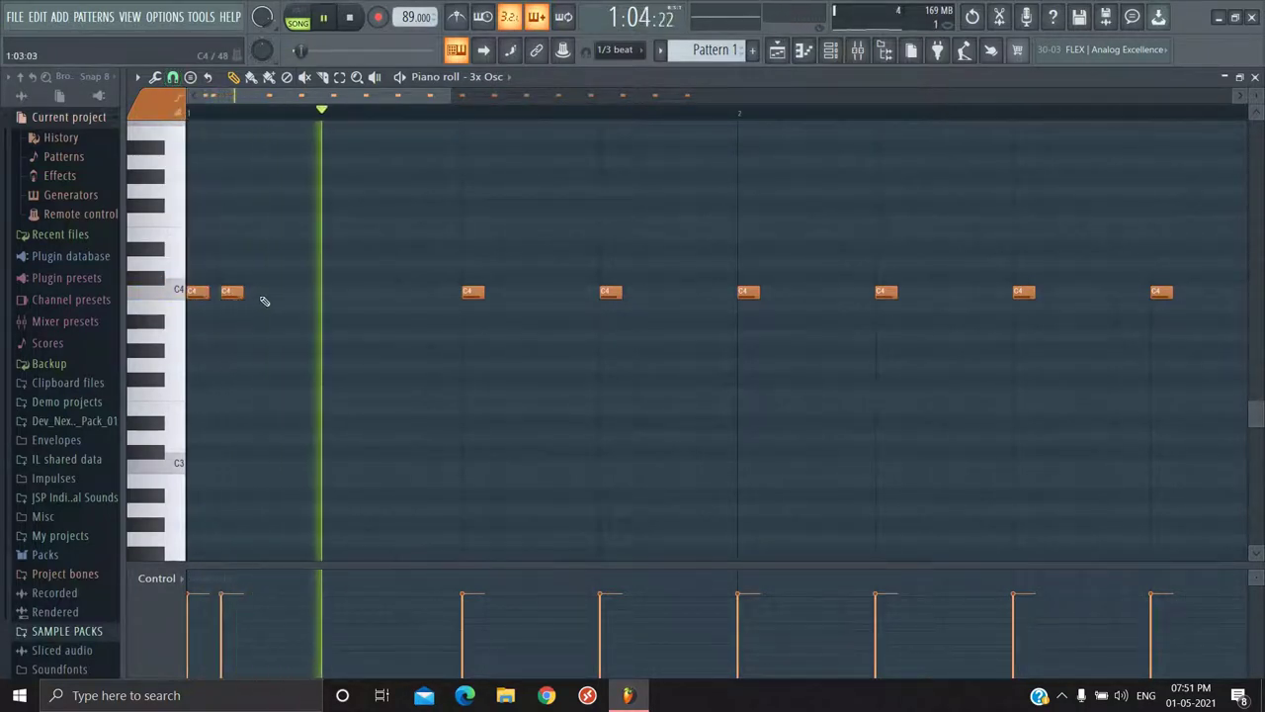
Step: Add a C4 note on step 4 of bar 1 and audition the kick rhythm
key("space")
key("space")
key("space")
key("space")
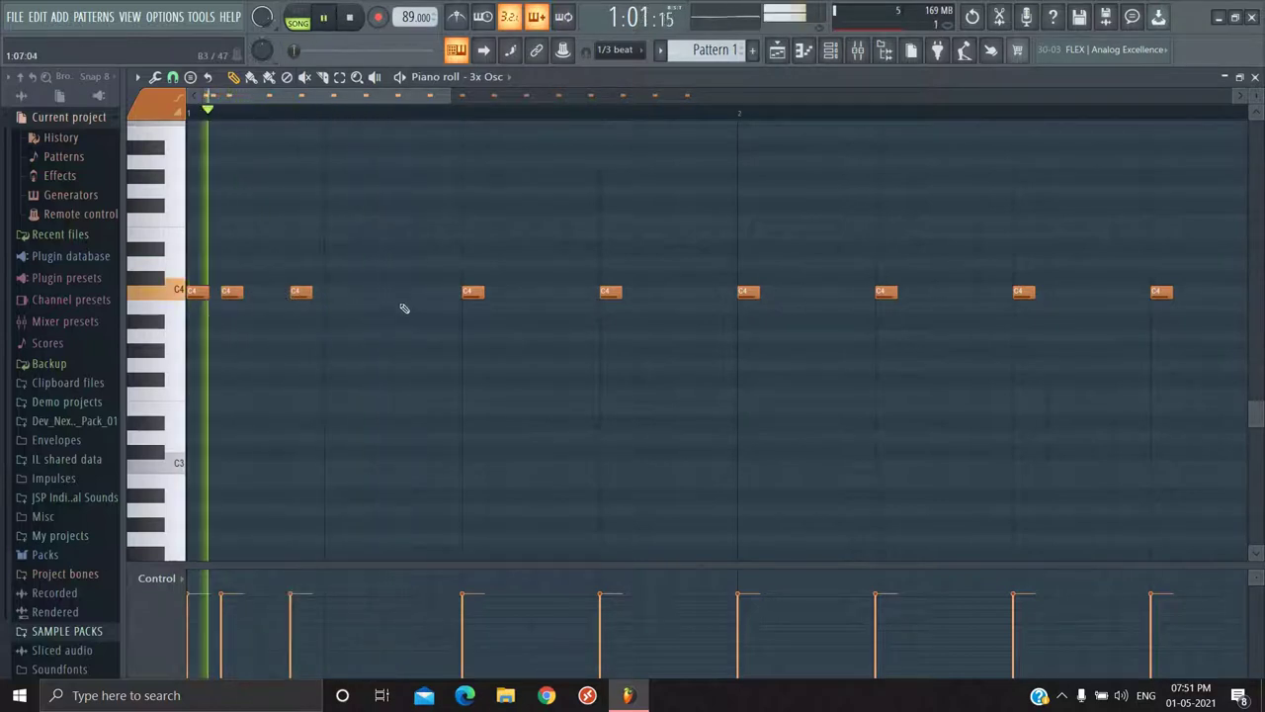
left_click(302, 293)
key("space")
key("space")
key("space")
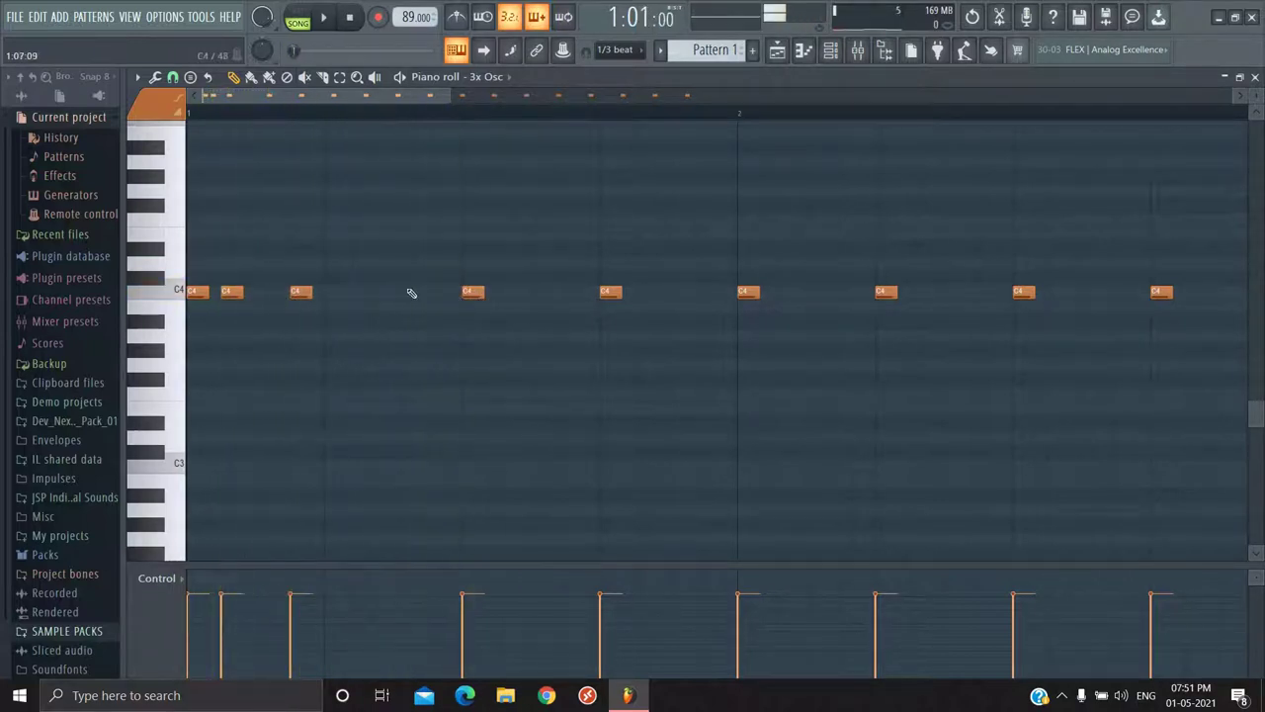
Step: Try a C4 note on step 8 of bar 1 in place of the one on step 9, and audition it
left_click(435, 293)
right_click(473, 295)
key("space")
scroll(528, 336, "down", 2)
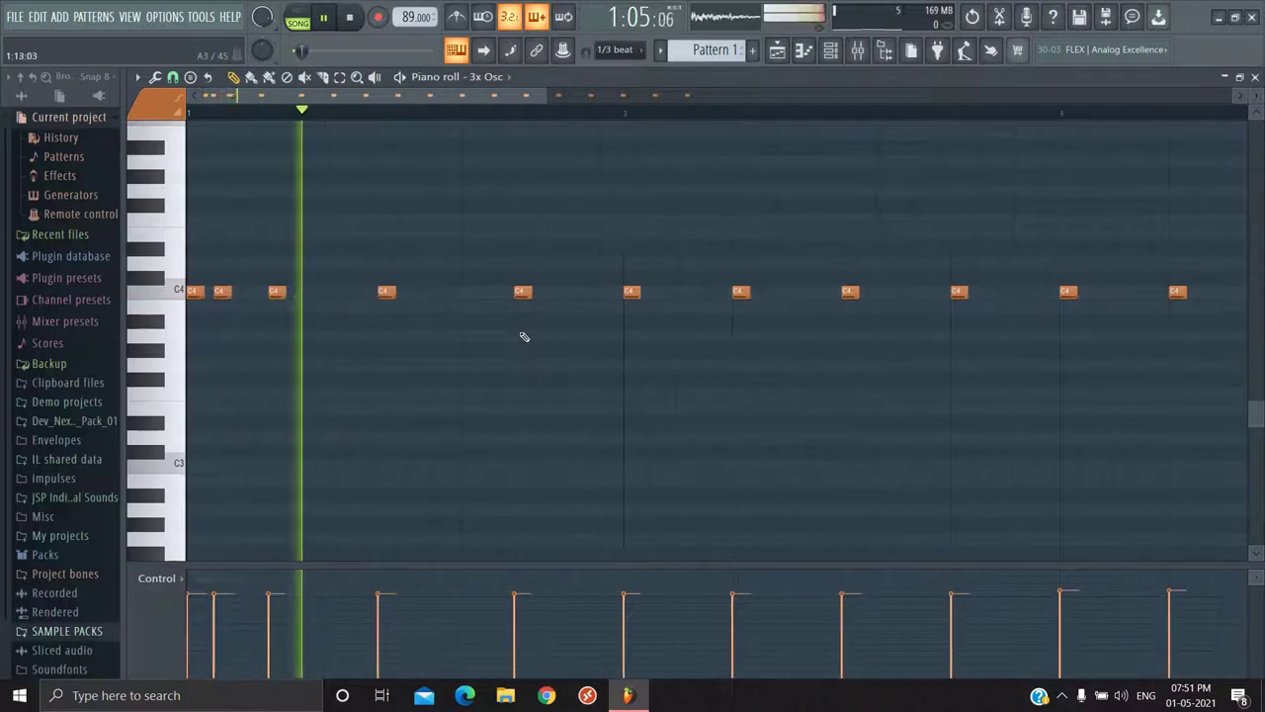
scroll(387, 312, "up", 2)
key("space")
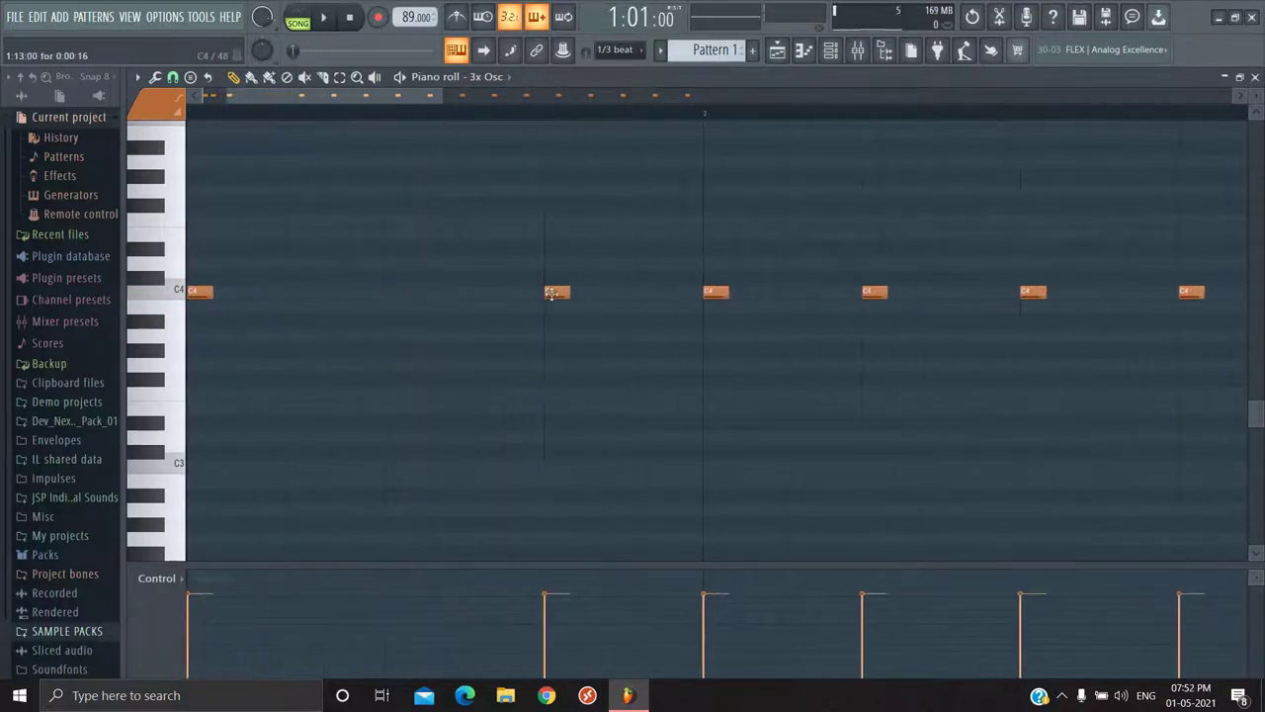
Step: Place bar 1's last two C4 notes on steps 9 and 12 and audition the rhythm
scroll(410, 298, "down", 3)
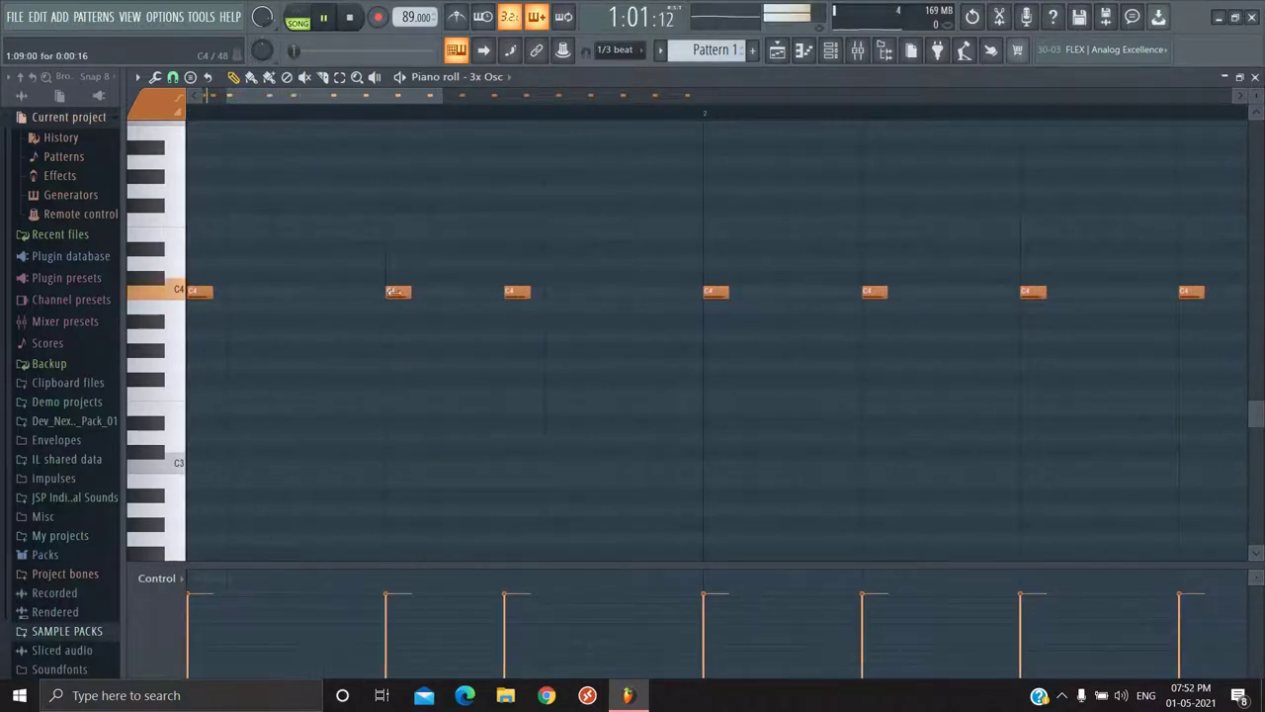
key("space")
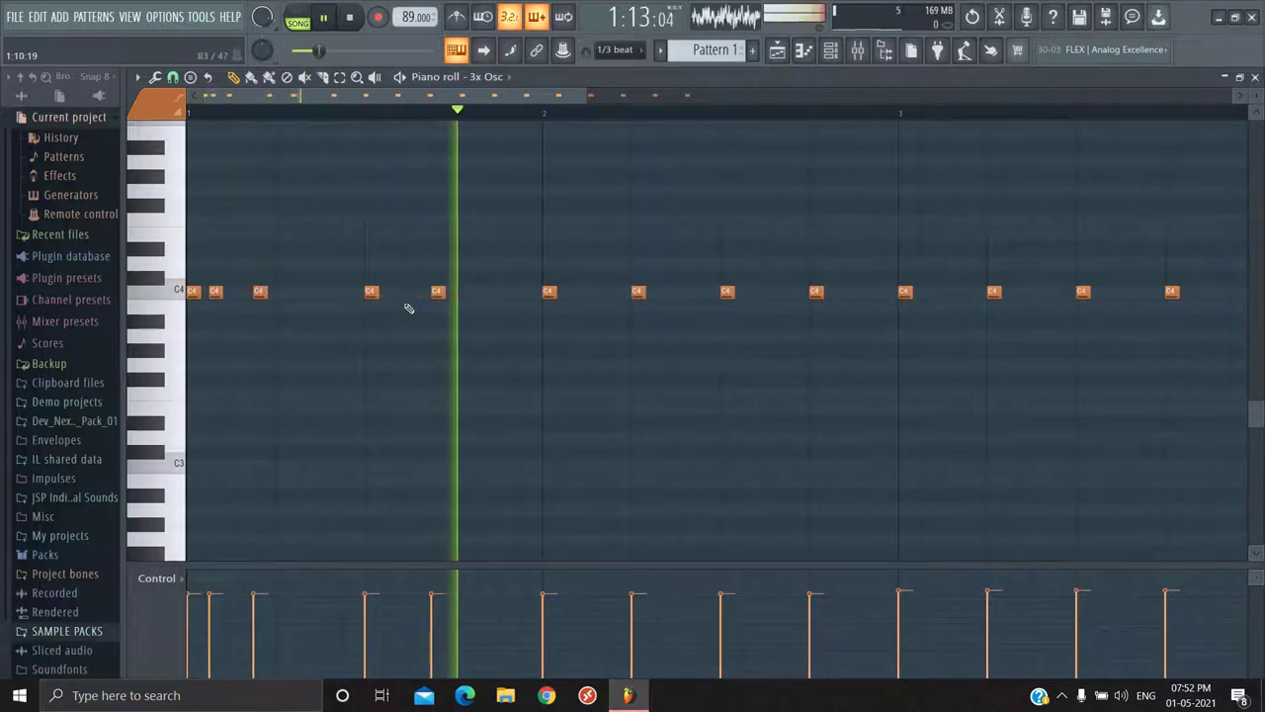
scroll(504, 326, "down", 3)
key("space")
Step: Delete the old notes from bar 2 onward and duplicate bar 1's C4 rhythm across bars 2 to 4
left_click_drag(903, 255, 361, 393)
key("Delete")
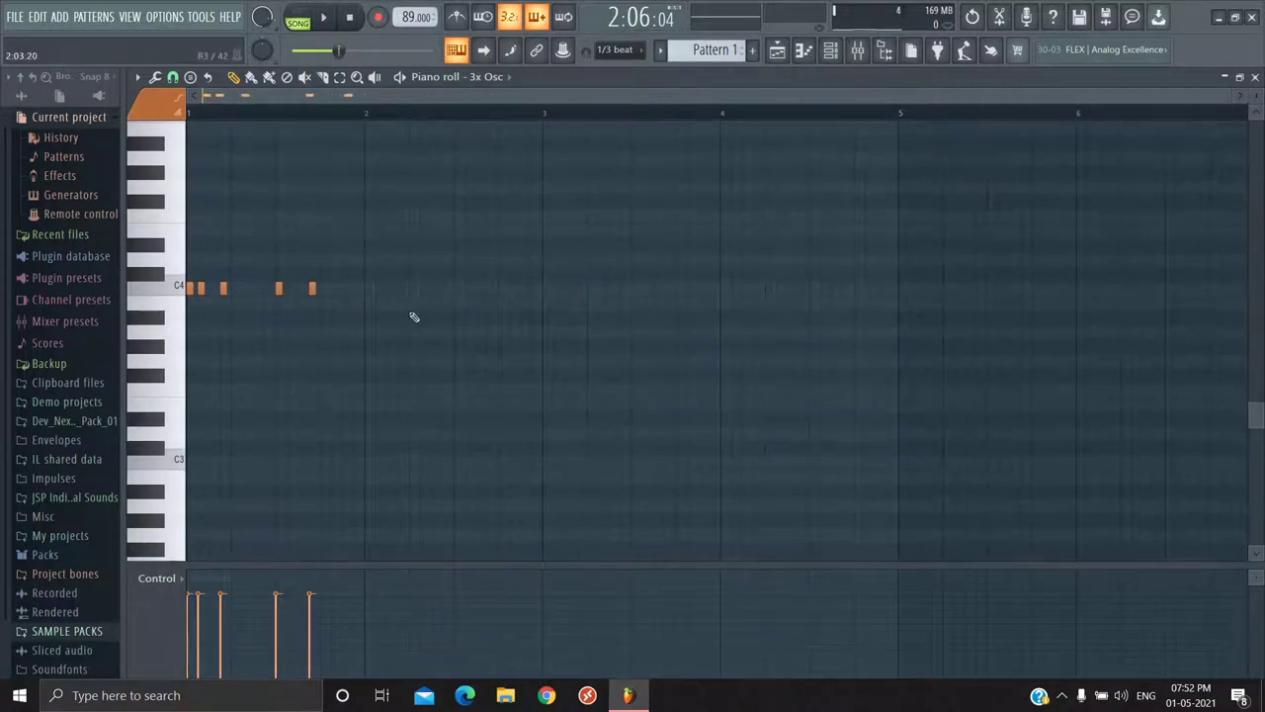
left_click_drag(396, 336, 364, 293)
left_click_drag(642, 207, 181, 336)
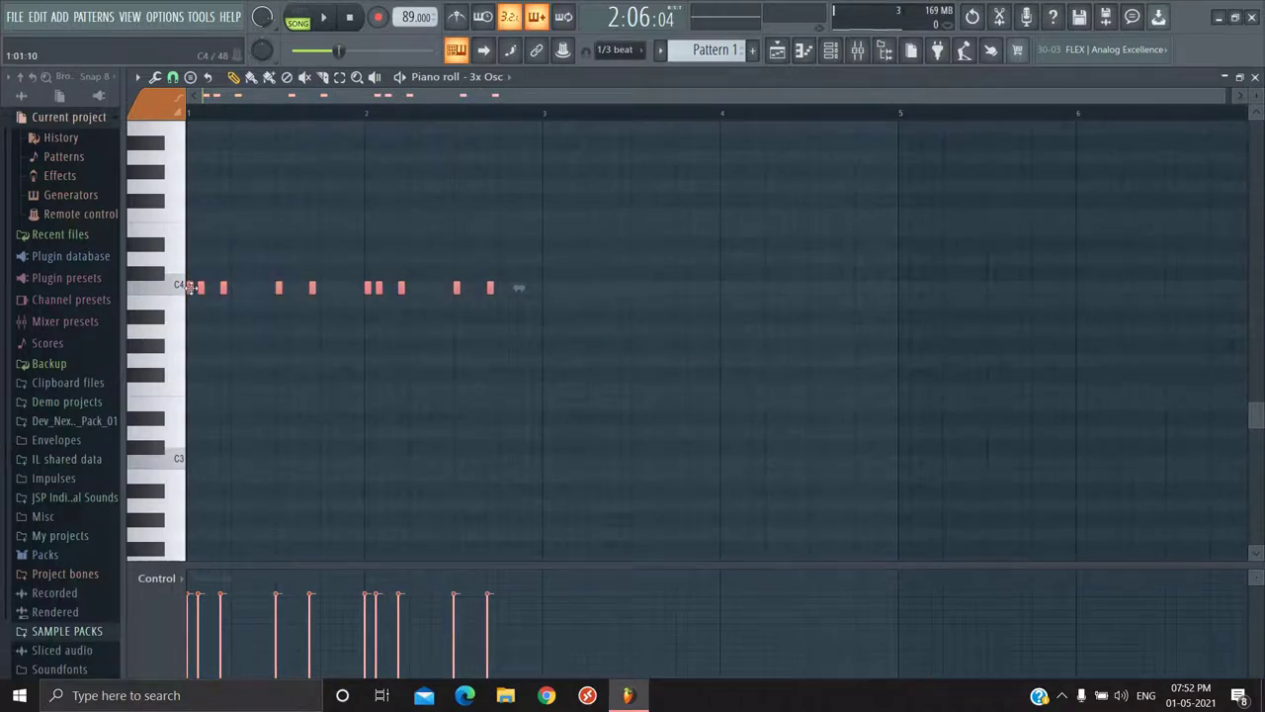
left_click_drag(191, 287, 550, 290)
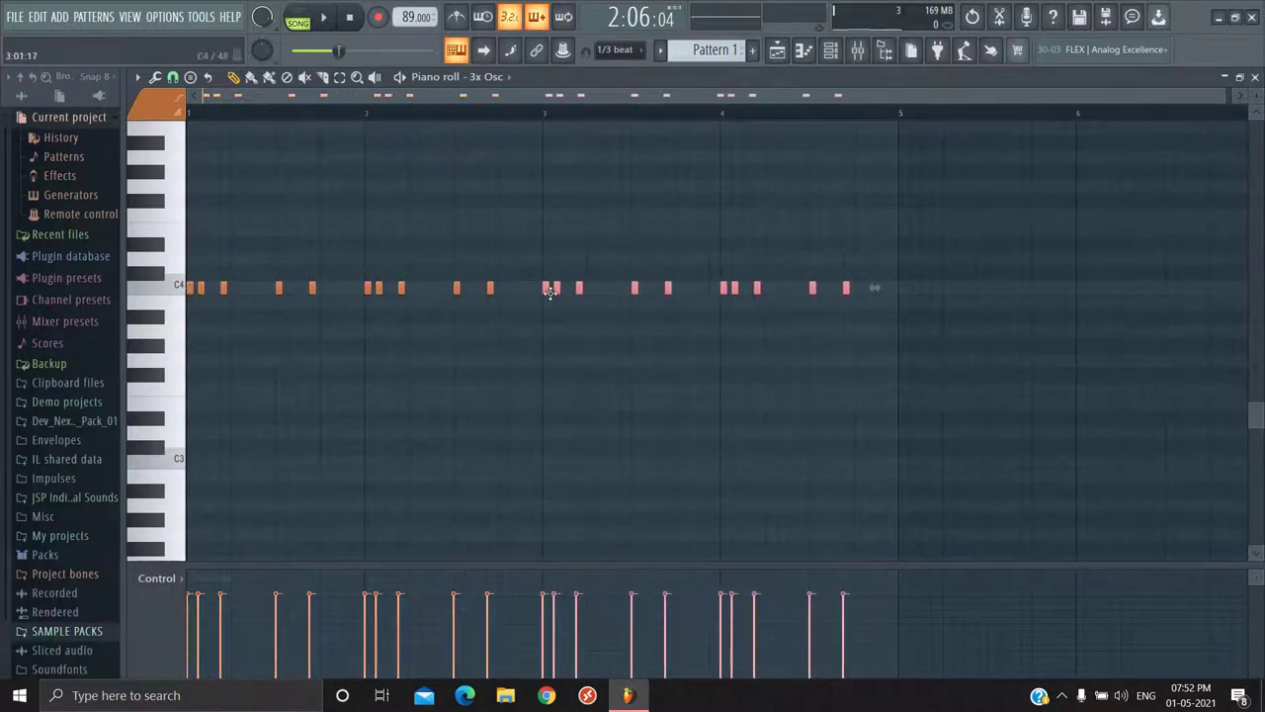
key("ctrl+d")
Step: Audition the new four-bar kick rhythm and select the 3x Osc insert in the mixer
key("space")
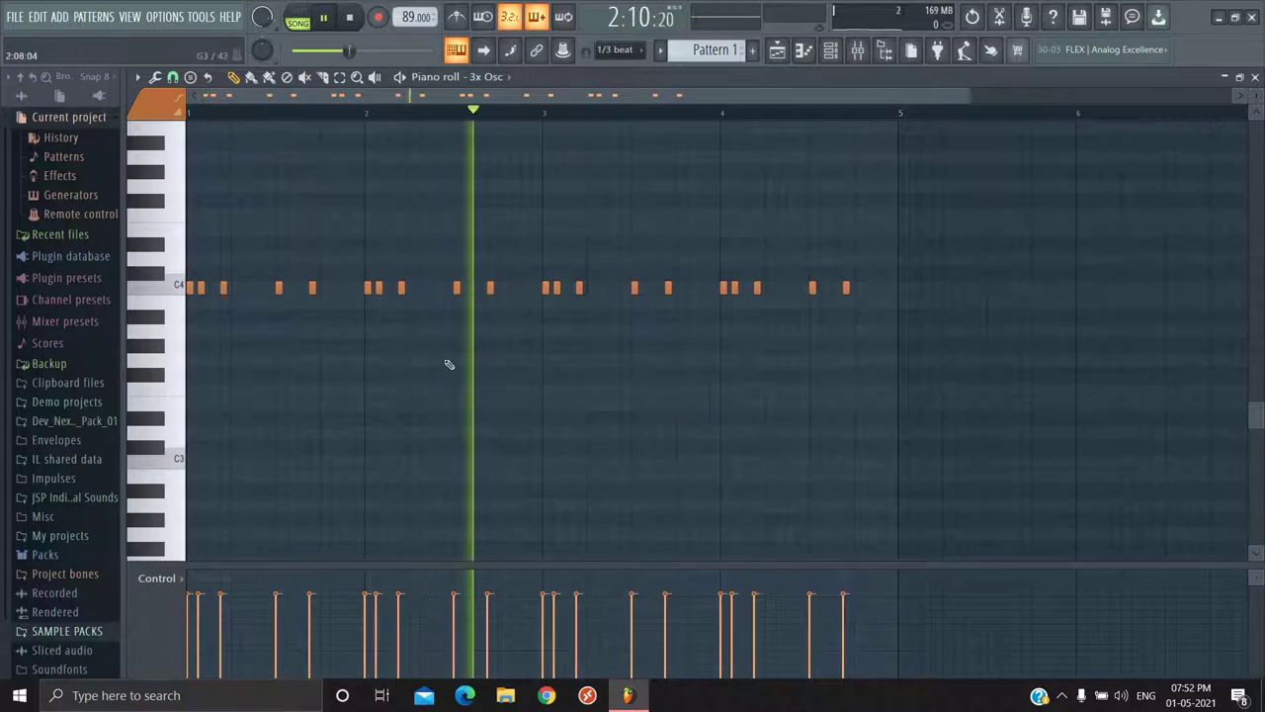
scroll(424, 393, "up", 3)
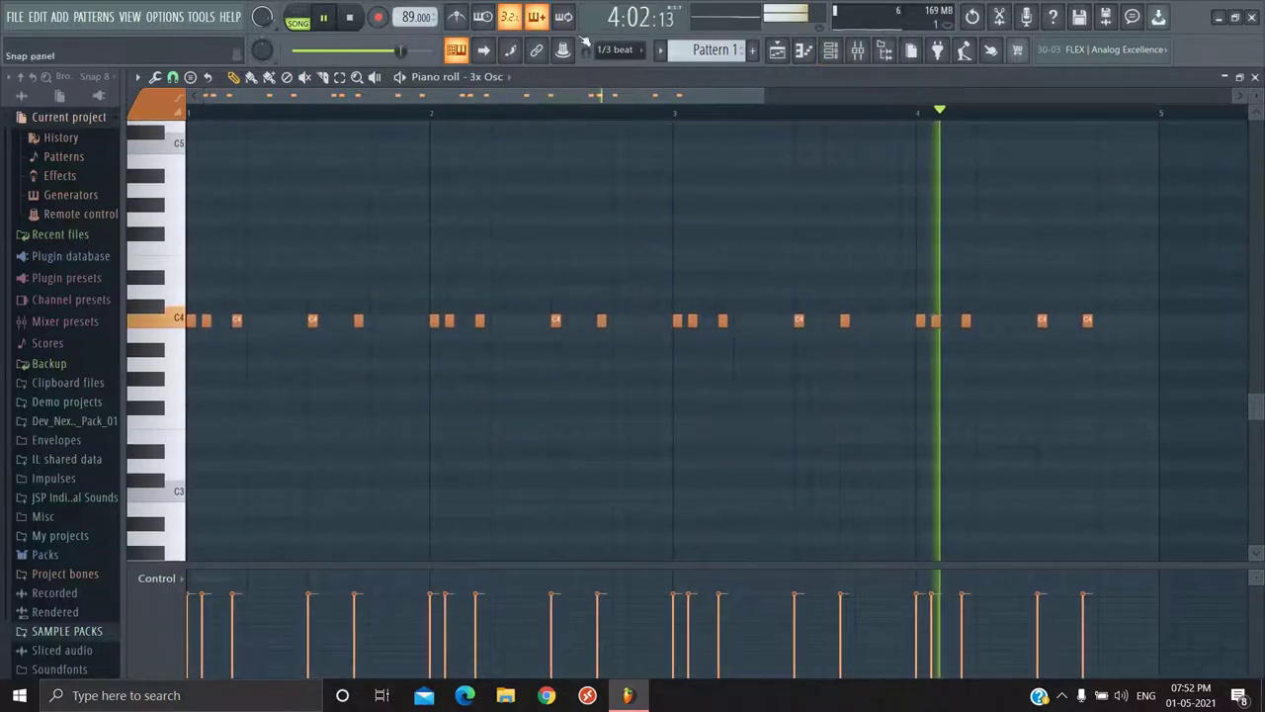
key("space")
left_click(858, 52)
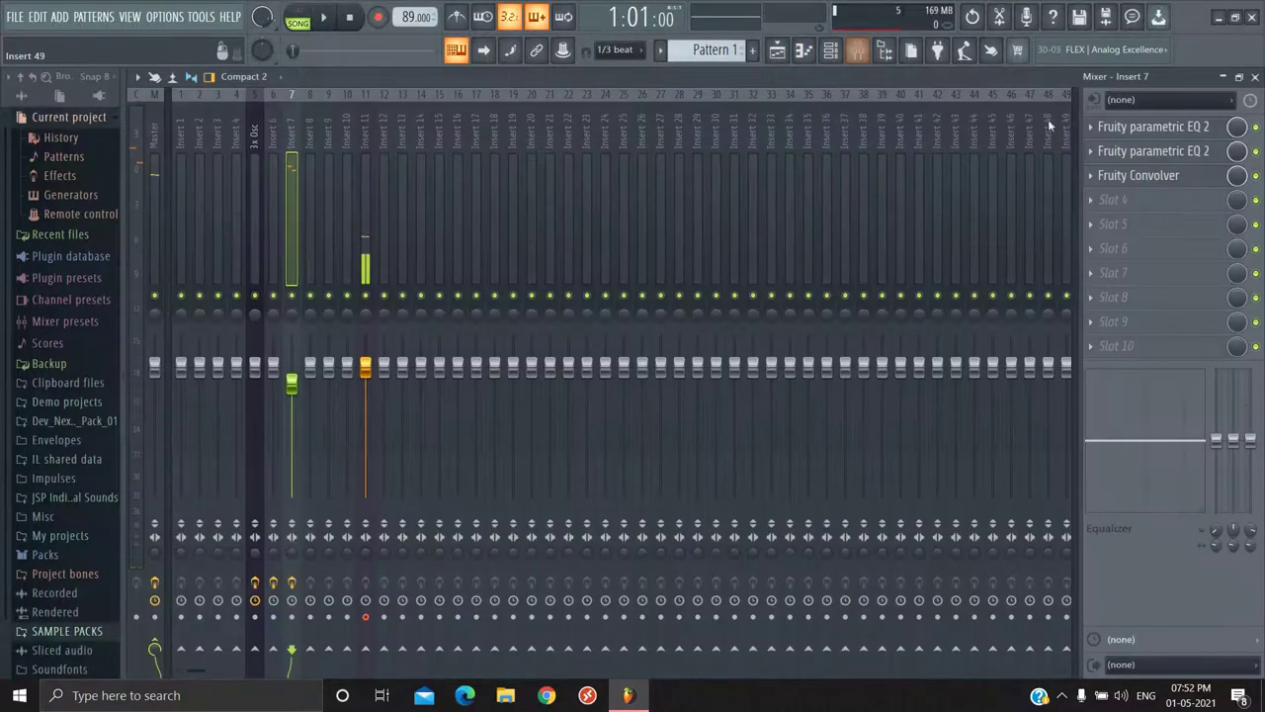
left_click(258, 242)
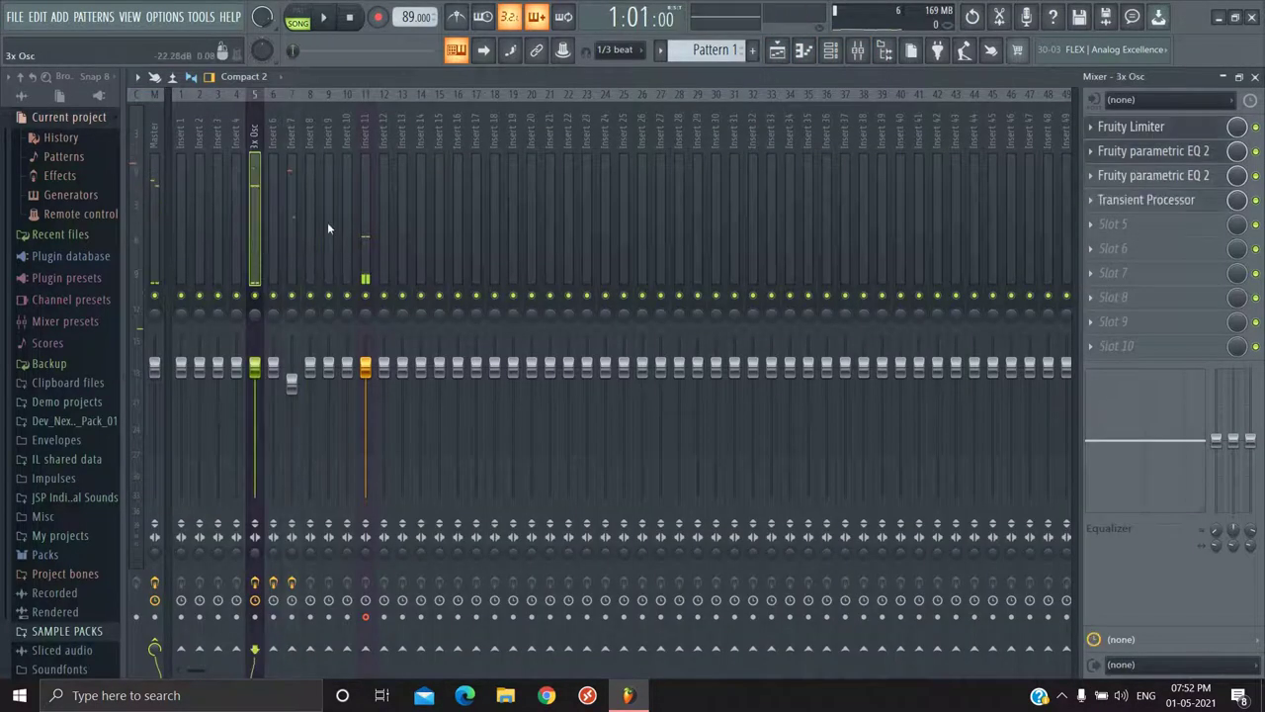
Step: Lower band 3's boost and shift it to a slightly lower frequency in the 3x Osc insert's second Fruity parametric EQ 2 during playback
left_click(1153, 172)
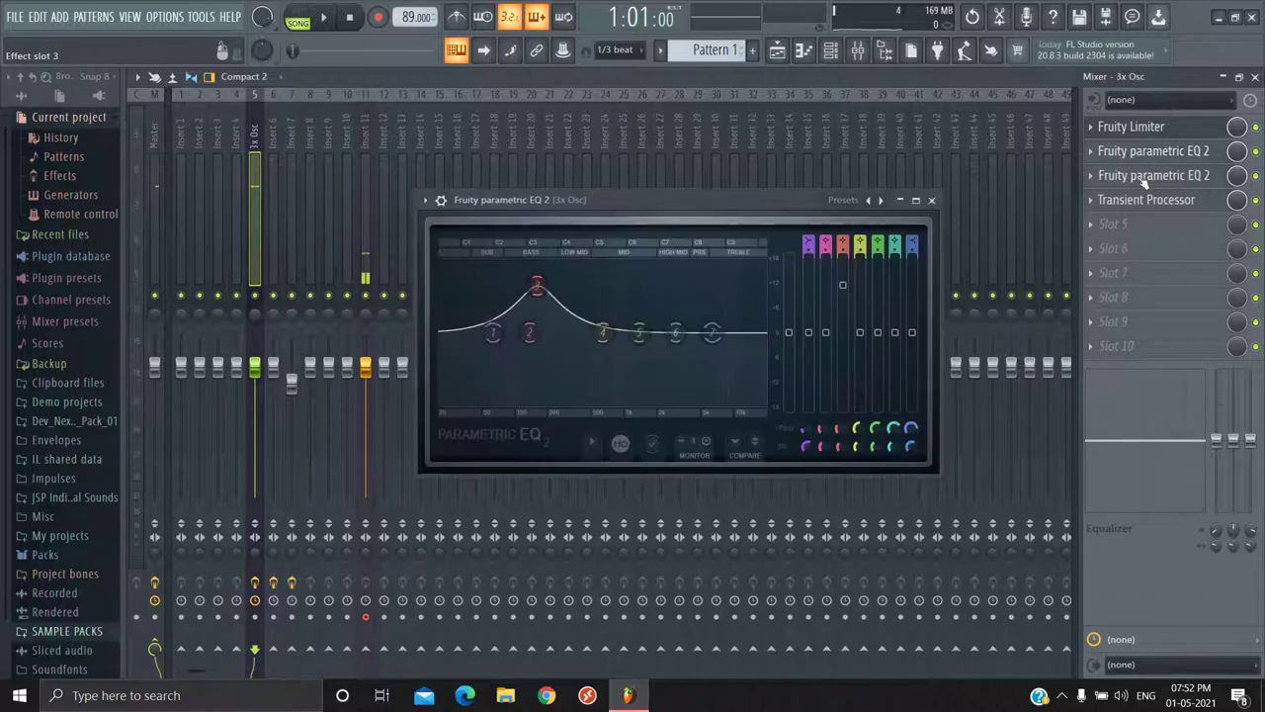
key("space")
mouse_move(535, 294)
left_mouse_down()
mouse_move(556, 306)
mouse_move(485, 300)
mouse_move(521, 300)
mouse_move(518, 290)
mouse_move(521, 306)
mouse_move(519, 295)
left_mouse_up()
key("space")
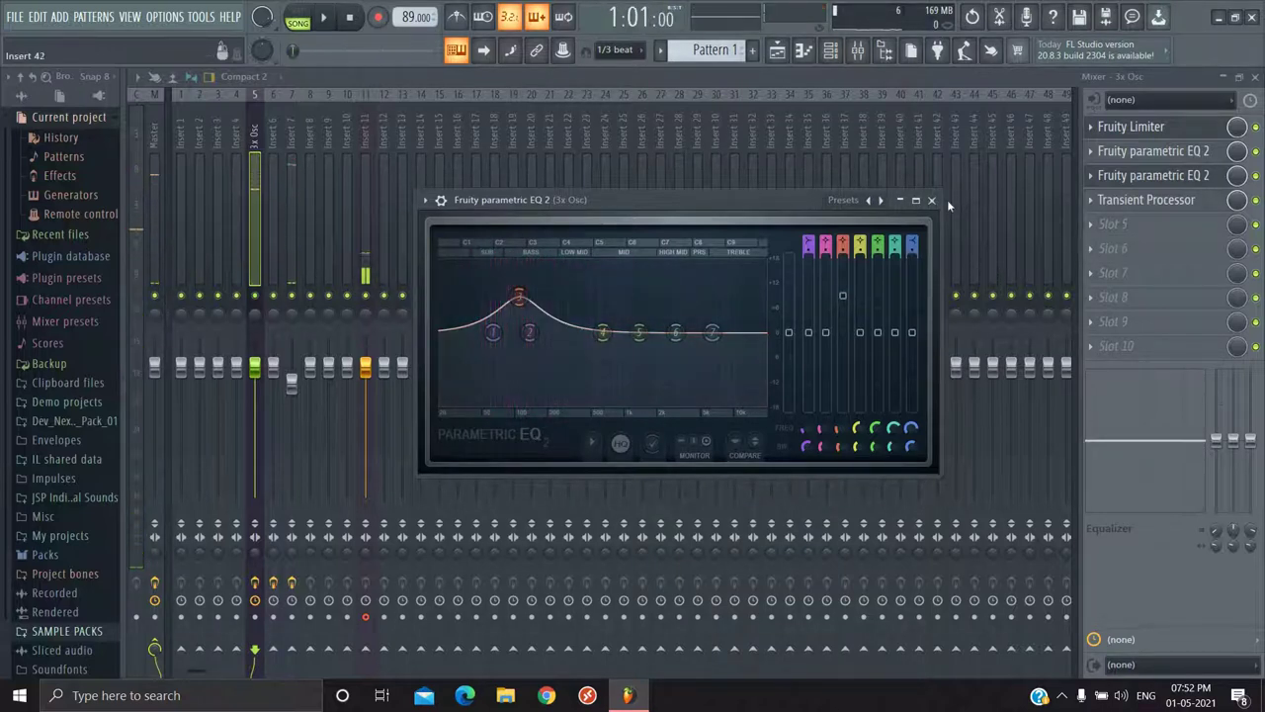
left_click(932, 200)
Step: Add two more C4 notes at the end of bar 4 in Pattern 1's piano roll
left_click(775, 51)
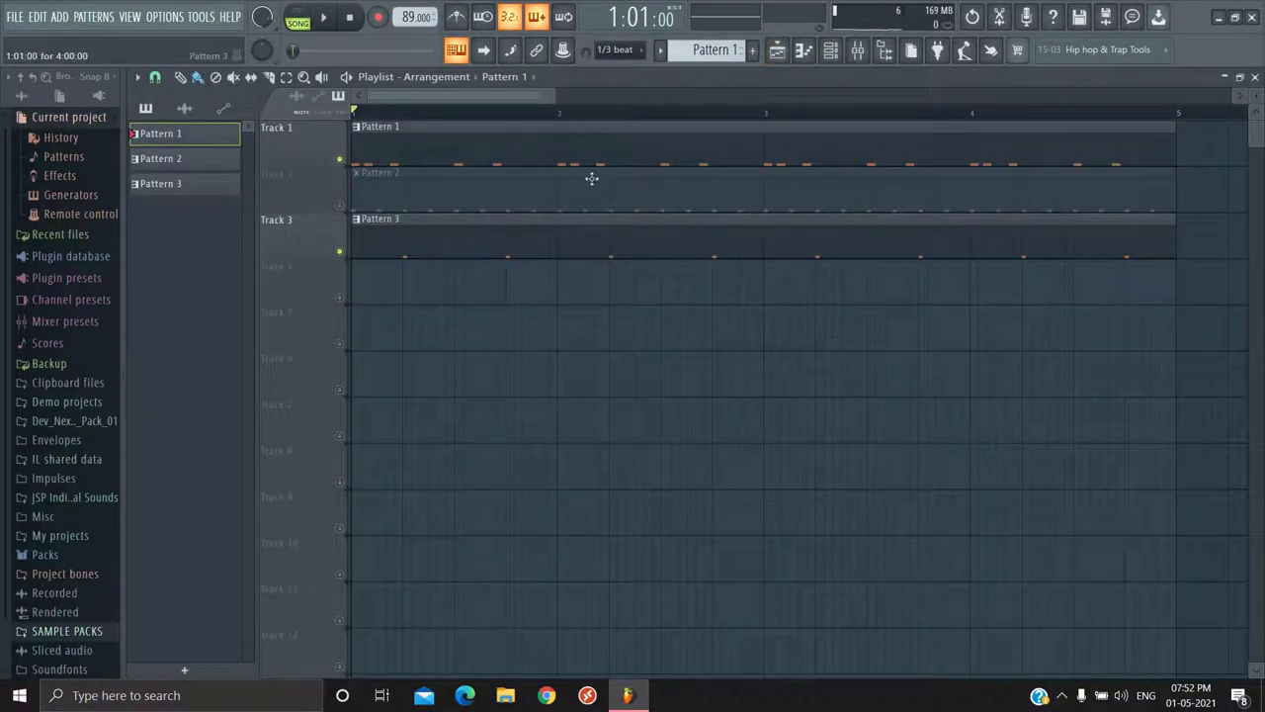
double_click(606, 148)
scroll(861, 274, "up", 4)
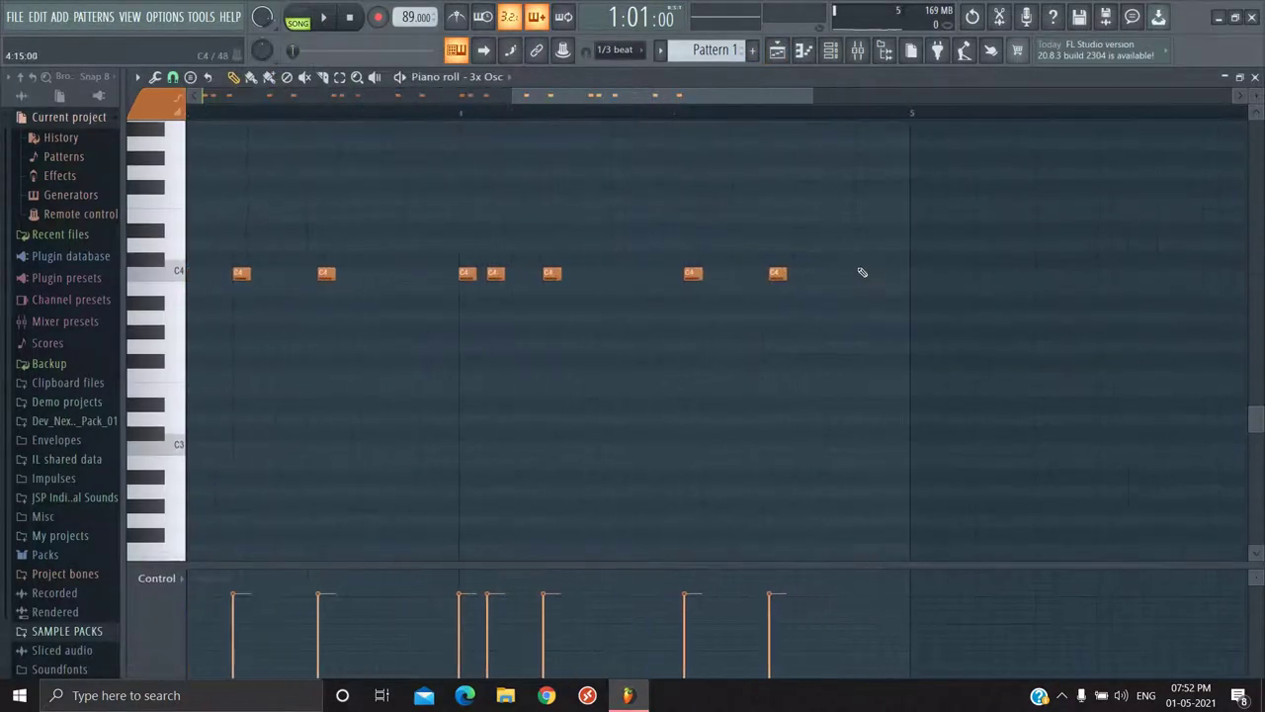
left_click(733, 271)
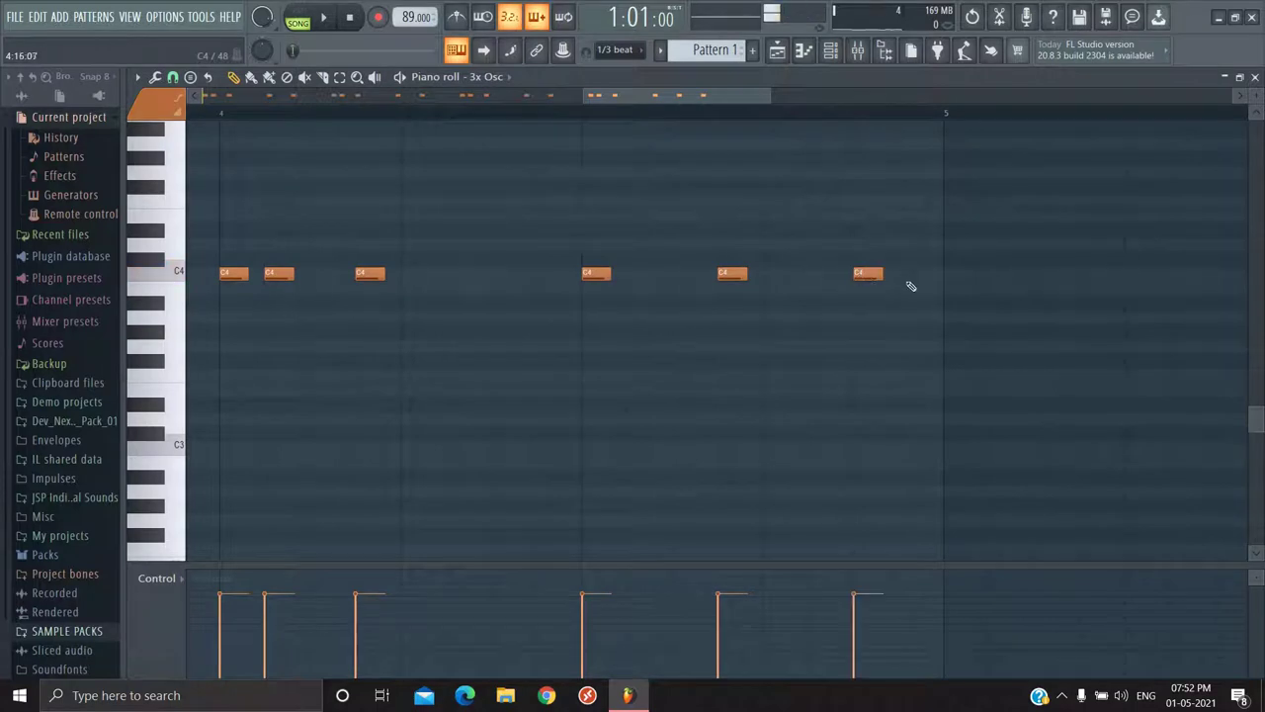
scroll(833, 367, "down", 5)
Step: Audition the extended kick rhythm in Pattern 1 and close its piano roll
key("space")
scroll(367, 336, "up", 1)
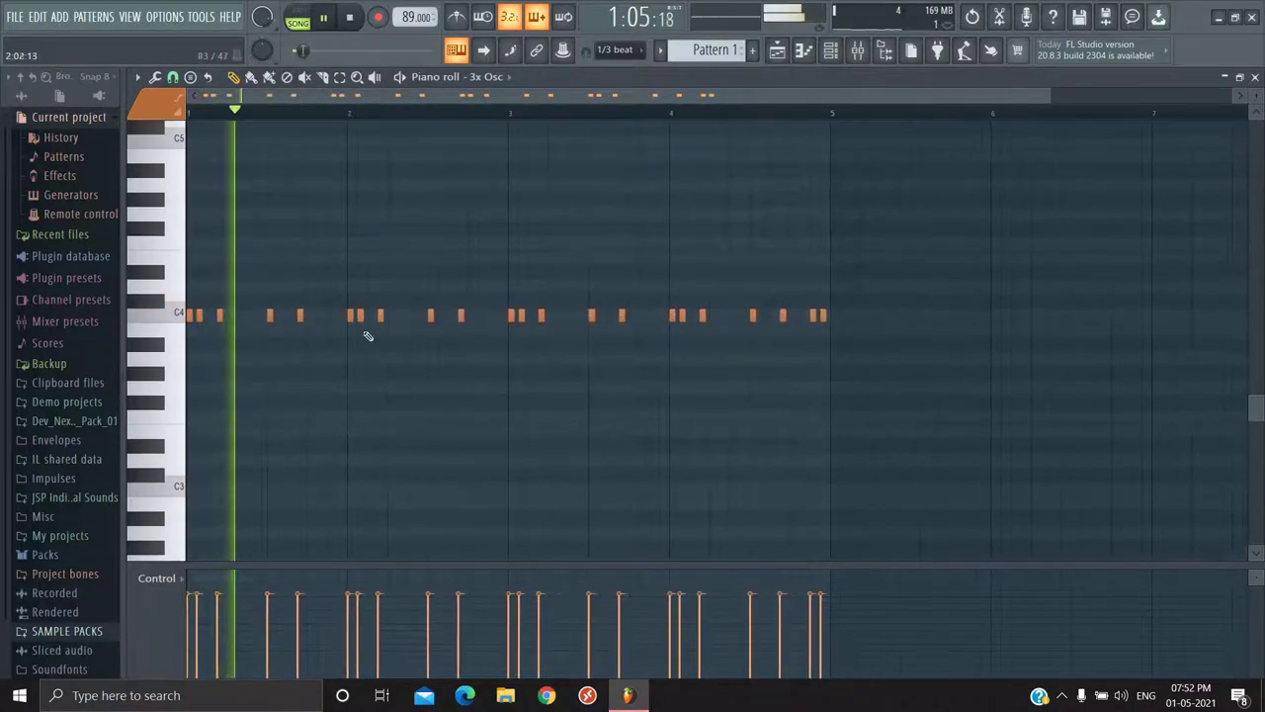
scroll(768, 376, "up", 3)
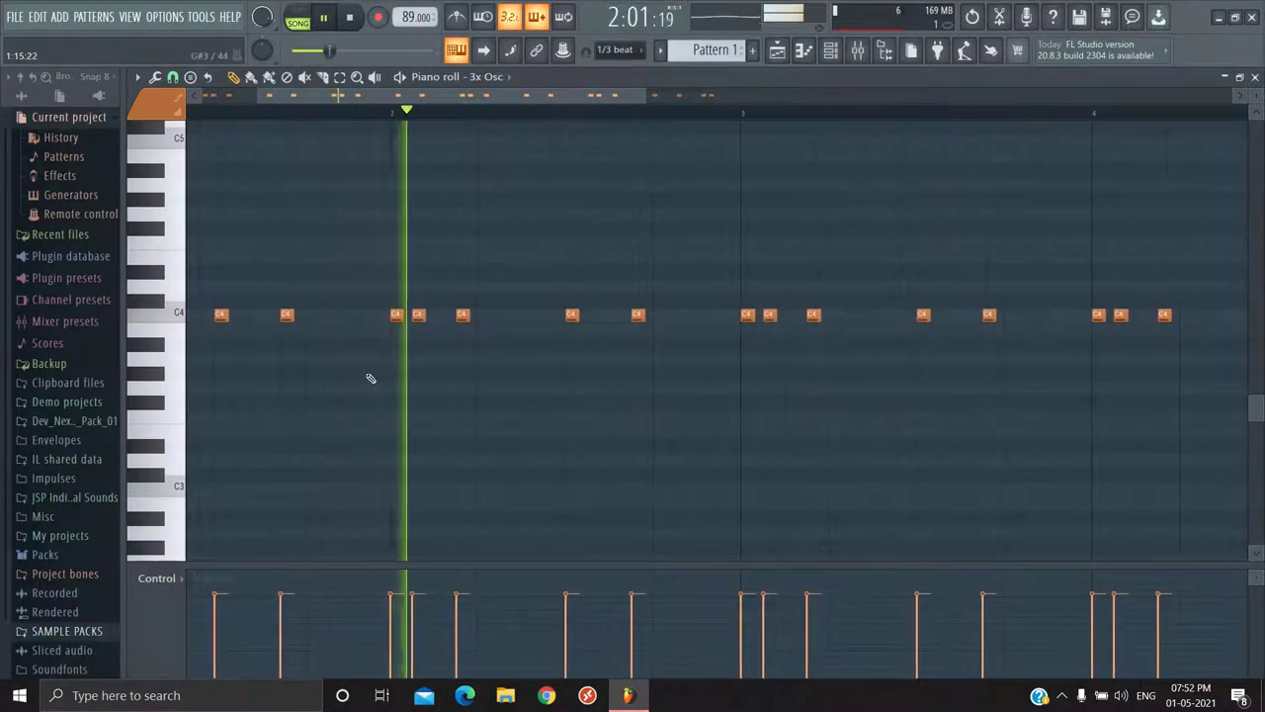
left_click_drag(389, 374, 475, 373)
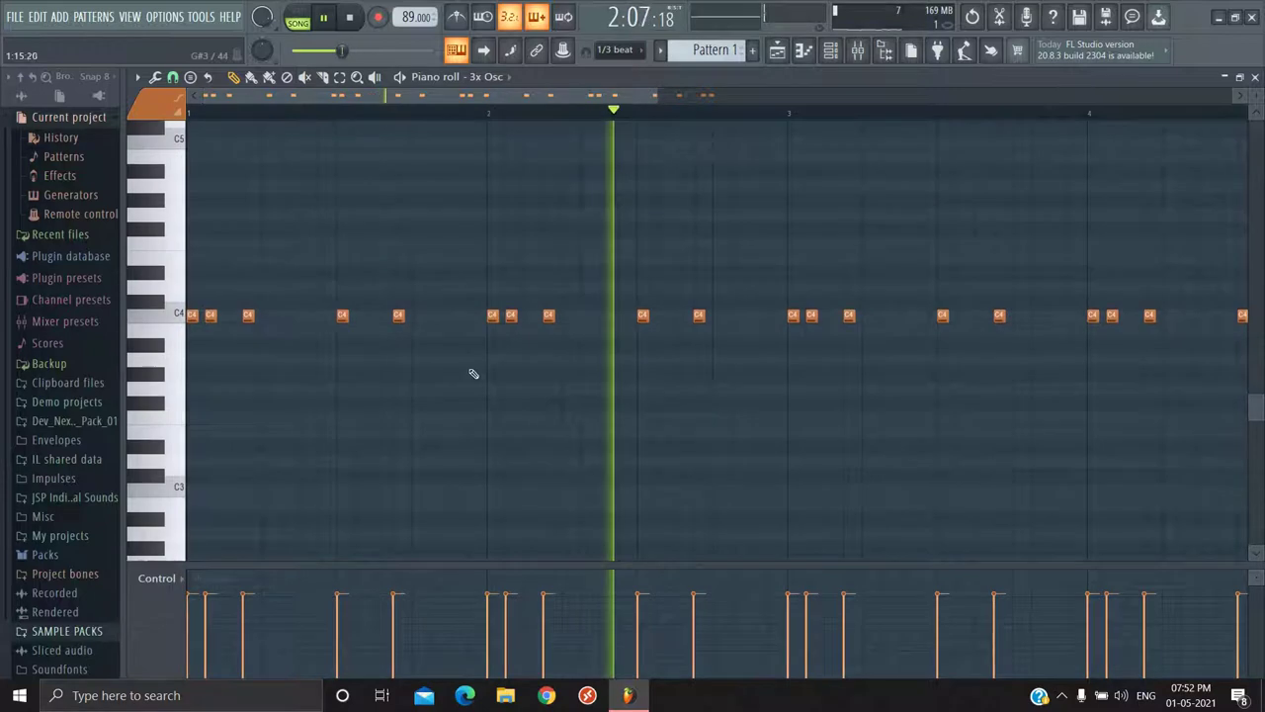
left_click(1255, 78)
key("space")
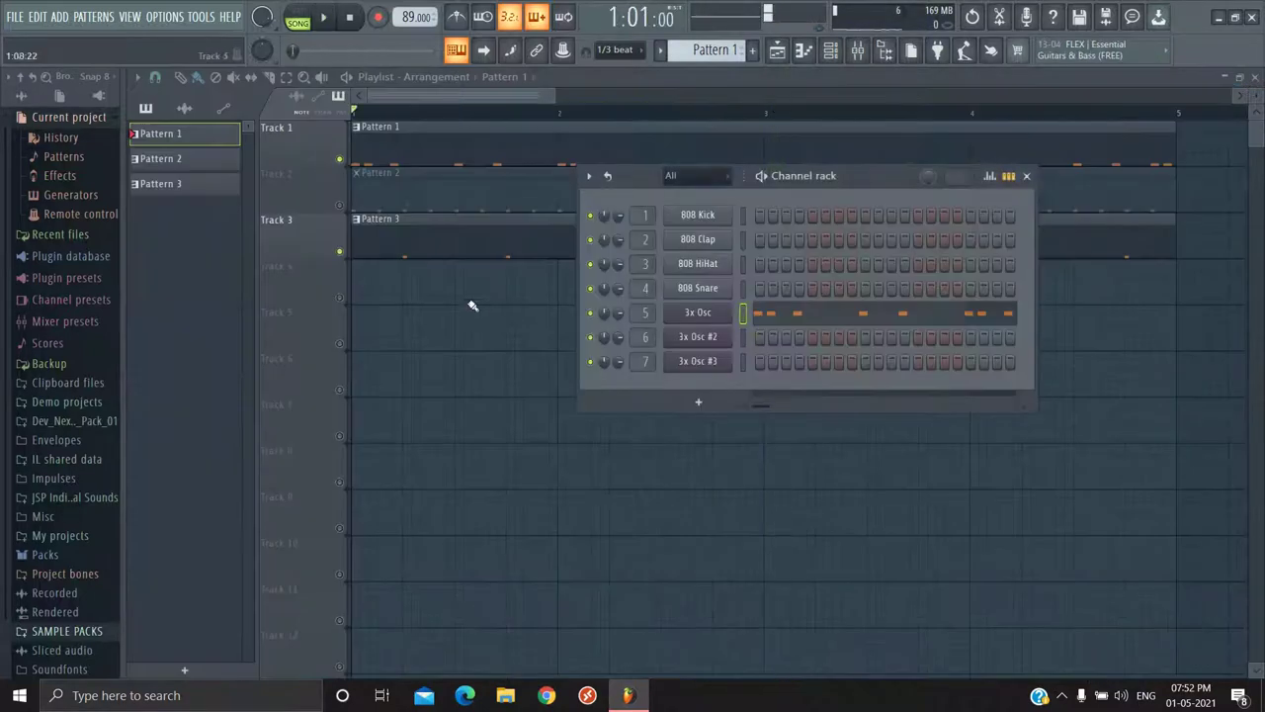
Step: Unmute Track 2 in the playlist, start playback and open the Pattern 2 clip in the piano roll
left_click(1027, 176)
left_click(340, 205)
key("space")
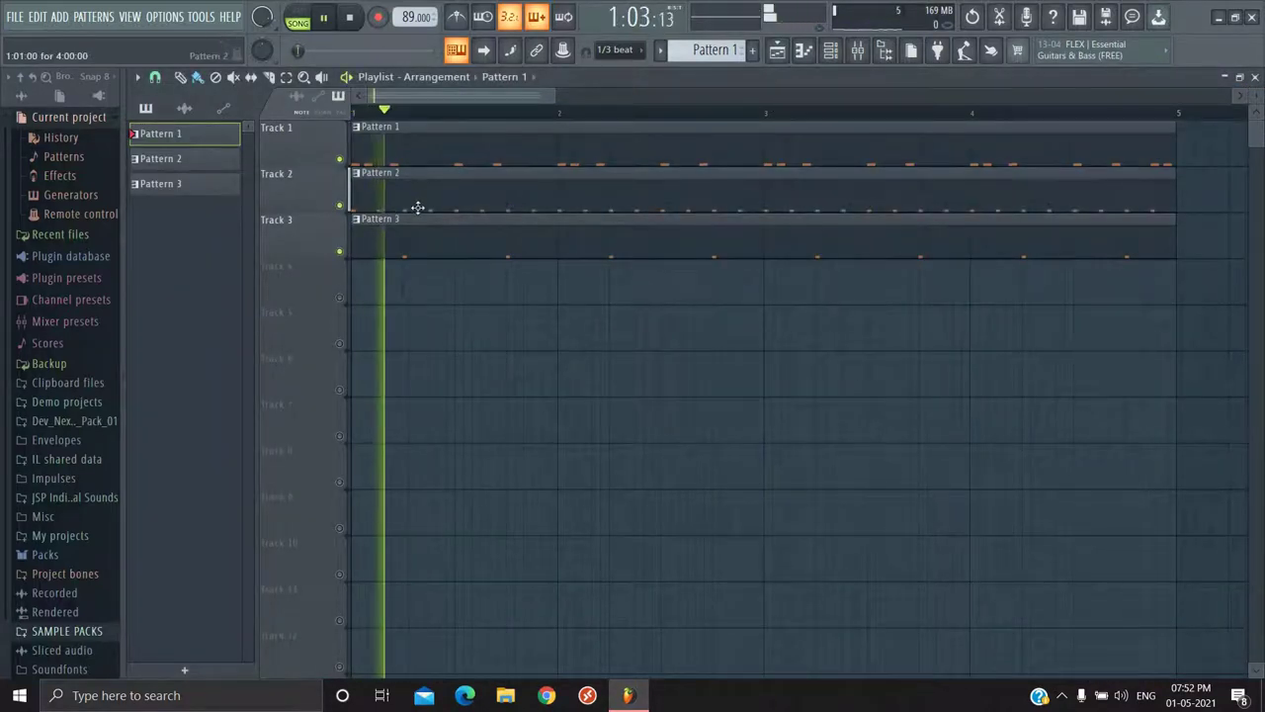
scroll(429, 257, "up", 1)
left_click(570, 202)
double_click(570, 203)
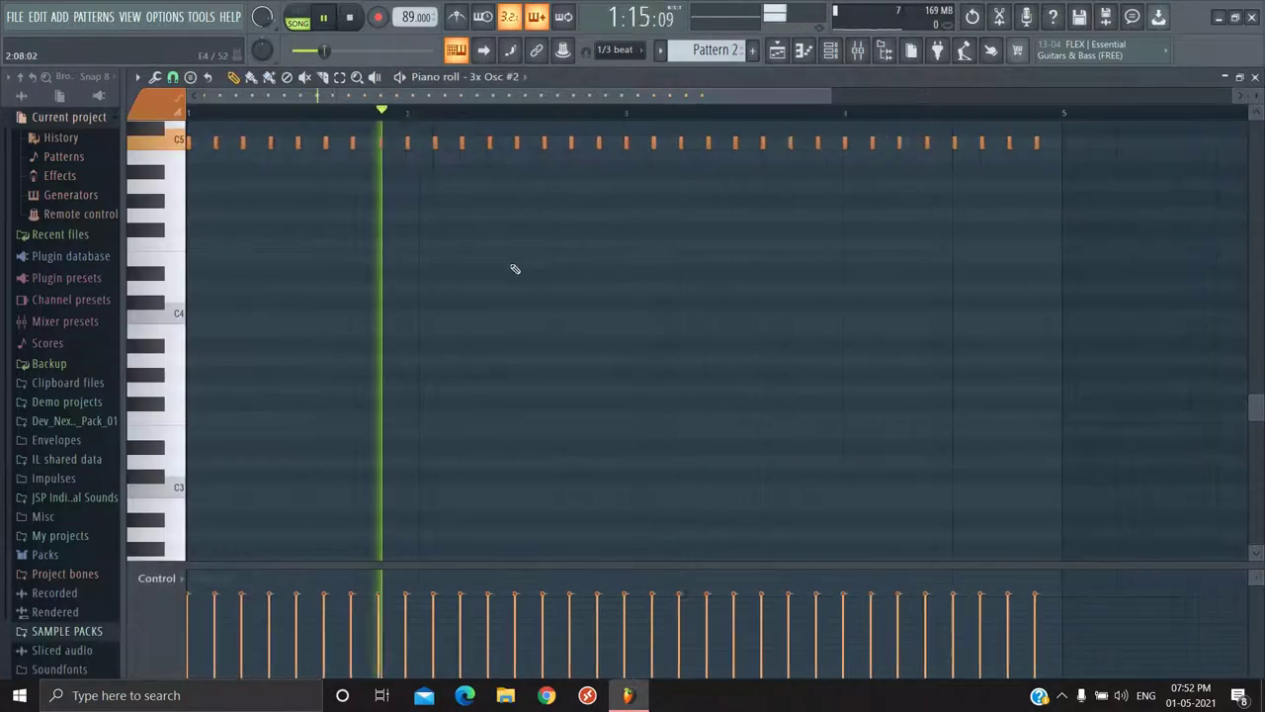
Step: Insert an extra C5 note on step 2 of bar 1 in Pattern 2 and audition it
scroll(444, 297, "up", 3)
scroll(763, 347, "down", 1)
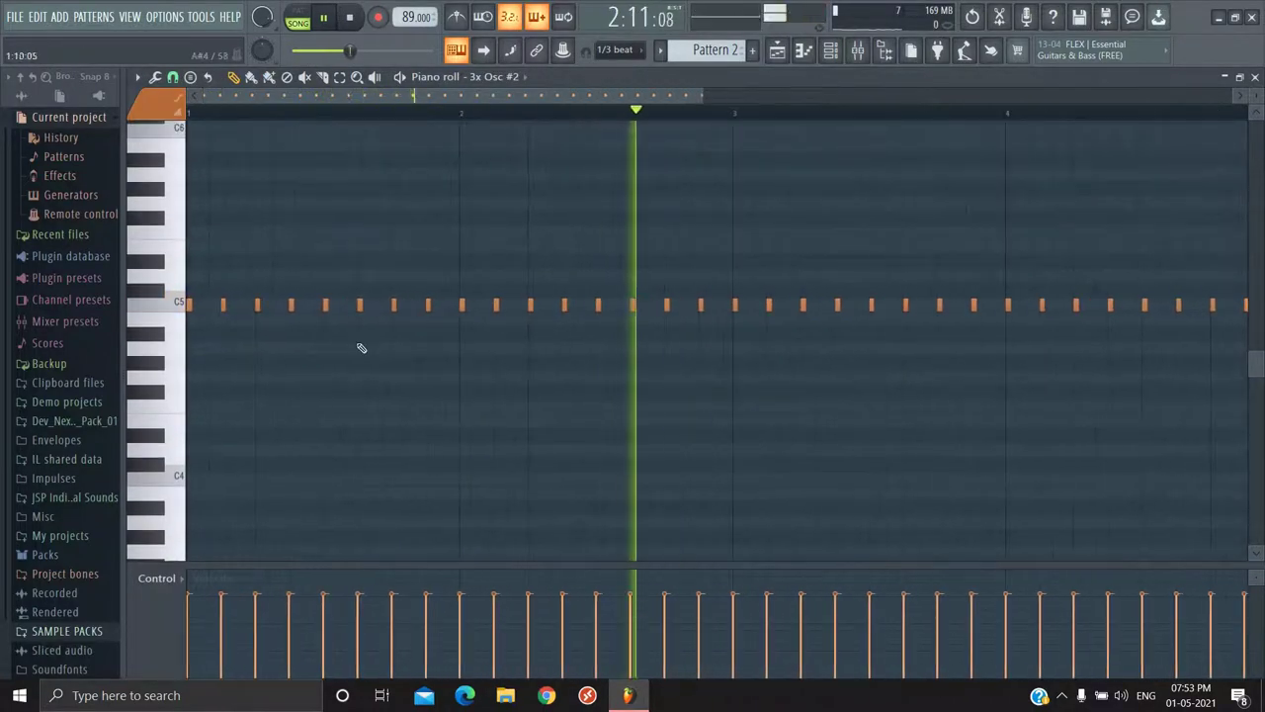
scroll(324, 330, "up", 5)
left_click_drag(325, 330, 1071, 353)
key("space")
scroll(296, 346, "down", 1)
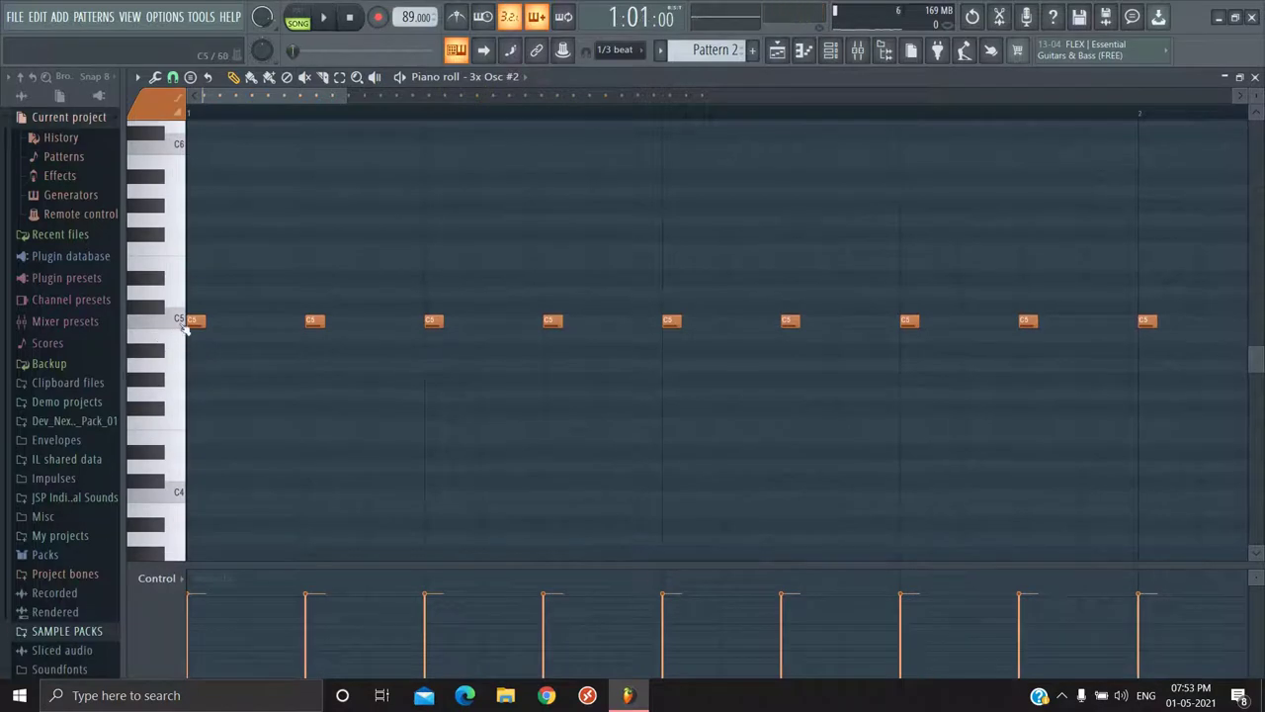
key("space")
scroll(328, 378, "down", 2)
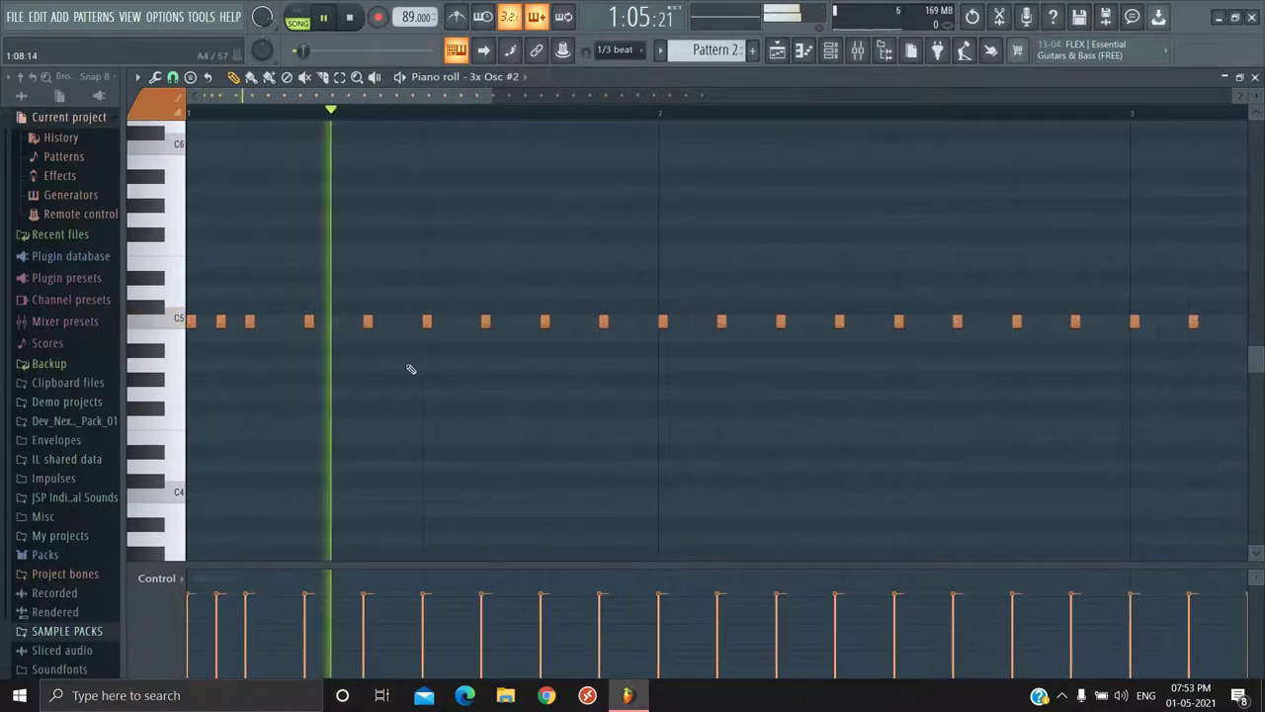
Step: Add C5 notes on step 16 of bar 1 and step 2 of bar 2, then stop playback
scroll(474, 365, "up", 1)
left_click(722, 320)
scroll(709, 386, "down", 2)
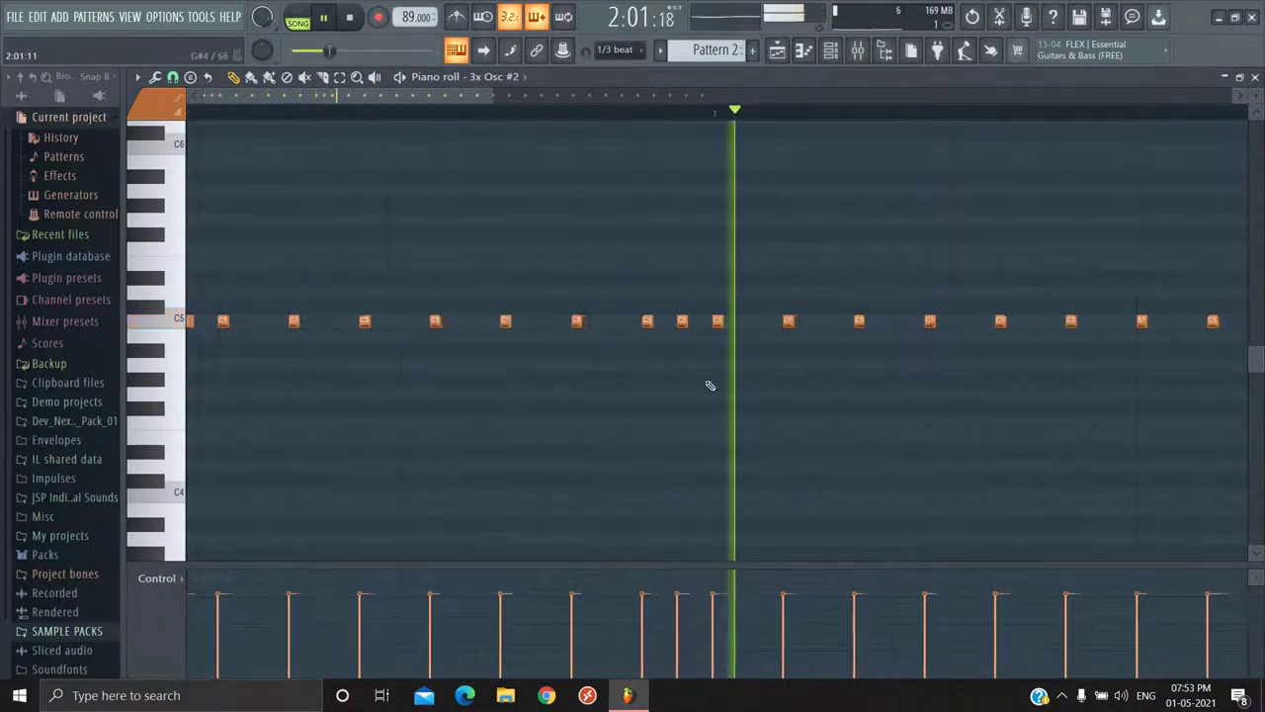
key("space")
scroll(545, 381, "down", 2)
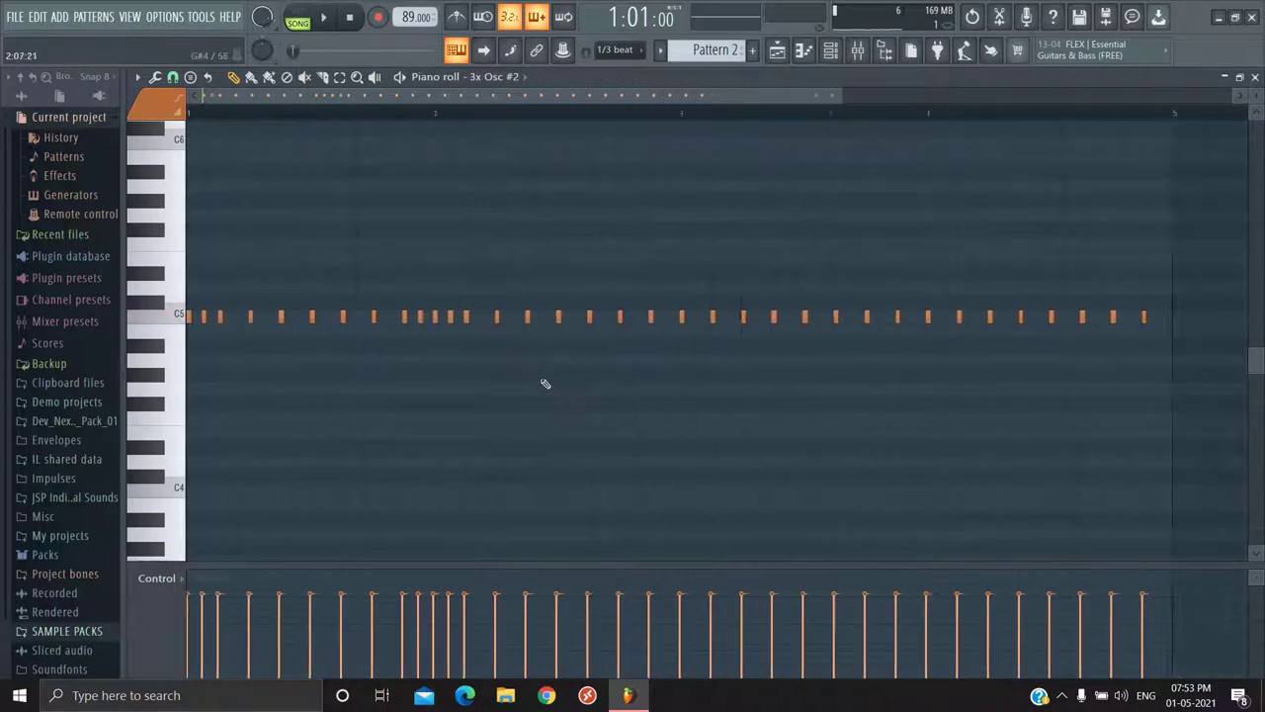
Step: Delete all of Pattern 2's notes from bar 2 onward, keeping only bar 1's C5 rhythm
scroll(425, 331, "up", 1)
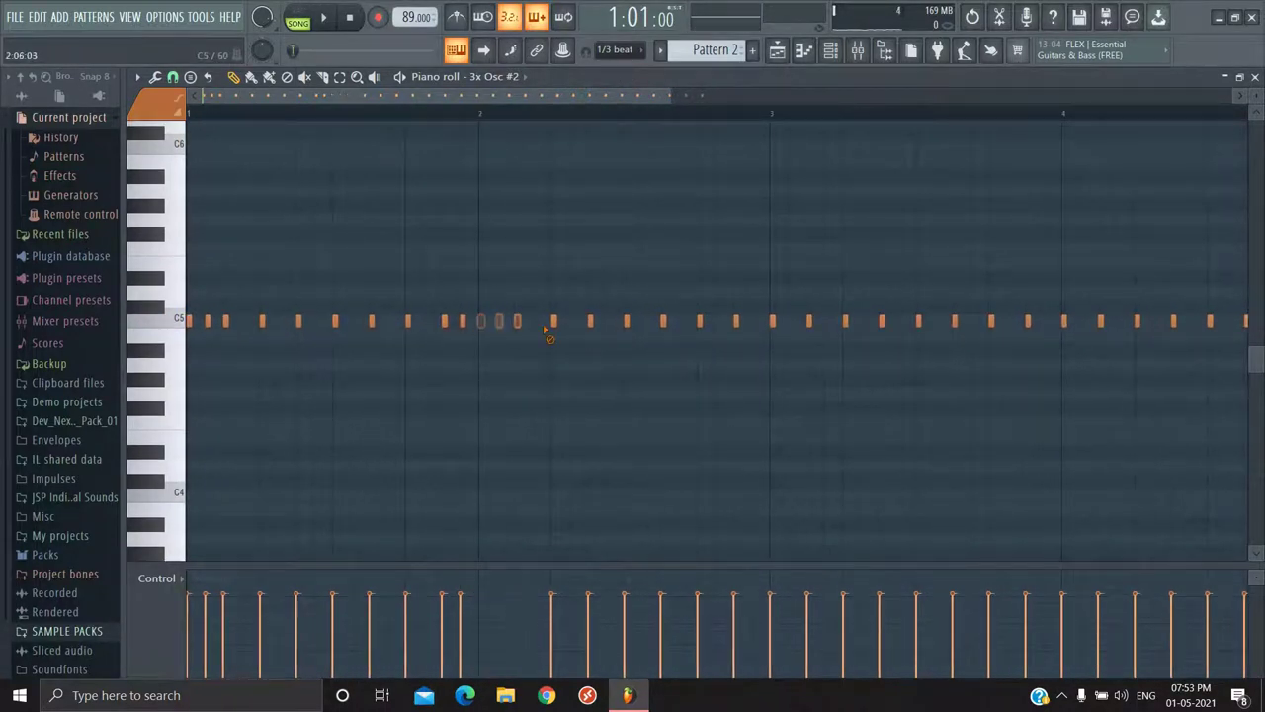
left_click_drag(545, 330, 723, 327)
scroll(751, 327, "down", 1)
mouse_move(994, 272)
left_mouse_down()
mouse_move(381, 385)
mouse_move(403, 380)
left_mouse_up()
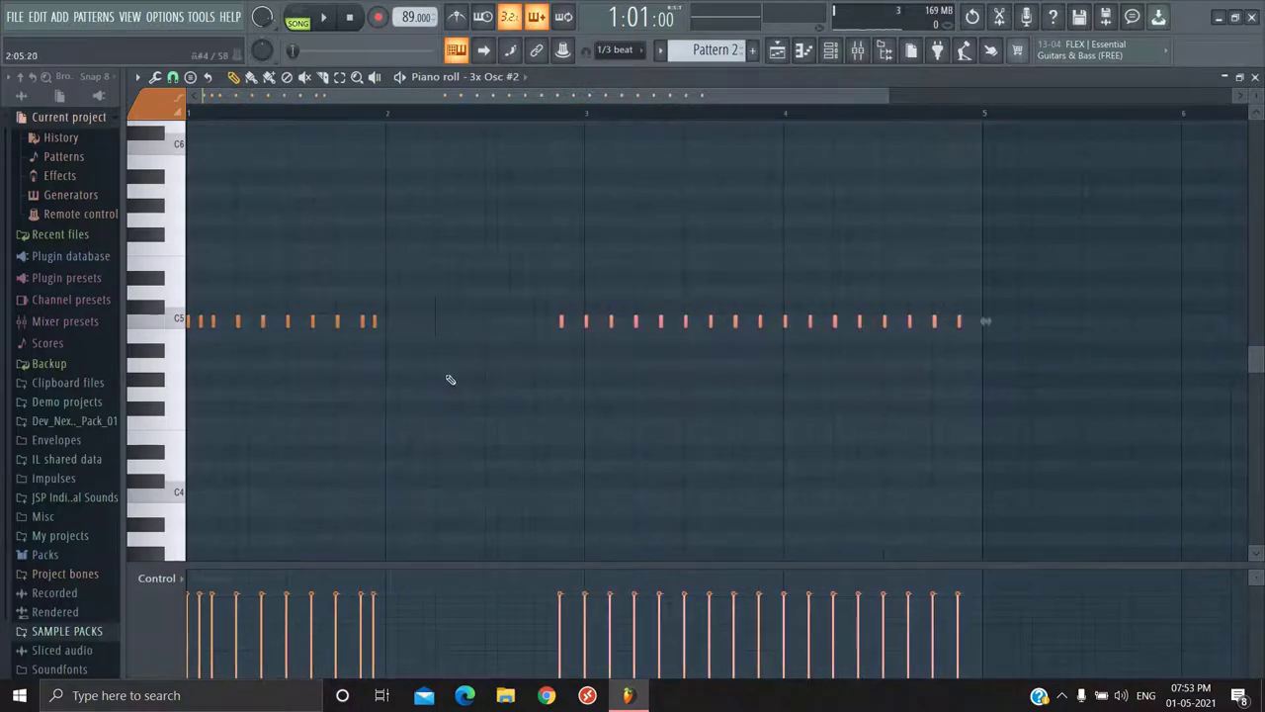
key("Delete")
scroll(412, 243, "down", 1)
left_click(400, 358)
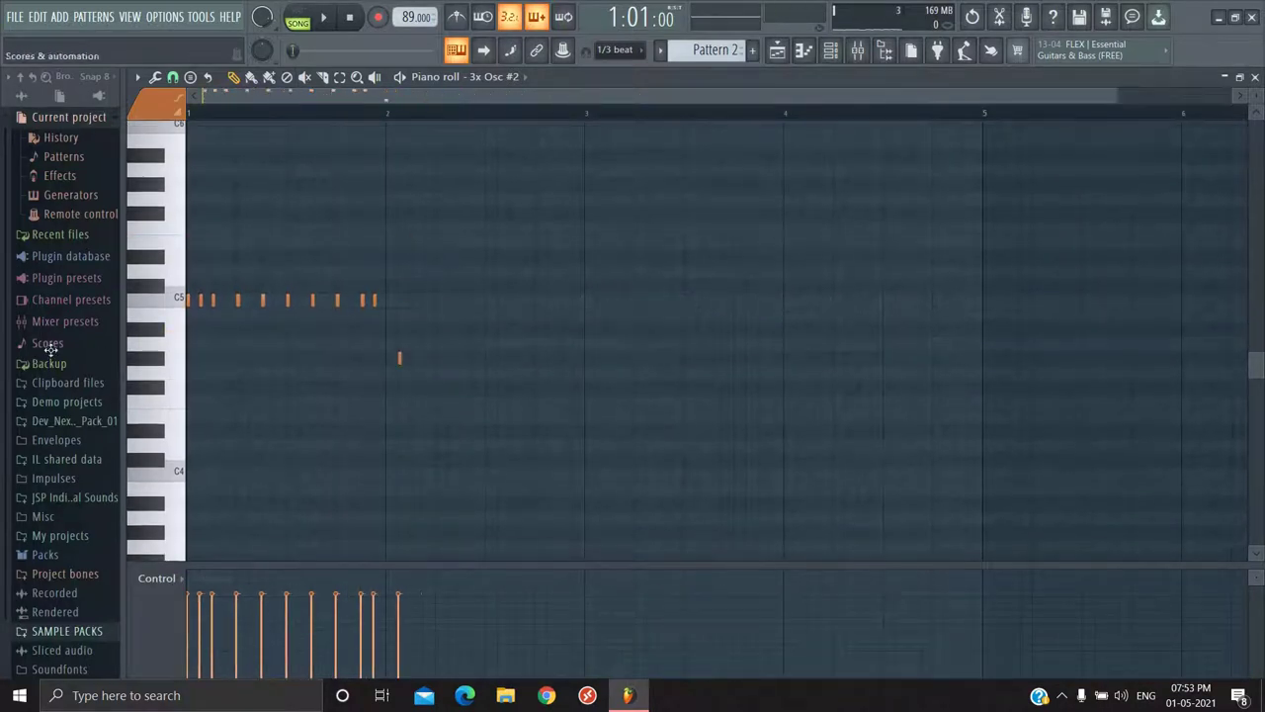
scroll(435, 404, "up", 2)
left_click_drag(604, 409, 835, 395)
right_click(584, 342)
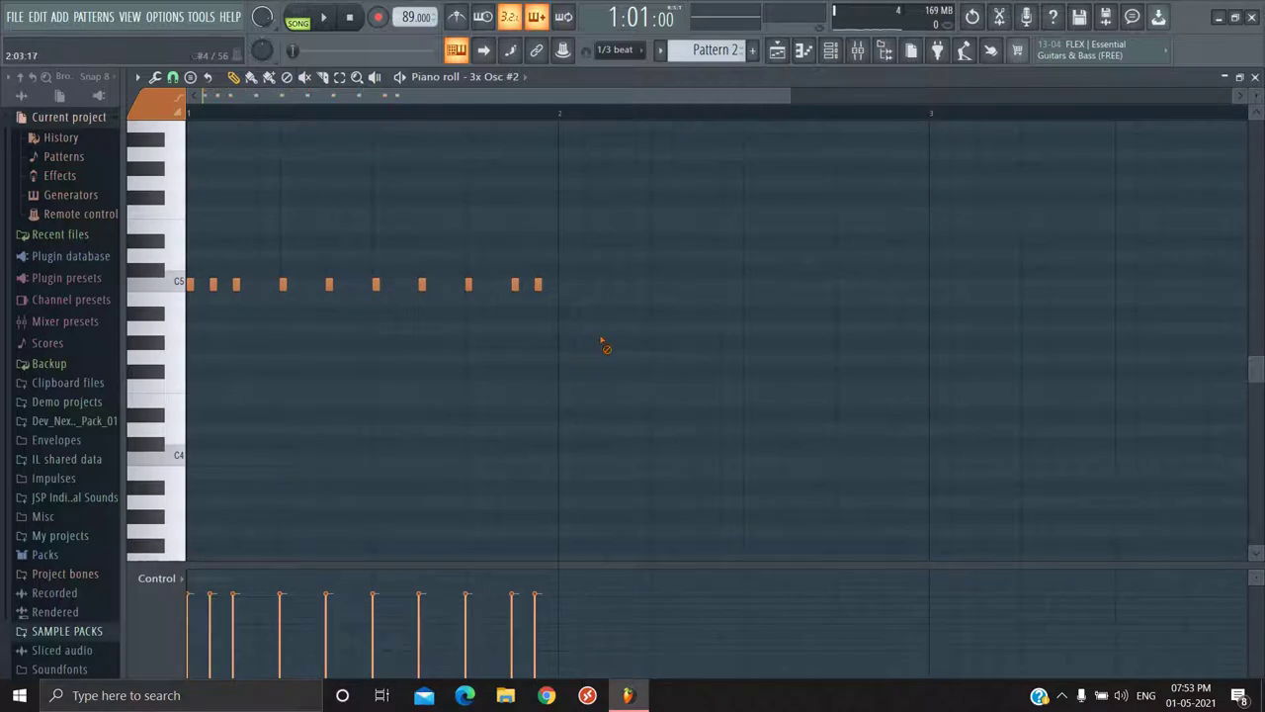
left_click_drag(682, 388, 841, 450)
Step: Duplicate bar 1's C5 rhythm across bars 2 to 4 of Pattern 2
left_click_drag(729, 270, 161, 415)
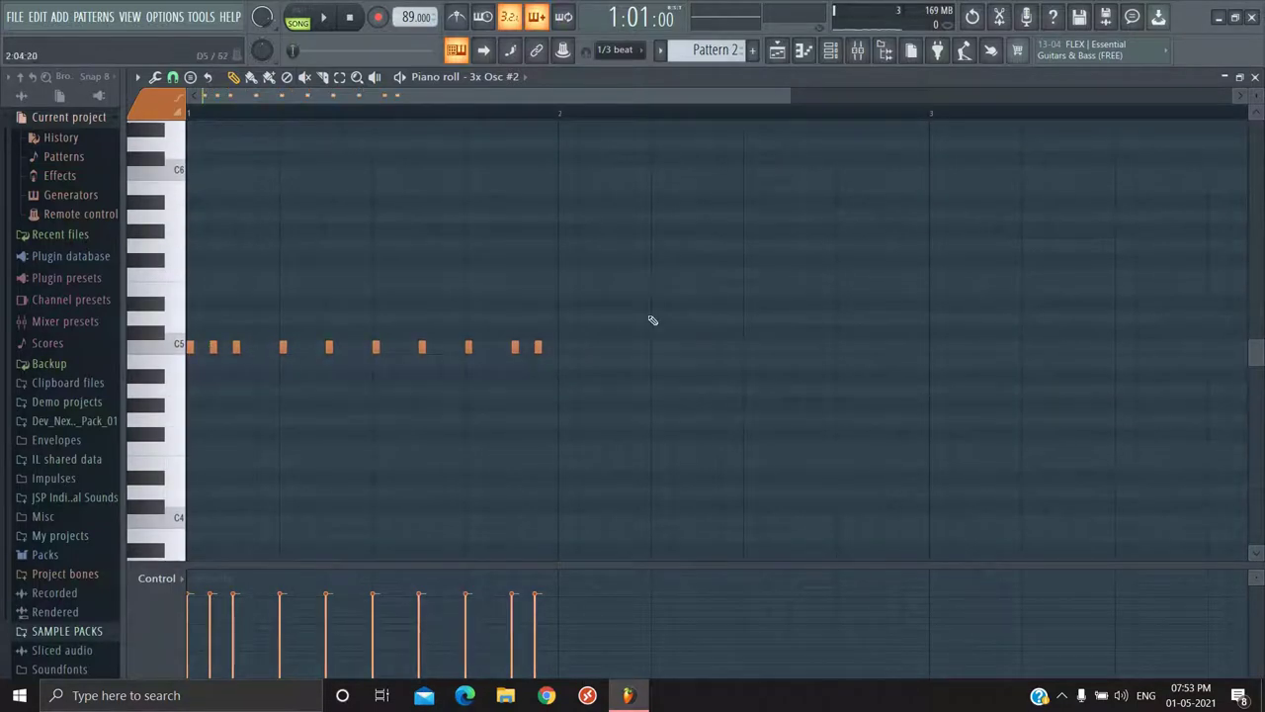
left_click_drag(637, 317, 87, 433)
left_click_drag(188, 346, 560, 354)
left_click_drag(967, 302, 1070, 412)
left_click_drag(940, 374, 940, 386)
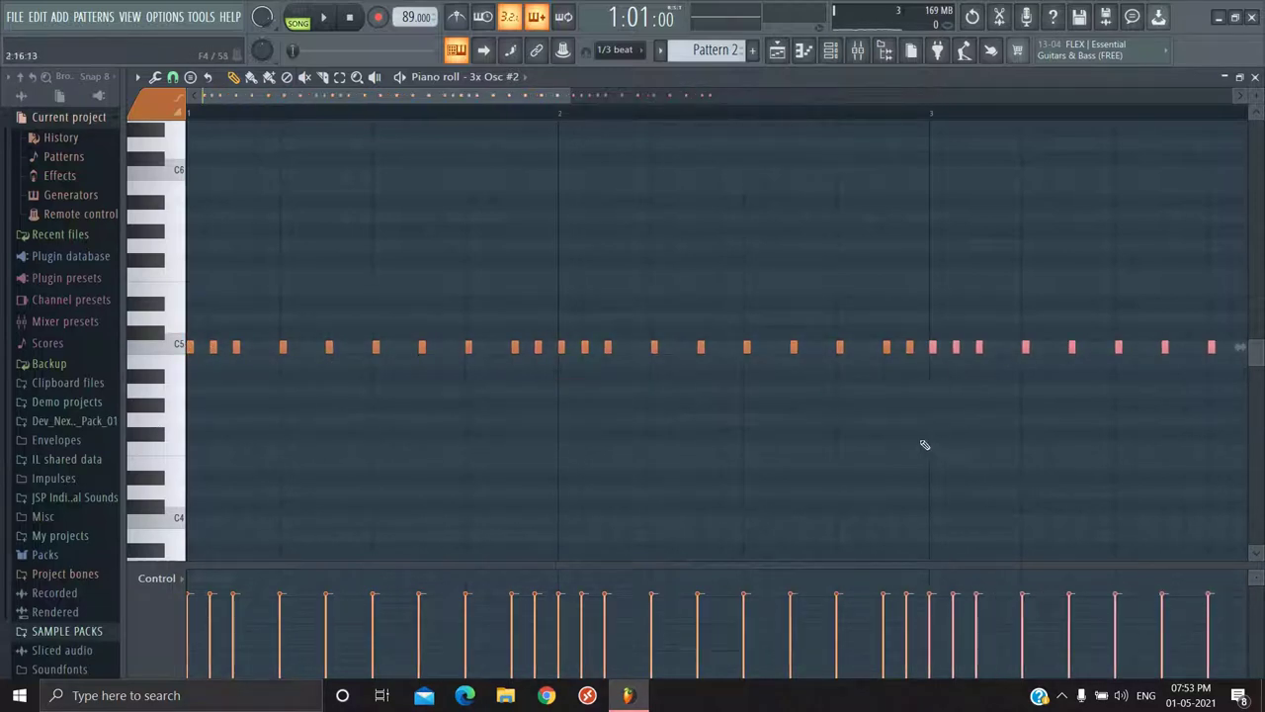
scroll(880, 450, "down", 2)
key("ctrl+d")
scroll(641, 441, "down", 1)
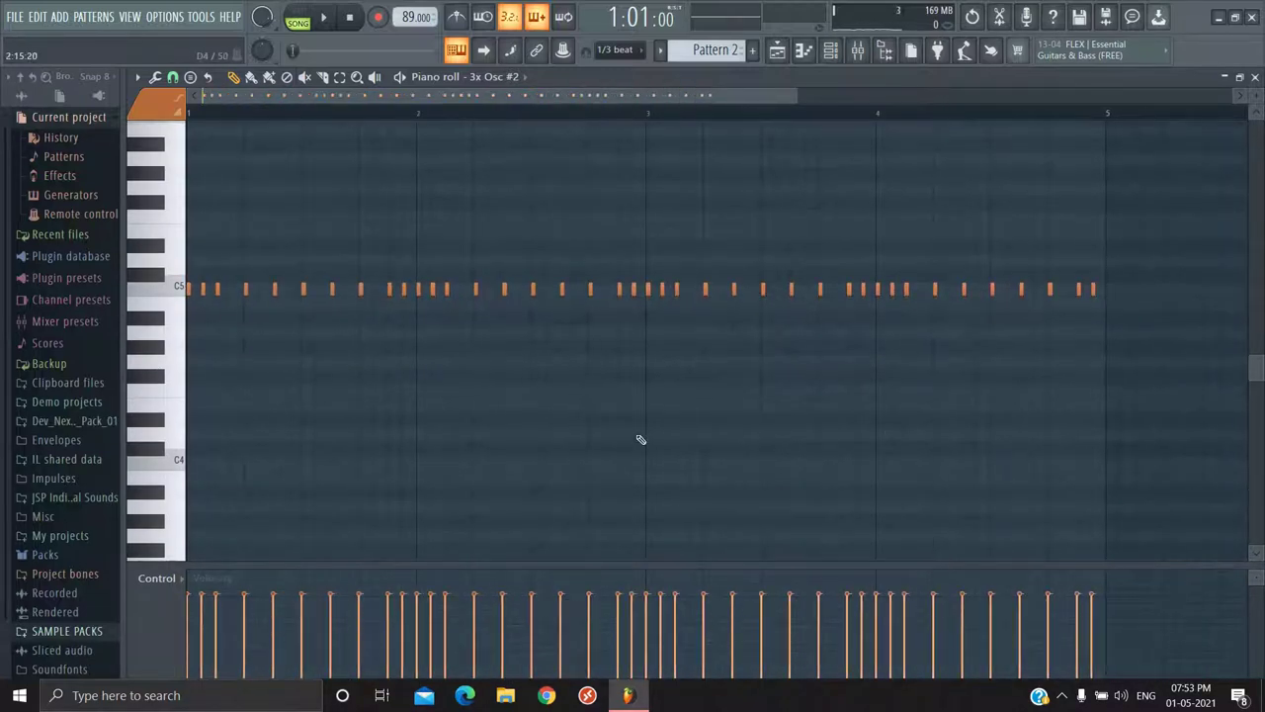
Step: Review and audition the four-bar C5 rhythm of Pattern 2
scroll(488, 381, "up", 2)
scroll(579, 445, "down", 1)
scroll(499, 431, "down", 1)
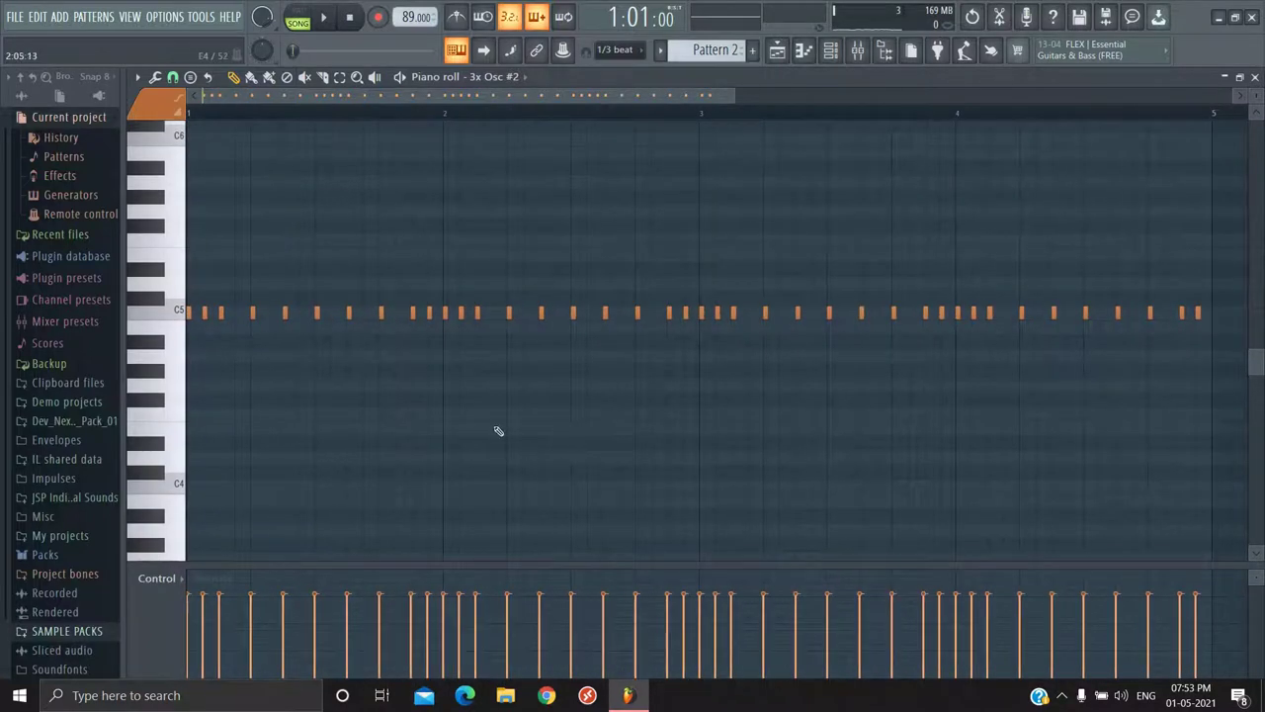
scroll(639, 419, "up", 1)
scroll(330, 416, "up", 2)
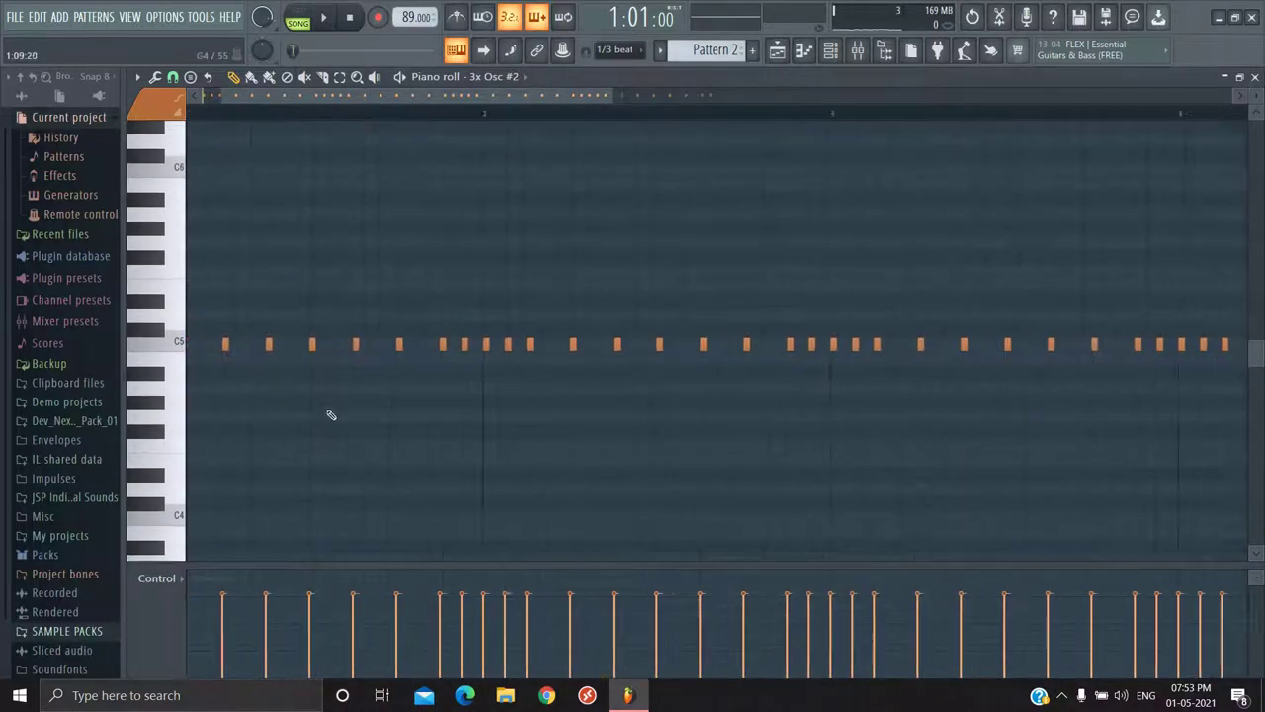
scroll(655, 390, "down", 2)
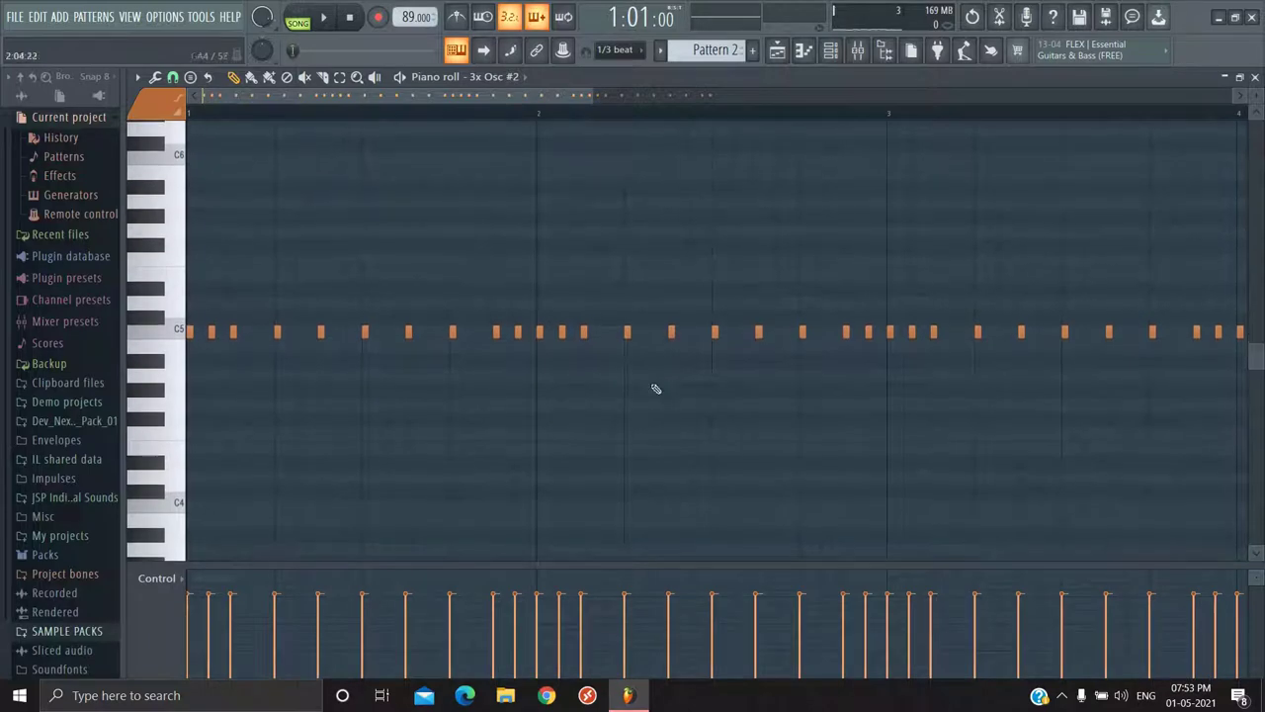
key("space")
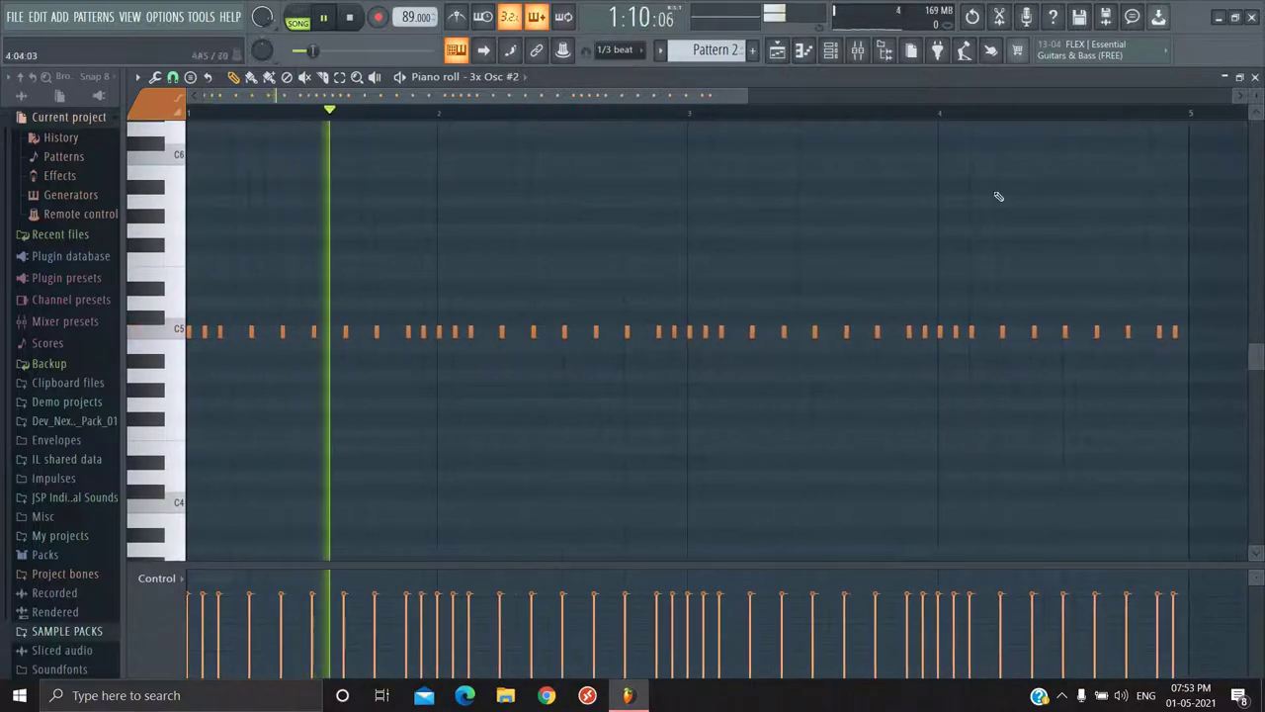
left_click_drag(1209, 401, 807, 372)
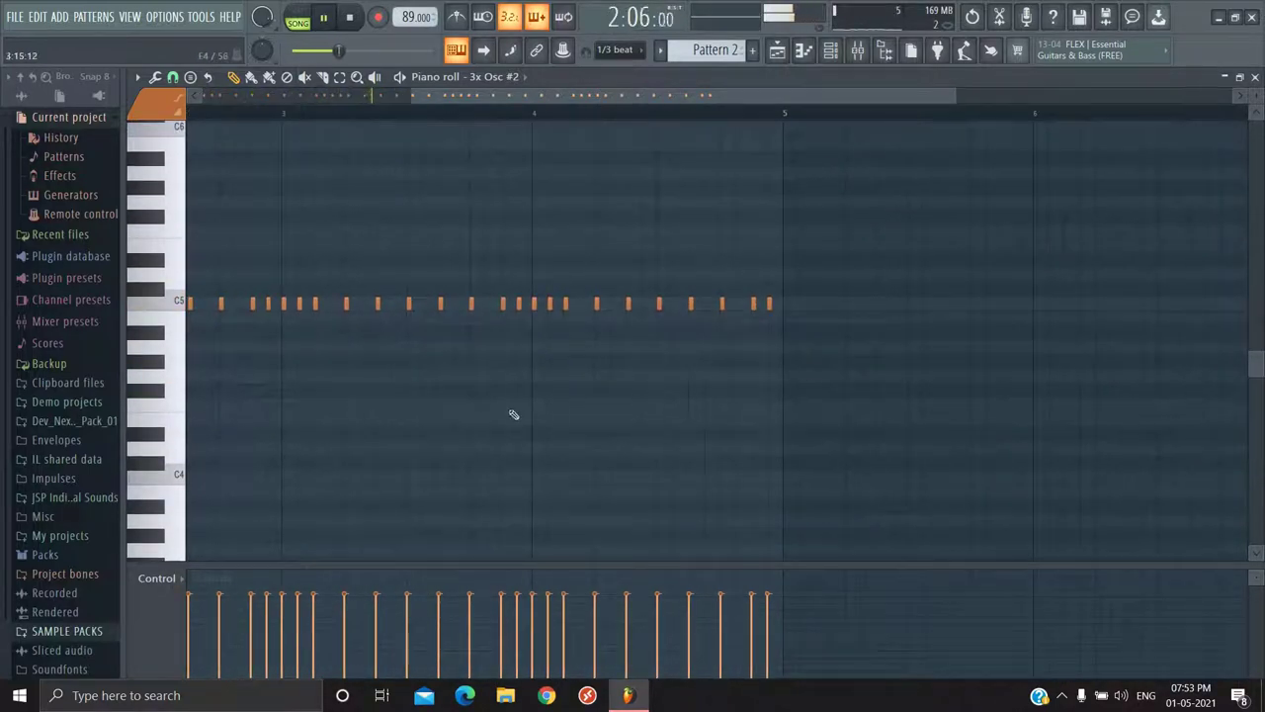
left_click_drag(510, 415, 915, 403)
key("space")
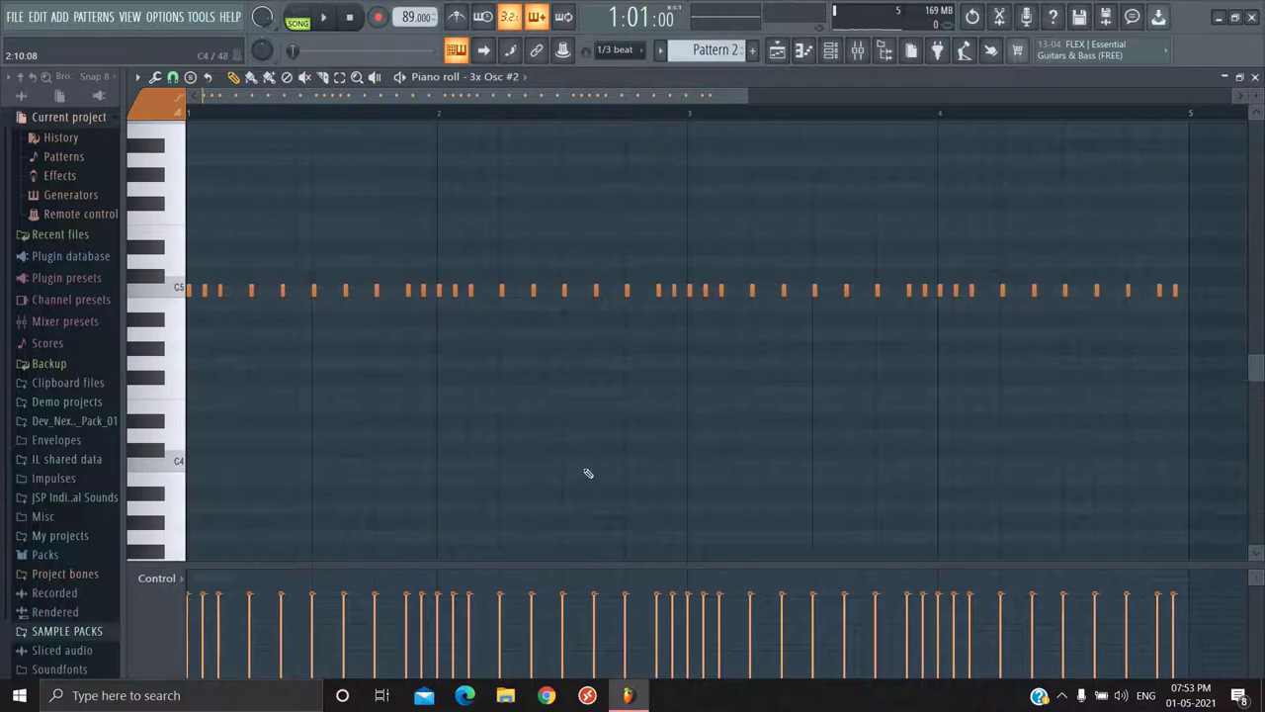
Step: Randomize the panning of Pattern 2's notes with the randomizer's pan level at -65% and audition them
key("alt+r")
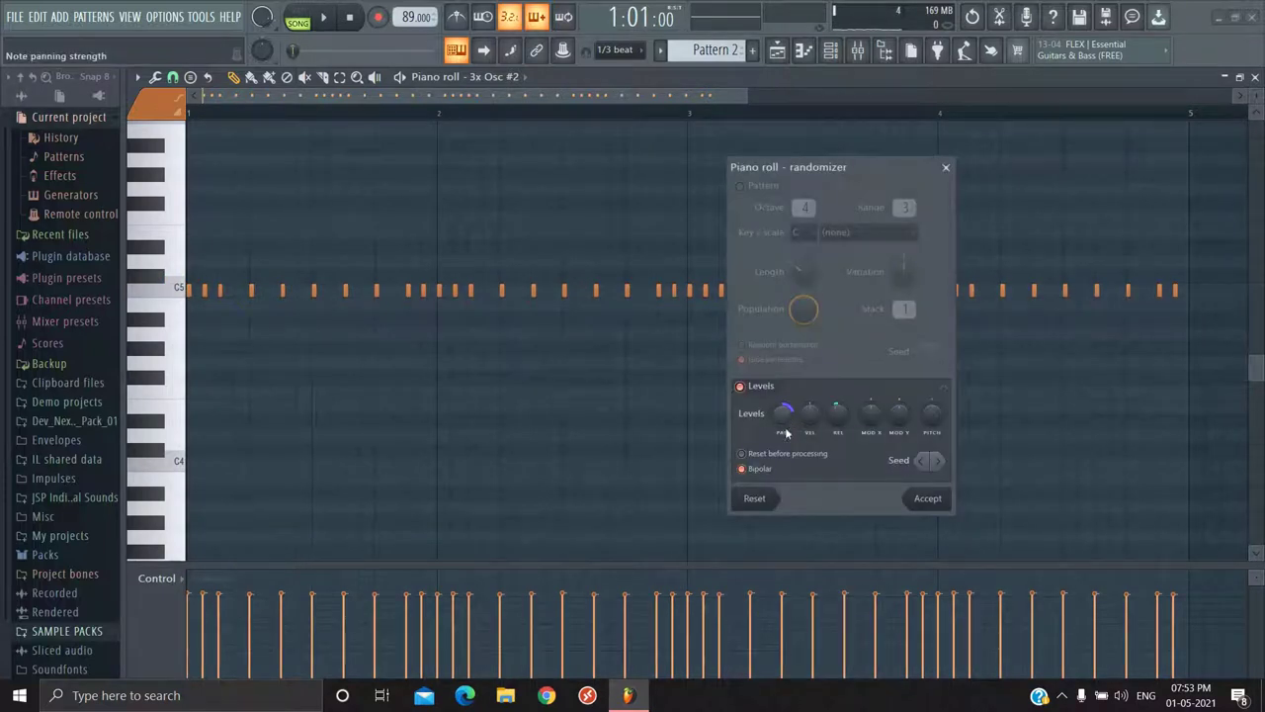
left_click_drag(786, 417, 748, 526)
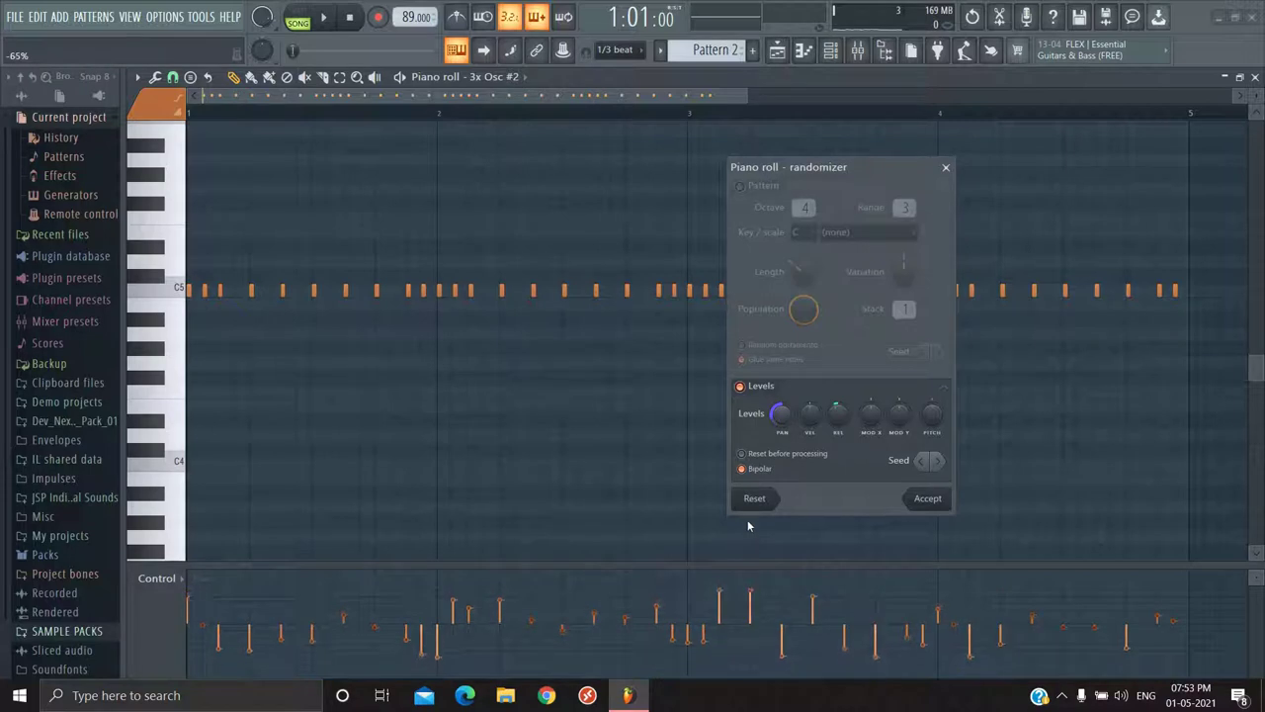
left_click(819, 425)
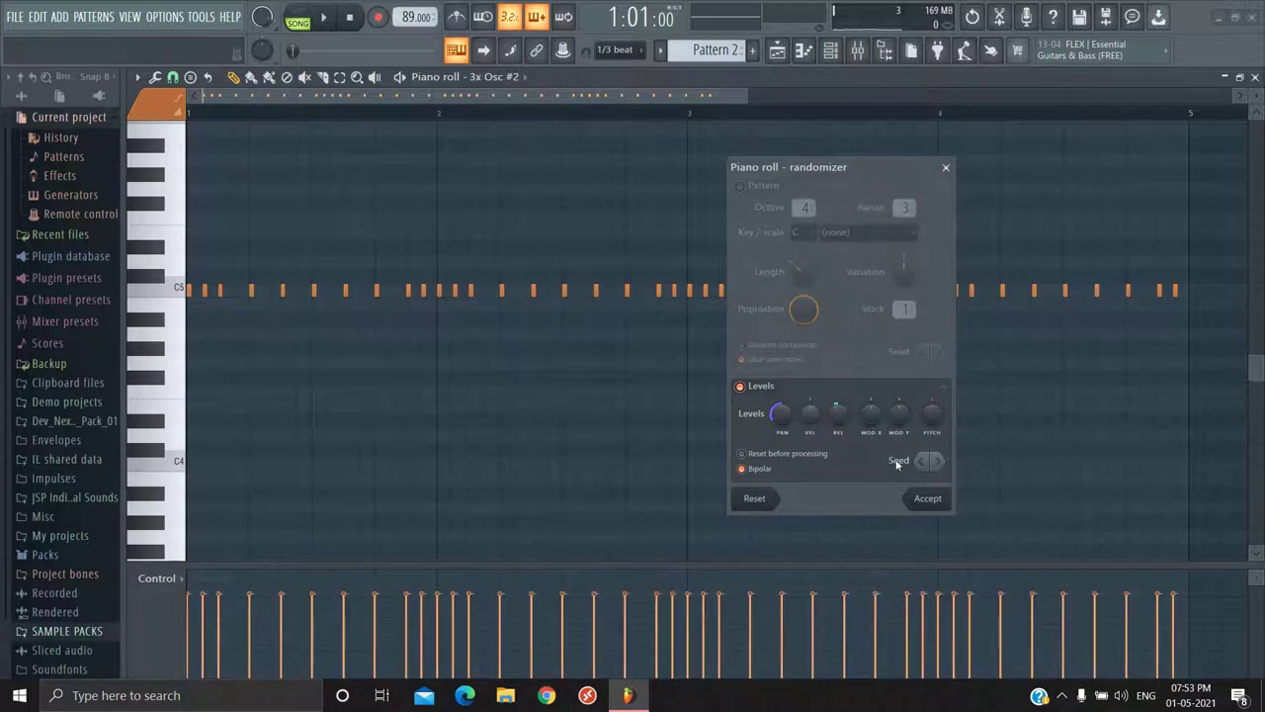
left_click(927, 498)
key("space")
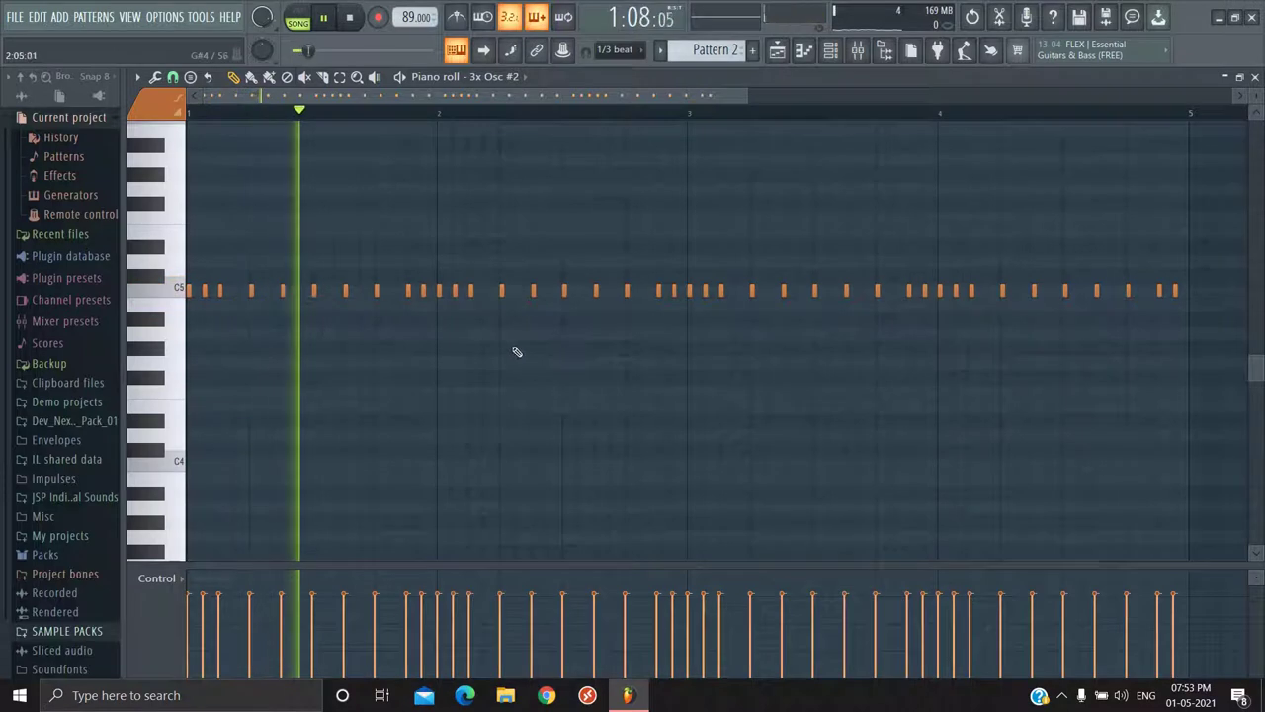
Step: Set the piano roll snap to 1/3 step and respace Pattern 2's closing C5 notes in bar 4 into an even three-note roll
scroll(1087, 319, "up", 3)
scroll(757, 317, "up", 2)
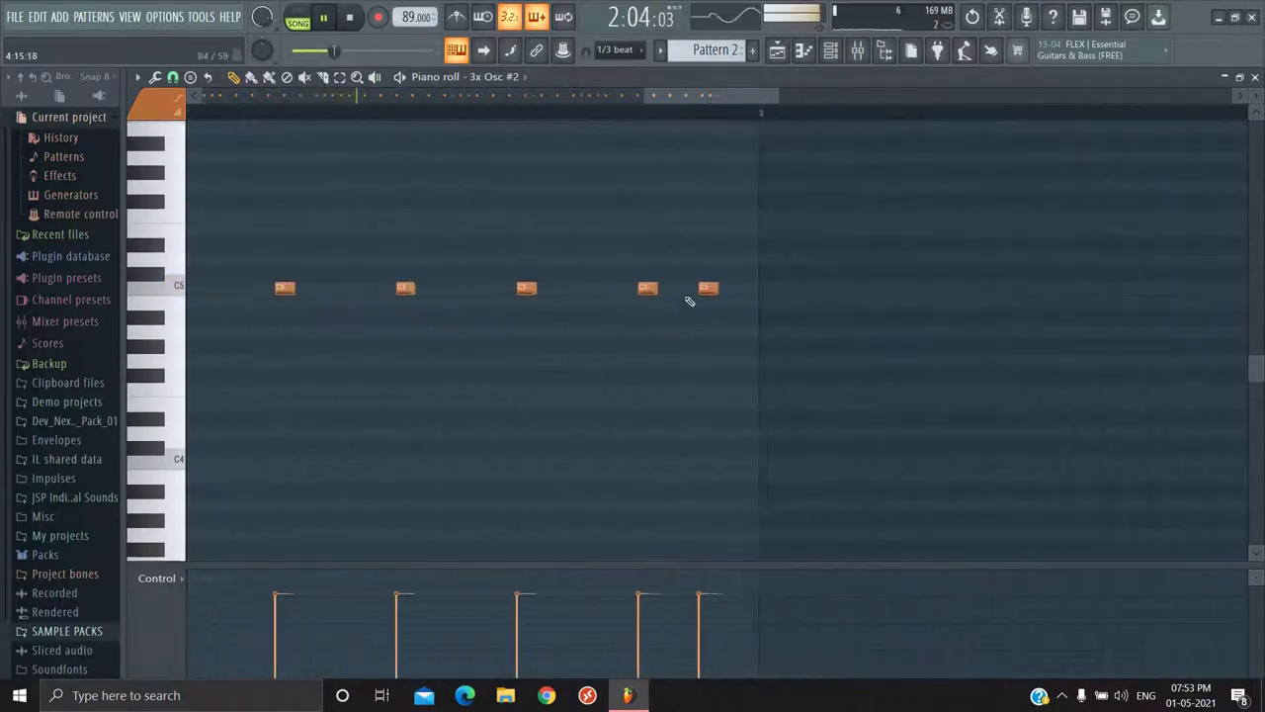
scroll(689, 301, "up", 2)
key("space")
left_click(181, 79)
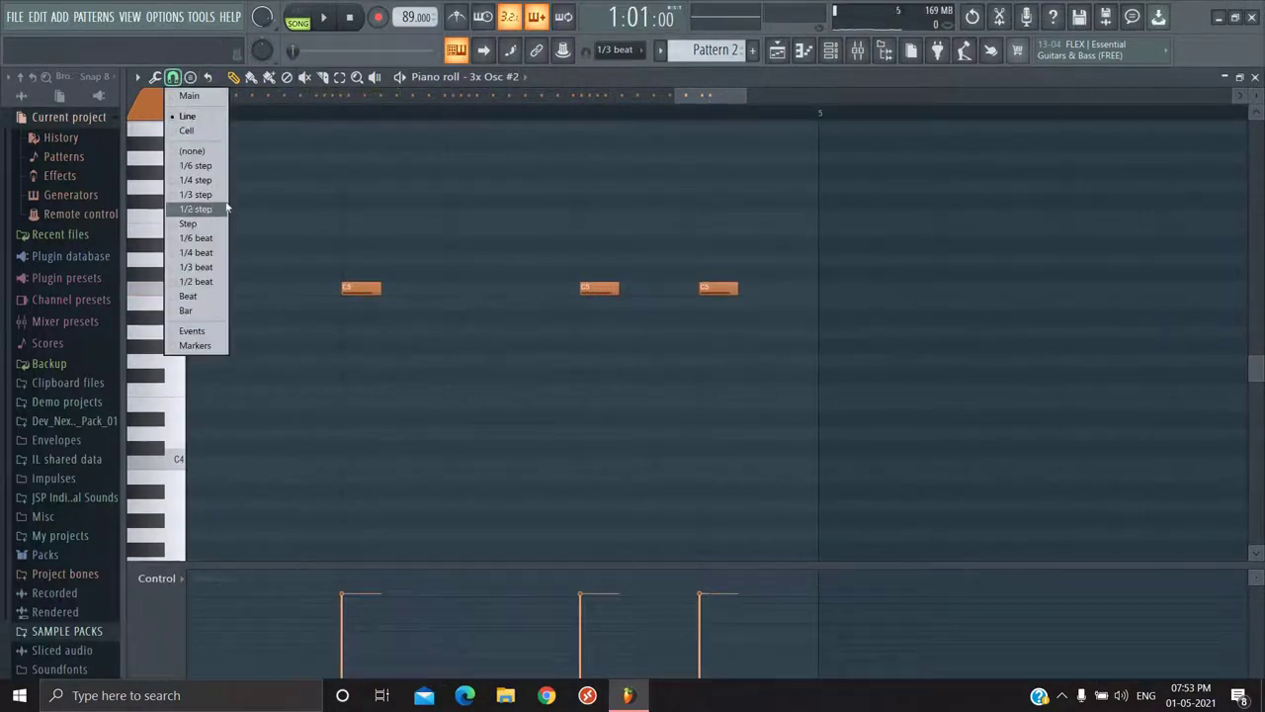
left_click(199, 195)
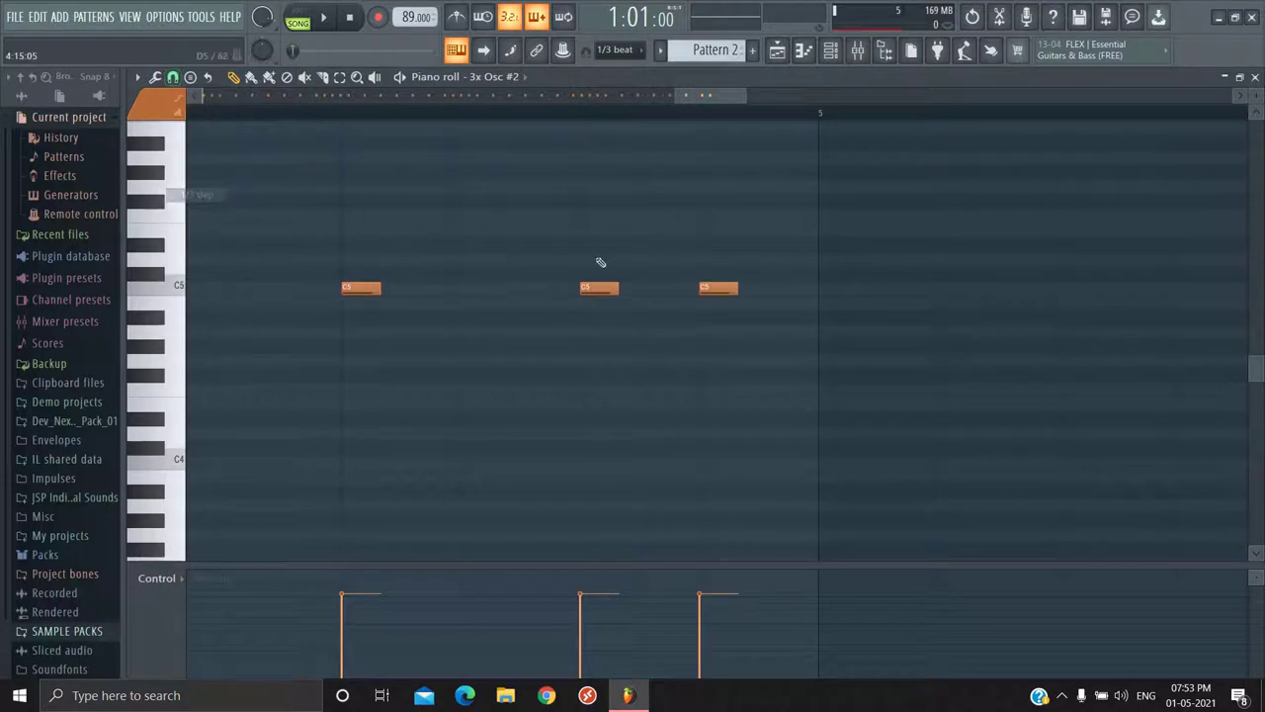
left_click(664, 289)
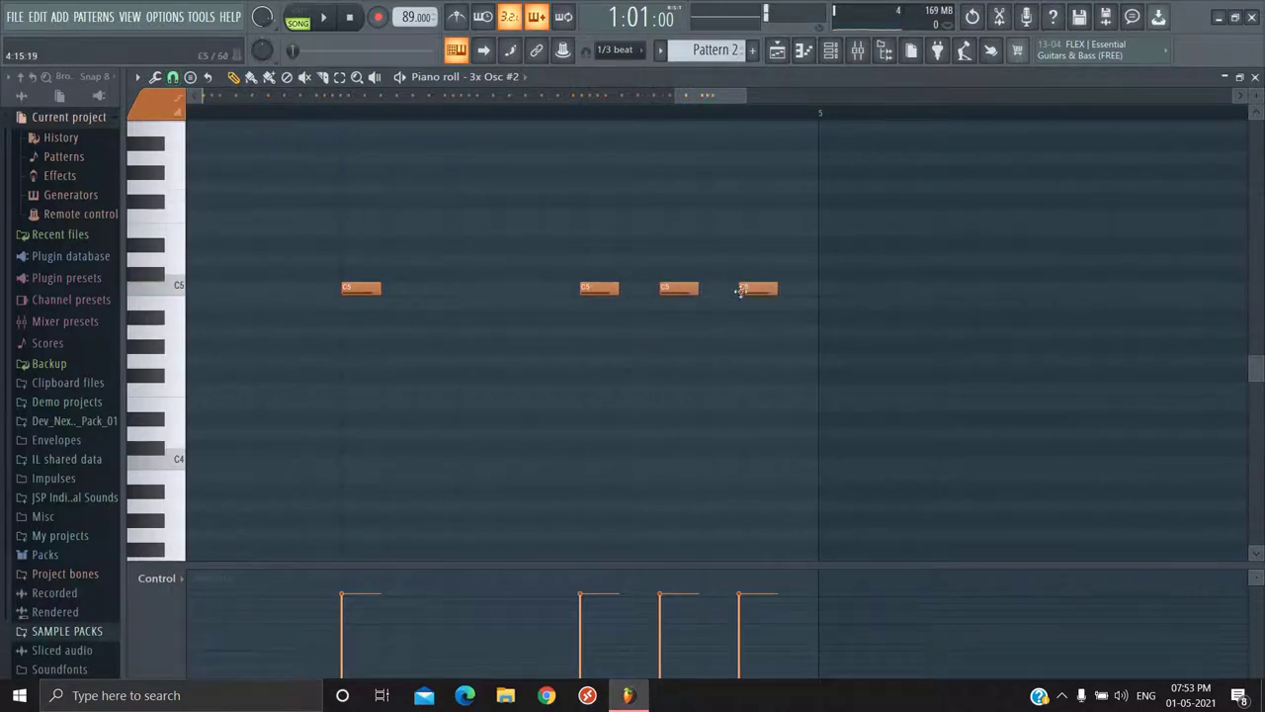
key("space")
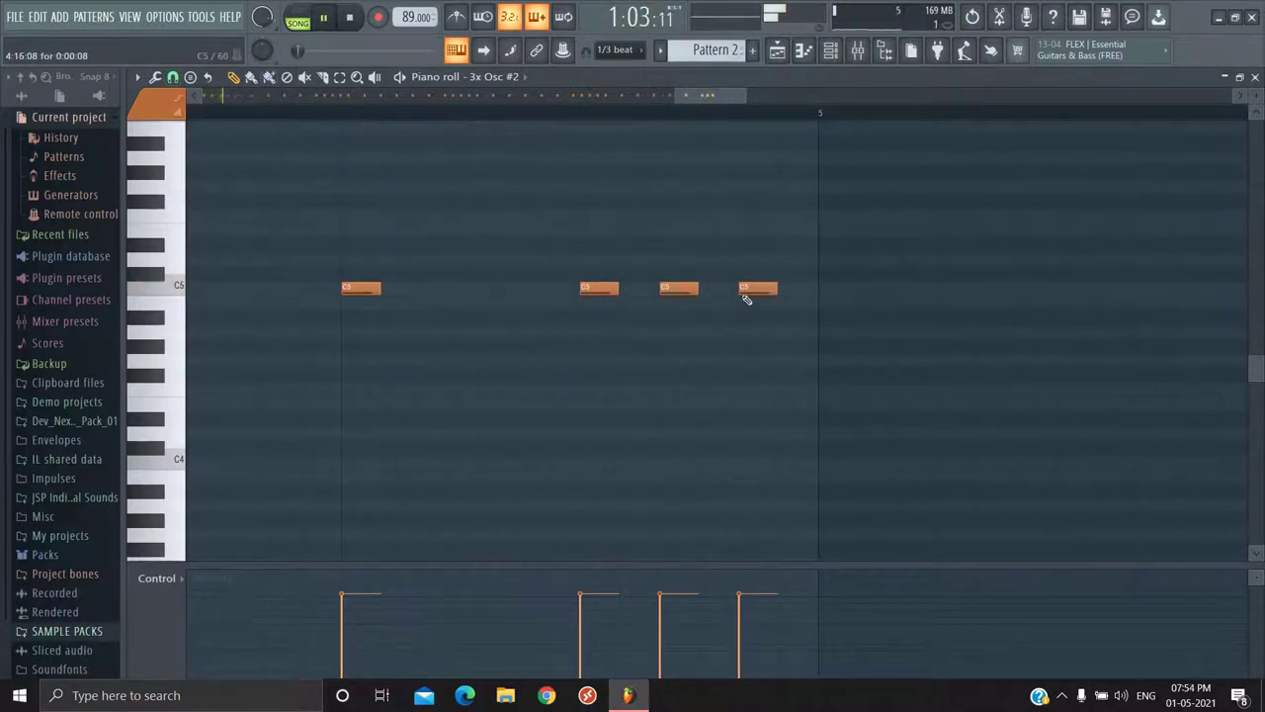
Step: Try lowering the last two notes of Pattern 2's bar 4 to B4 and A4, audition them, and return them to C5
left_click_drag(668, 293, 669, 311)
left_click_drag(762, 288, 754, 336)
scroll(711, 308, "down", 2)
key("space")
scroll(748, 303, "up", 2)
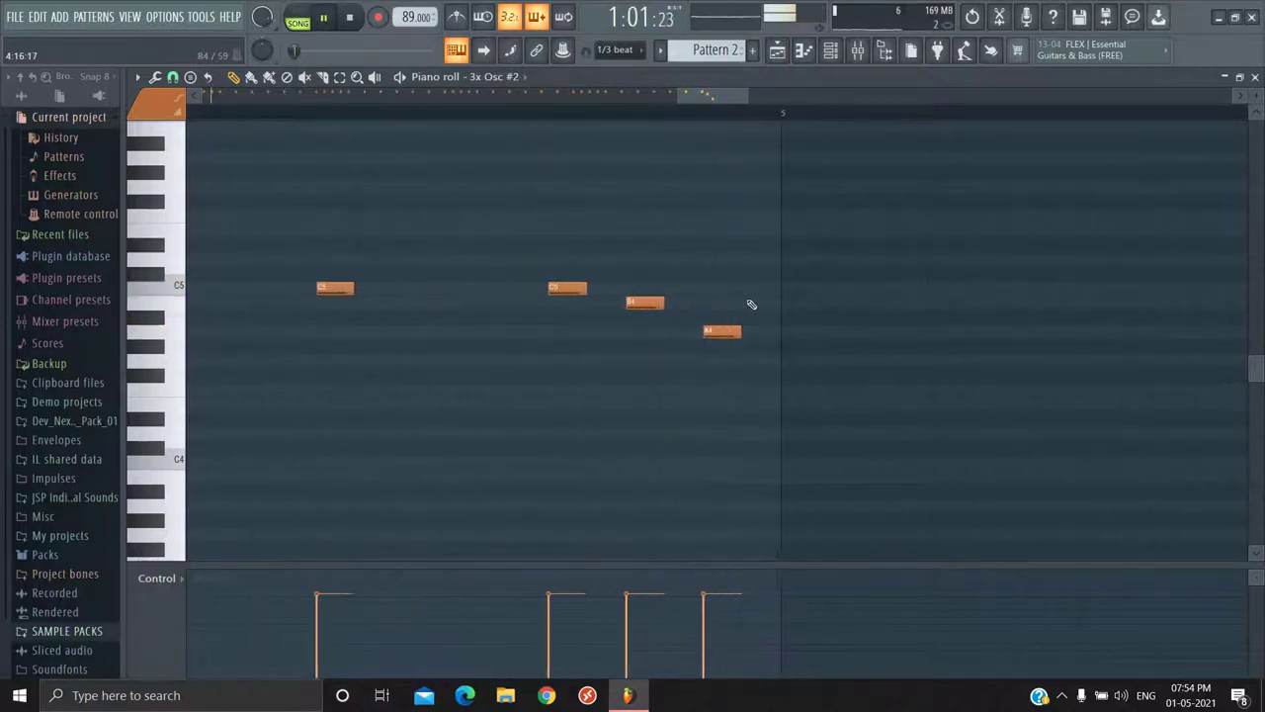
left_click_drag(653, 301, 652, 287)
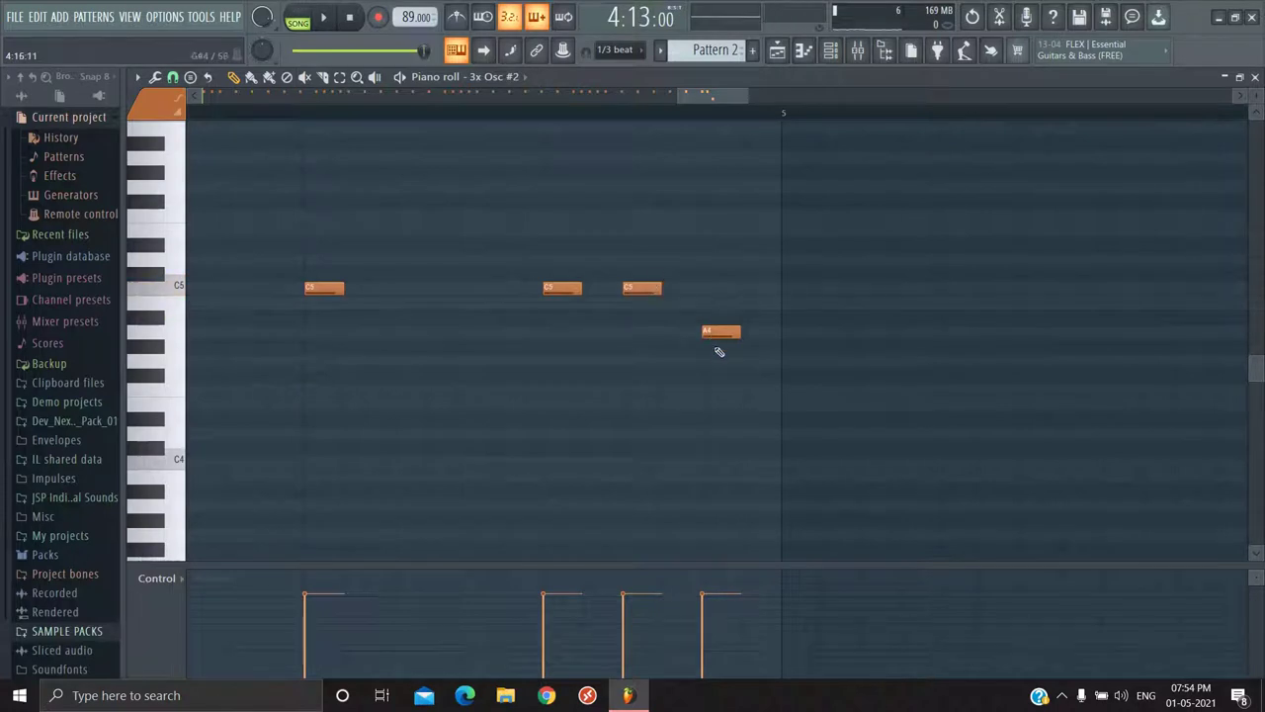
left_click_drag(721, 332, 721, 286)
Step: Audition Pattern 2 with its C5 roll at the end of bar 4
scroll(712, 287, "down", 2)
key("space")
scroll(503, 297, "left", 2)
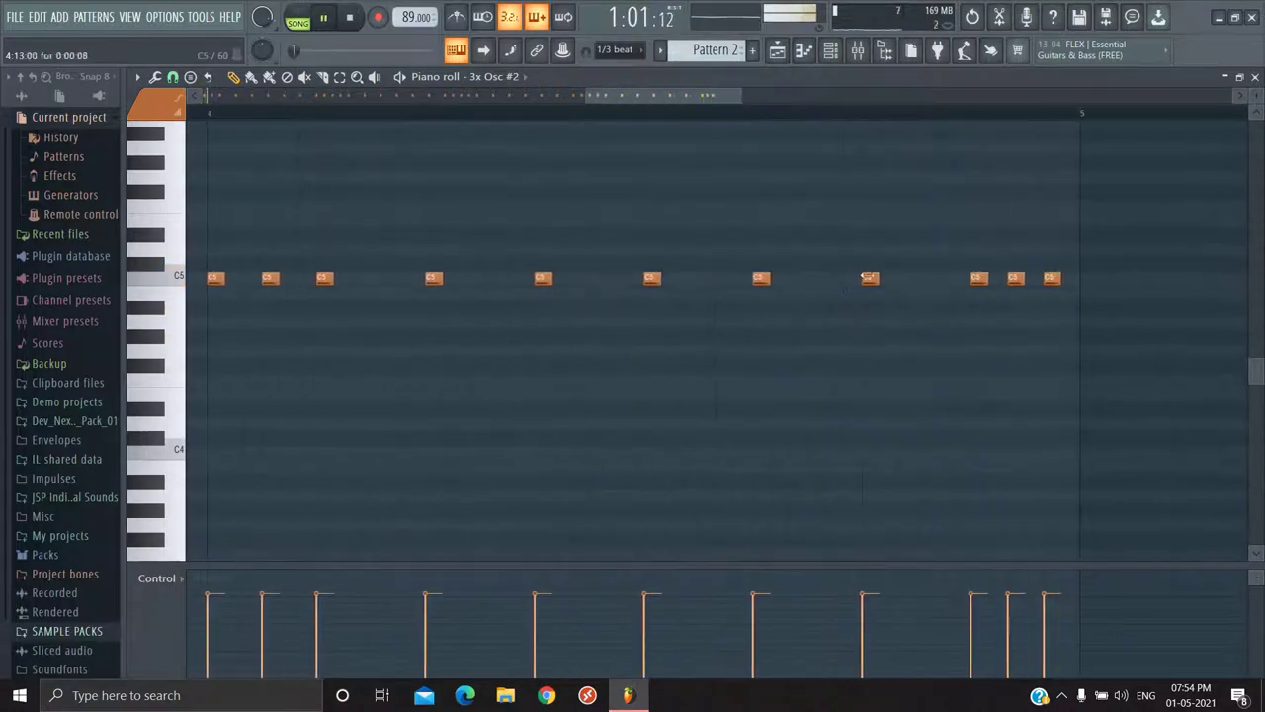
scroll(602, 336, "down", 2)
key("space")
Step: Play the three-pattern arrangement from the start in the playlist
key("F5")
left_click(349, 19)
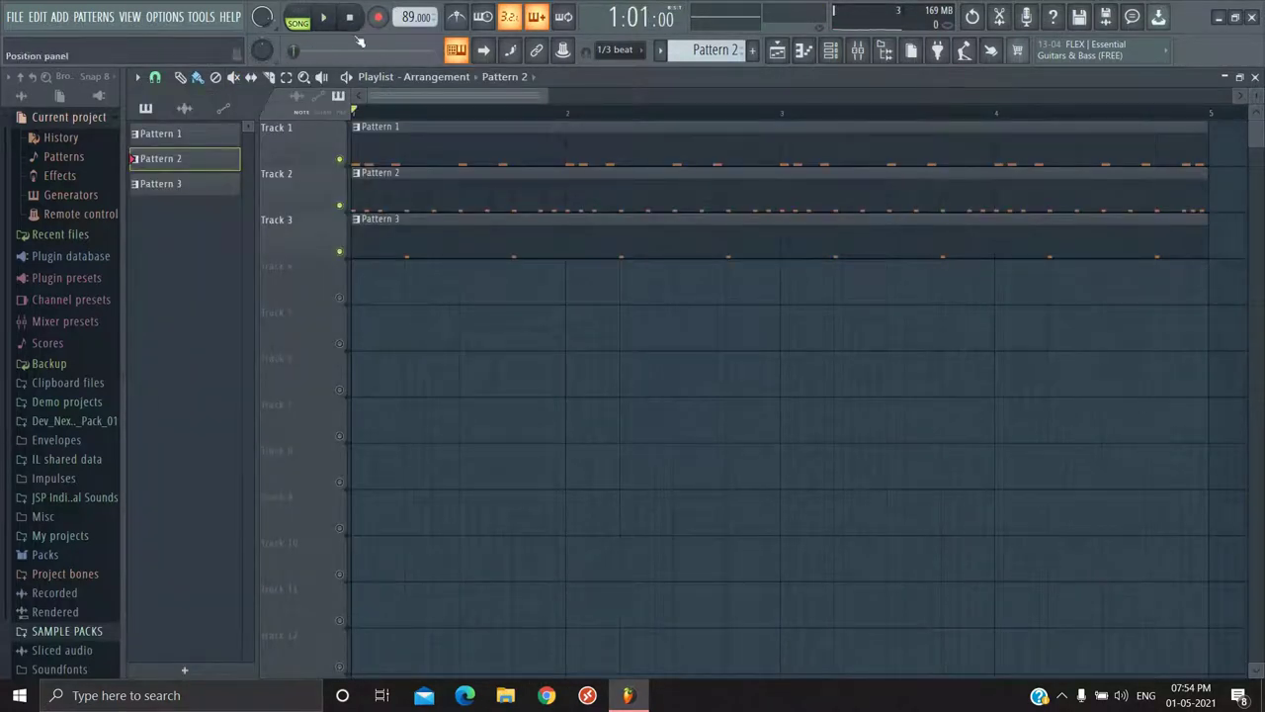
key("space")
scroll(458, 282, "down", 2)
scroll(445, 295, "up", 3)
scroll(440, 298, "left", 1)
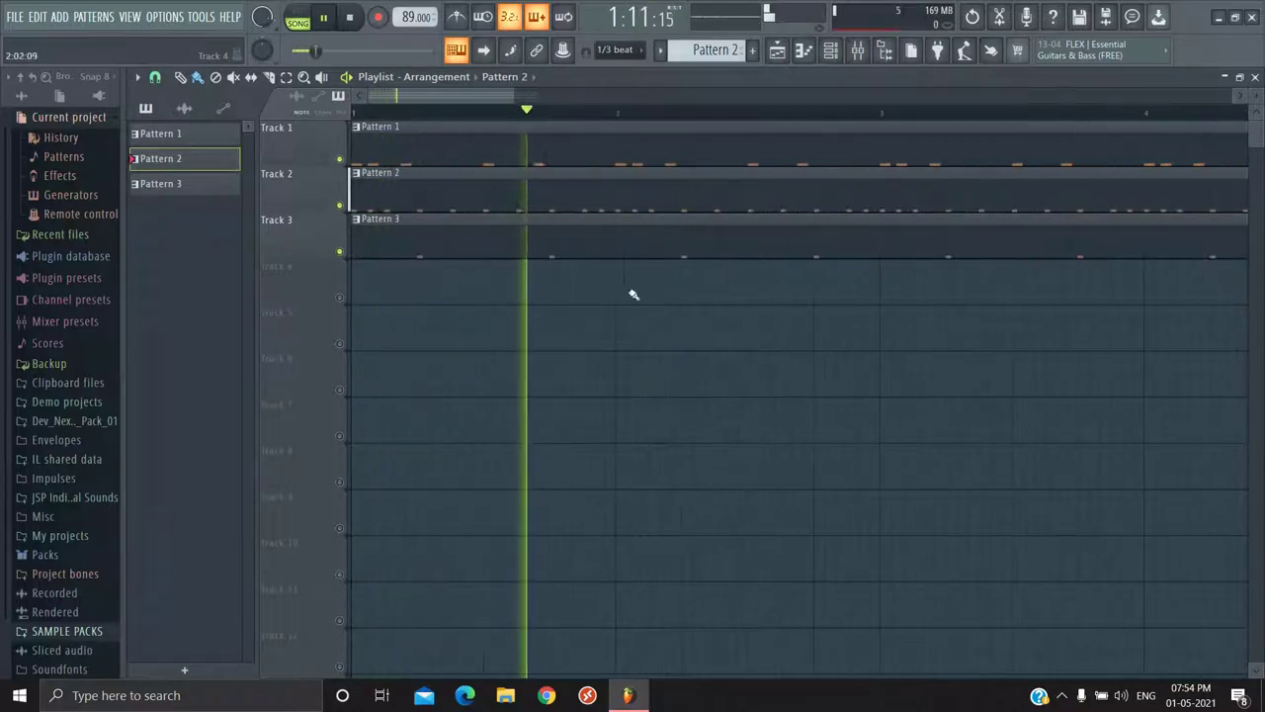
scroll(616, 297, "down", 1)
scroll(566, 308, "up", 2)
scroll(566, 310, "down", 1)
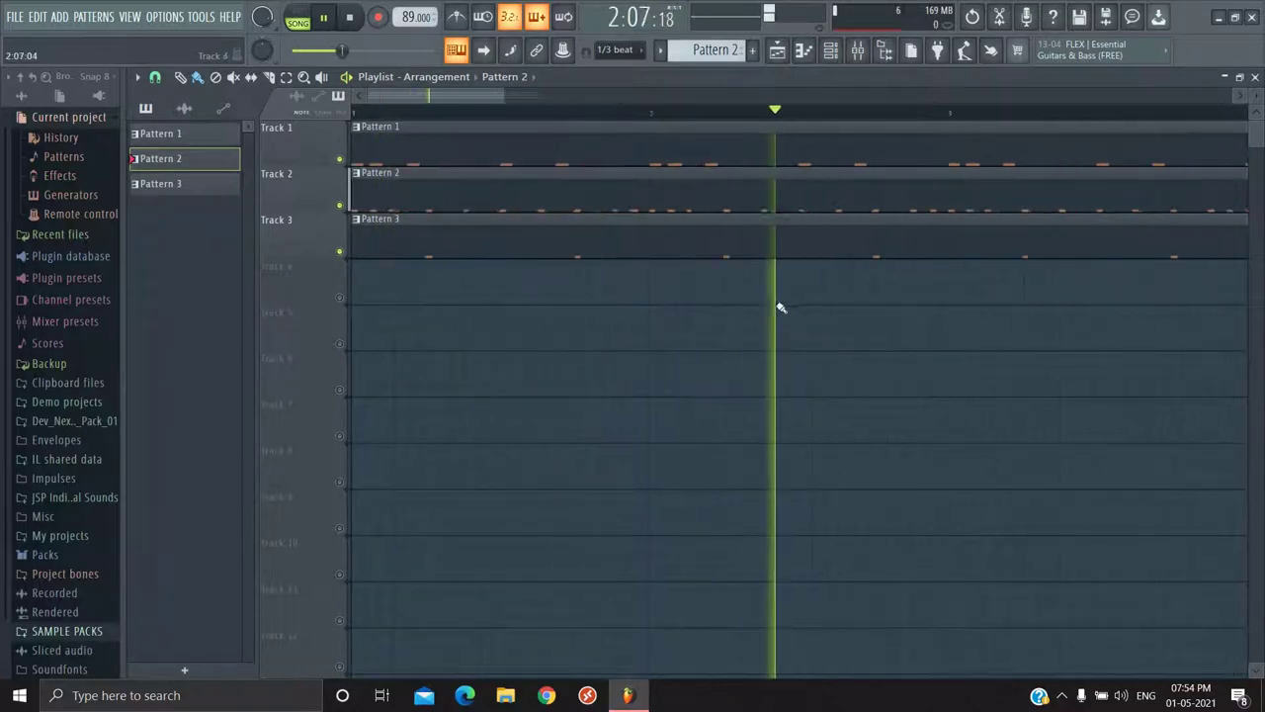
Step: Stop playback and lower the volume of mixer Insert 6 to 89% (-2.5 dB)
left_click(858, 53)
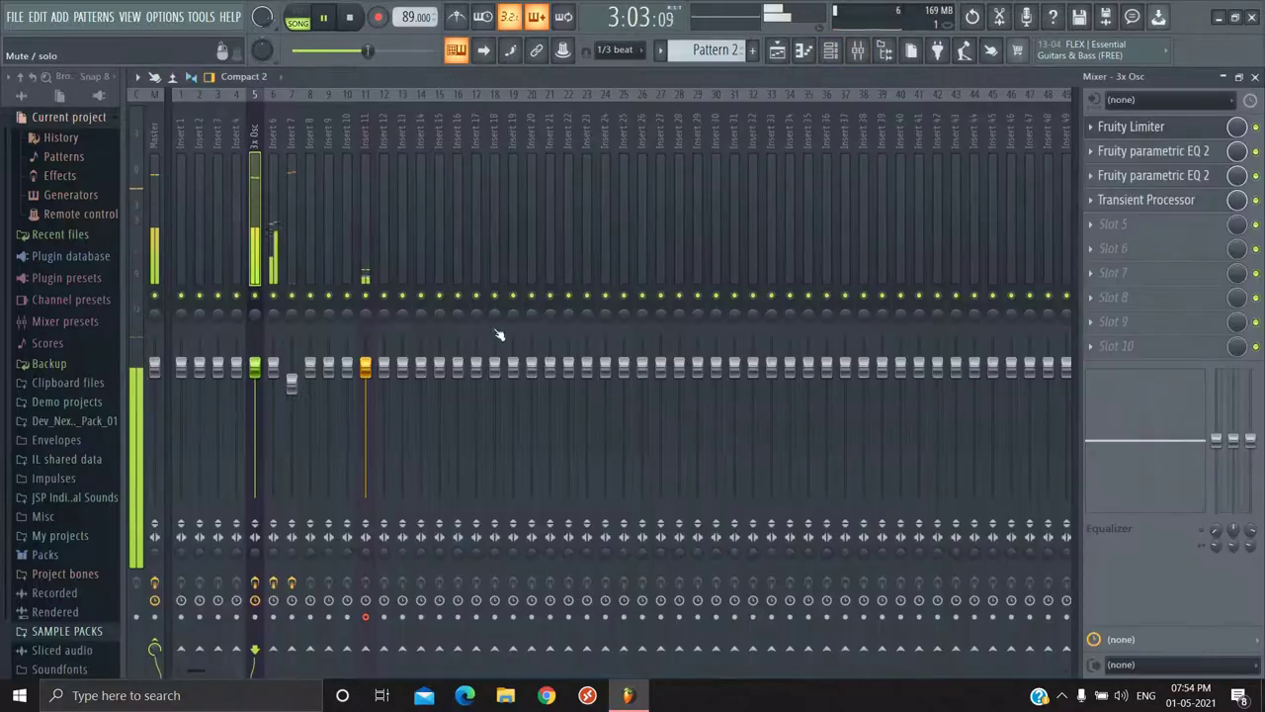
key("space")
left_click_drag(277, 379, 279, 409)
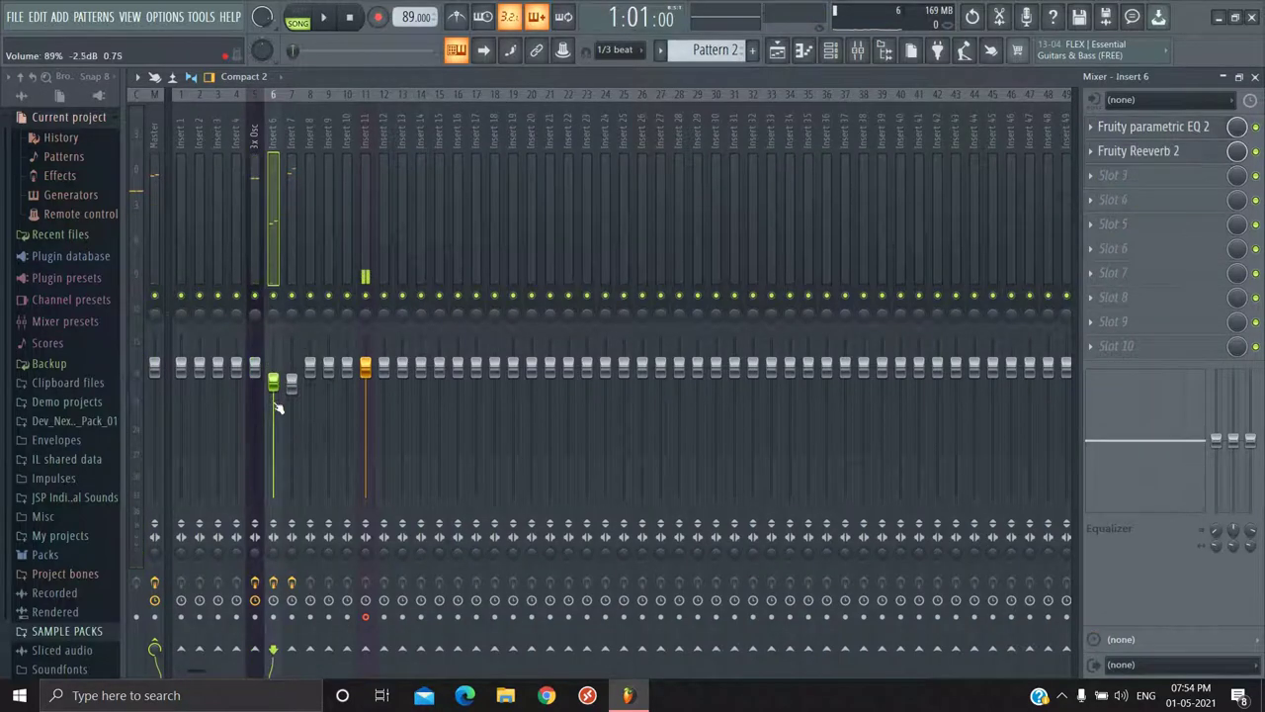
Step: Create Pattern 4 and add a new 3x Osc channel for it in the channel rack
left_click(779, 52)
scroll(728, 356, "down", 1)
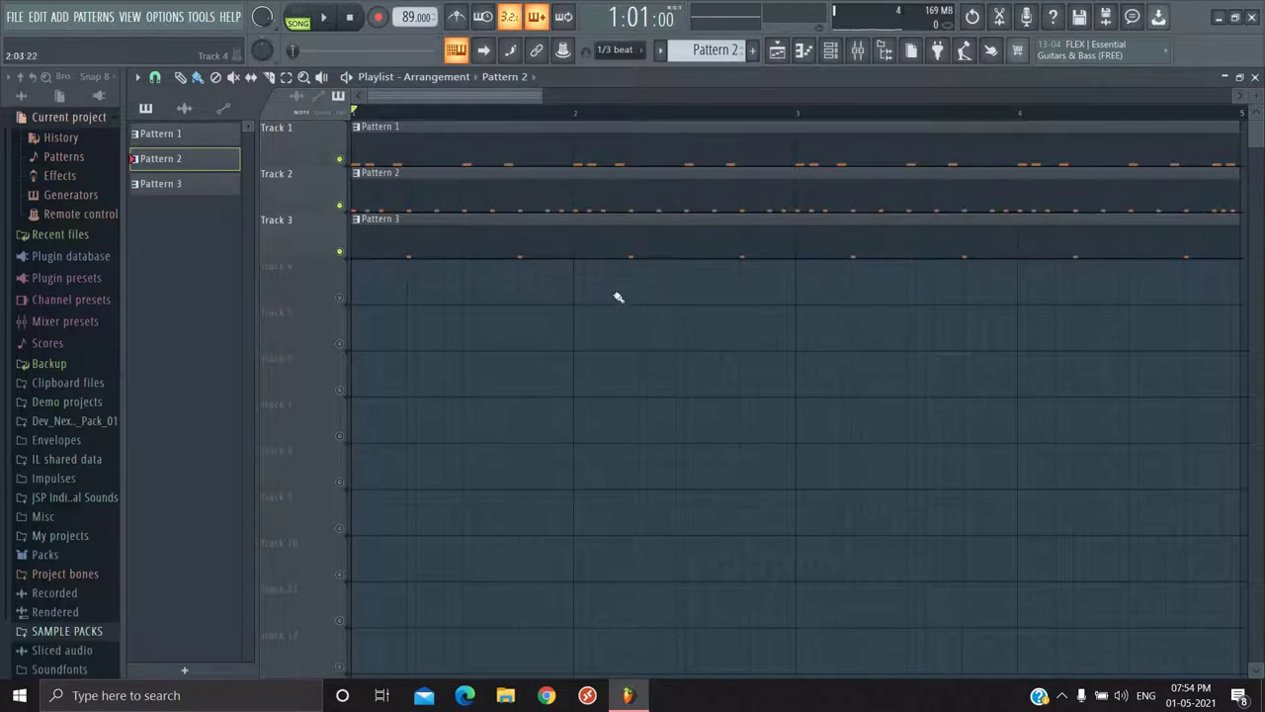
scroll(618, 297, "up", 1)
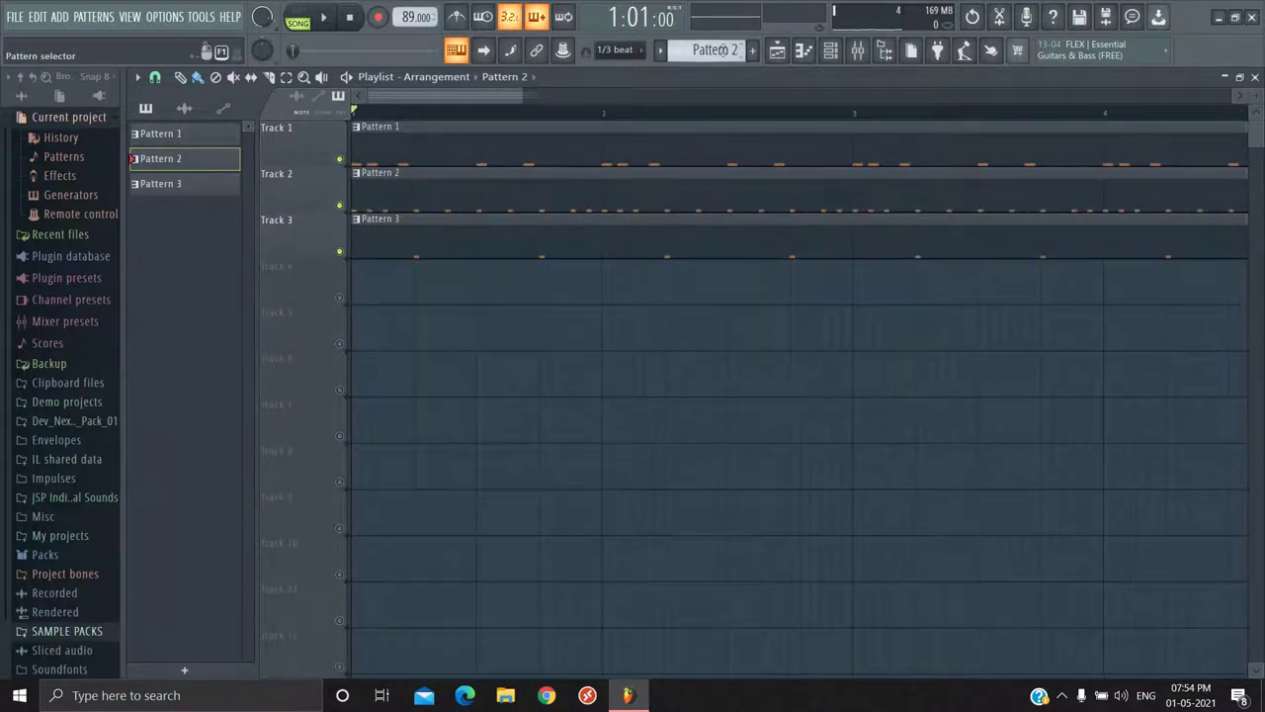
scroll(729, 54, "down", 1)
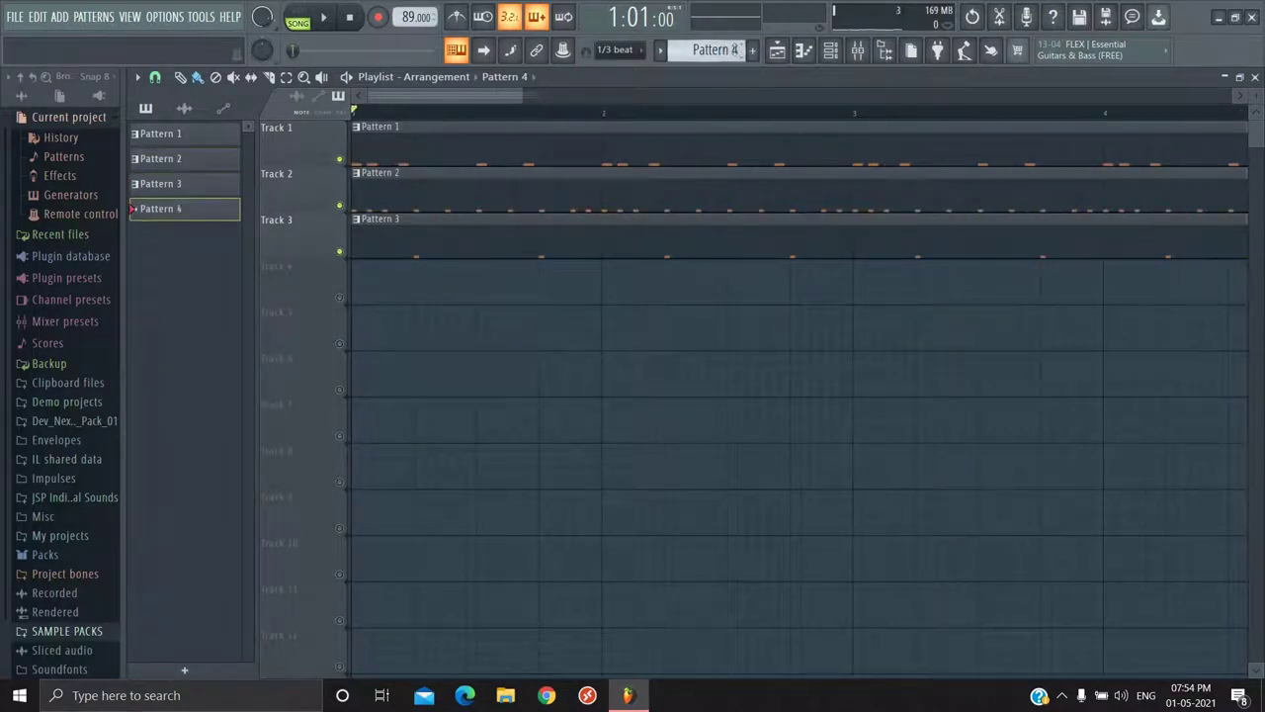
left_click(831, 52)
left_click(699, 403)
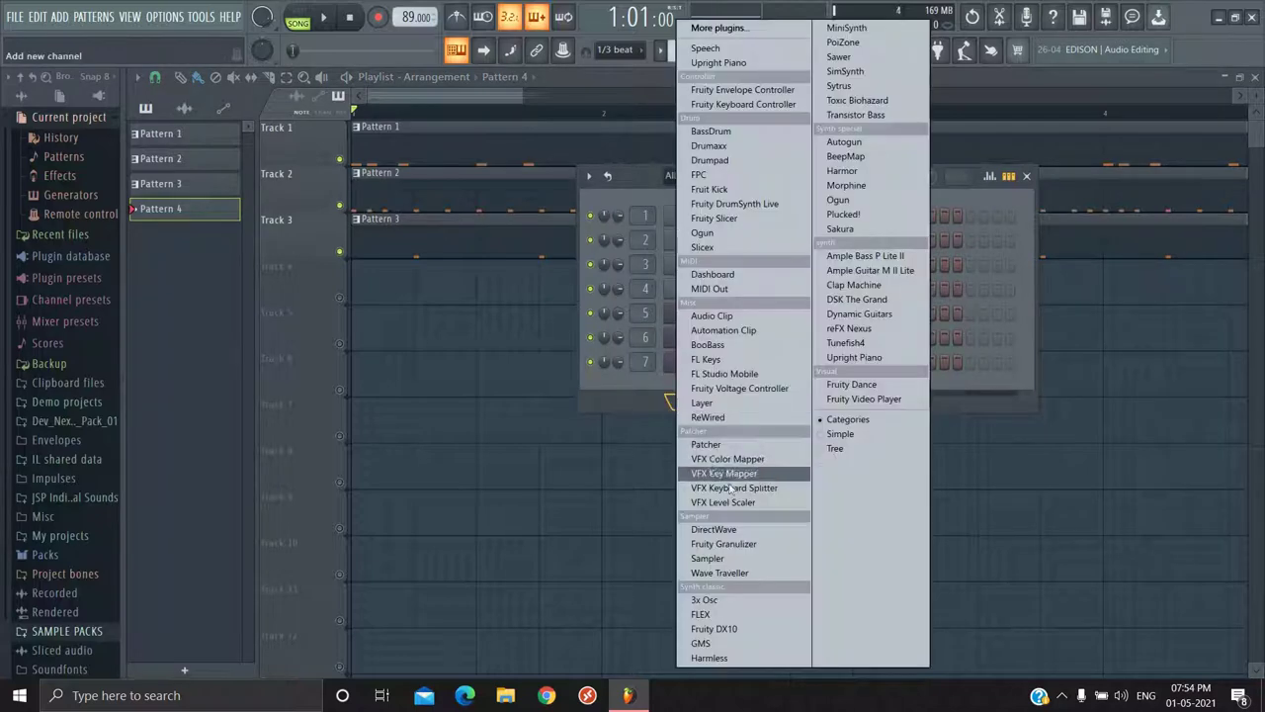
left_click(750, 607)
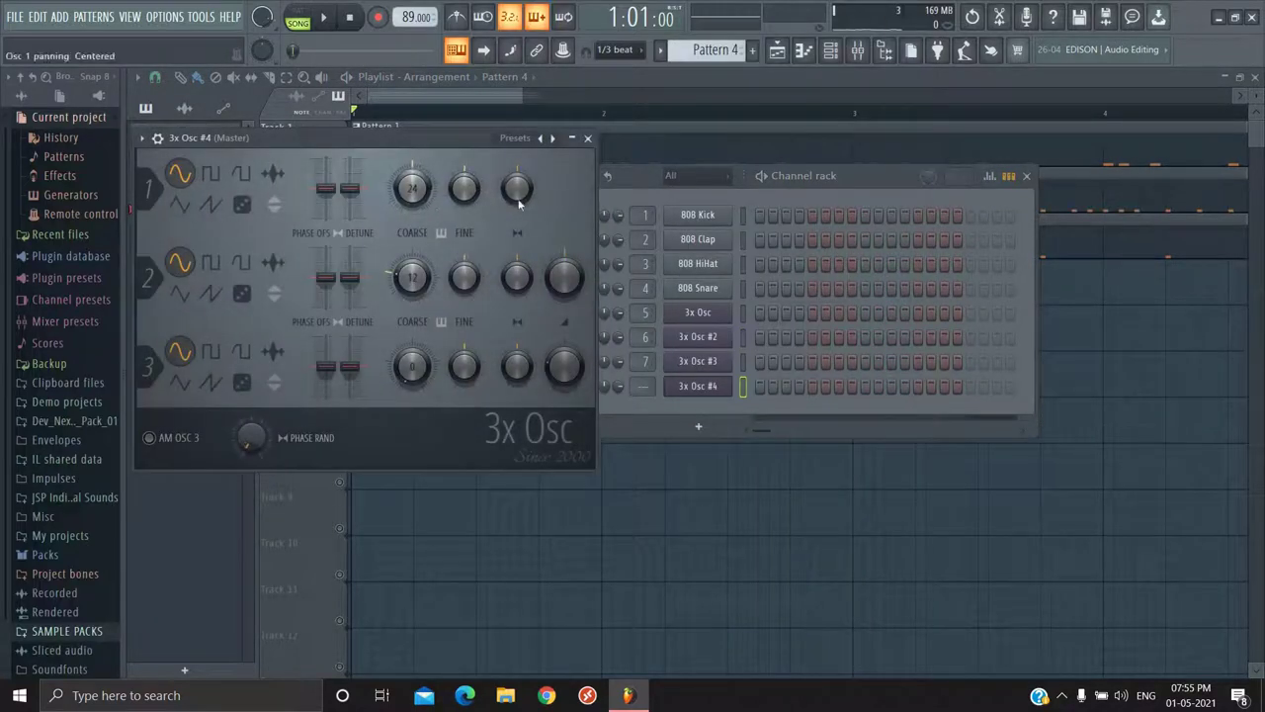
left_click(589, 138)
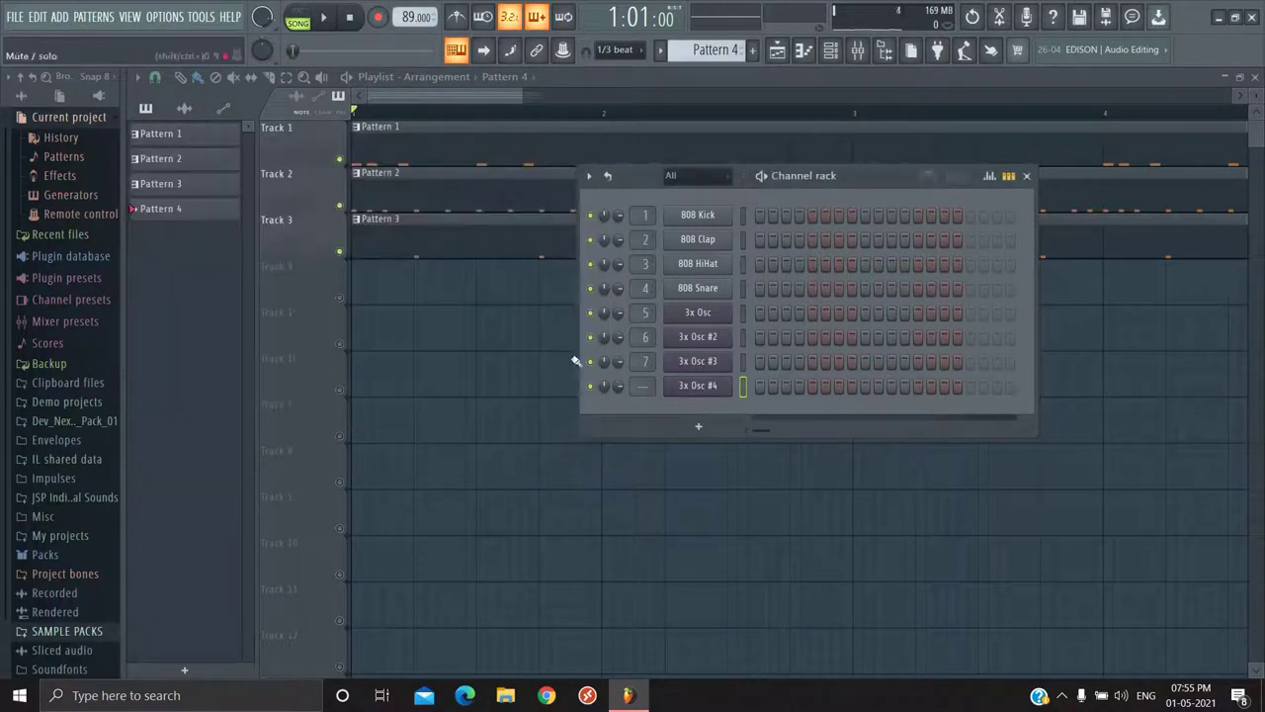
Step: Draw a C#2 note slightly under one beat long at the start of 3x Osc #4's piano roll
right_click(700, 388)
left_click(763, 384)
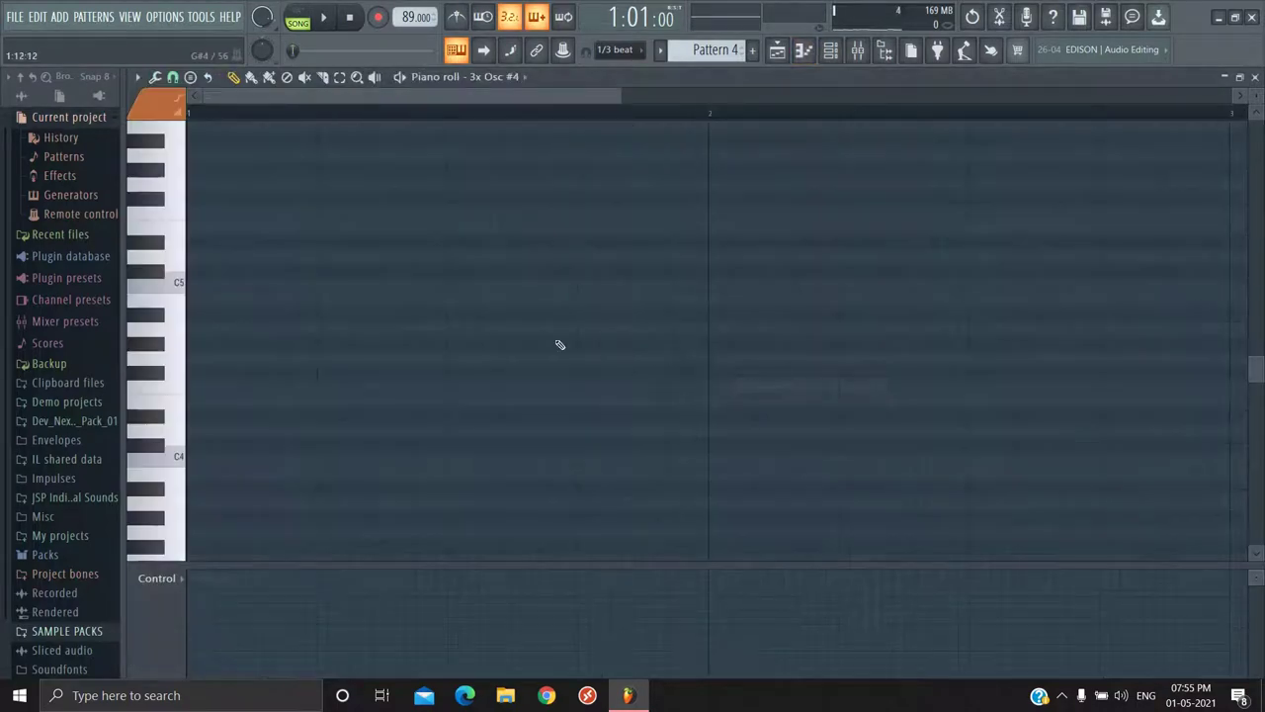
scroll(182, 393, "down", 4)
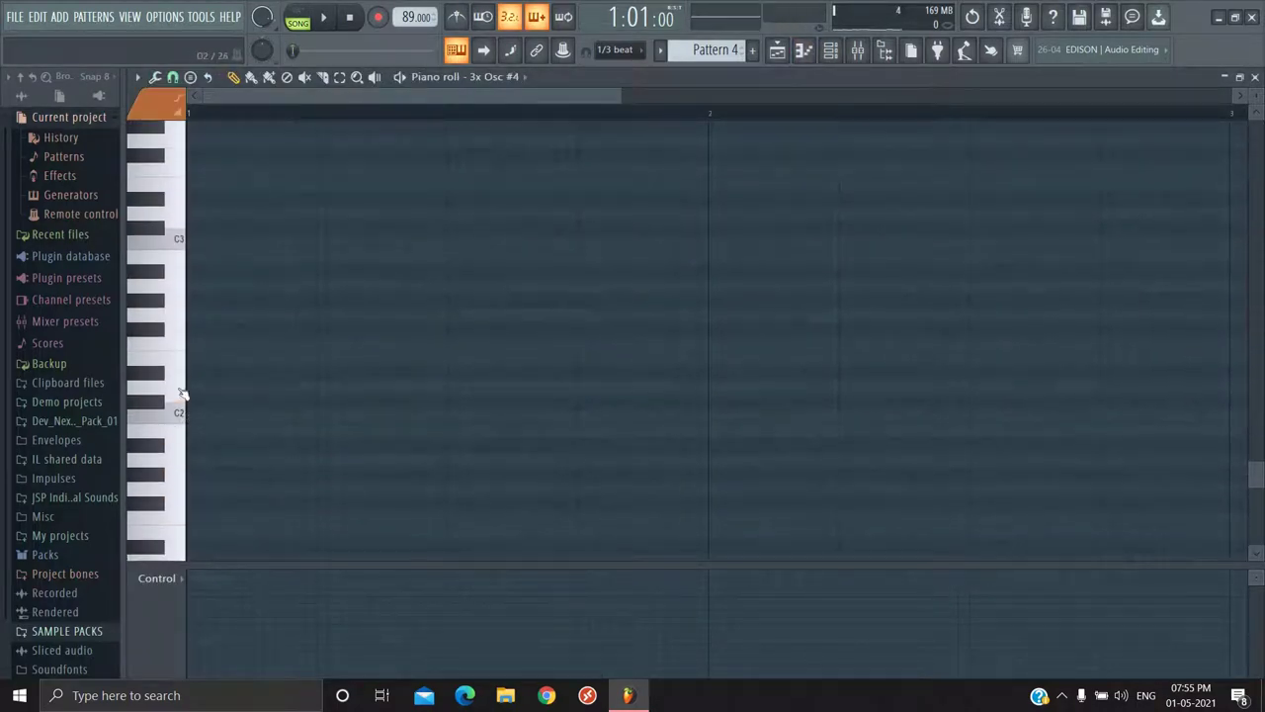
left_click(205, 415)
left_click_drag(274, 415, 252, 400)
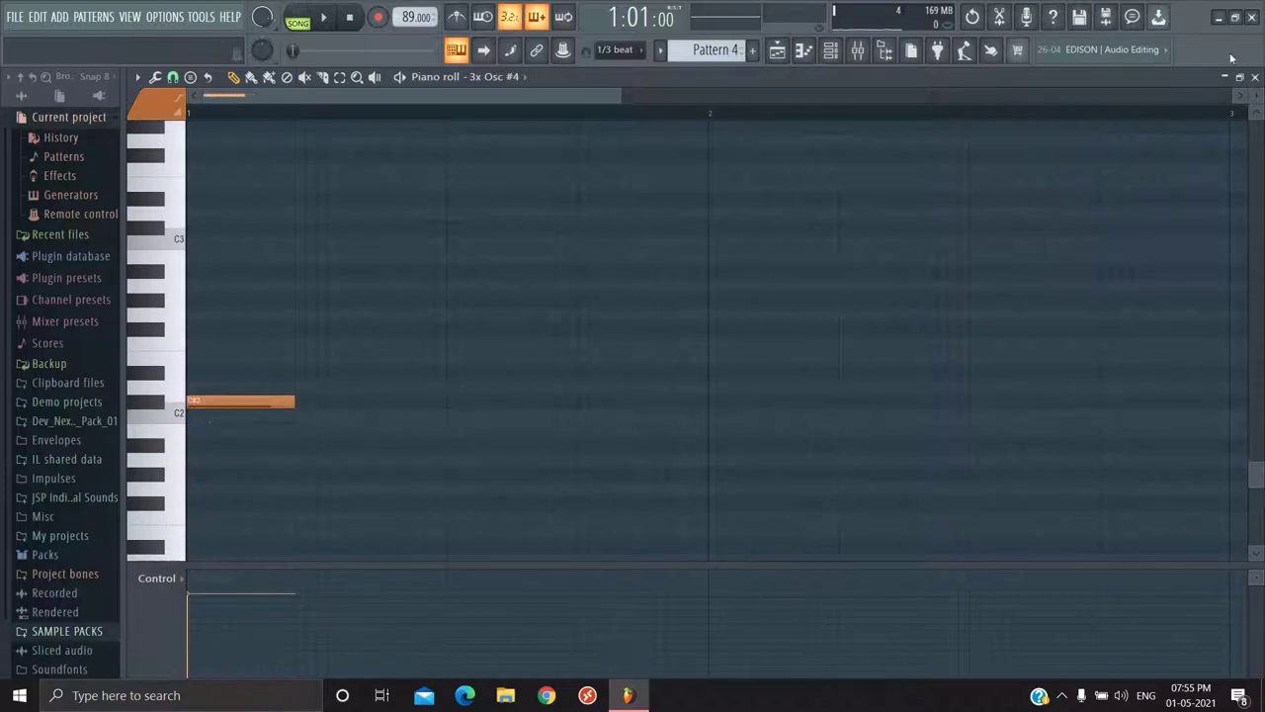
left_click(1254, 77)
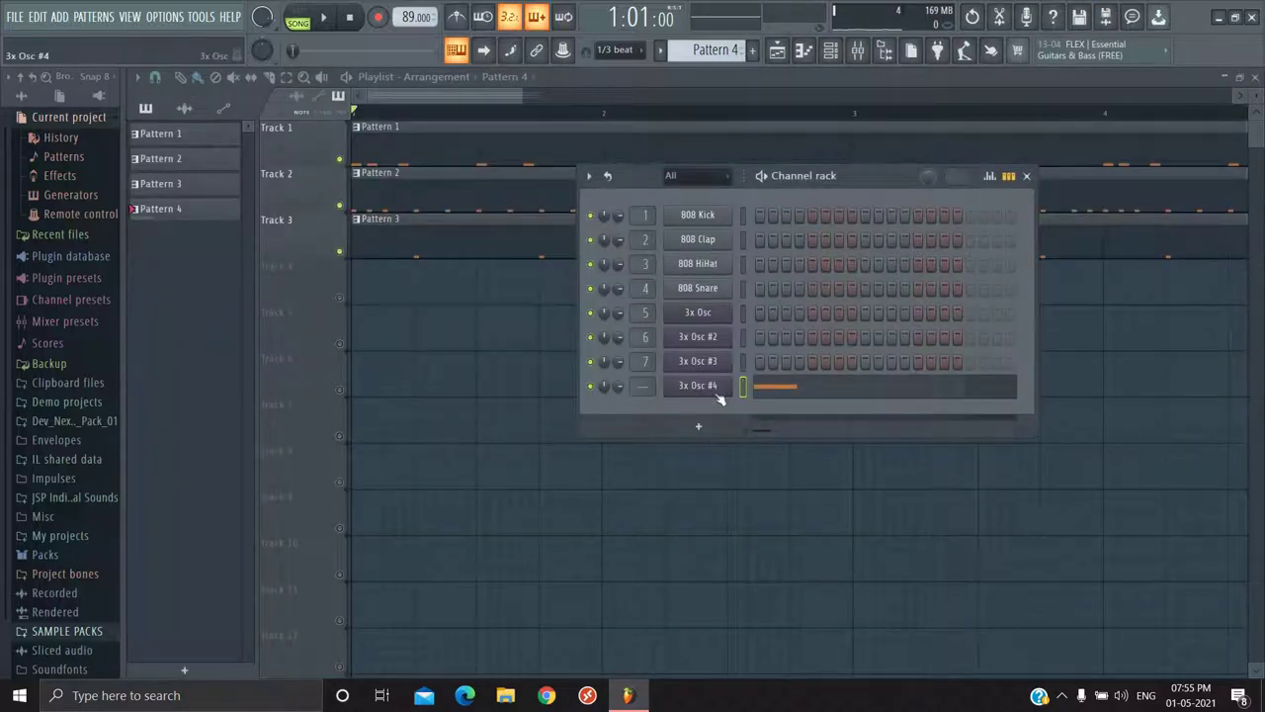
Step: Raise the volume envelope's hold time on 3x Osc #4 to just over 68% and audition the sound on F4 and E4
left_click(716, 389)
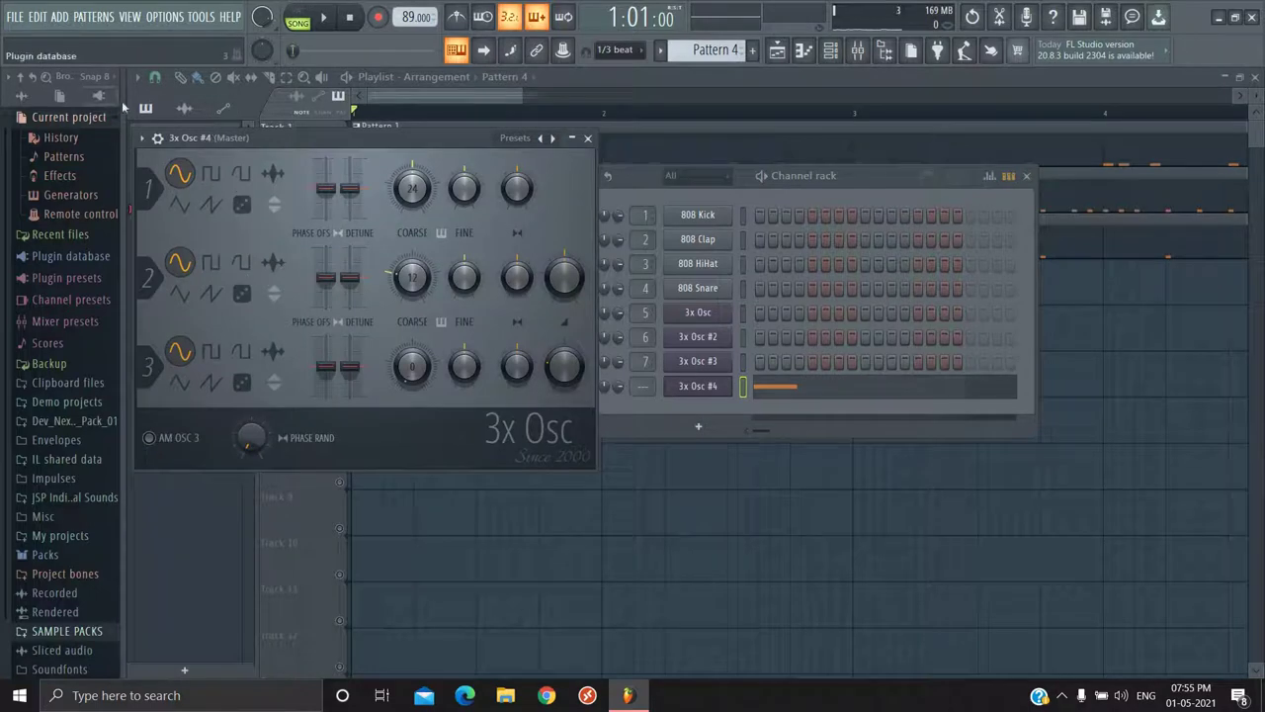
left_click(157, 139)
left_click(226, 168)
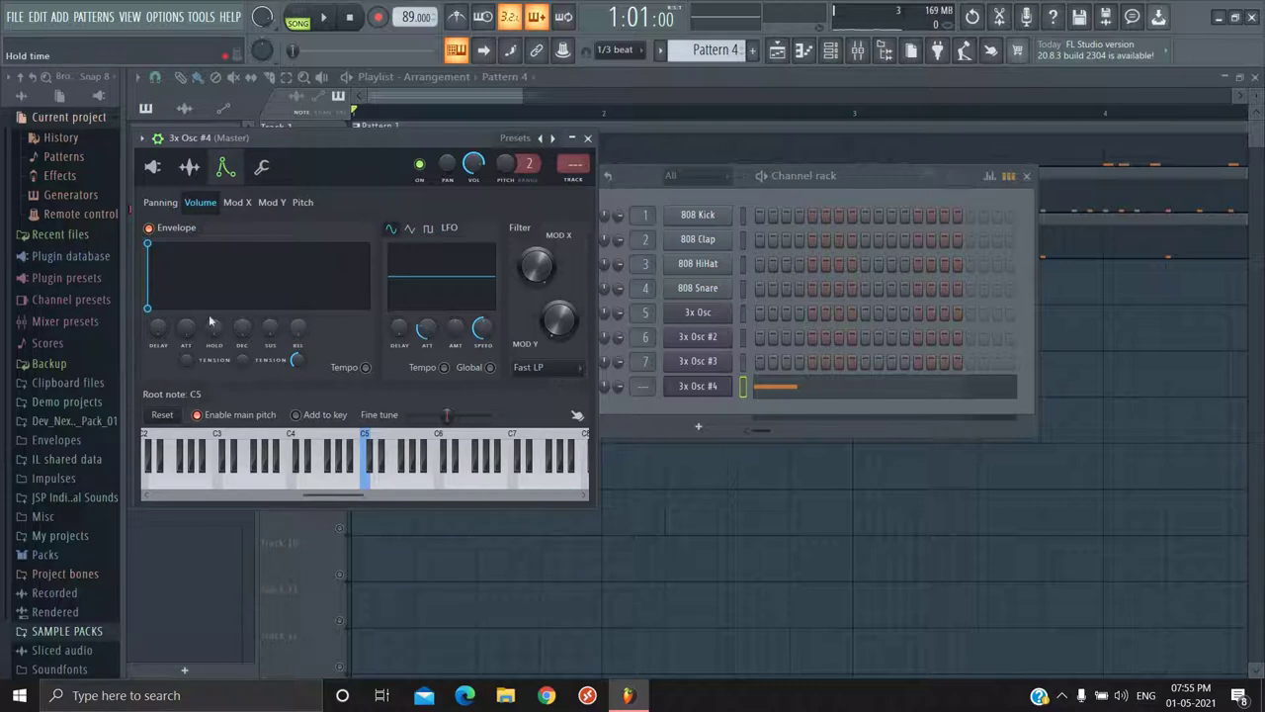
left_click_drag(217, 338, 205, 339)
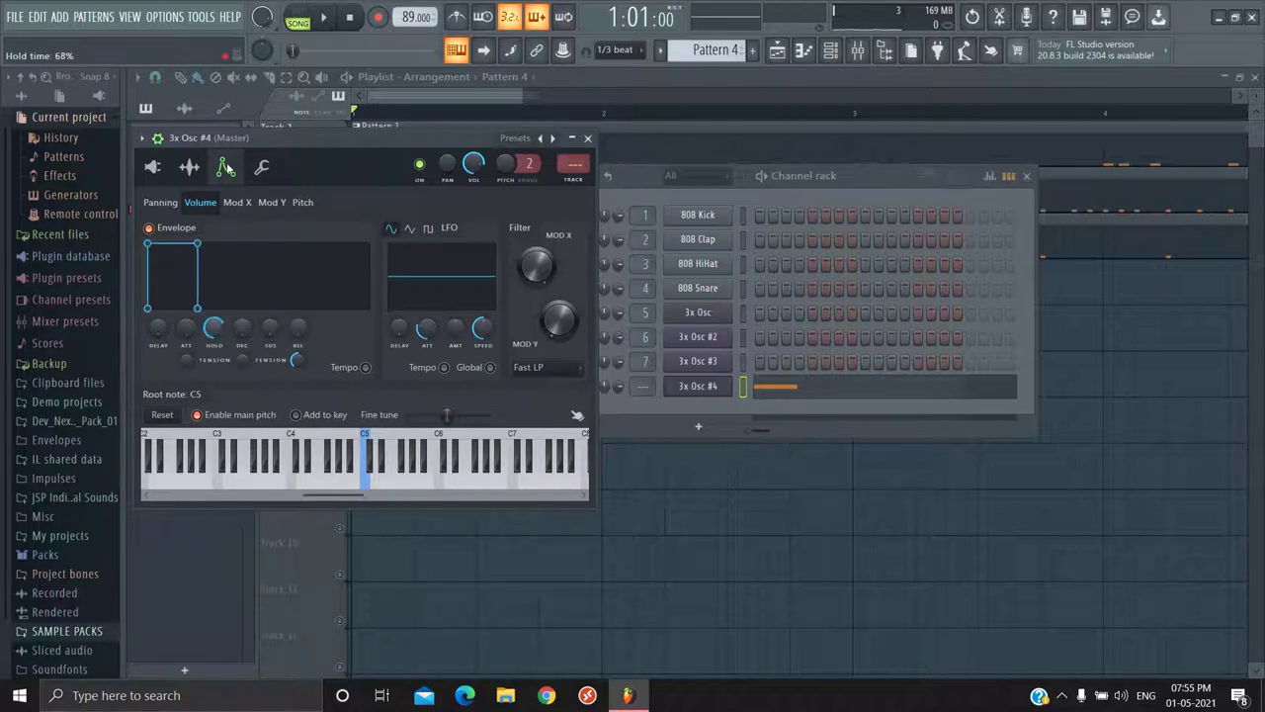
left_click_drag(226, 168, 222, 153)
key("v")
key("v")
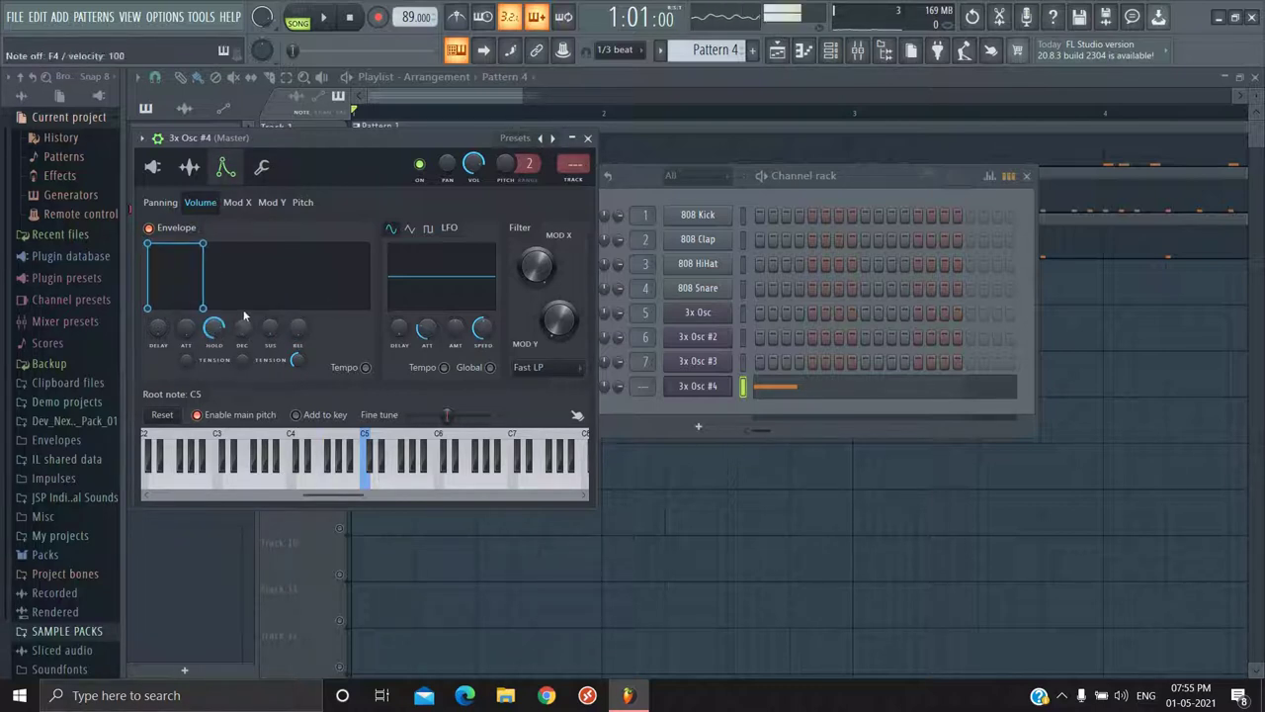
key("c")
key("c")
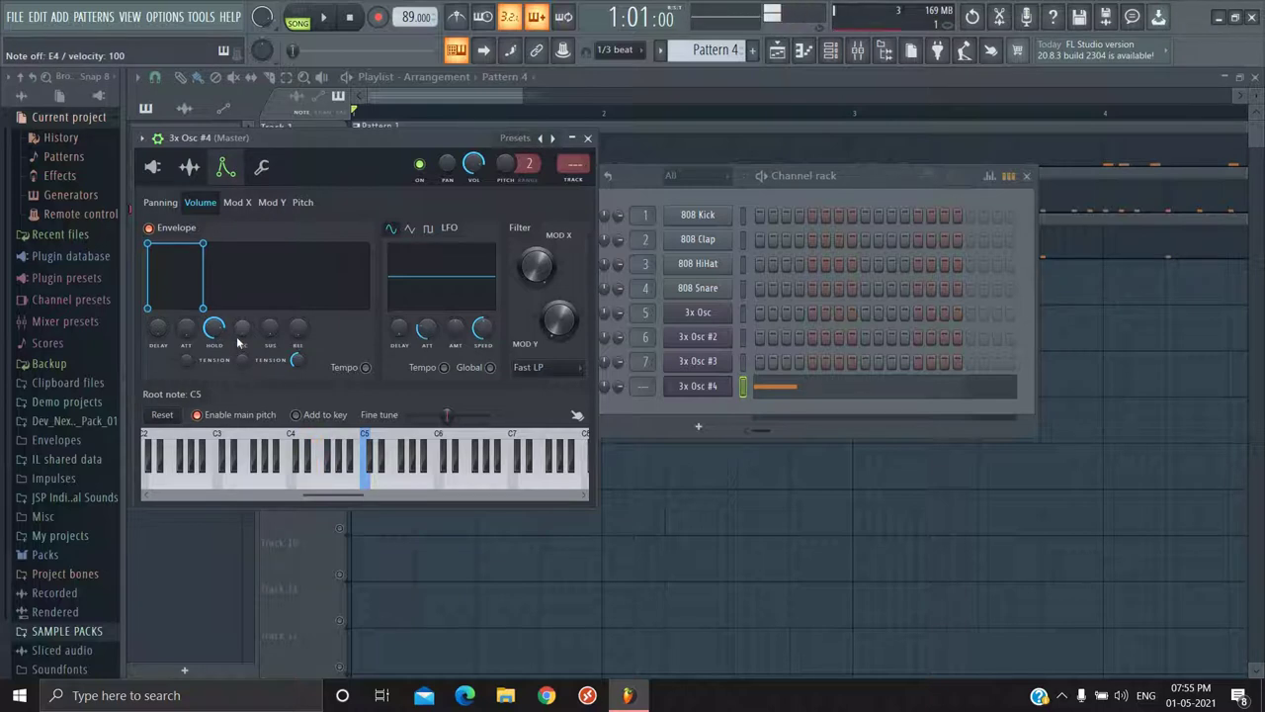
left_click(584, 137)
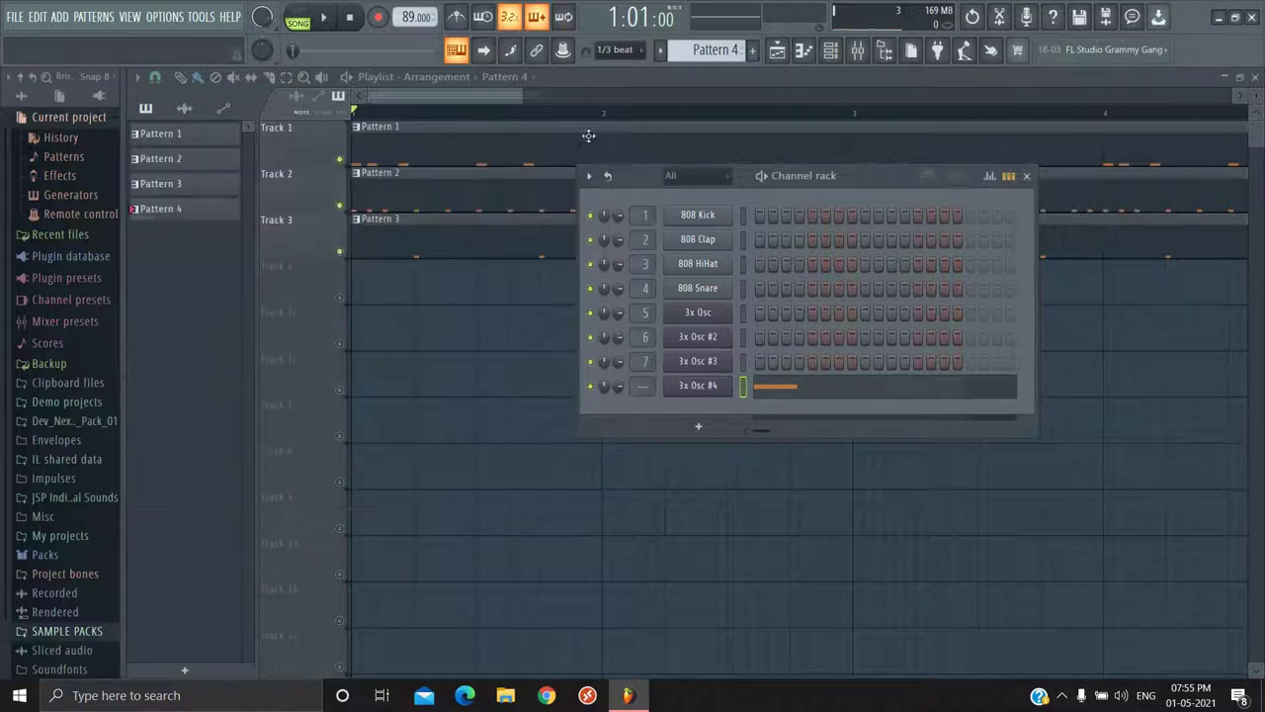
Step: Audition 3x Osc #4's note in pattern playback mode and move it down to C2
right_click(718, 391)
left_click(838, 389)
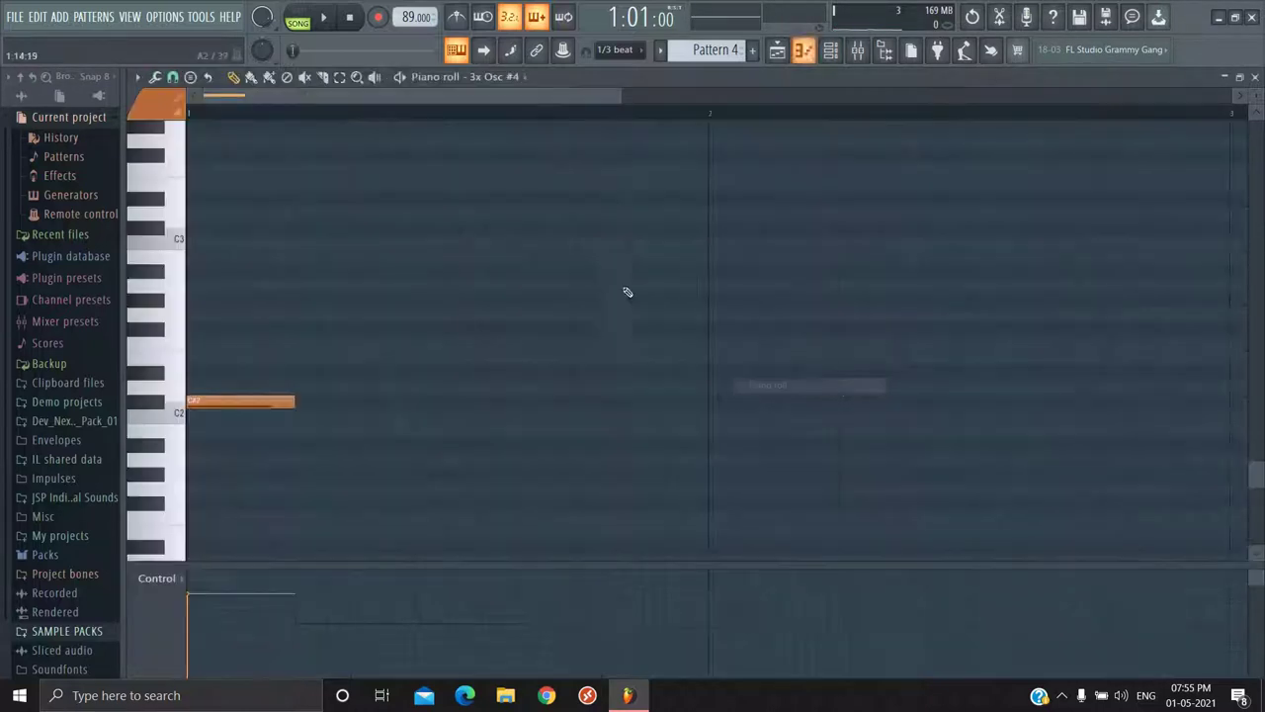
left_click(306, 17)
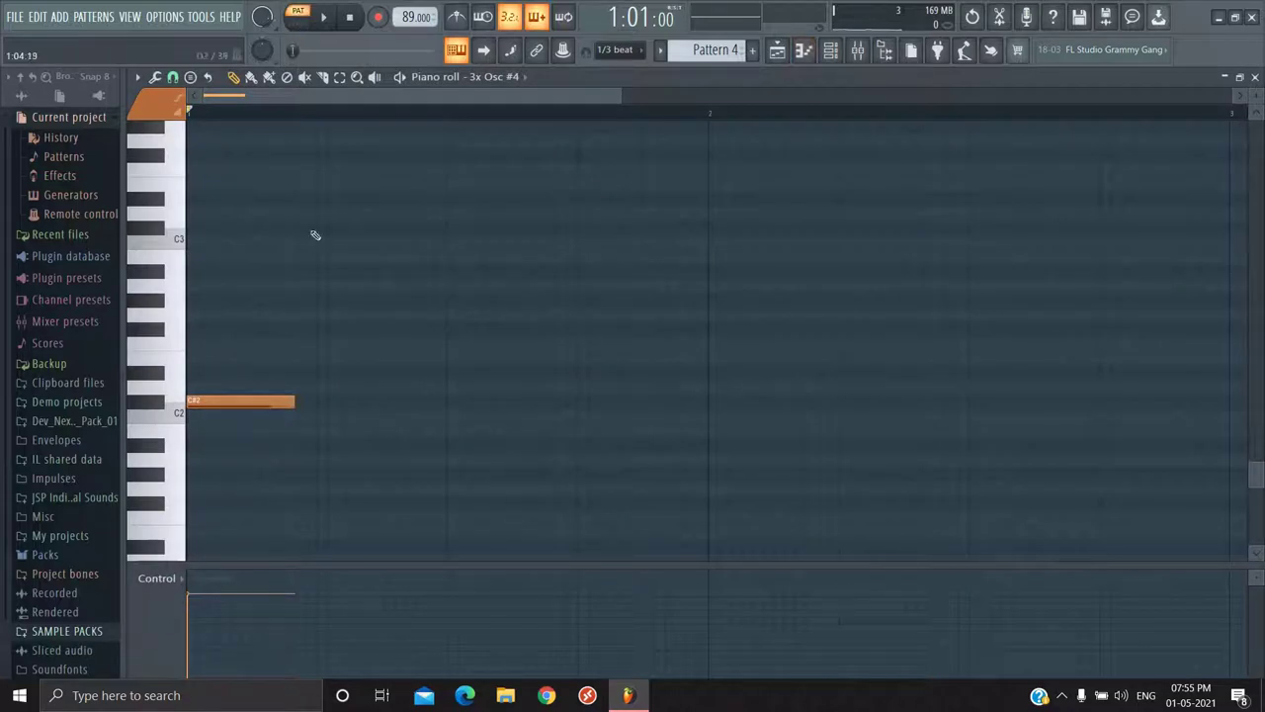
key("space")
scroll(283, 363, "down", 3)
scroll(279, 372, "up", 1)
left_click_drag(296, 373, 708, 395)
key("space")
left_click_drag(238, 332, 247, 347)
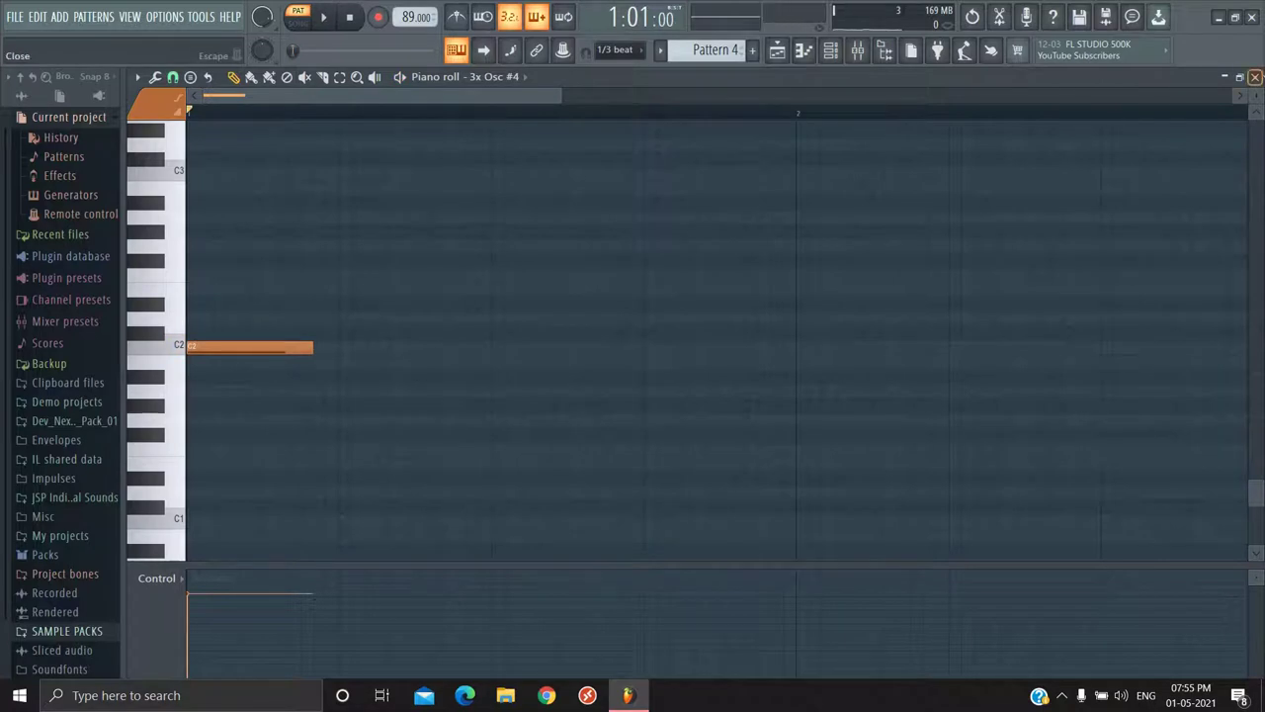
left_click(1253, 78)
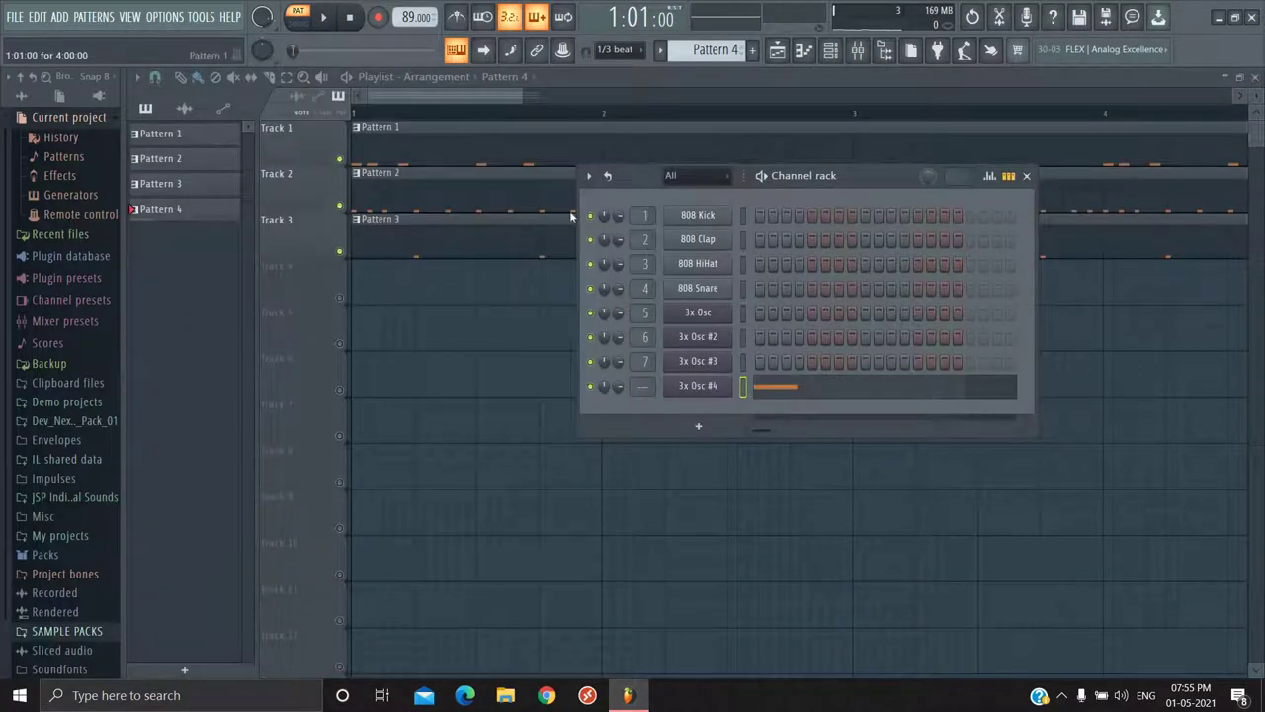
Step: Place Pattern 4 at the start of Track 4 in the playlist and unmute all the remaining tracks
left_click_drag(191, 212, 402, 275)
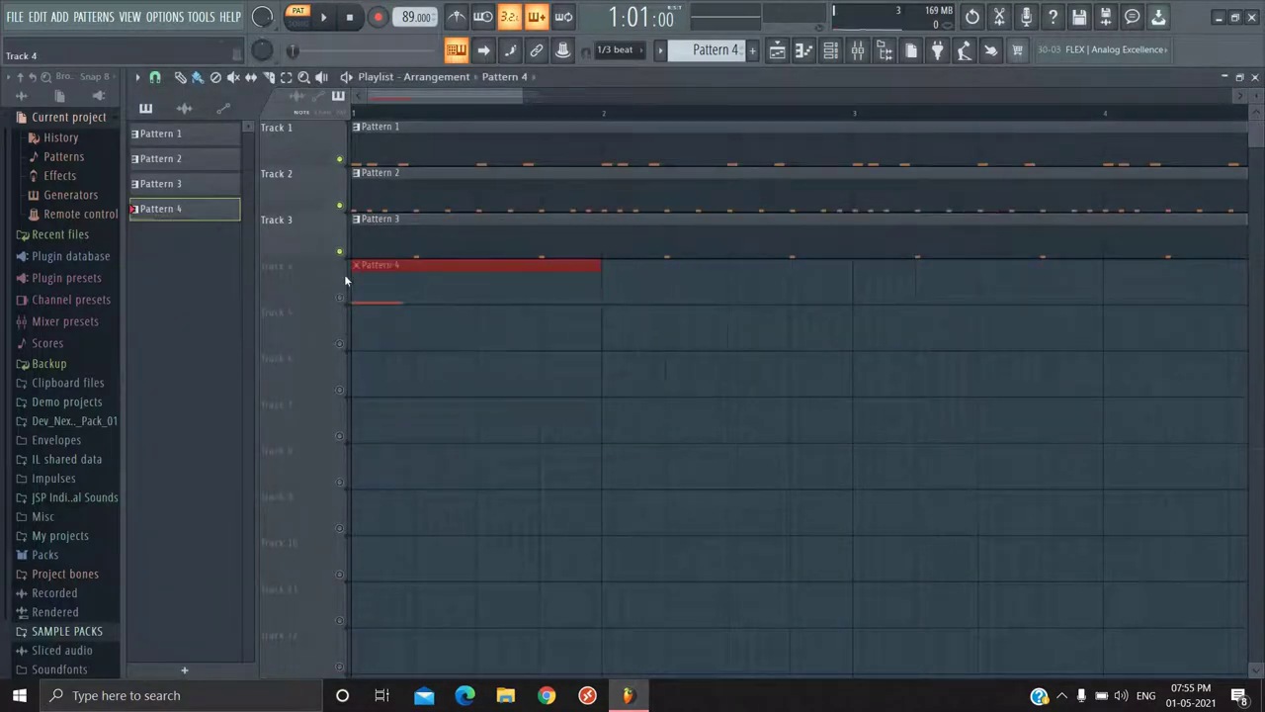
right_click(341, 299)
right_click(341, 297)
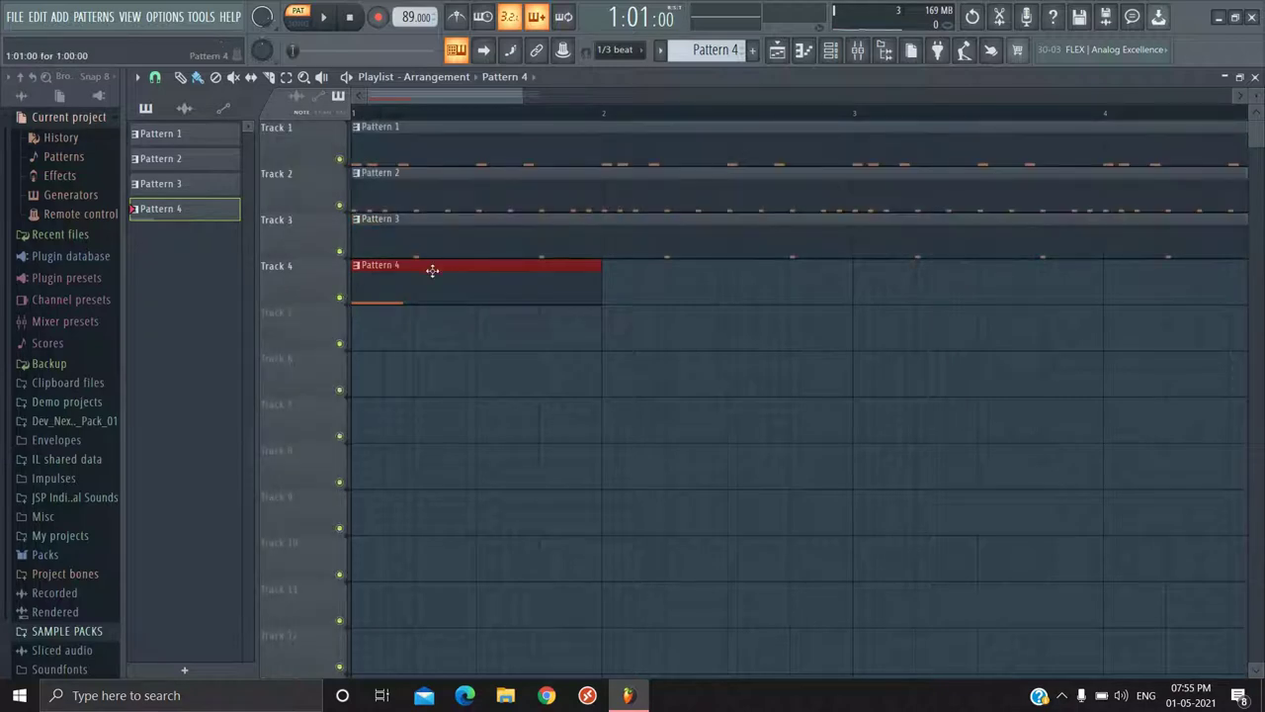
Step: Open 3x Osc #4's piano roll from the Pattern 4 clip and audition the arrangement in song playback mode
double_click(422, 299)
scroll(355, 174, "up", 1)
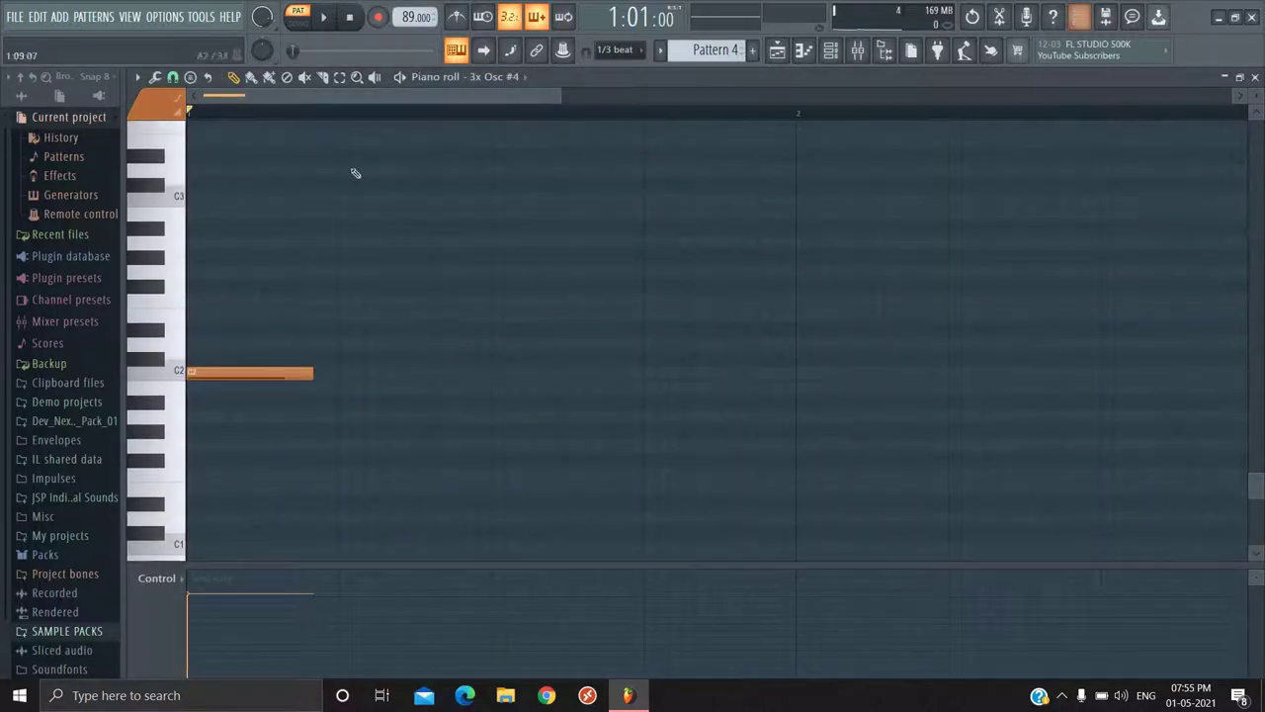
left_click(298, 19)
scroll(290, 263, "down", 1)
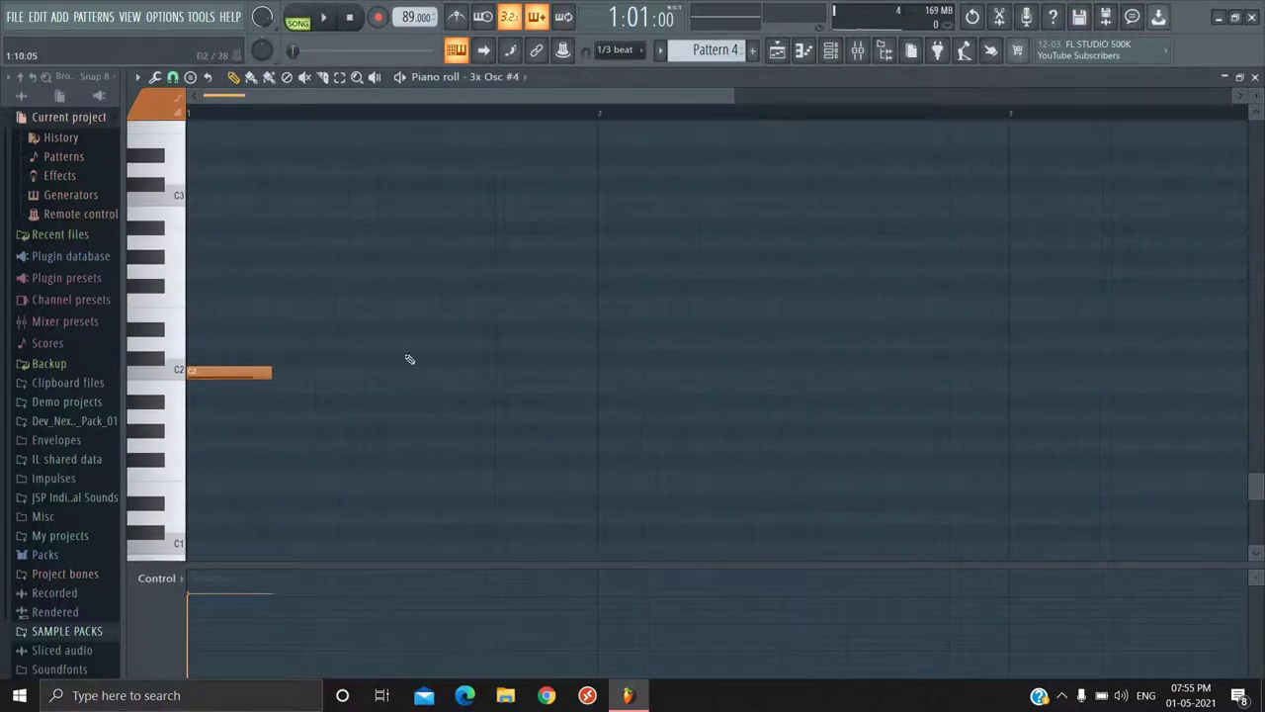
scroll(405, 354, "down", 1)
scroll(452, 333, "up", 2)
scroll(596, 288, "down", 1)
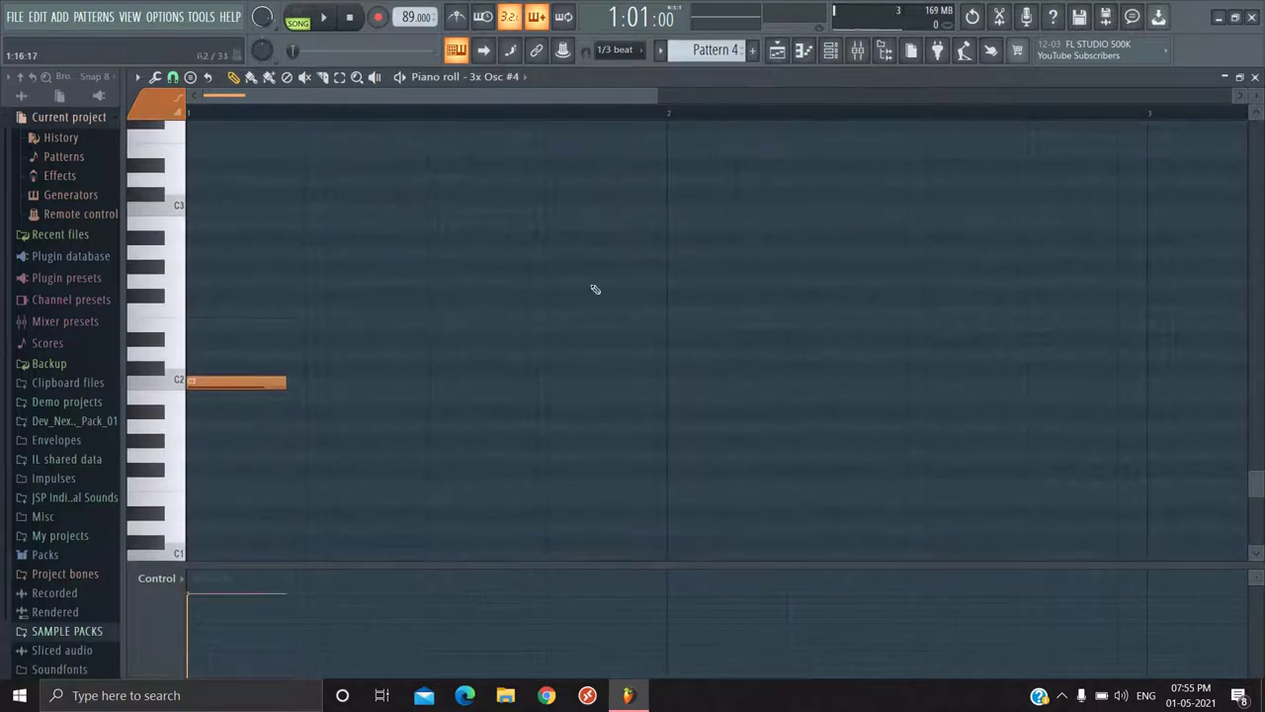
scroll(386, 330, "down", 1)
scroll(552, 298, "down", 2)
scroll(395, 336, "up", 2)
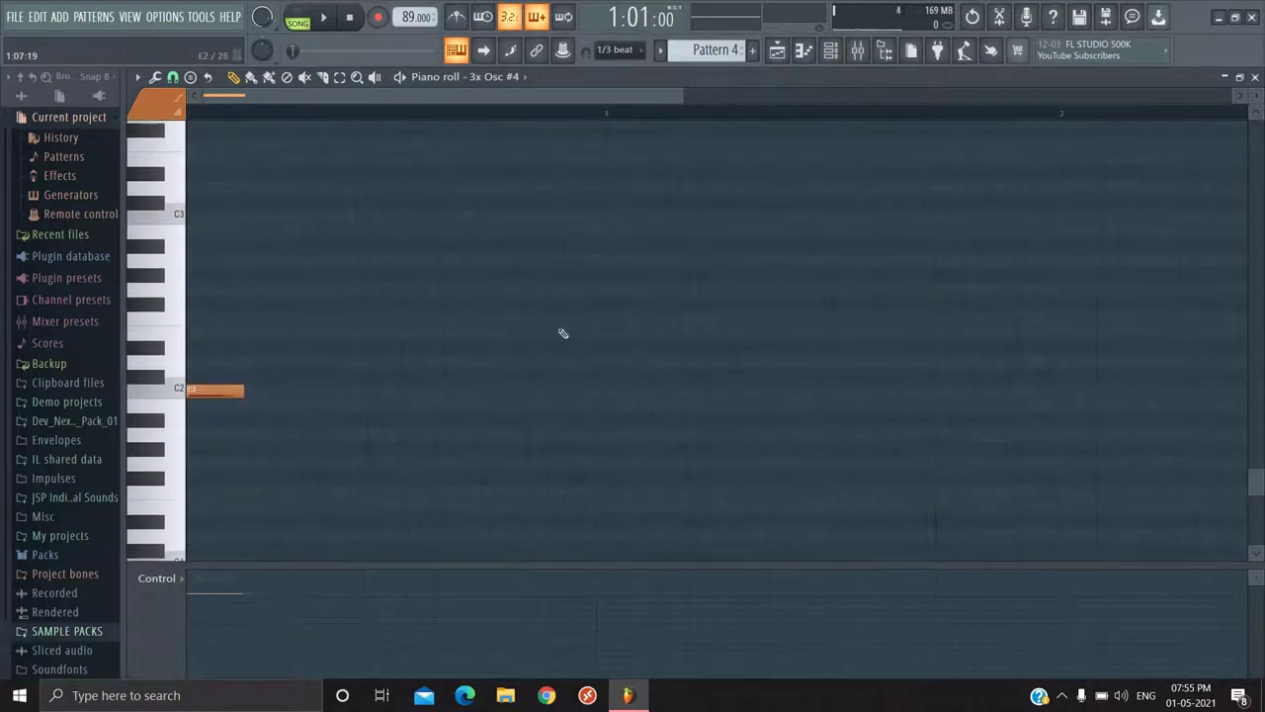
scroll(554, 311, "up", 1)
key("space")
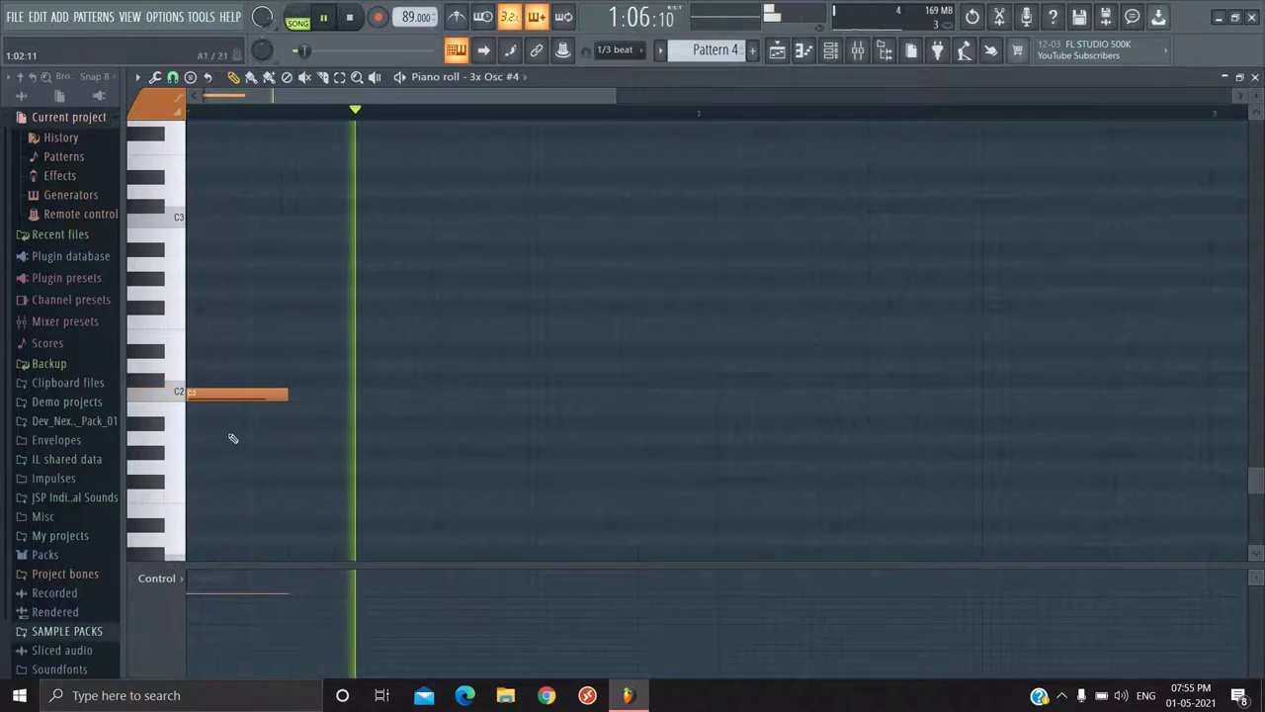
scroll(483, 432, "up", 1)
key("space")
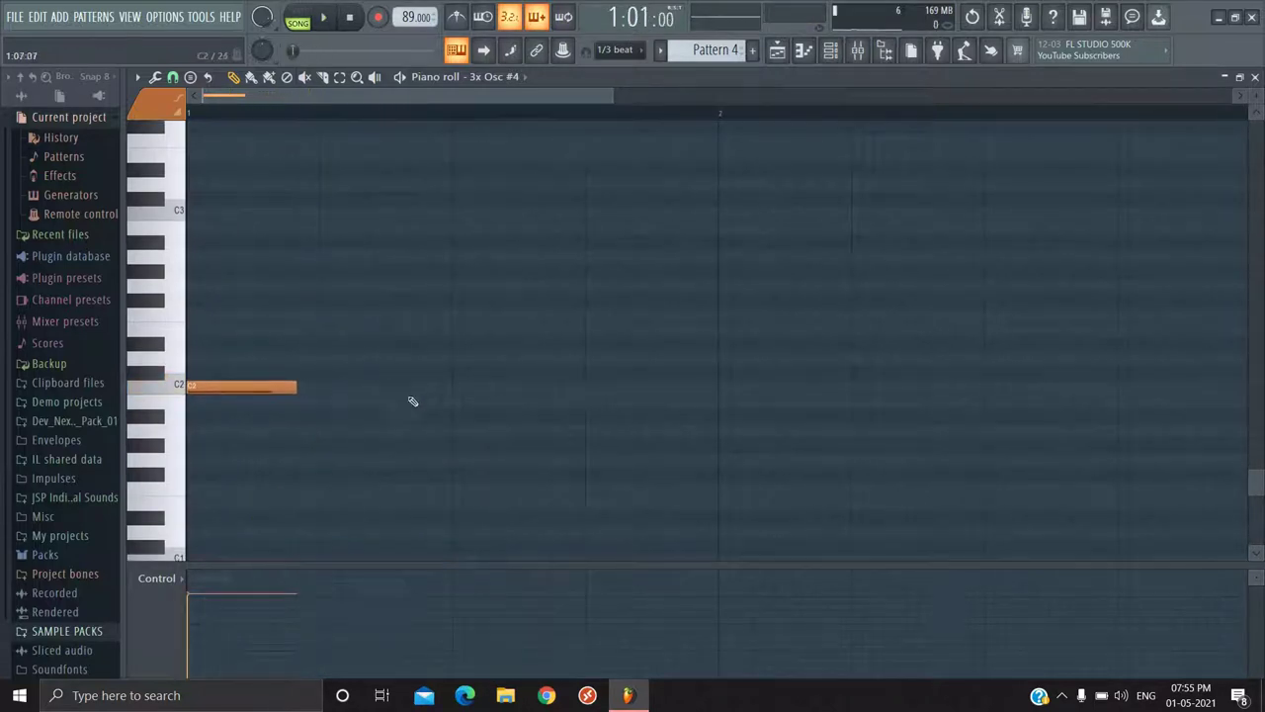
Step: Adjust the piano roll's grid snap and shorten the opening C2 note to just over three steps
left_click(170, 78)
left_click(204, 119)
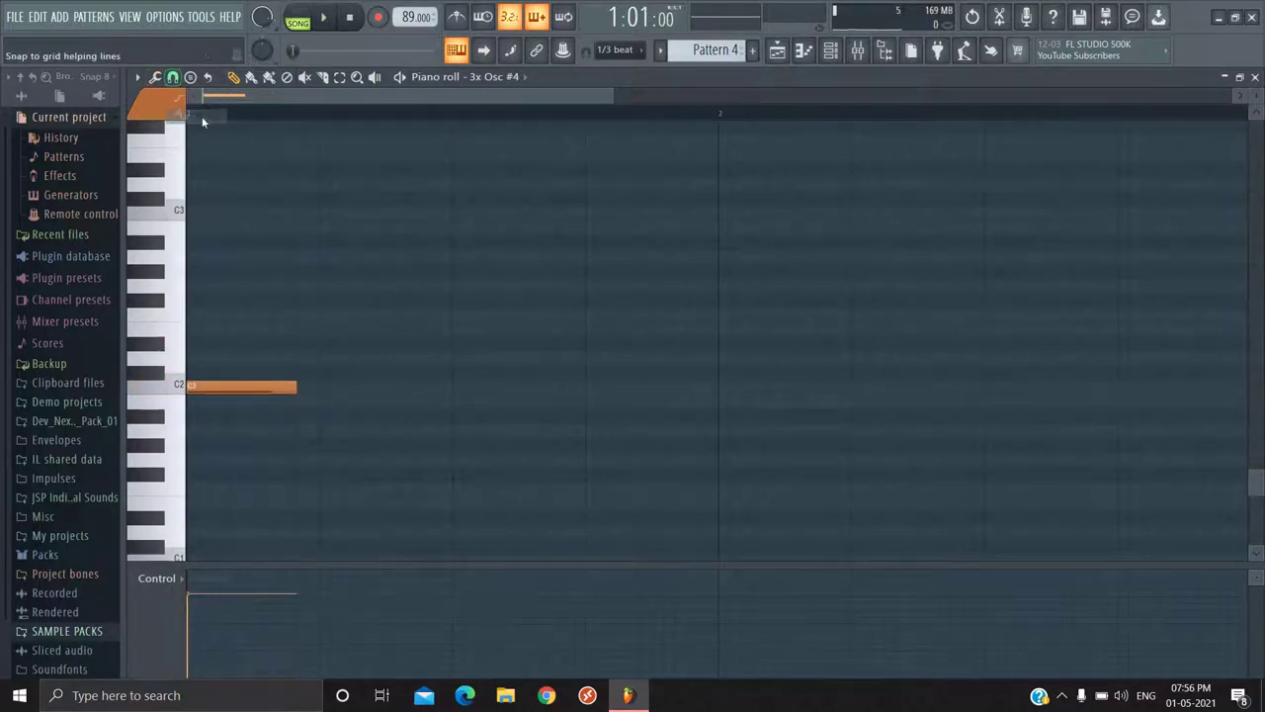
left_click(170, 78)
left_click(197, 130)
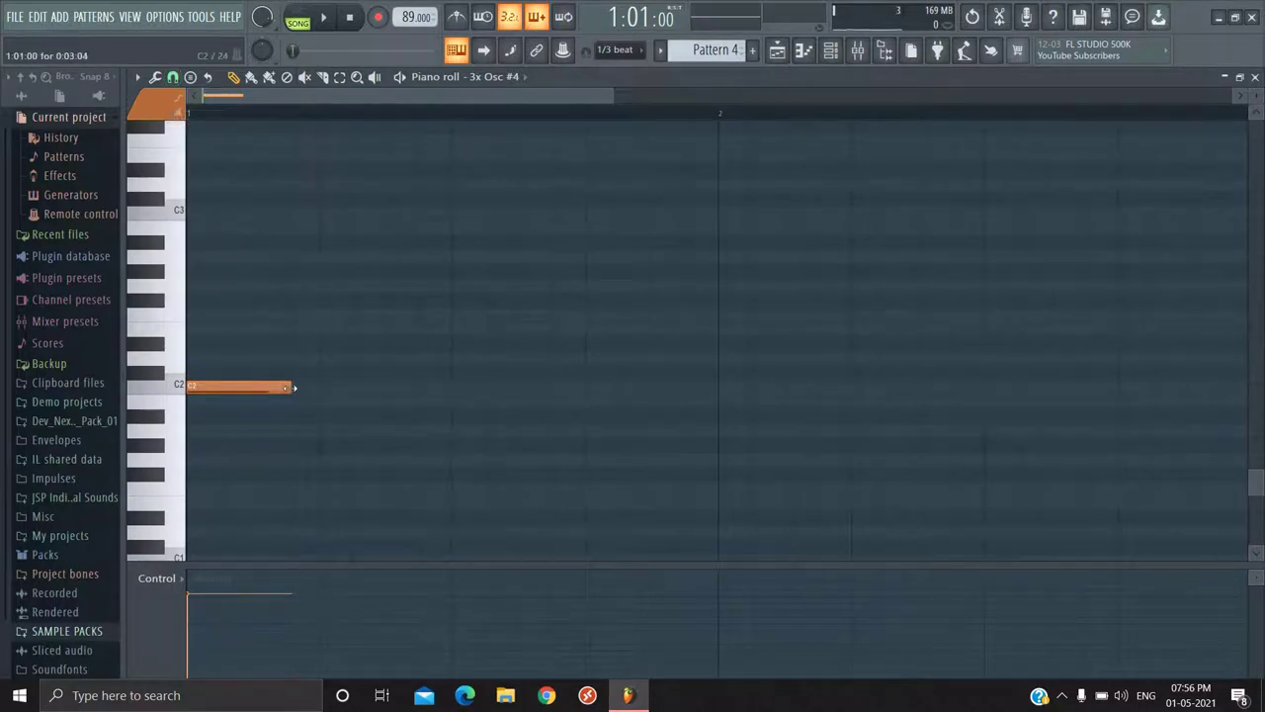
key("space")
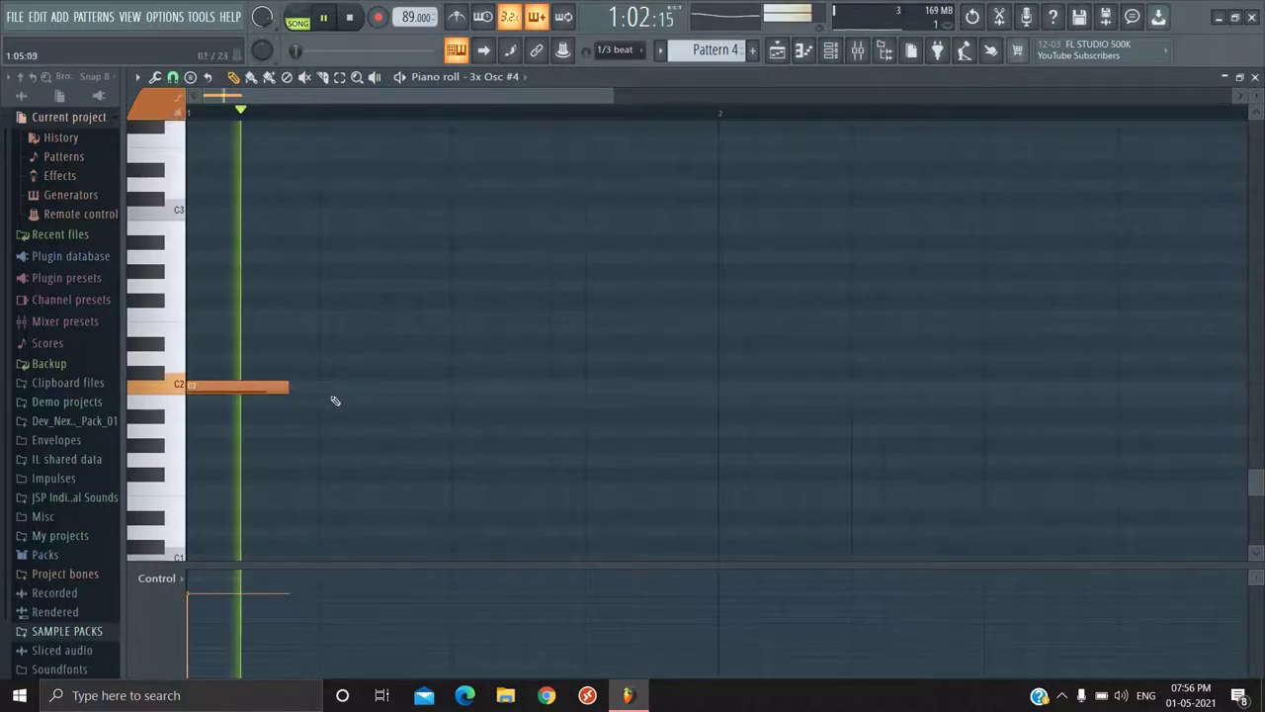
Step: Add C2 notes at steps 7, 13 and 15 of bar 1, making the last two just over one step long
left_click(390, 386)
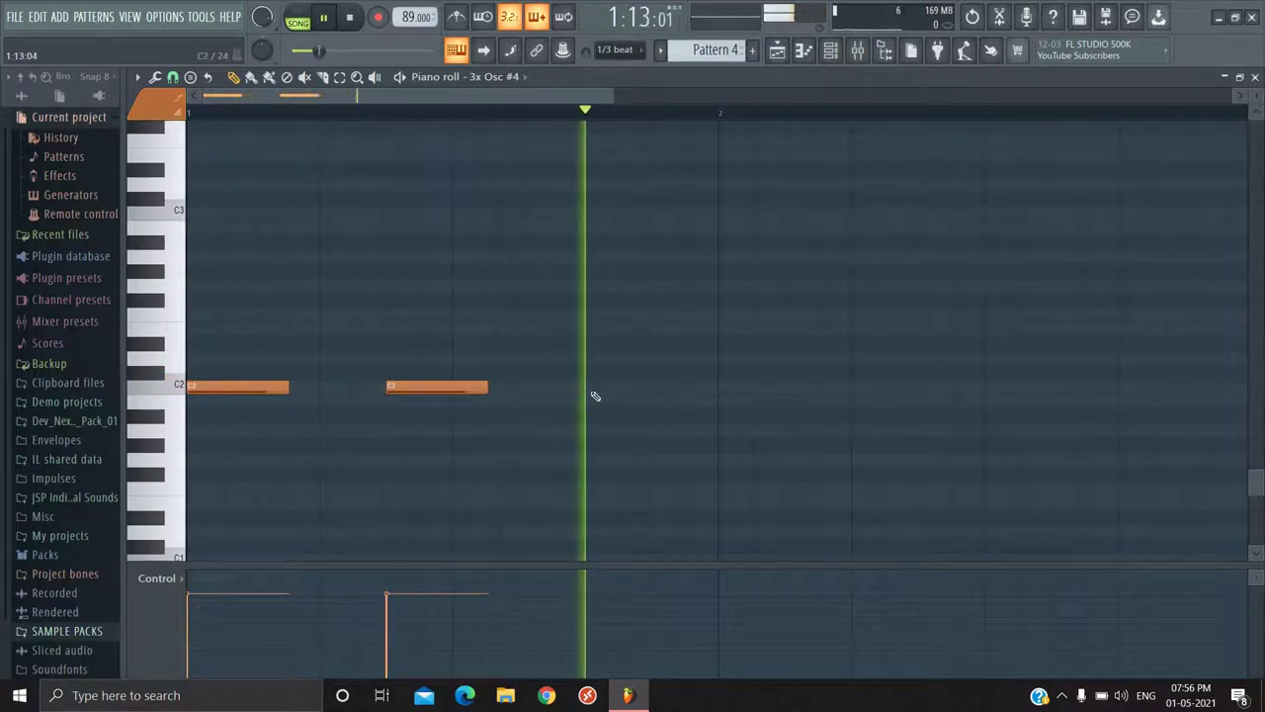
key("space")
key("space")
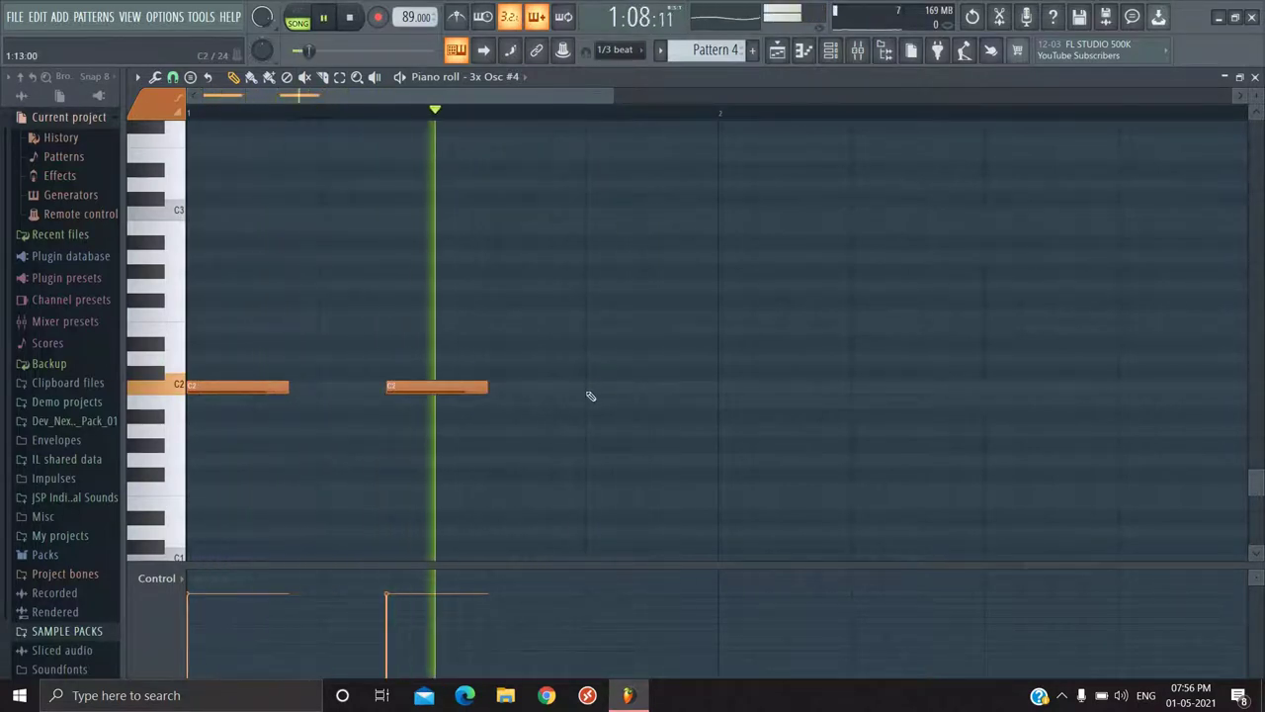
left_click(590, 390)
left_click_drag(685, 388, 622, 388)
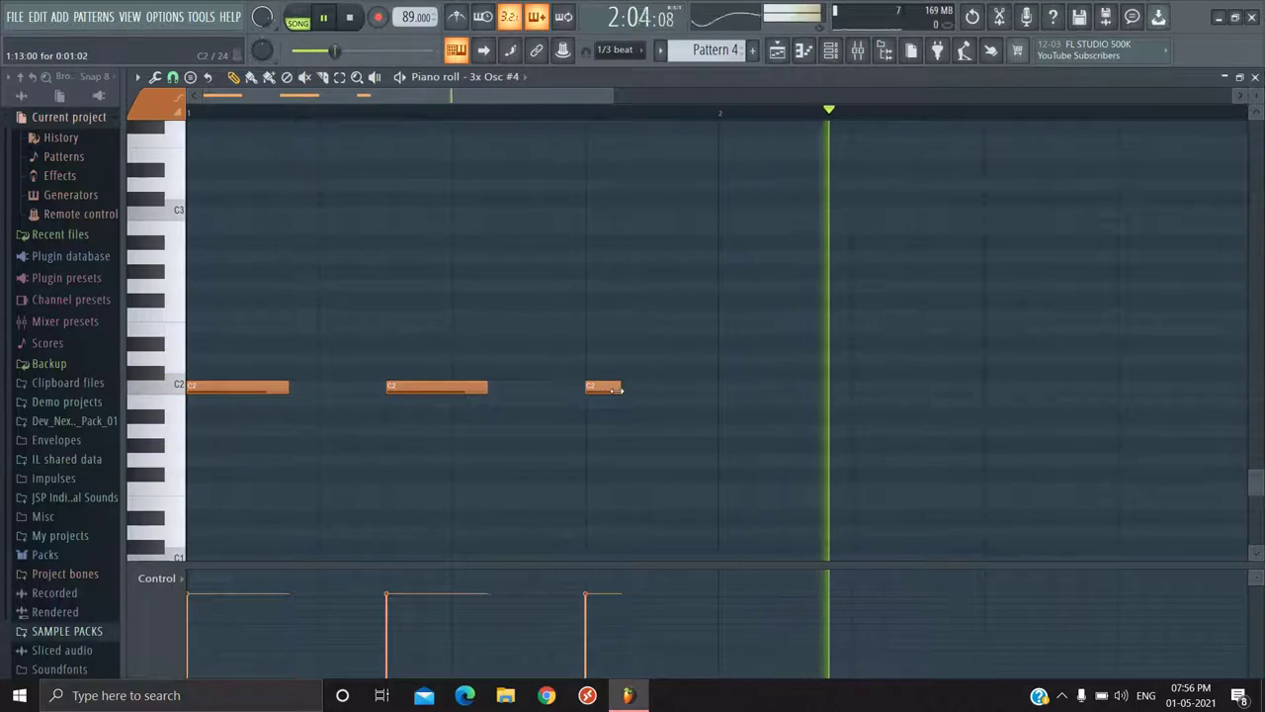
left_click(660, 390)
scroll(624, 390, "down", 1)
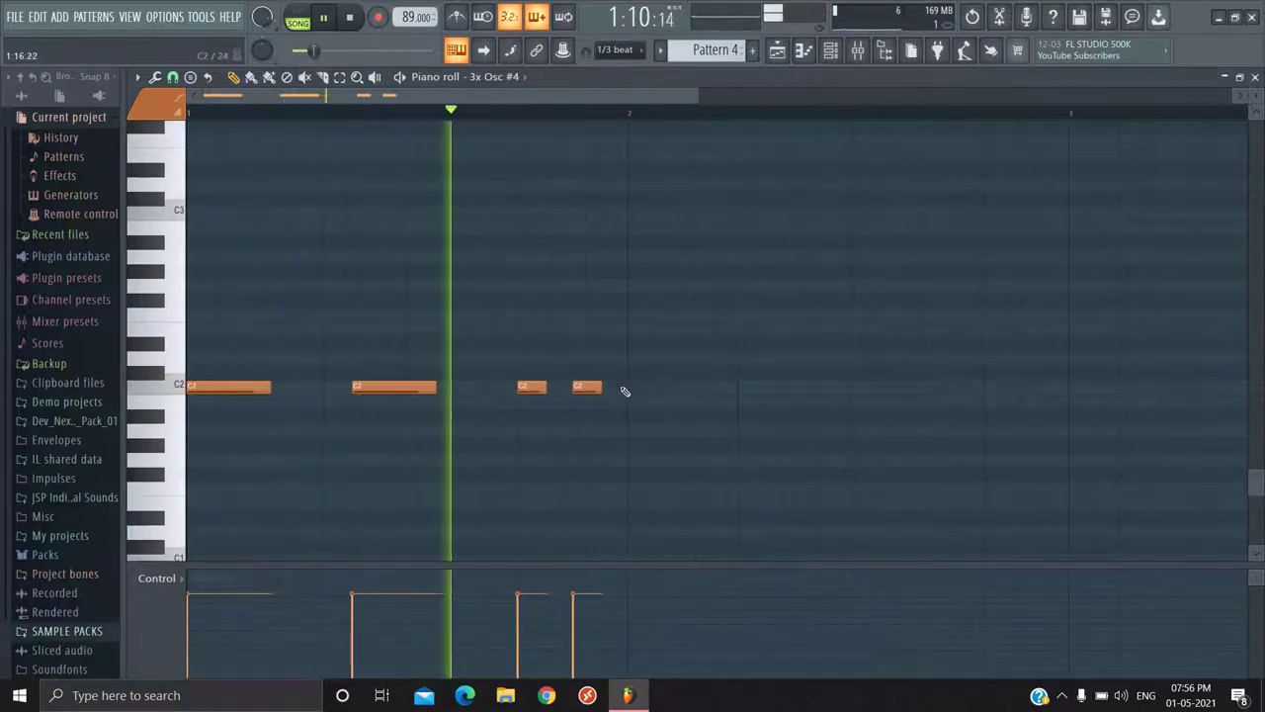
Step: Duplicate all four C2 notes of bar 1 into bar 2 and stop playback
scroll(587, 386, "up", 2)
scroll(586, 387, "down", 3)
left_click_drag(610, 338, 190, 473)
left_click_drag(247, 398, 582, 373)
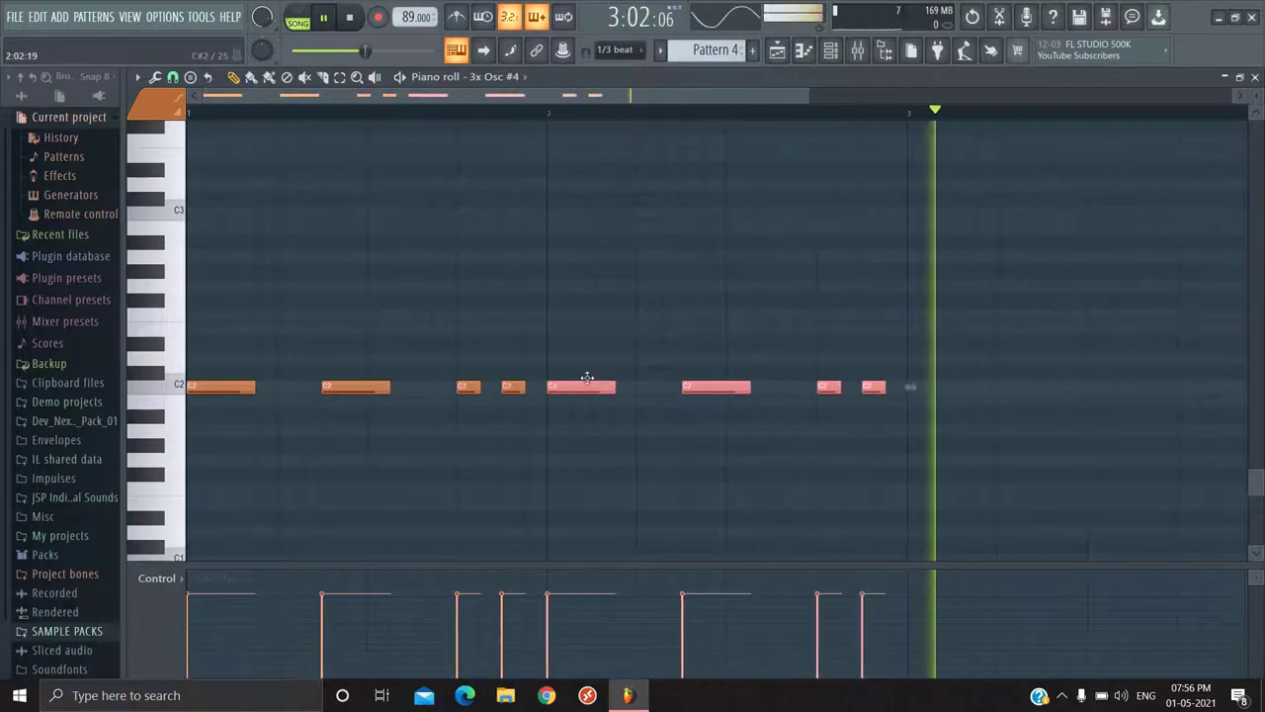
key("space")
Step: Create Pattern 5 and audition the E4, G4 and B4 chord in FL Keys' piano roll
left_click(1255, 77)
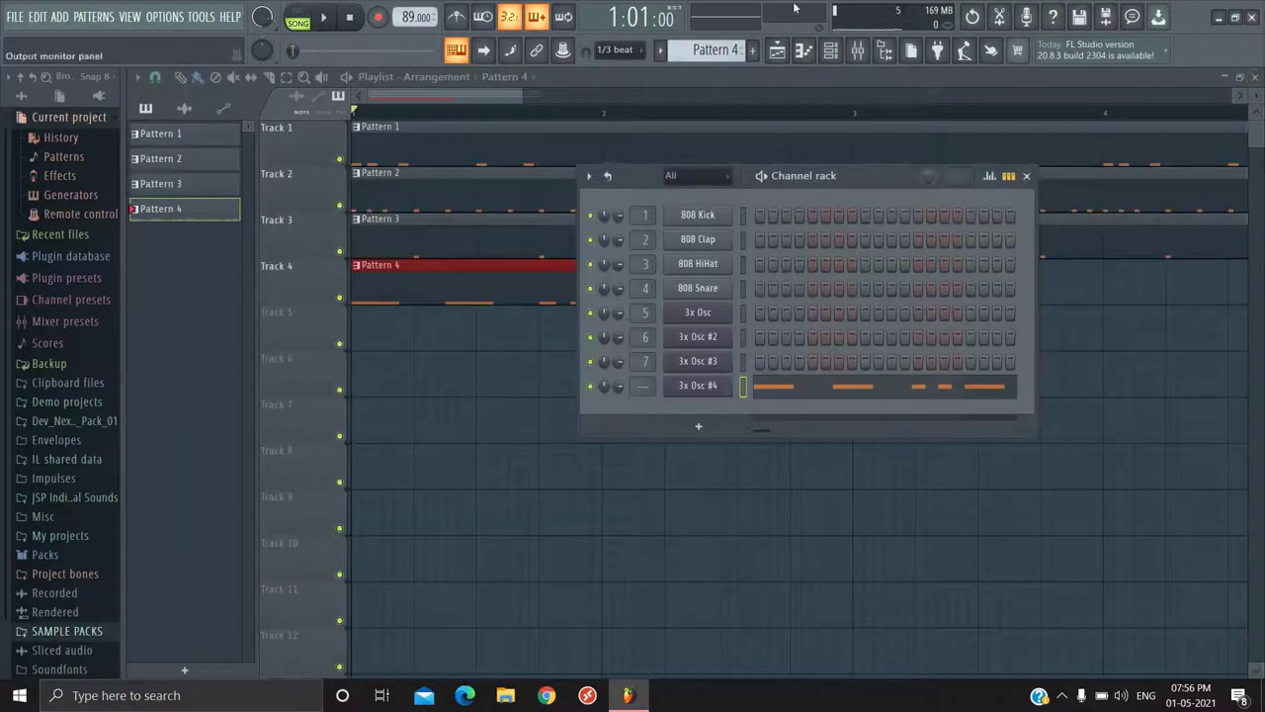
left_click(752, 49)
key("space")
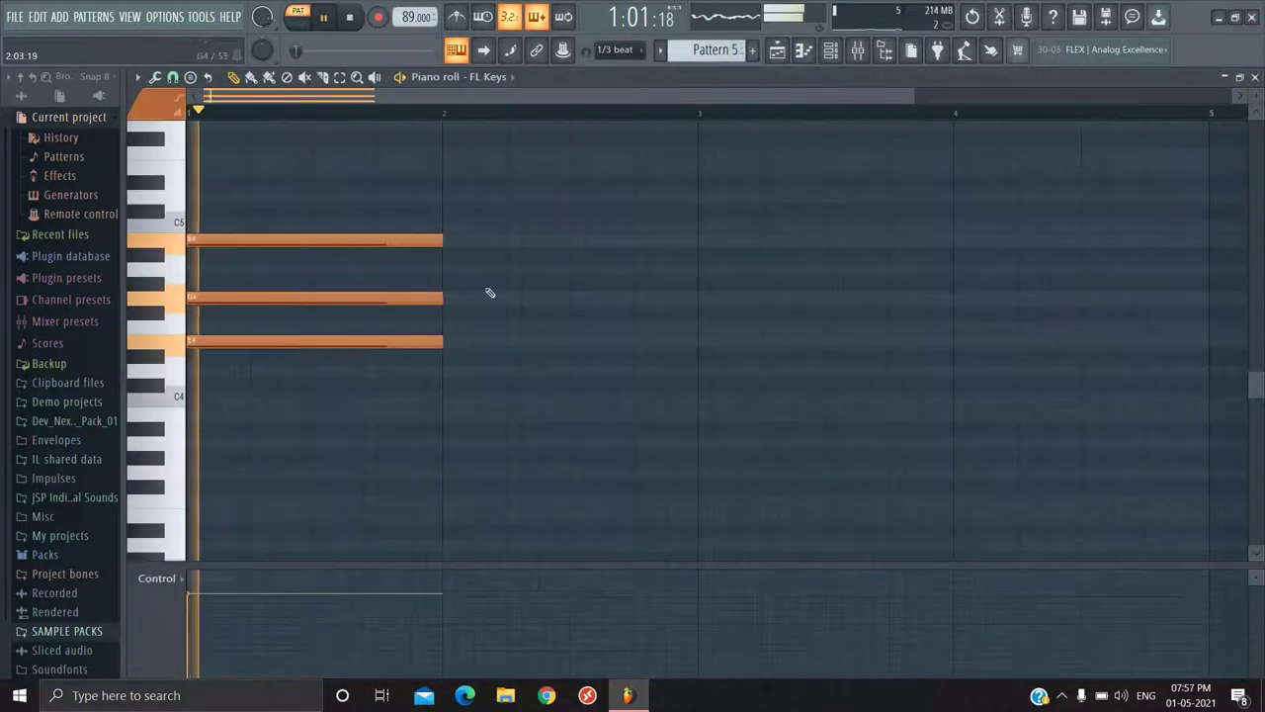
Step: Copy the E4, G4 and B4 chord from bar 1 to bar 3 in FL Keys' piano roll
left_click_drag(346, 346, 850, 341, "shift")
key("ctrl+d")
key("space")
Step: Add a one-bar chord of F4, A4 and C5 in bar 2 and play the pattern
left_click(447, 327)
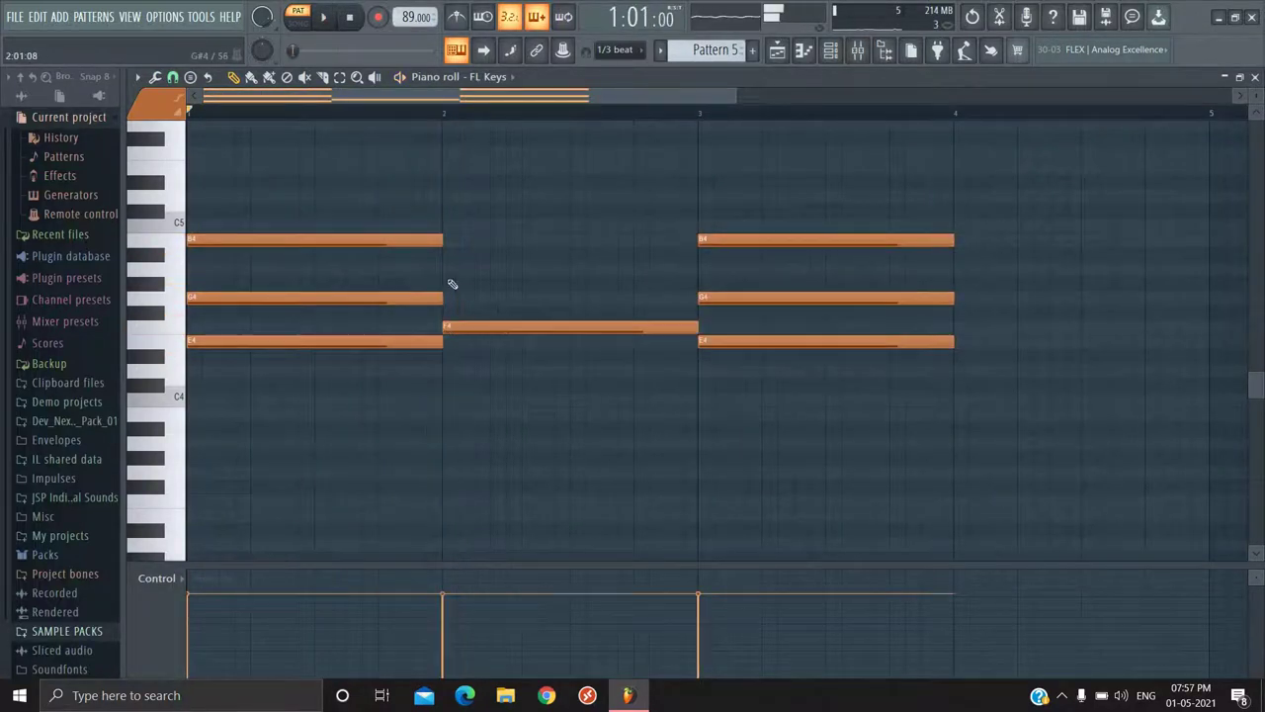
left_click(446, 268)
left_click(448, 225)
key("space")
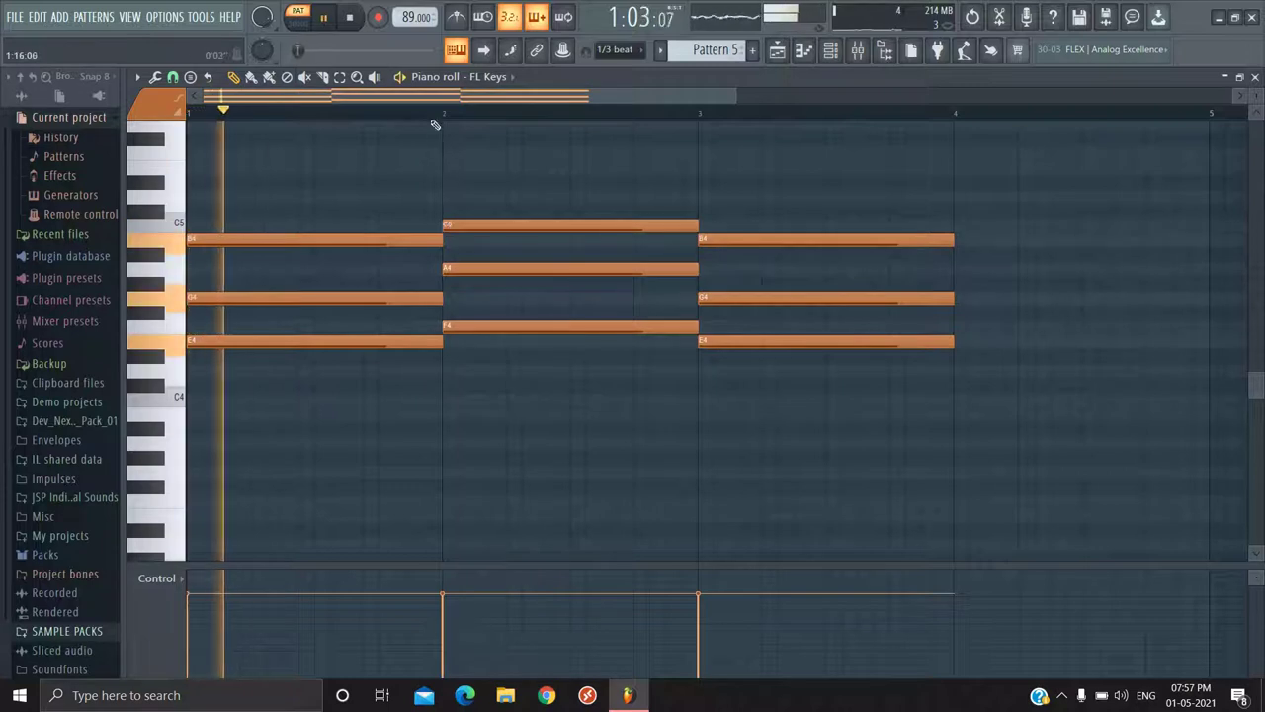
Step: Copy the F4, A4 and C5 chord from bar 2 to bar 4
scroll(718, 310, "down", 1)
left_click_drag(559, 189, 894, 328, "ctrl")
left_click(599, 415, "ctrl")
scroll(590, 429, "down", 1)
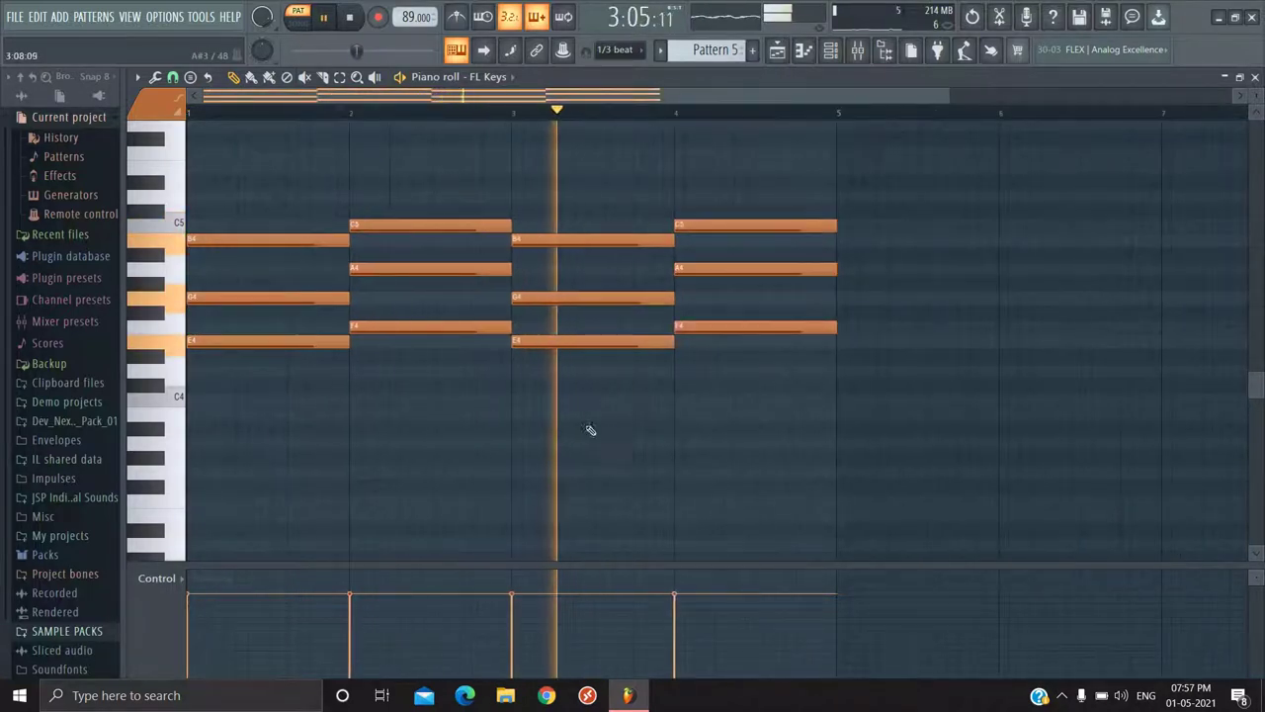
scroll(636, 392, "up", 1)
left_click_drag(636, 392, 642, 382)
Step: Place Pattern 5 at the start of Track 5 in the playlist and play the arrangement in song mode
key("space")
key("F5")
key("l")
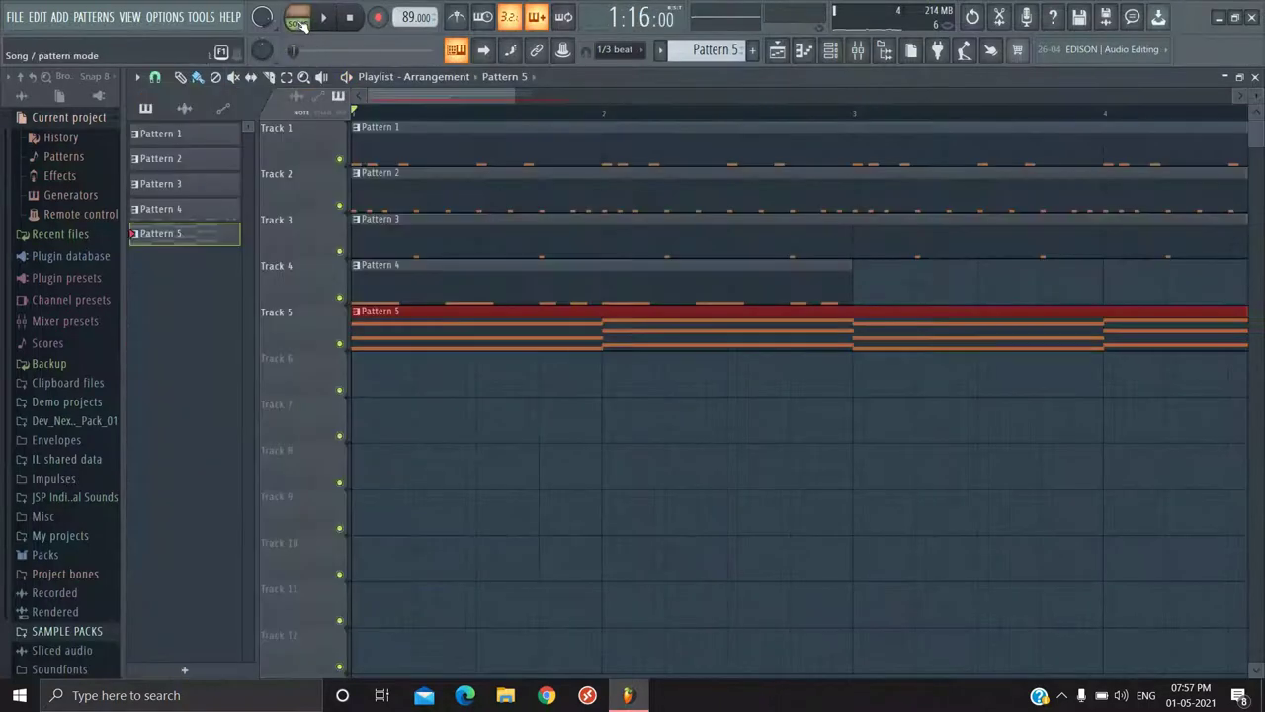
key("space")
scroll(445, 381, "down", 2)
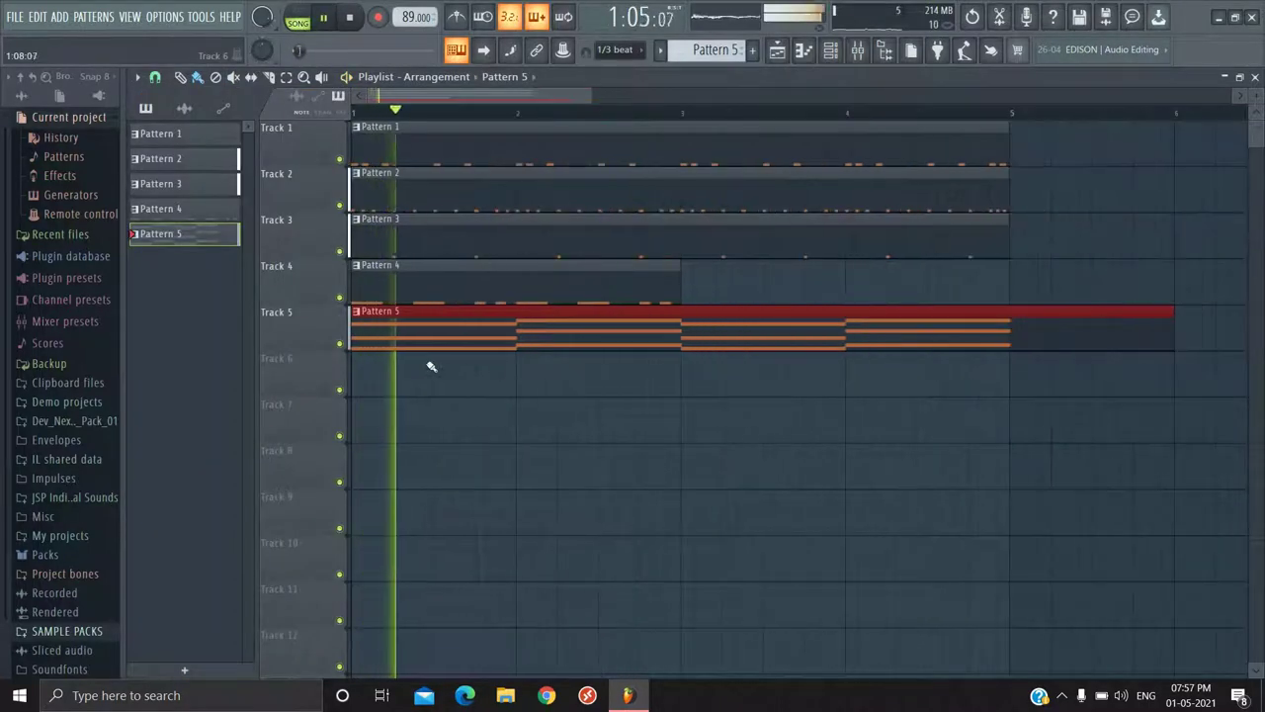
Step: Reopen Pattern 4's piano roll and move the four C2 notes in bar 2 up to D2
left_click(566, 293)
double_click(566, 294)
scroll(810, 297, "down", 4)
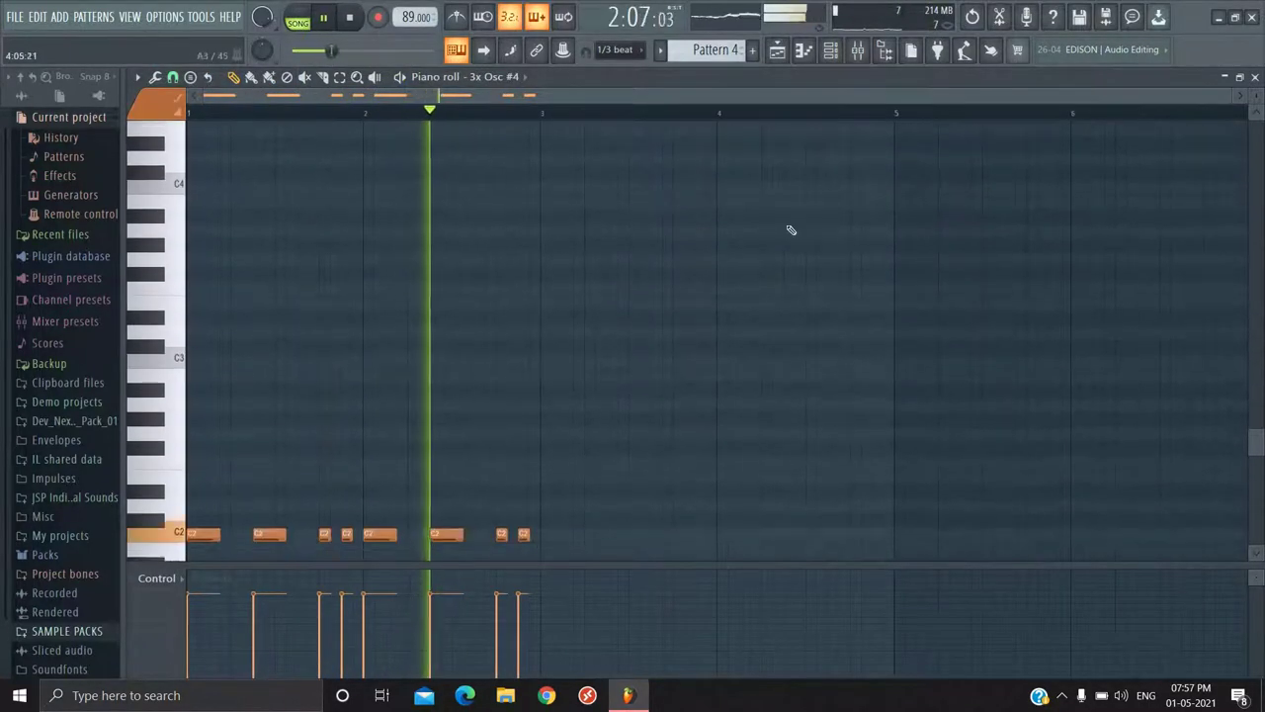
scroll(405, 356, "down", 3)
scroll(594, 346, "up", 1)
left_click_drag(757, 254, 458, 358)
left_click_drag(450, 301, 450, 260)
Step: Copy the bass notes of bars 1 and 2 to bars 3 and 4, and return to the playlist
left_click_drag(748, 164, 185, 410)
left_click_drag(188, 301, 671, 301)
key("space")
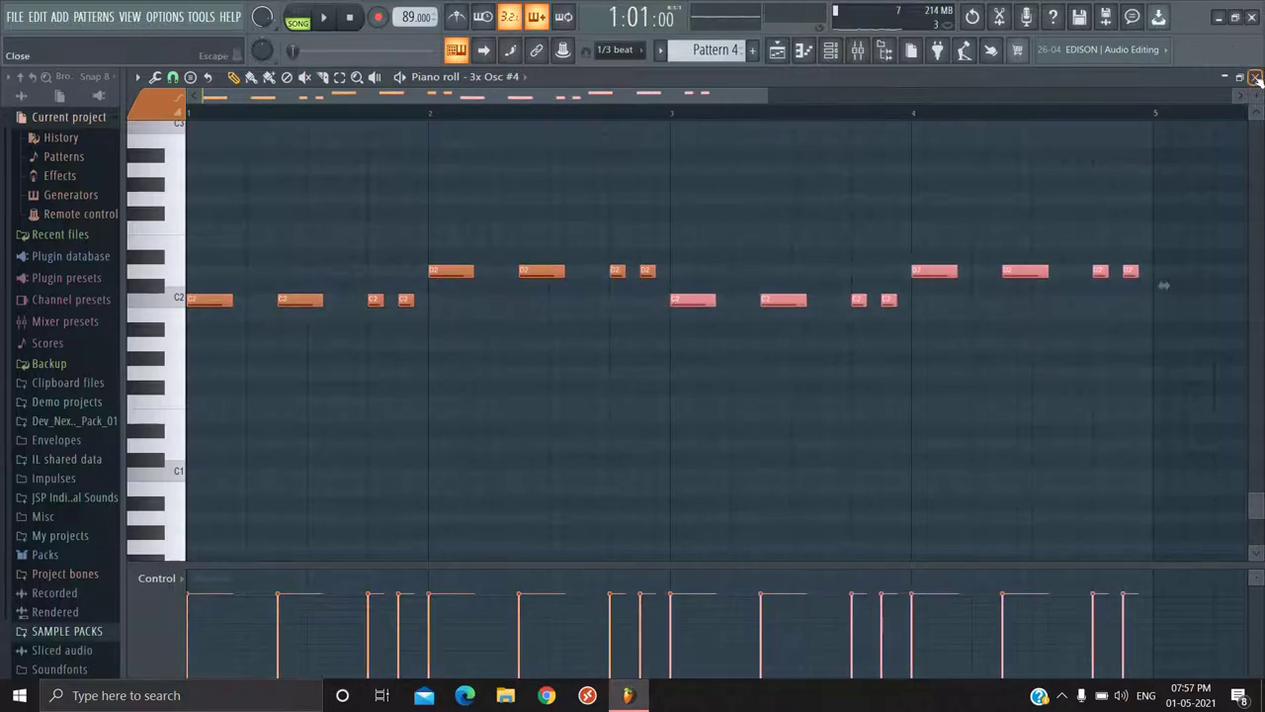
left_click(1255, 77)
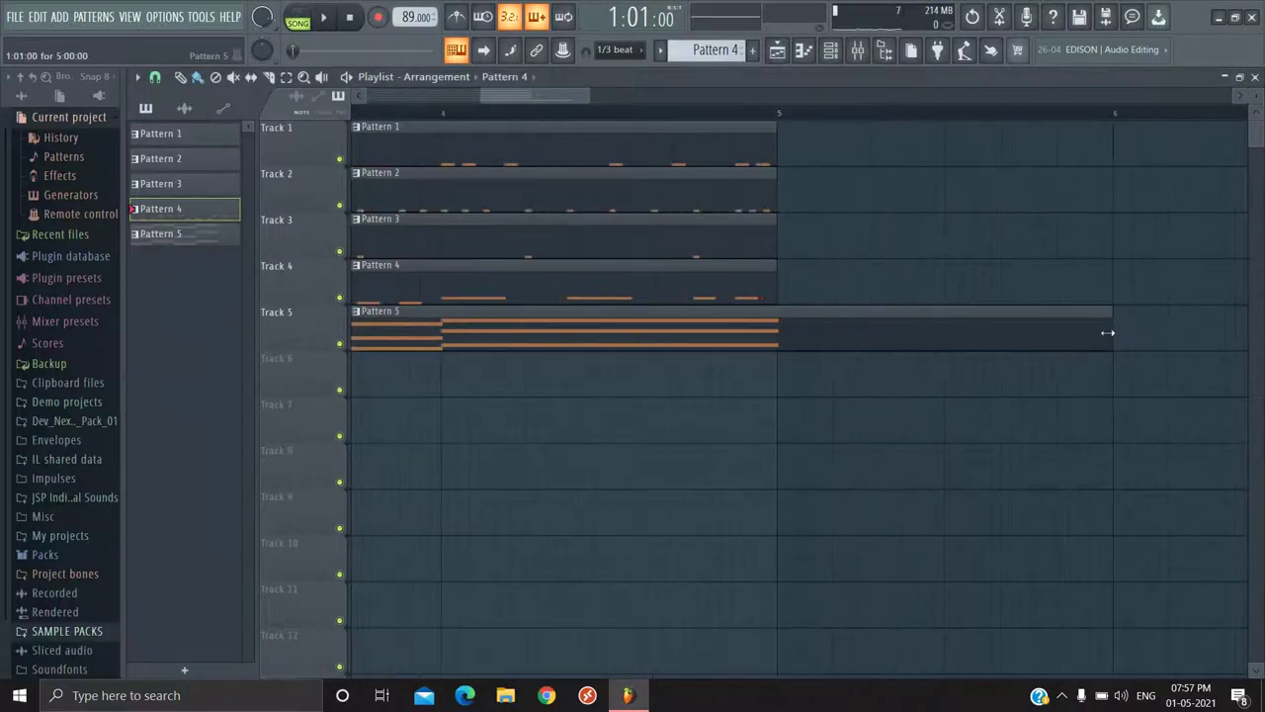
Step: Trim the Pattern 5 clip to end at the start of bar 5 and play back the arrangement
left_click_drag(1107, 333, 767, 350)
scroll(758, 360, "down", 2)
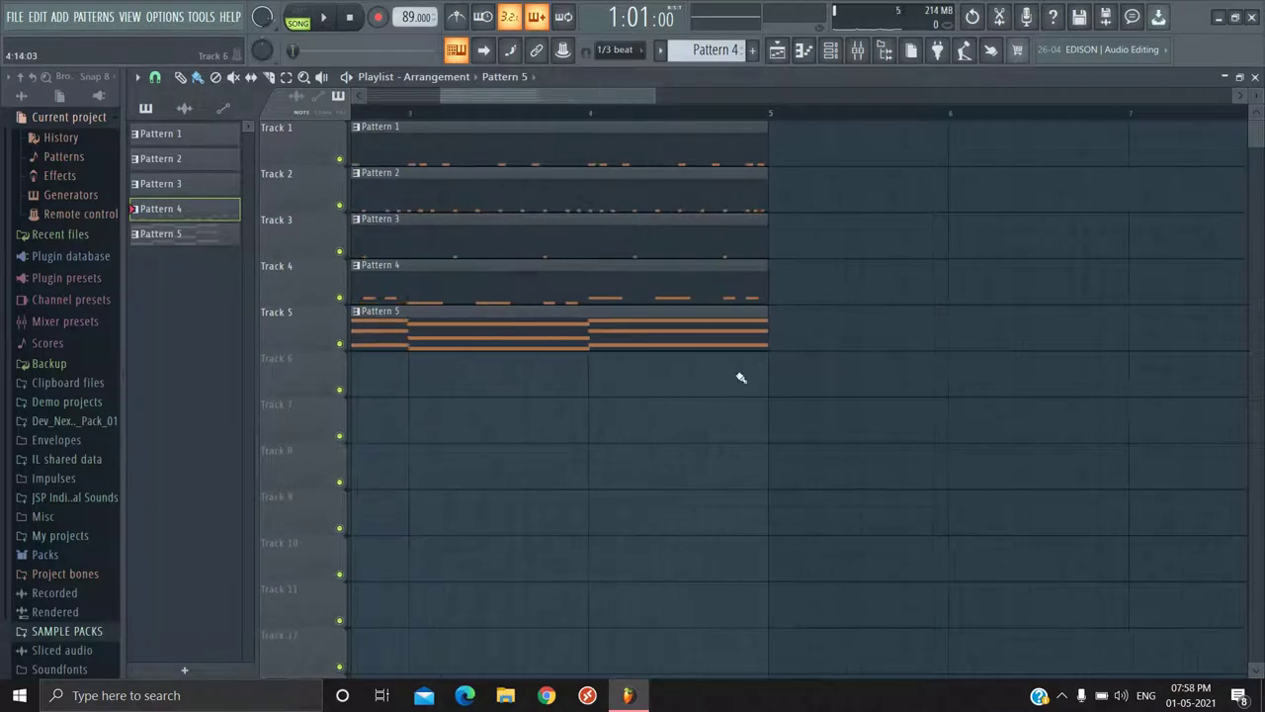
scroll(645, 420, "left", 3)
scroll(542, 457, "down", 1)
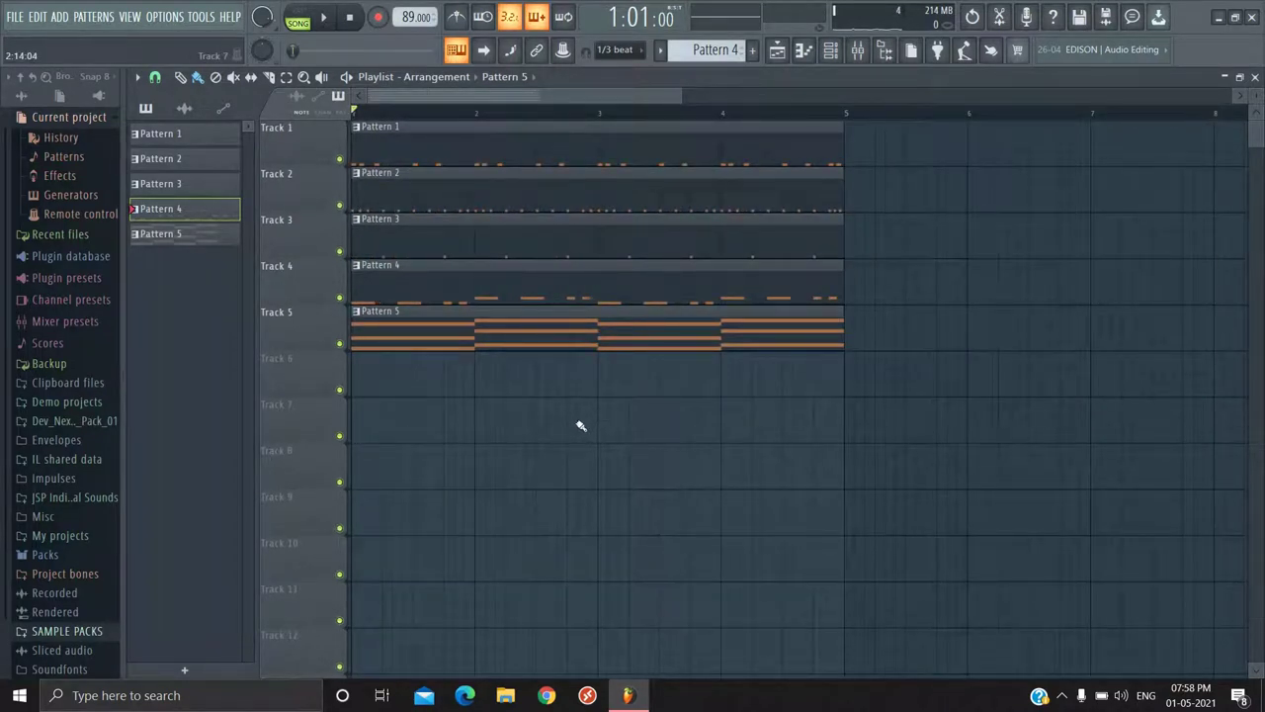
key("space")
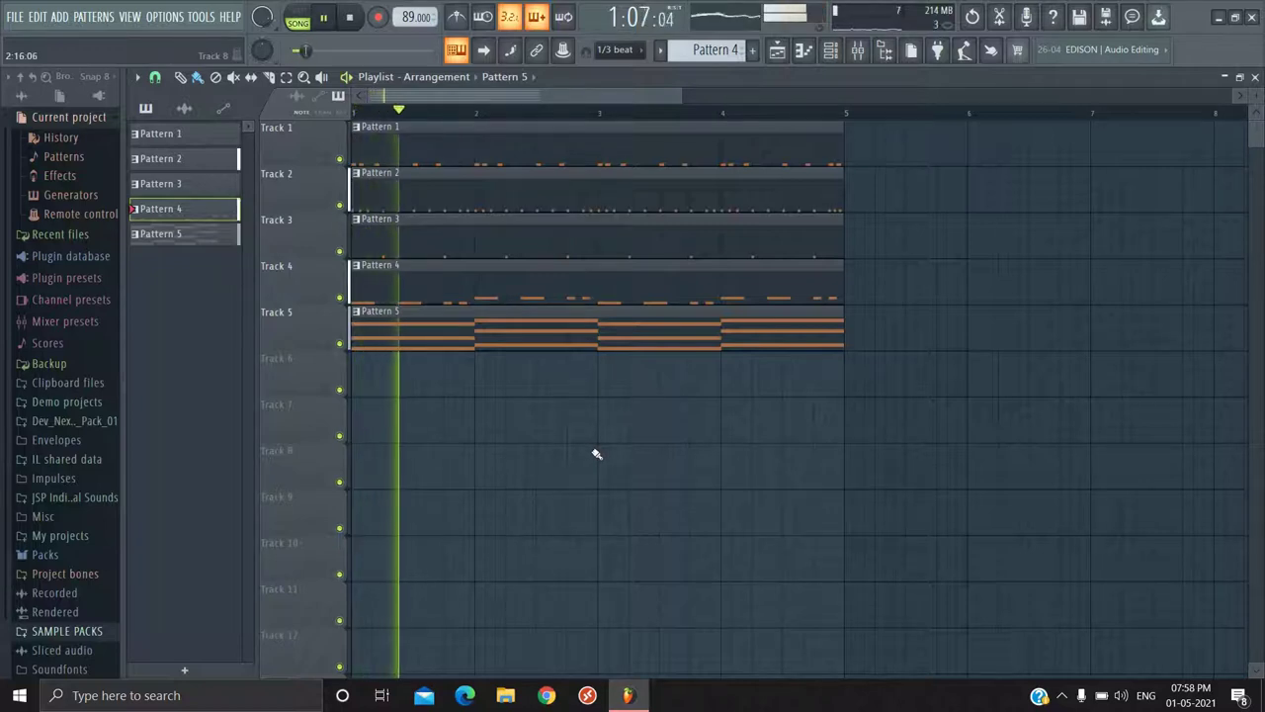
key("space")
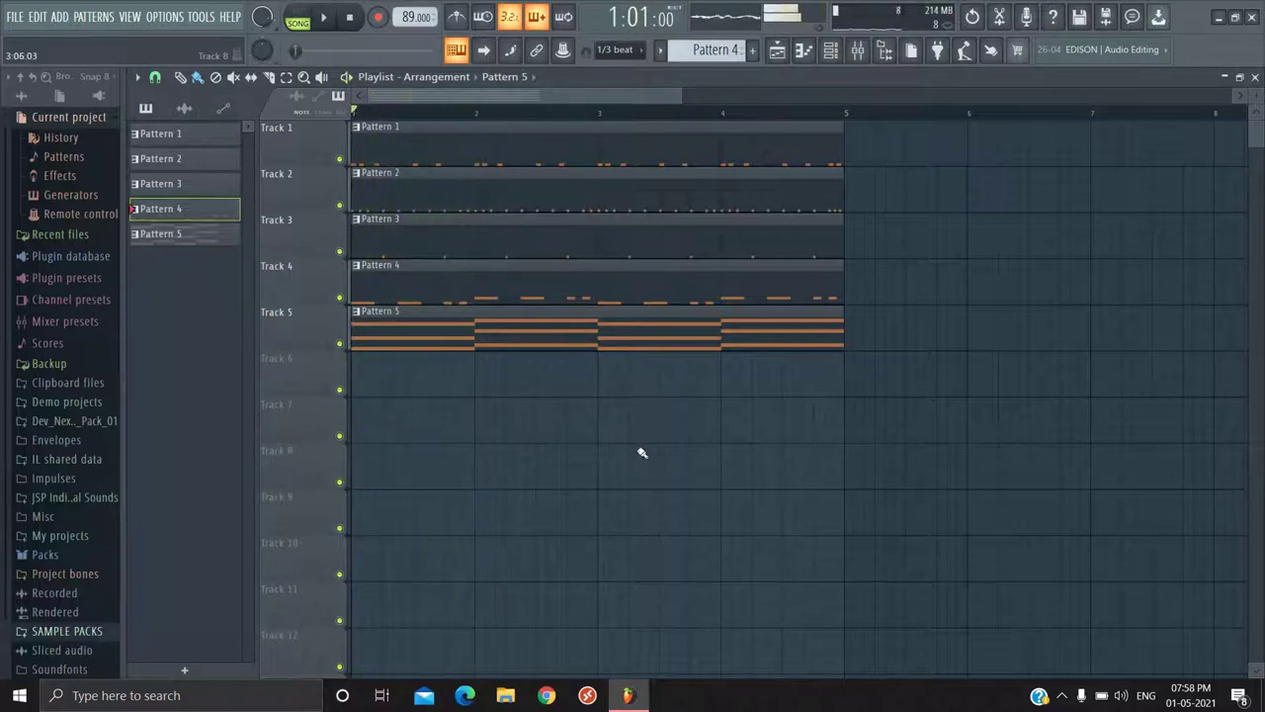